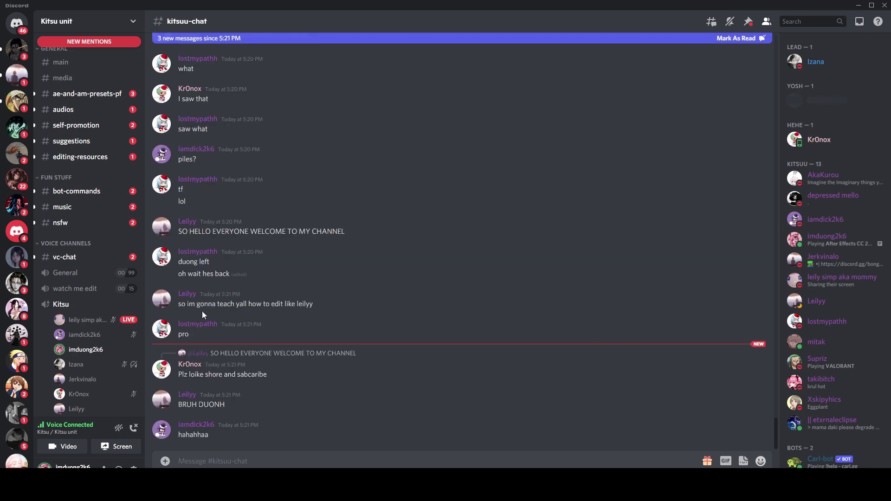
View two voice-channel members' profile cards, then minimize Discord.
{"action": "left_click", "coordinate": [77, 350]}
{"action": "scroll", "coordinate": [70, 288], "scroll_direction": "down", "scroll_amount": 2}
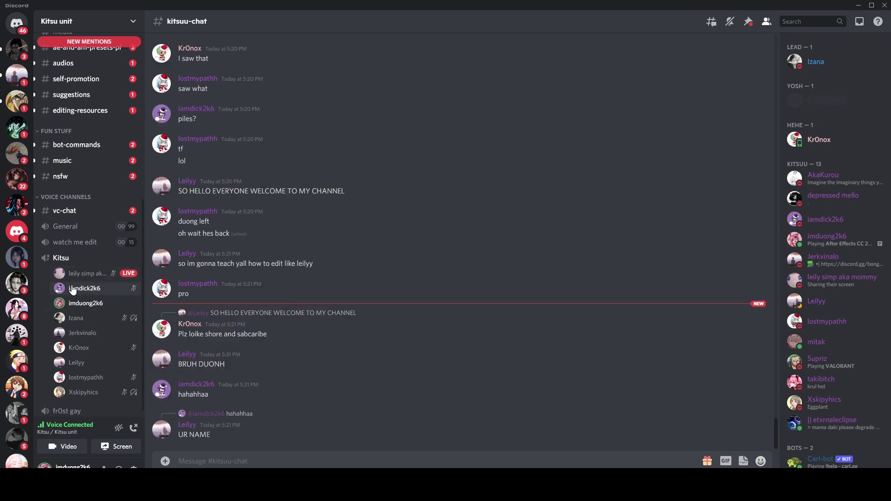
{"action": "left_click", "coordinate": [54, 282]}
{"action": "left_click", "coordinate": [510, 199]}
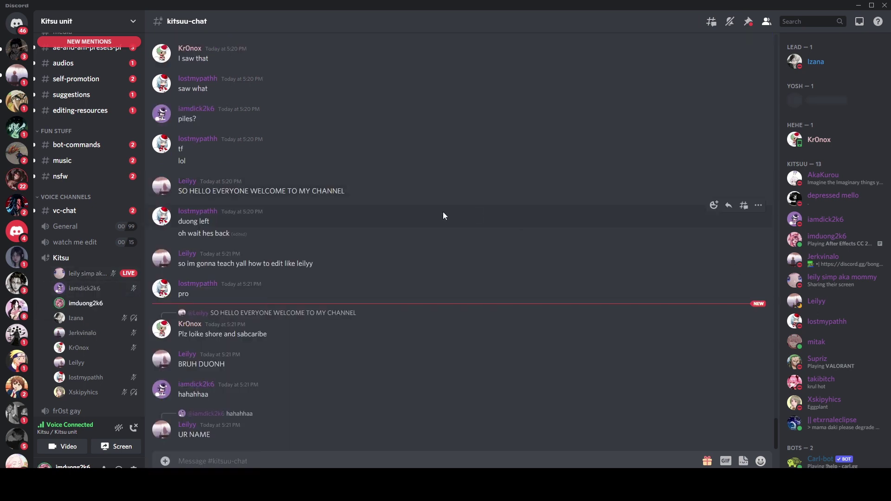
{"action": "left_click", "coordinate": [858, 5]}
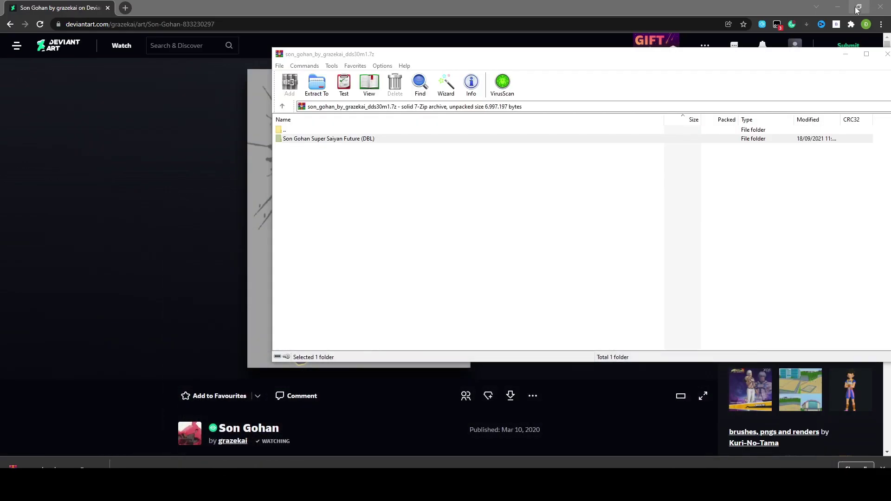
Close the son_gohan archive window and select part of the latest Discord chat message.
{"action": "left_click", "coordinate": [887, 54]}
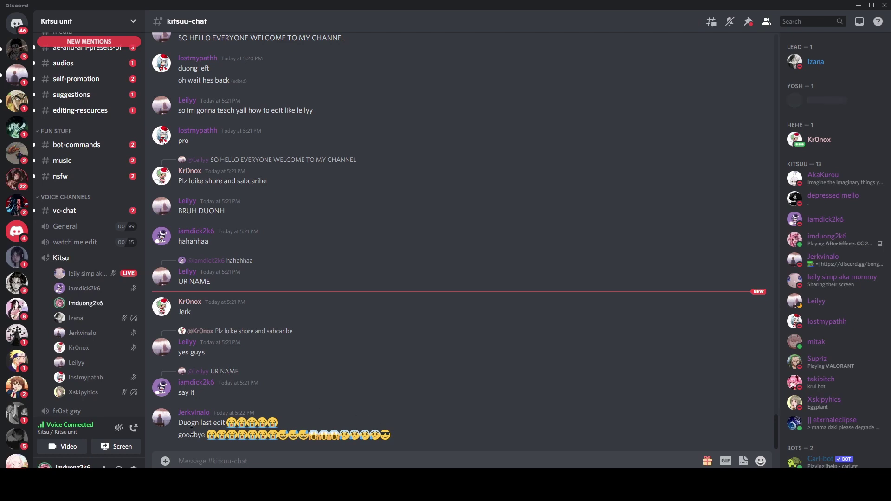
{"action": "left_click_drag", "start_coordinate": [191, 435], "coordinate": [299, 440]}
Clear the chat selection and minimize Discord to return to the Son Gohan artwork page.
{"action": "left_click", "coordinate": [400, 408]}
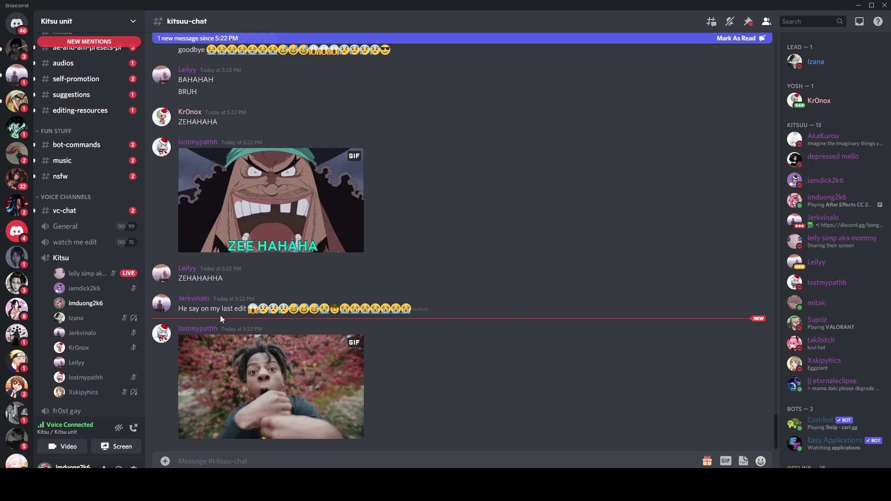
{"action": "scroll", "coordinate": [218, 313], "scroll_direction": "up", "scroll_amount": 3}
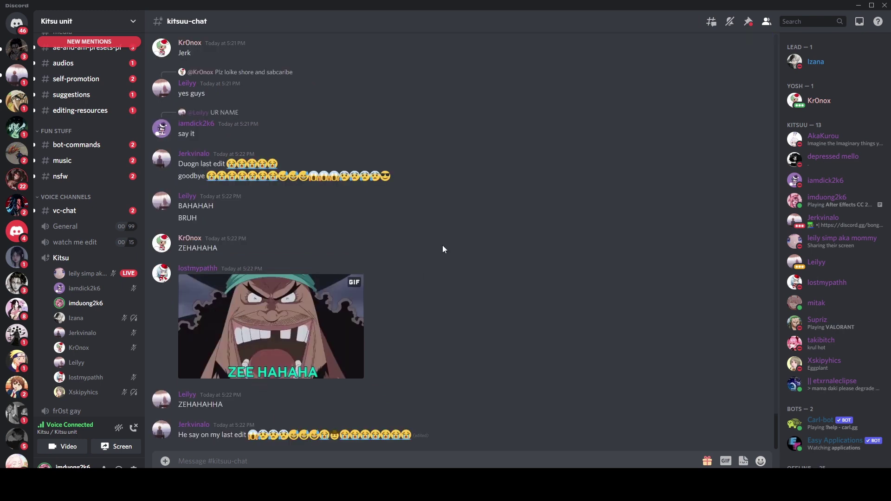
{"action": "left_click", "coordinate": [859, 5]}
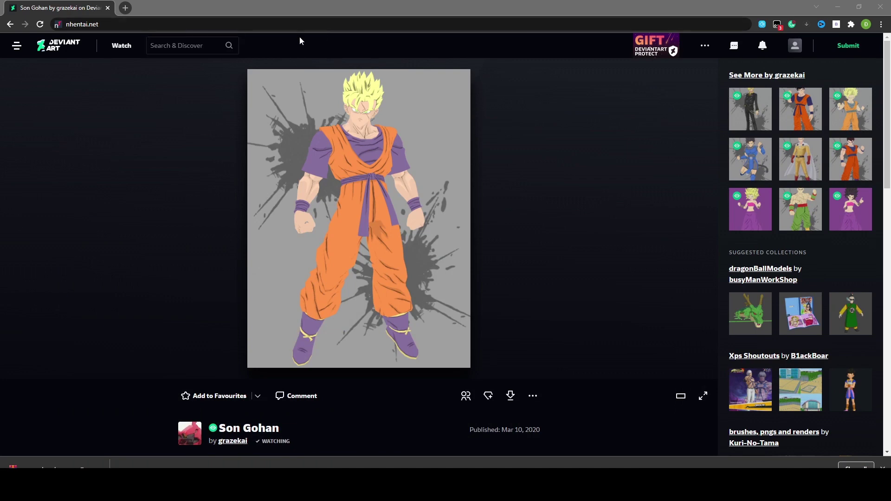
Load deviantart.com from the address bar and scroll through its home feed.
{"action": "left_click", "coordinate": [310, 24]}
{"action": "key", "text": "BackSpace"}
{"action": "key", "text": "BackSpace"}
{"action": "key", "text": "BackSpace"}
{"action": "key", "text": "BackSpace"}
{"action": "key", "text": "BackSpace"}
{"action": "key", "text": "BackSpace"}
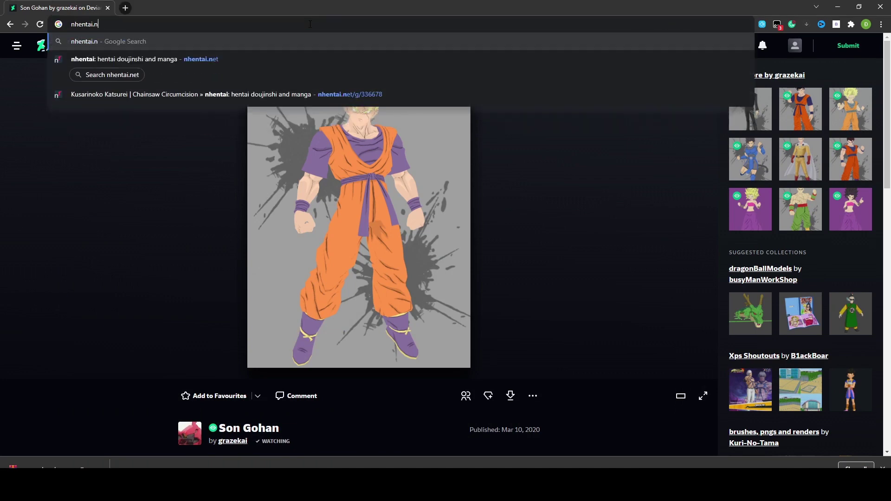
{"action": "key", "text": "BackSpace"}
{"action": "key", "text": "BackSpace"}
{"action": "key", "text": "BackSpace"}
{"action": "key", "text": "BackSpace"}
{"action": "key", "text": "BackSpace"}
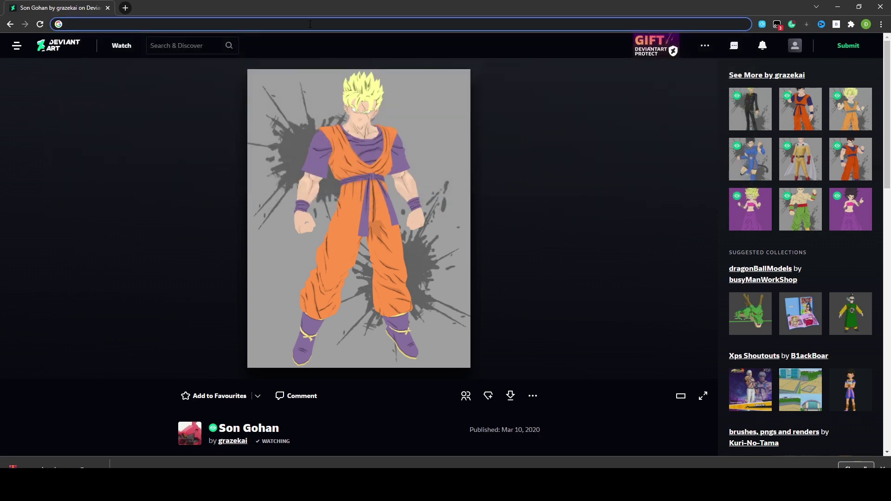
{"action": "type", "text": "devi"}
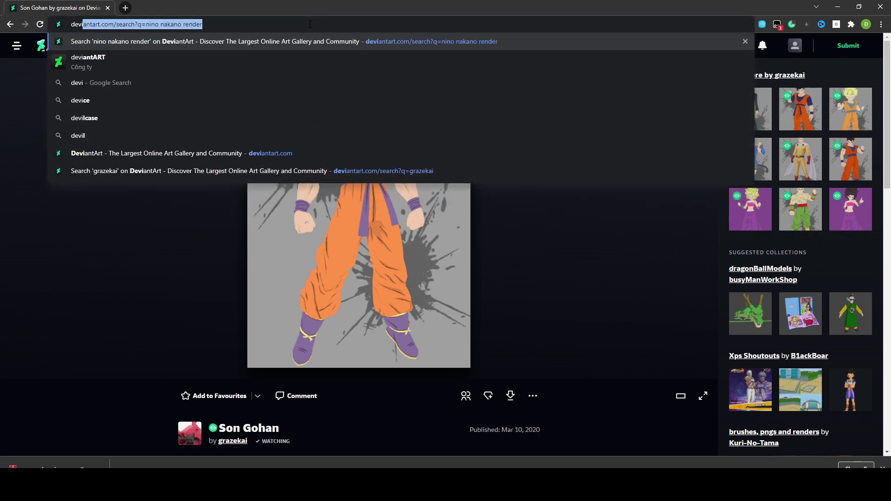
{"action": "left_click_drag", "start_coordinate": [302, 30], "coordinate": [118, 23]}
{"action": "key", "text": "BackSpace"}
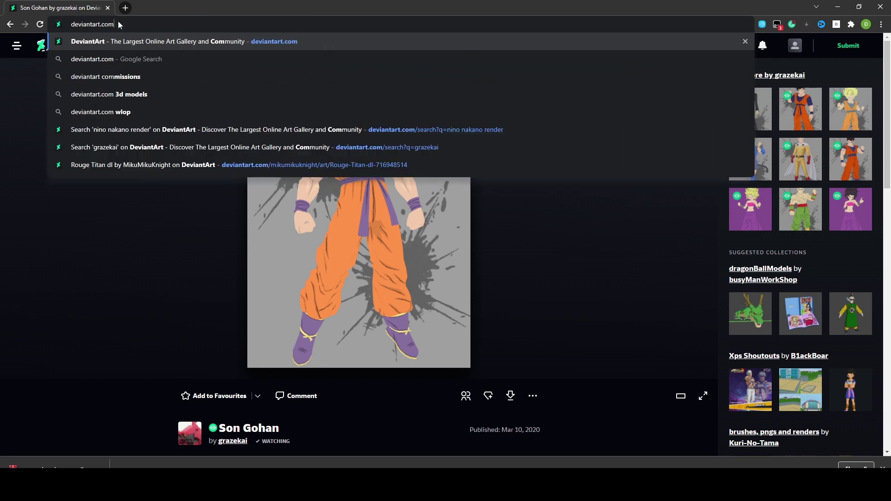
{"action": "key", "text": "Return"}
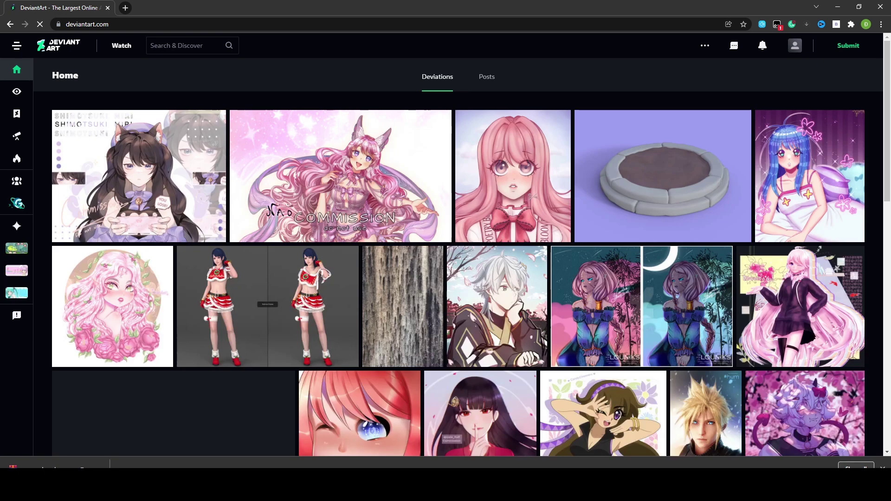
{"action": "scroll", "coordinate": [708, 372], "scroll_direction": "down", "scroll_amount": 3}
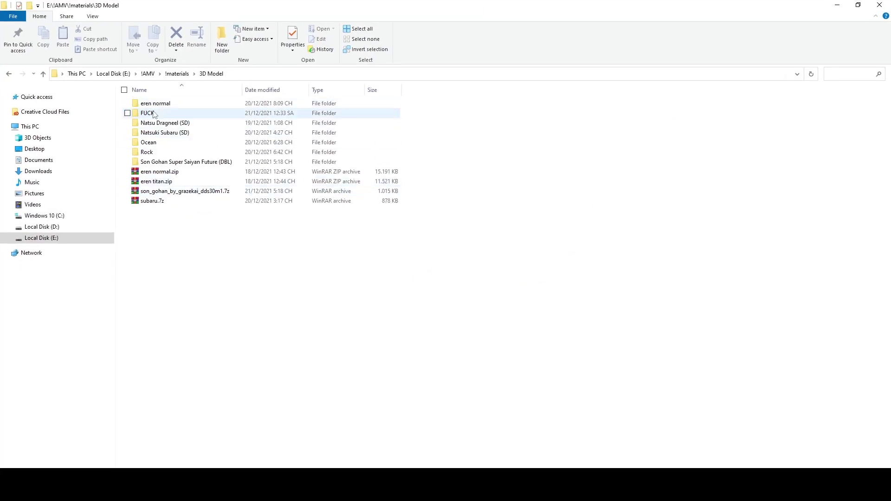
{"action": "left_click", "coordinate": [153, 103]}
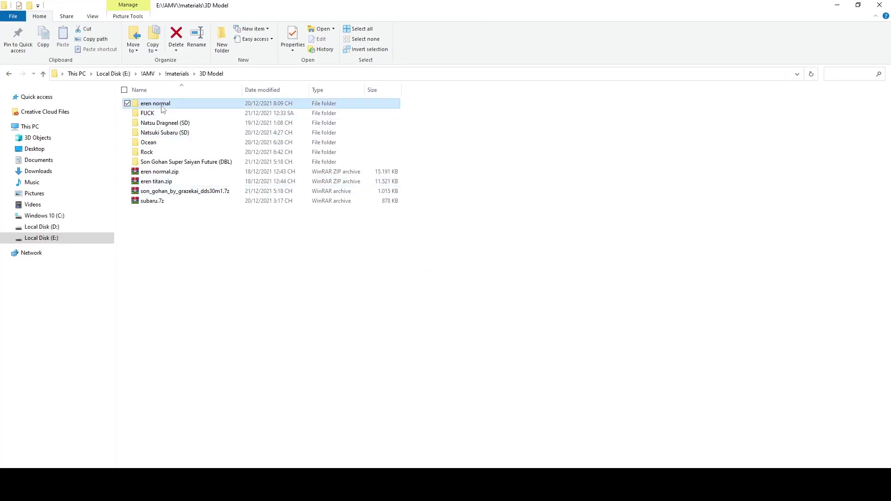
Open the Natsu Dragneel (SD) folder and preview its body_d.tga texture.
{"action": "left_click", "coordinate": [163, 124]}
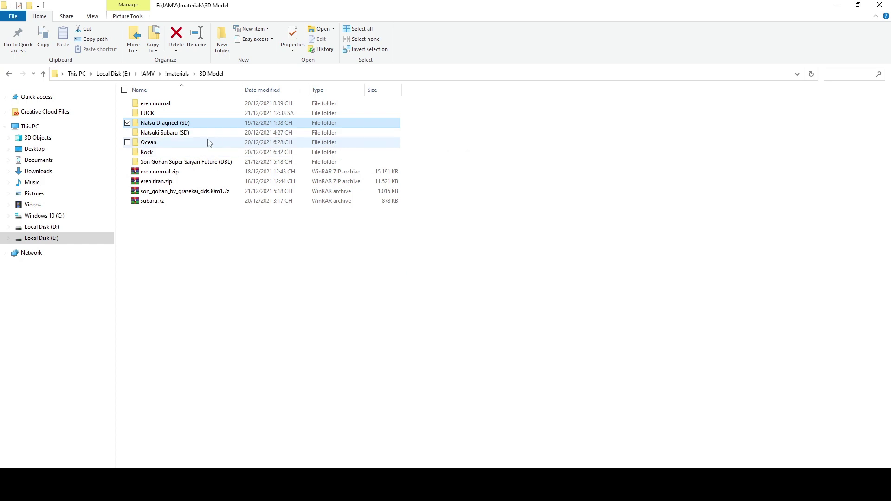
{"action": "double_click", "coordinate": [160, 126]}
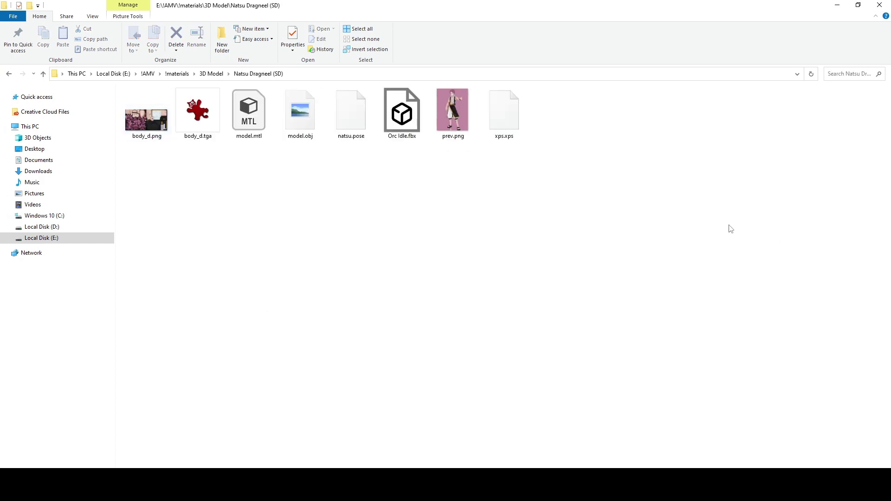
{"action": "left_click_drag", "start_coordinate": [251, 225], "coordinate": [119, 186]}
{"action": "double_click", "coordinate": [198, 114]}
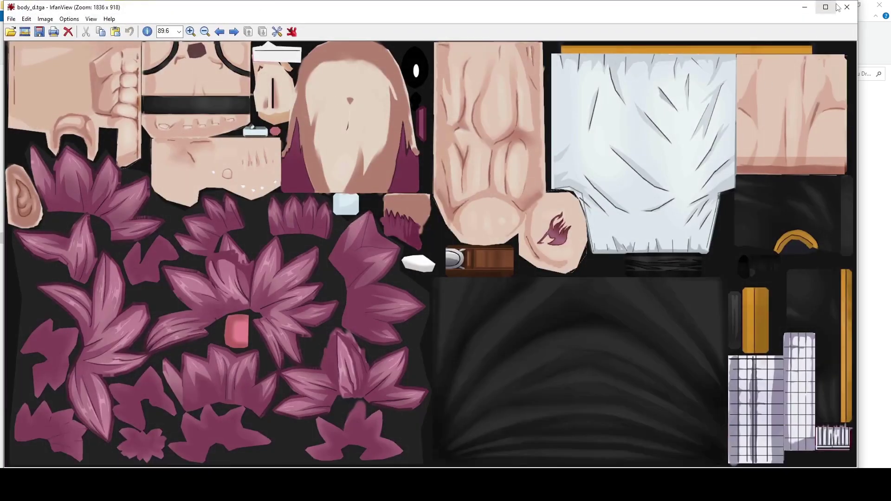
{"action": "left_click", "coordinate": [842, 6]}
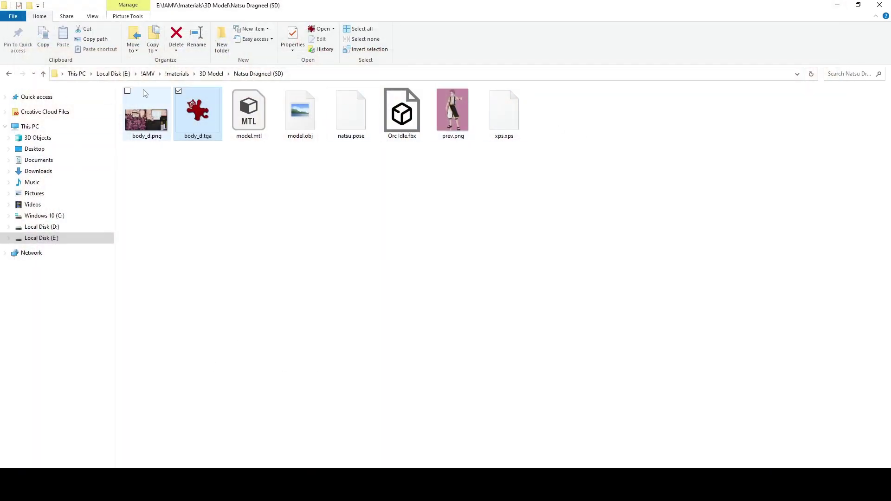
{"action": "left_click", "coordinate": [216, 75]}
Inspect clothes.png, face.png and READ ME.txt in eren normal, then return to DeviantArt.
{"action": "double_click", "coordinate": [178, 101]}
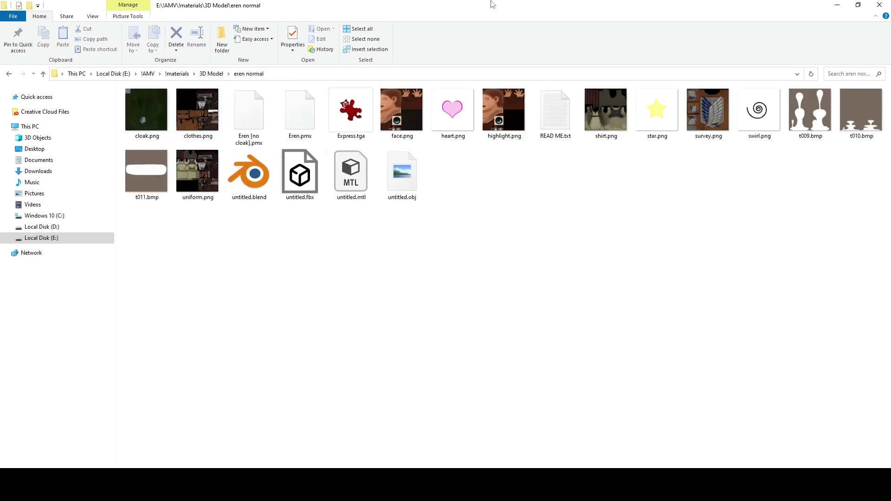
{"action": "left_click", "coordinate": [200, 116]}
{"action": "left_click", "coordinate": [394, 93]}
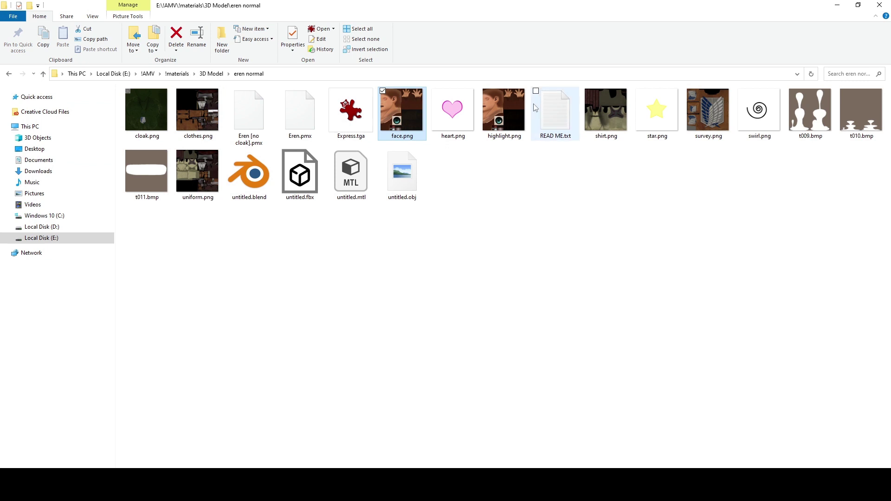
{"action": "left_click", "coordinate": [555, 112]}
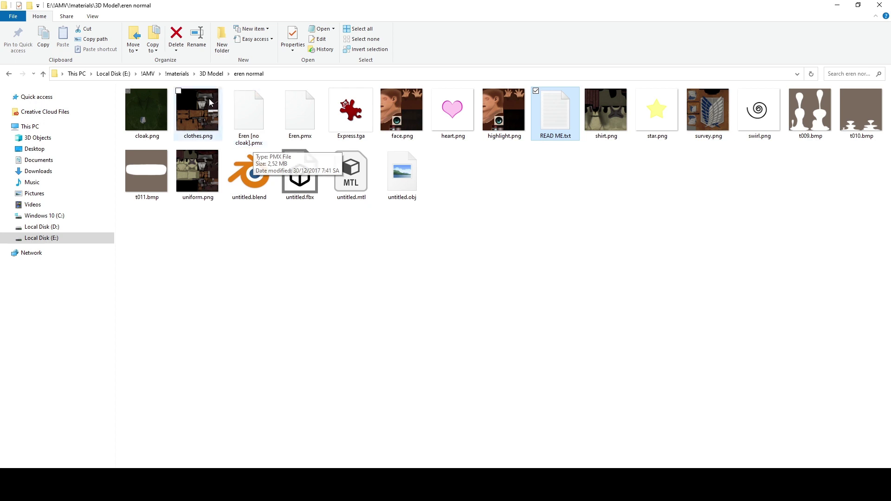
{"action": "left_click", "coordinate": [211, 73]}
{"action": "left_click", "coordinate": [836, 5]}
{"action": "left_click", "coordinate": [186, 45]}
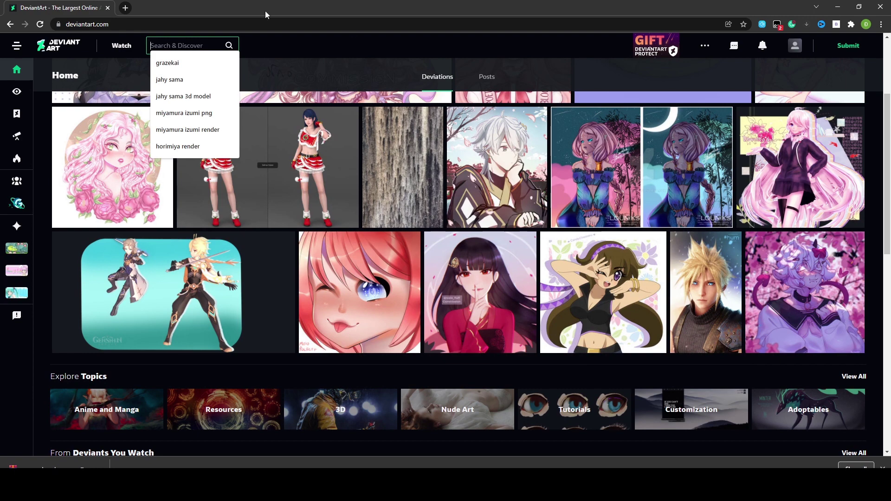
Dismiss the search suggestions and open the popular Saber deviation.
{"action": "left_click", "coordinate": [296, 47]}
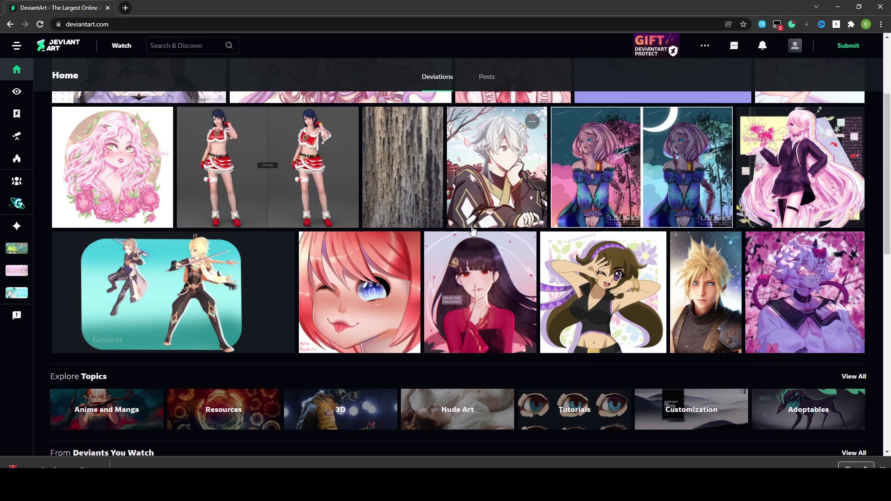
{"action": "scroll", "coordinate": [297, 140], "scroll_direction": "down", "scroll_amount": 6}
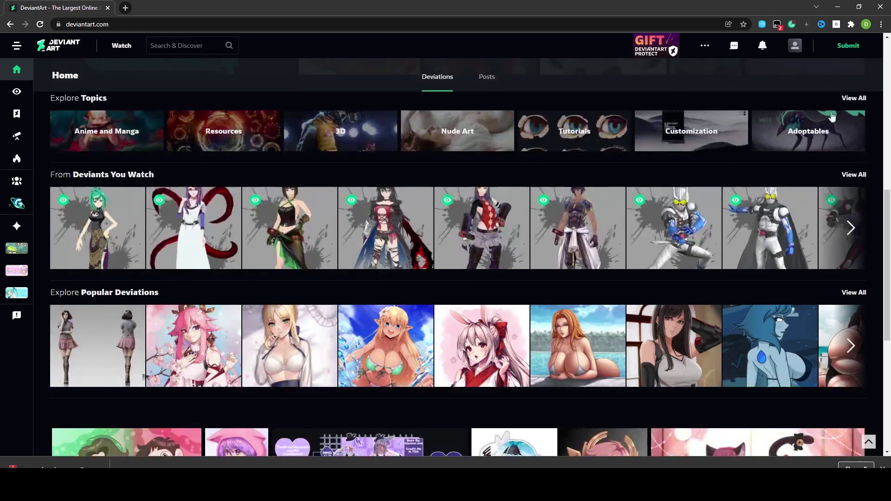
{"action": "left_click", "coordinate": [292, 362]}
{"action": "scroll", "coordinate": [293, 362], "scroll_direction": "down", "scroll_amount": 6}
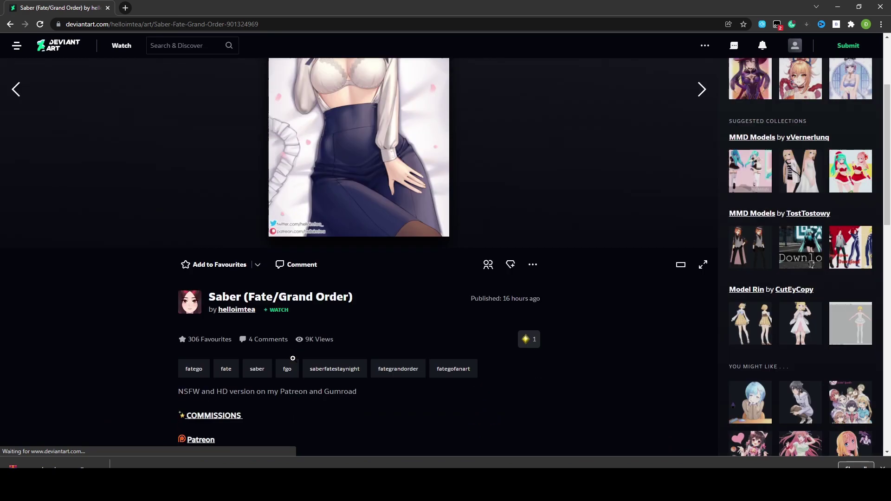
{"action": "scroll", "coordinate": [294, 362], "scroll_direction": "up", "scroll_amount": 6}
Search DeviantArt for 'grazekai subaru', then narrow it to just 'grazekai'.
{"action": "left_click", "coordinate": [206, 50]}
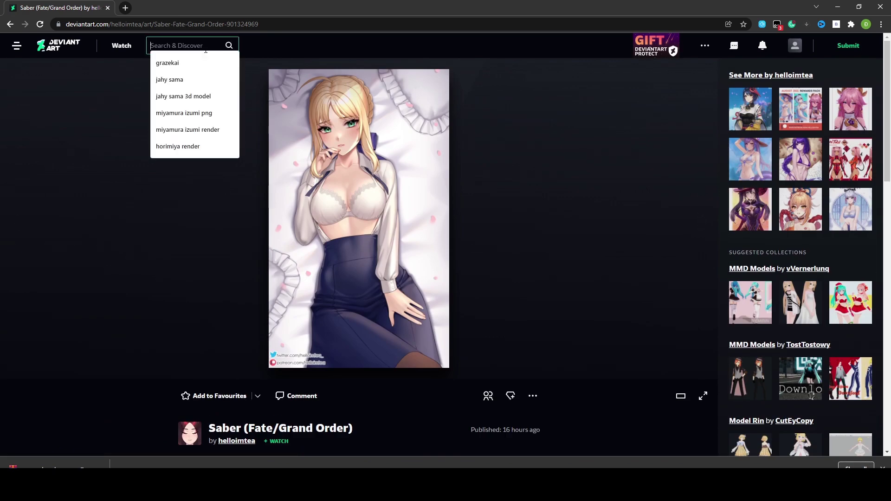
{"action": "type", "text": "grazekai subaru"}
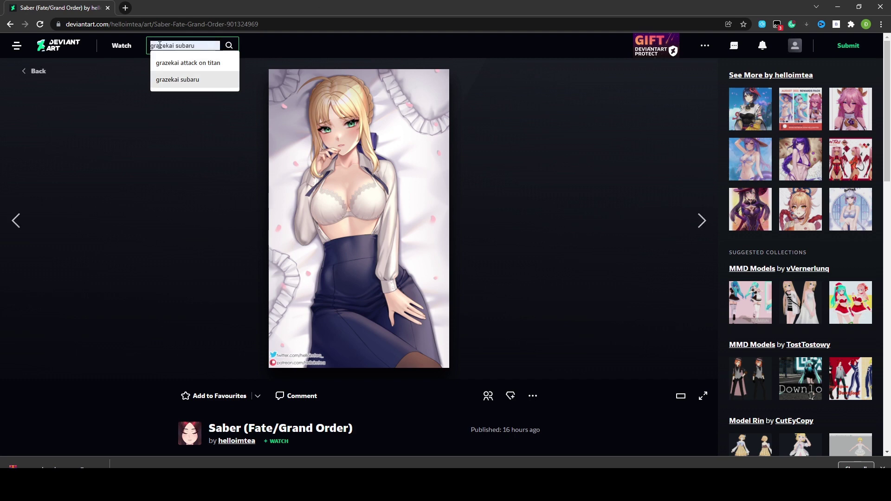
{"action": "key", "text": "Down"}
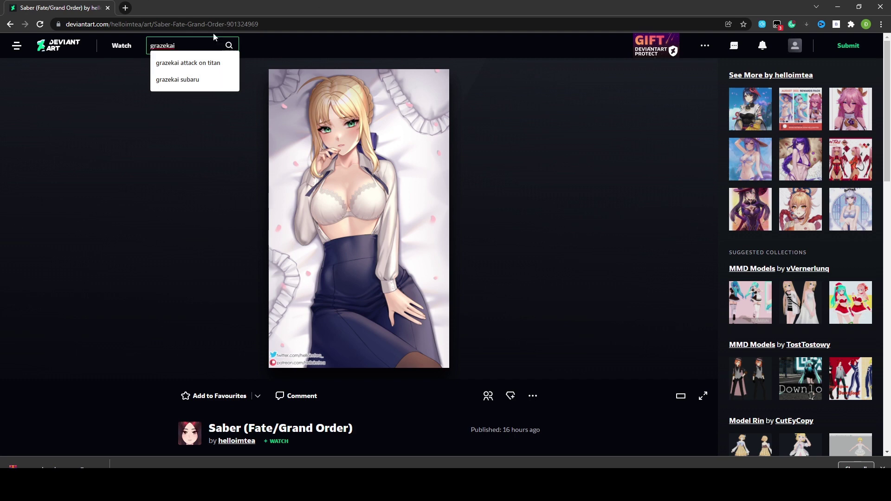
{"action": "left_click", "coordinate": [185, 80]}
{"action": "left_click", "coordinate": [230, 52]}
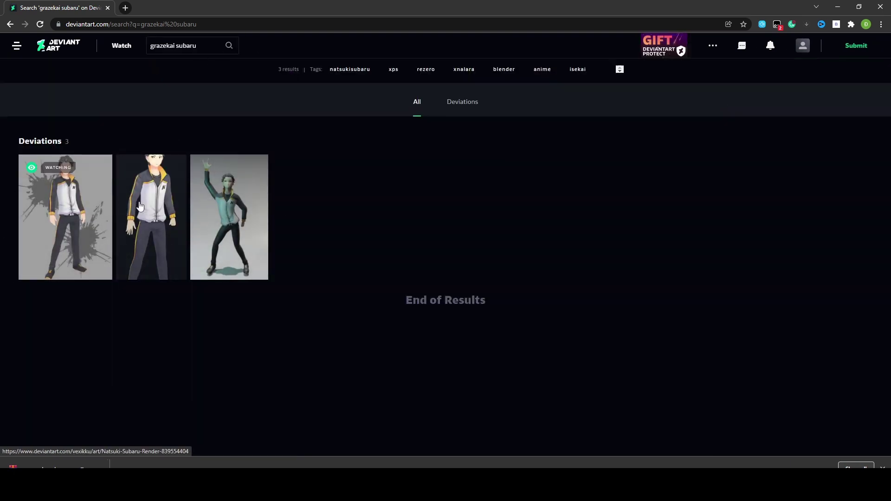
{"action": "left_click_drag", "start_coordinate": [176, 46], "coordinate": [294, 51]}
{"action": "key", "text": "BackSpace"}
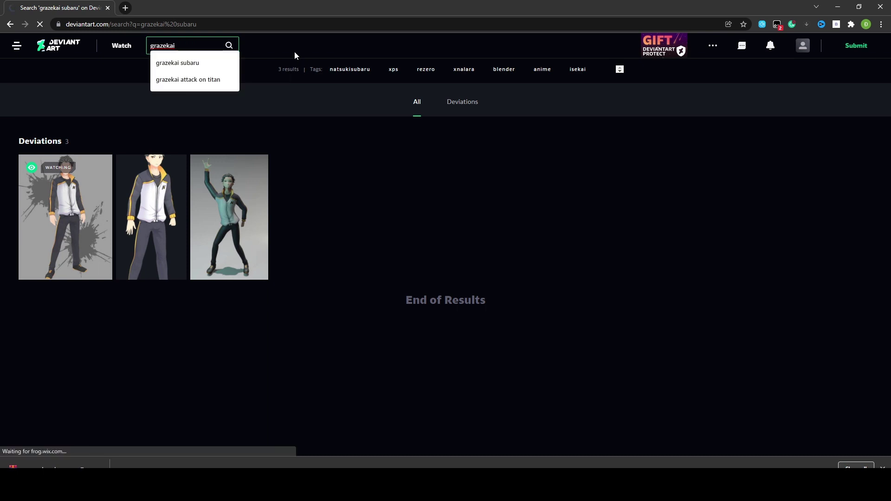
{"action": "key", "text": "Return"}
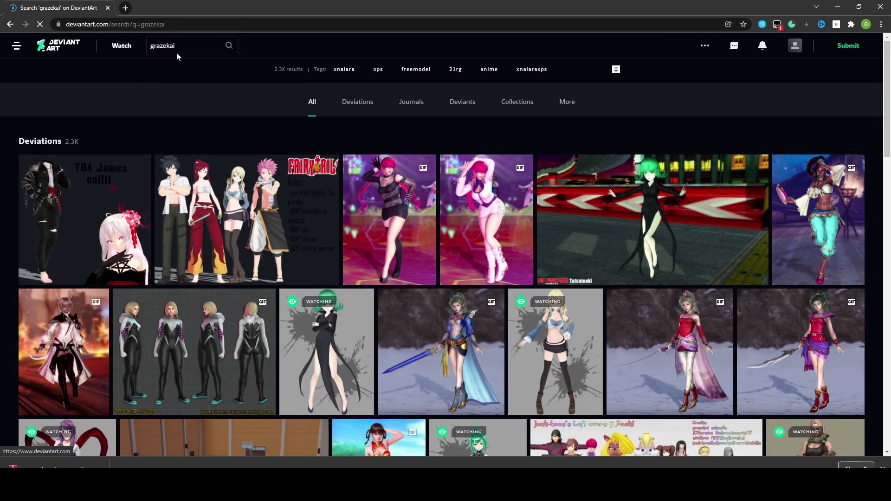
Open the grazekai creator profile from the Deviants results and view its Gallery.
{"action": "double_click", "coordinate": [162, 45]}
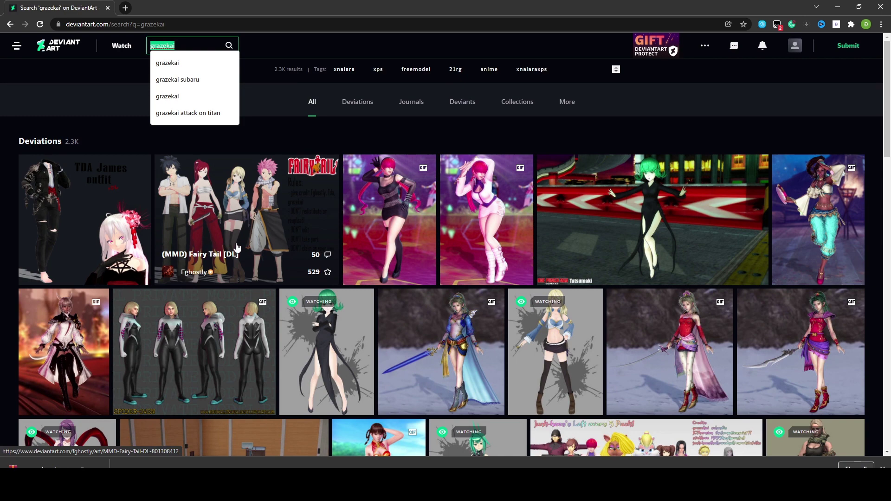
{"action": "scroll", "coordinate": [555, 269], "scroll_direction": "down", "scroll_amount": 5}
{"action": "scroll", "coordinate": [174, 273], "scroll_direction": "down", "scroll_amount": 6}
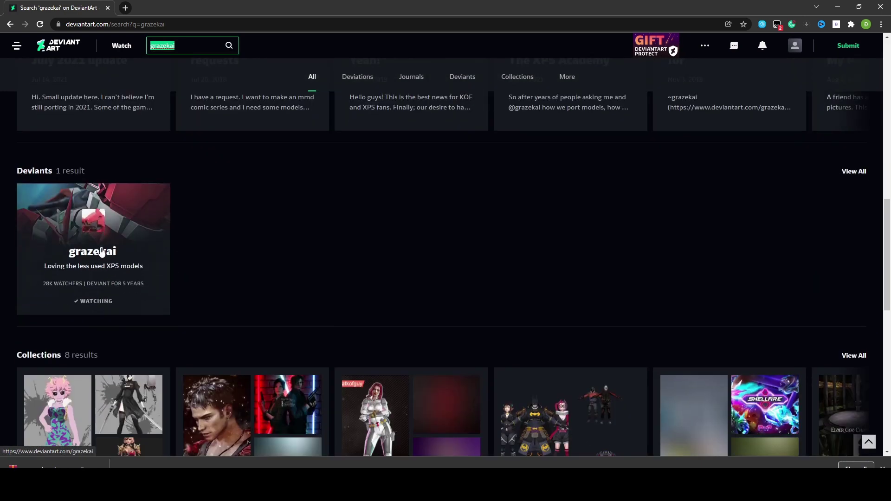
{"action": "left_click", "coordinate": [64, 227]}
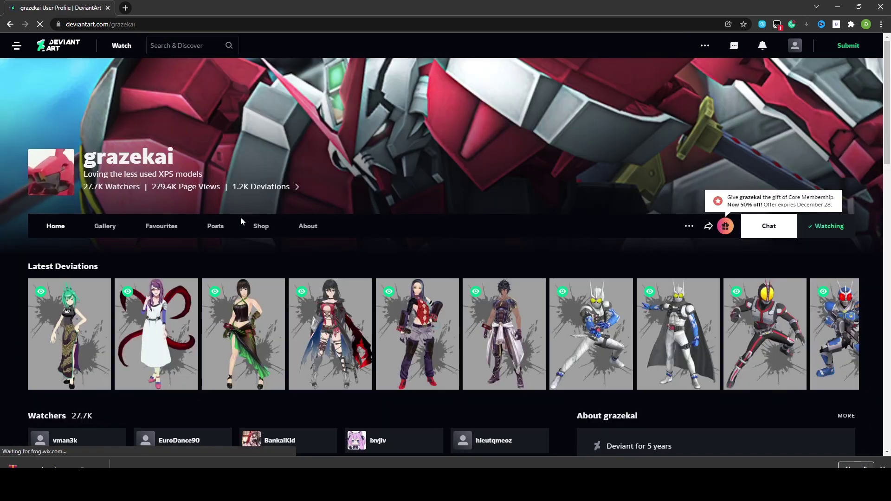
{"action": "left_click", "coordinate": [104, 228]}
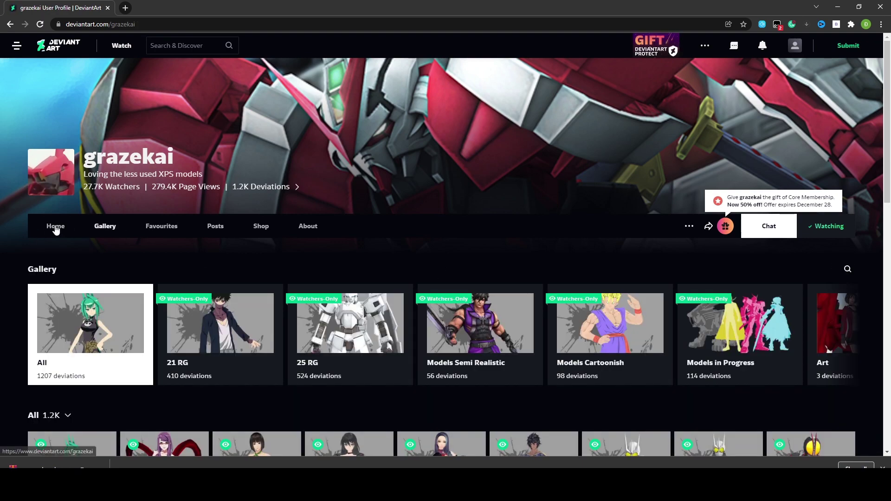
Return to the profile home and search for the creator's Subaru model.
{"action": "left_click", "coordinate": [56, 226]}
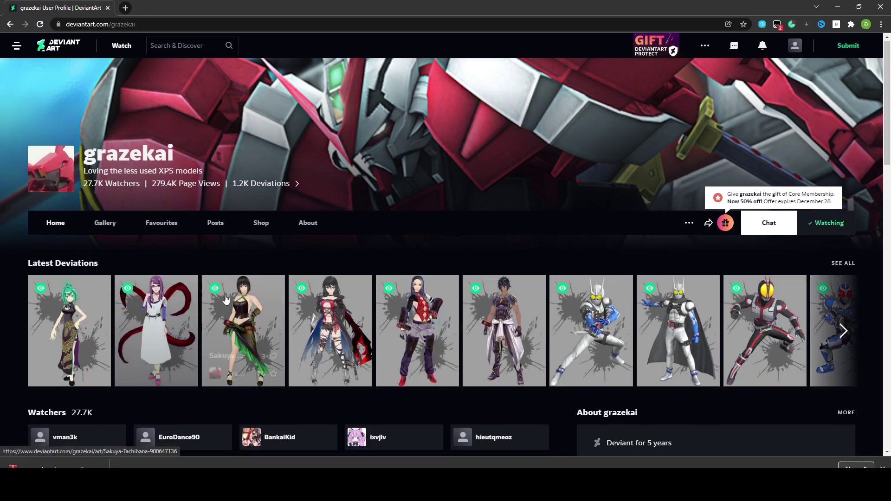
{"action": "scroll", "coordinate": [230, 294], "scroll_direction": "down", "scroll_amount": 5}
{"action": "scroll", "coordinate": [235, 293], "scroll_direction": "up", "scroll_amount": 5}
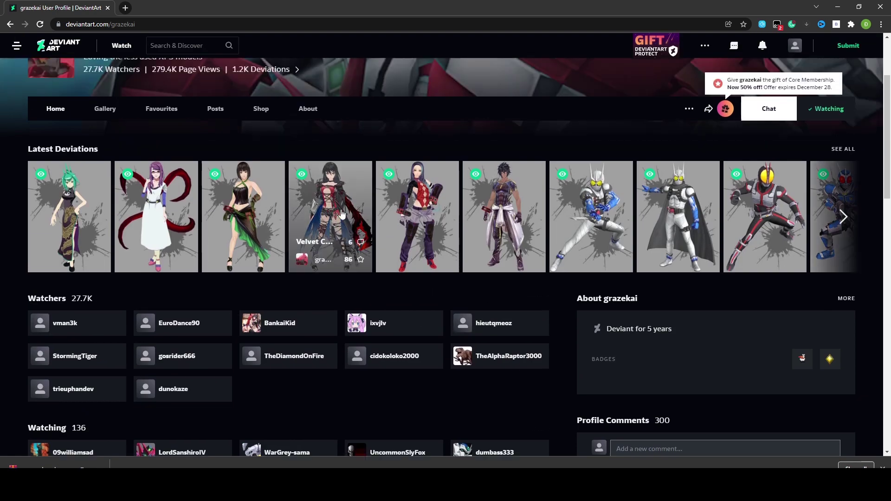
{"action": "left_click", "coordinate": [186, 53]}
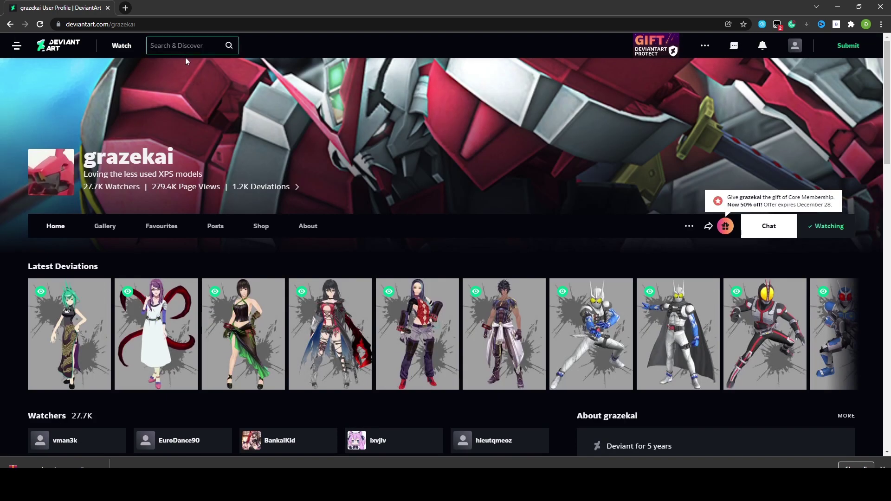
{"action": "type", "text": "graz"}
{"action": "key", "text": "Down"}
{"action": "key", "text": "Down"}
{"action": "key", "text": "Return"}
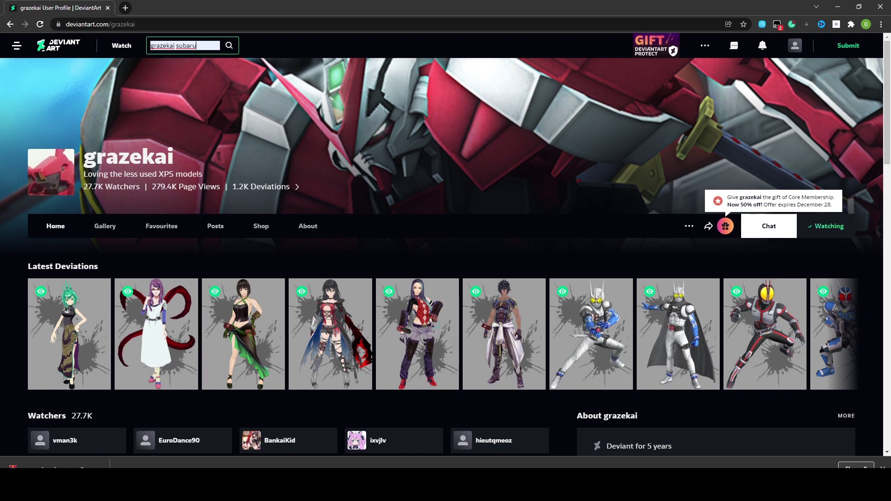
{"action": "left_click", "coordinate": [229, 45]}
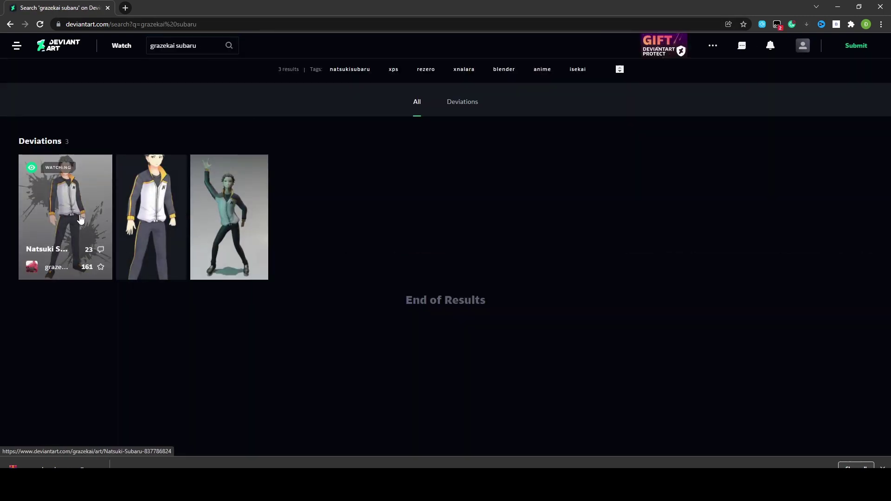
Open the Natsuki Subaru deviation, start its download, cancel Save As, and show the 3D Model folder.
{"action": "left_click", "coordinate": [79, 214]}
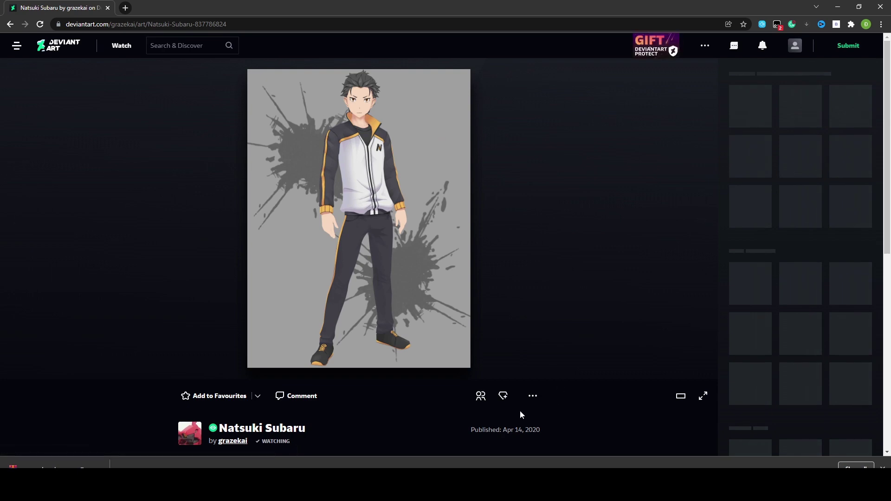
{"action": "left_click", "coordinate": [510, 397]}
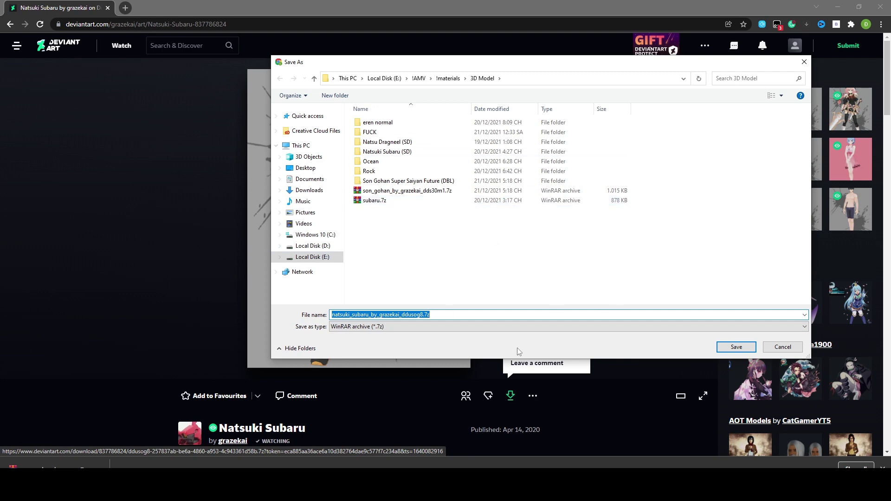
{"action": "left_click", "coordinate": [781, 348]}
{"action": "left_click", "coordinate": [242, 452]}
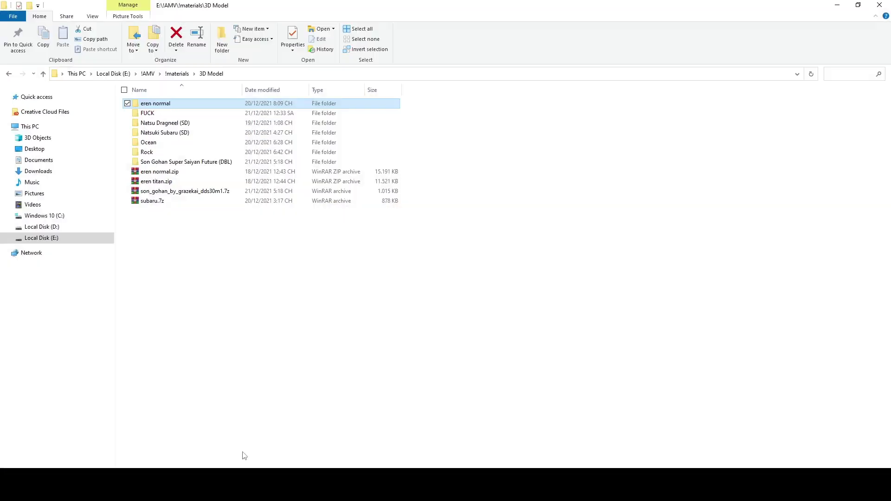
Open subaru.7z in WinRAR to find the Natsuki Subaru (SD) folder, then go up to !materials.
{"action": "double_click", "coordinate": [153, 201]}
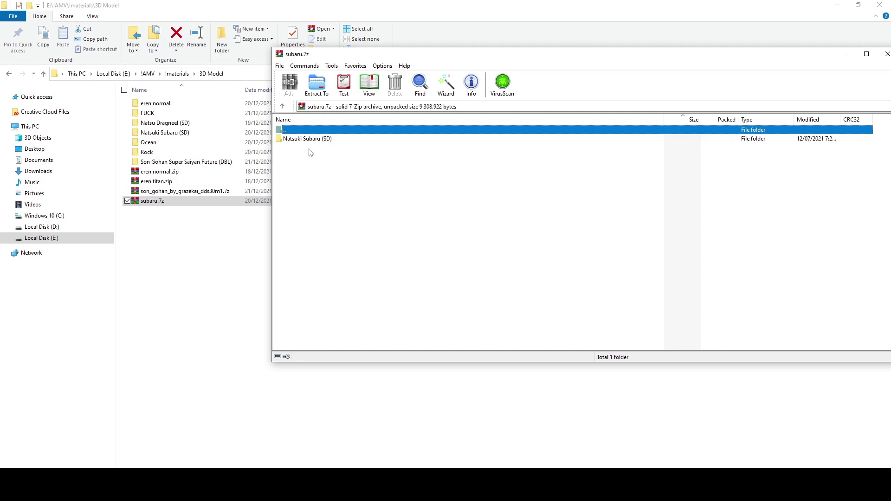
{"action": "left_click", "coordinate": [307, 141]}
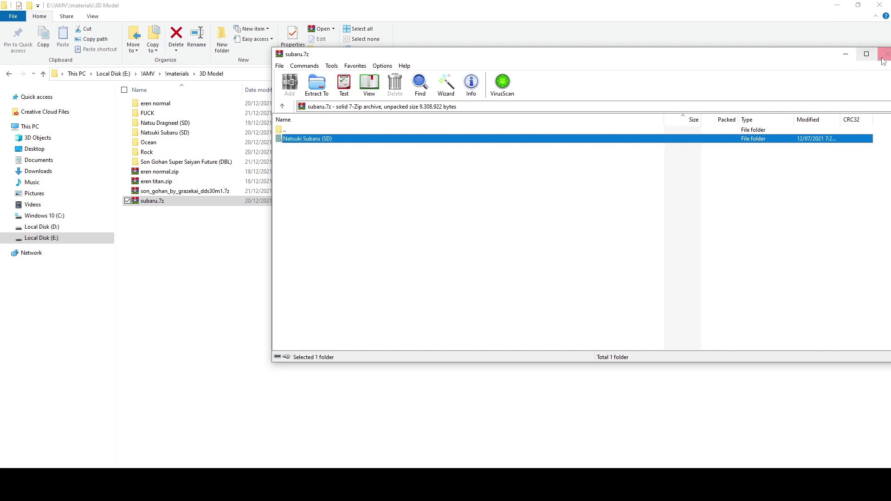
{"action": "right_click", "coordinate": [307, 143]}
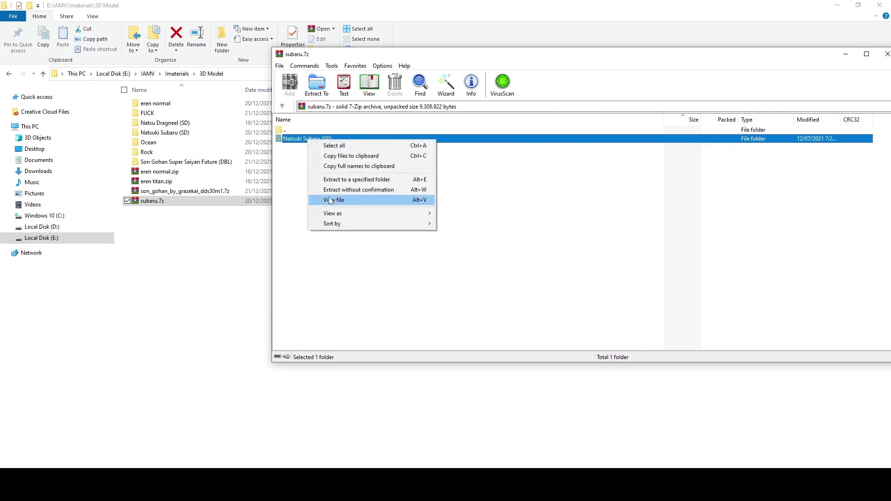
{"action": "left_click", "coordinate": [308, 141]}
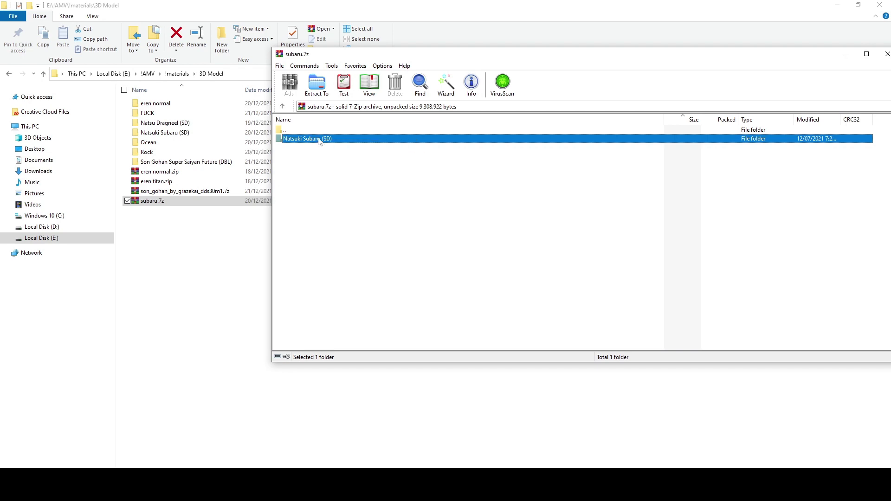
{"action": "key", "text": "Escape"}
{"action": "left_click", "coordinate": [183, 77]}
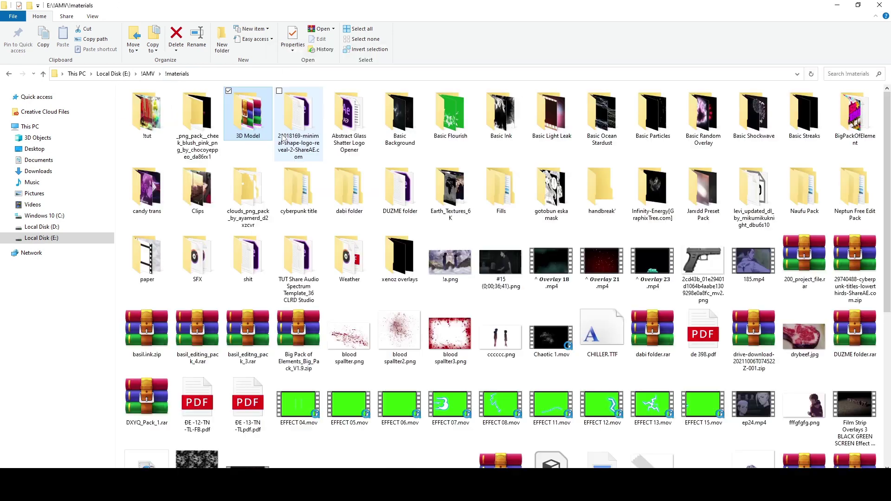
Create a New folder in !materials, declining the '!tut' merge, and open it.
{"action": "right_click", "coordinate": [254, 152]}
{"action": "mouse_move", "coordinate": [296, 263]}
{"action": "left_click", "coordinate": [380, 263]}
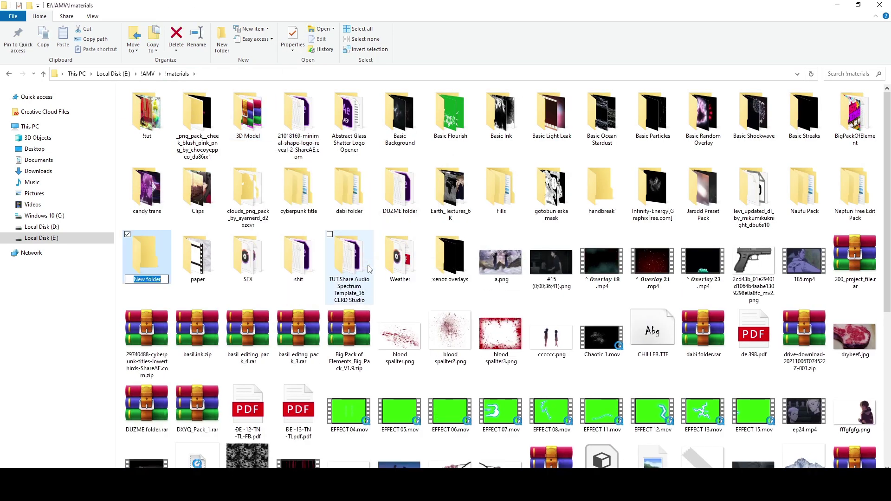
{"action": "type", "text": "!tut"}
{"action": "key", "text": "Return"}
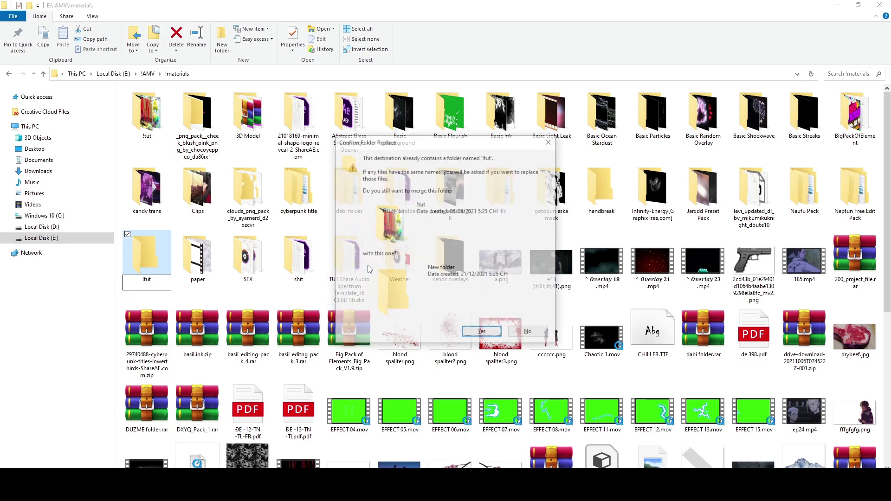
{"action": "left_click", "coordinate": [521, 335]}
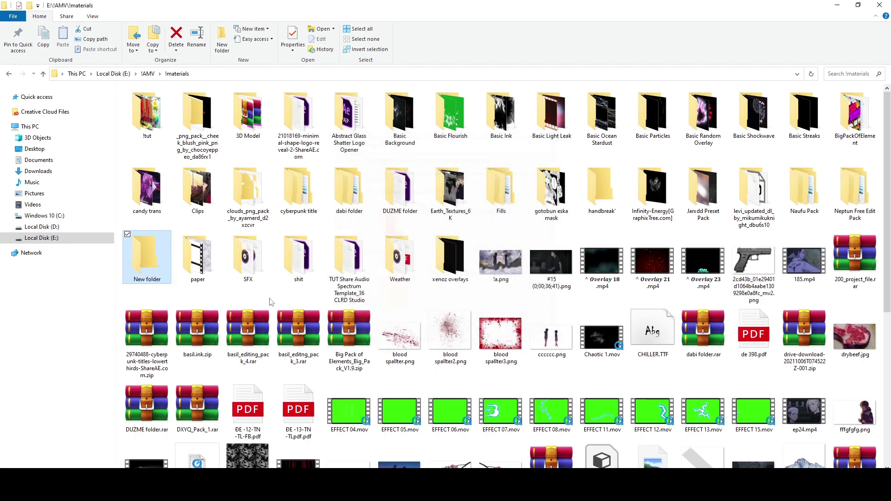
{"action": "right_click", "coordinate": [148, 265]}
{"action": "left_click", "coordinate": [131, 260]}
{"action": "double_click", "coordinate": [131, 260]}
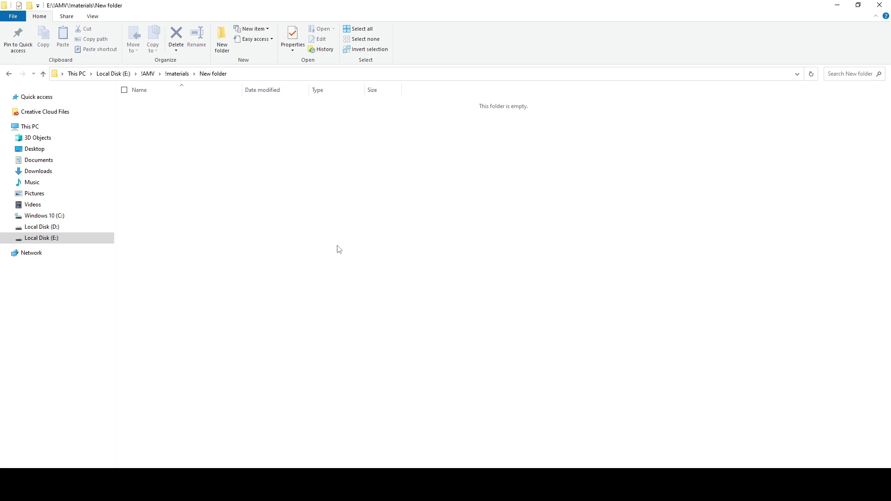
Extract Natsuki Subaru (SD) into New folder and open it to view body_d.tga, prev.png, subaru.pose, xps.xps.
{"action": "left_click", "coordinate": [352, 485]}
{"action": "left_click_drag", "start_coordinate": [333, 143], "coordinate": [203, 149]}
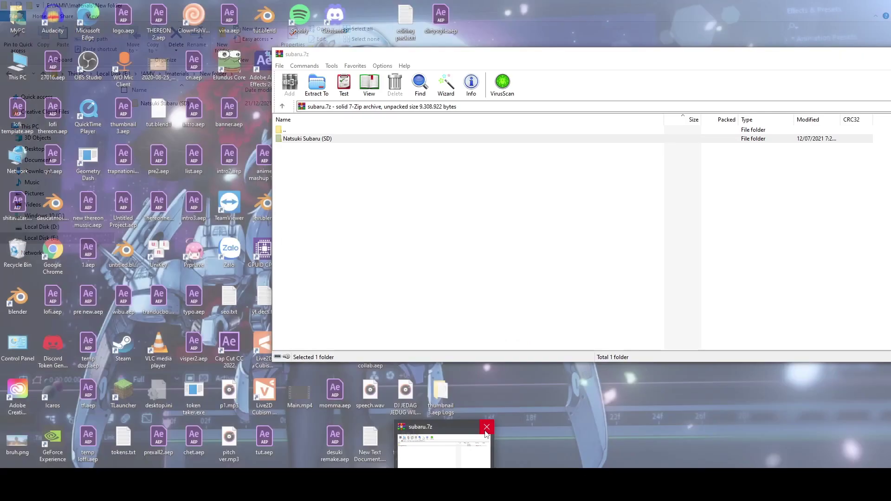
{"action": "left_click", "coordinate": [487, 425]}
{"action": "double_click", "coordinate": [217, 103]}
{"action": "left_click_drag", "start_coordinate": [163, 164], "coordinate": [434, 116]}
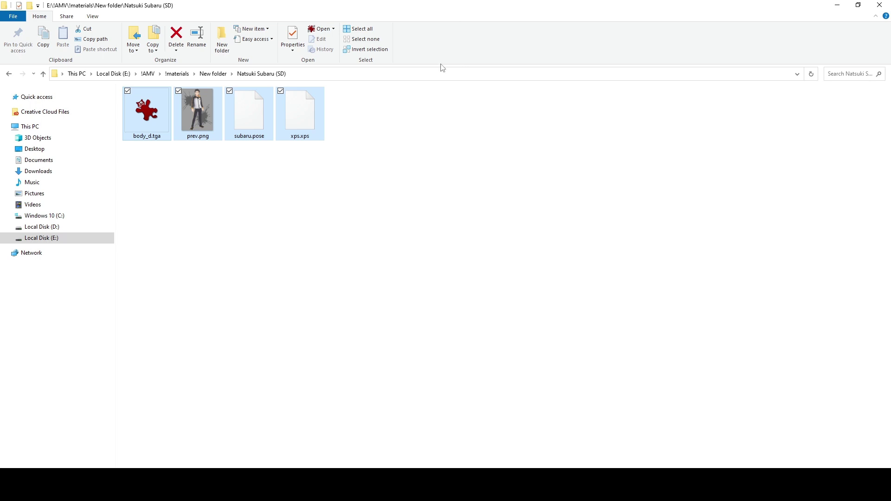
{"action": "left_click", "coordinate": [418, 166]}
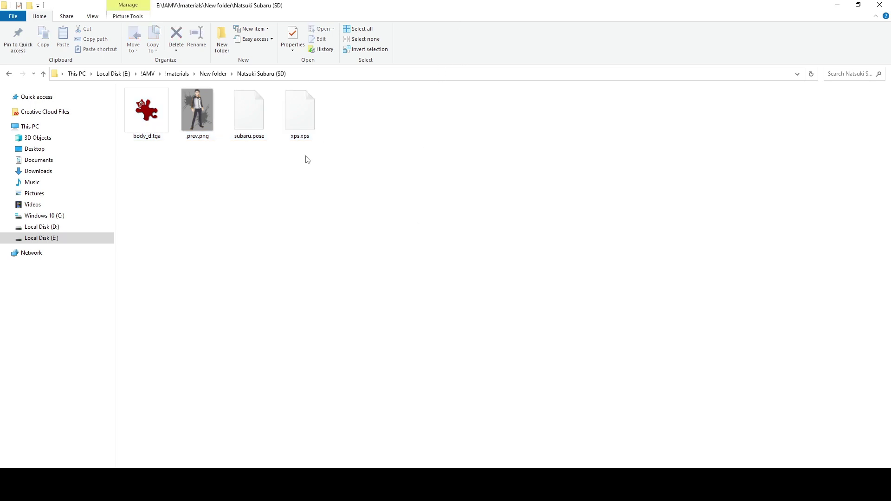
{"action": "key", "text": "ctrl+a"}
{"action": "left_click", "coordinate": [478, 144]}
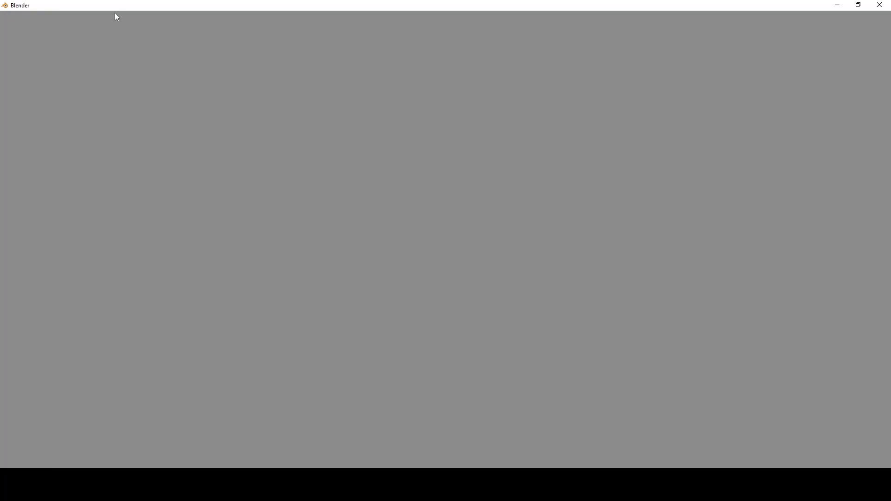
Load blender.org in a new Chrome tab, then switch to the launching Blender 3.0.0 window.
{"action": "key", "text": "alt+Tab"}
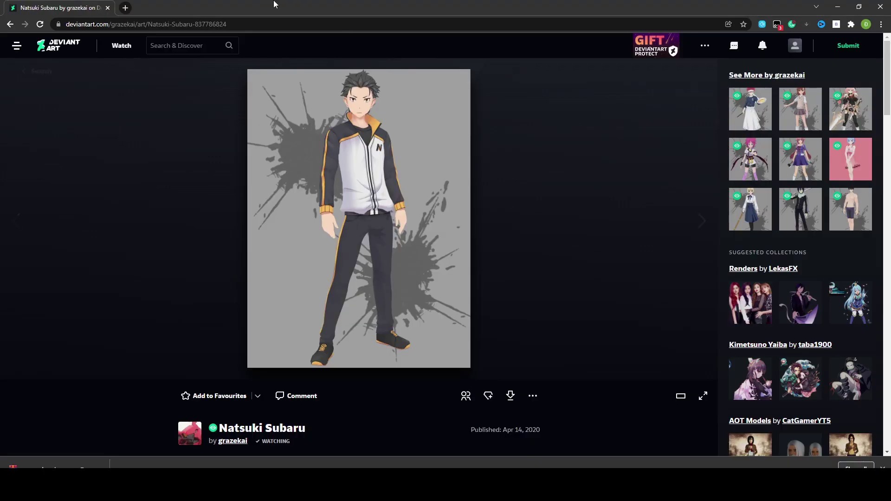
{"action": "left_click", "coordinate": [122, 7]}
{"action": "type", "text": "blender"}
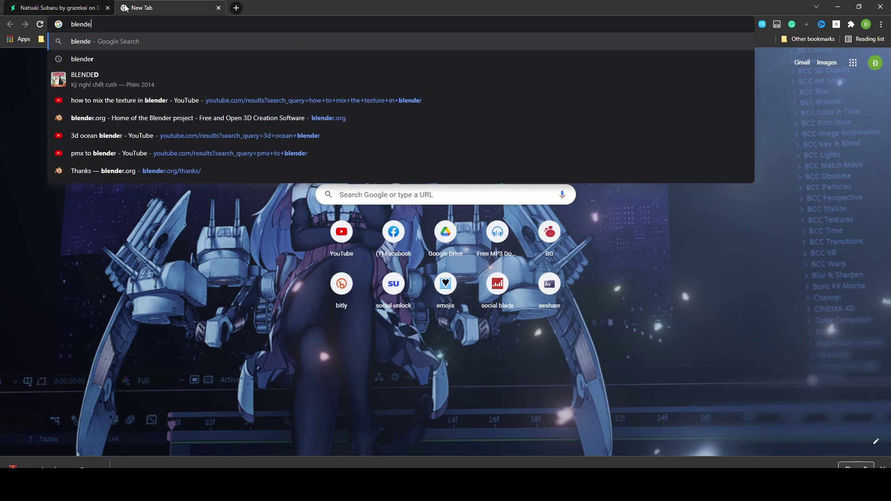
{"action": "key", "text": "Down"}
{"action": "key", "text": "Down"}
{"action": "key", "text": "Down"}
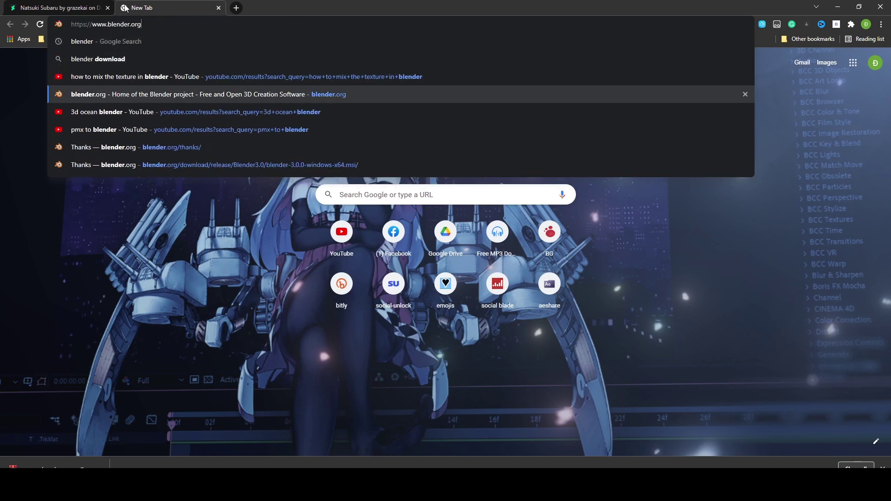
{"action": "key", "text": "Return"}
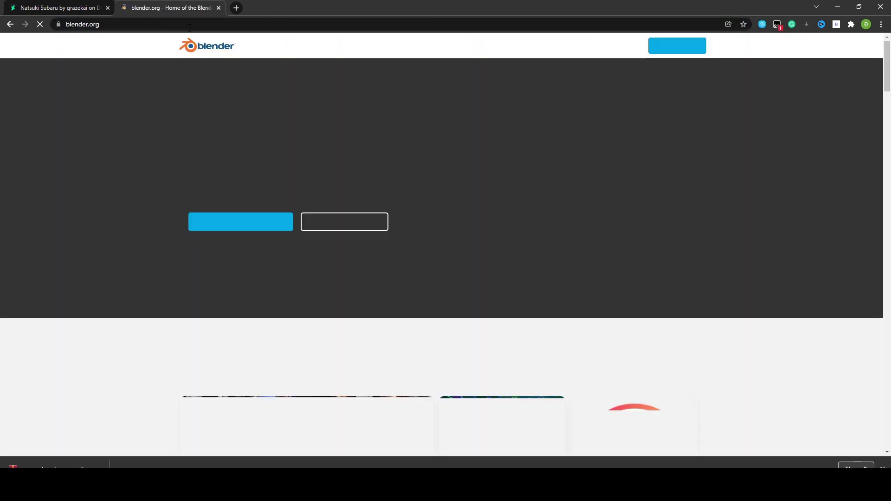
{"action": "scroll", "coordinate": [395, 284], "scroll_direction": "down", "scroll_amount": 14}
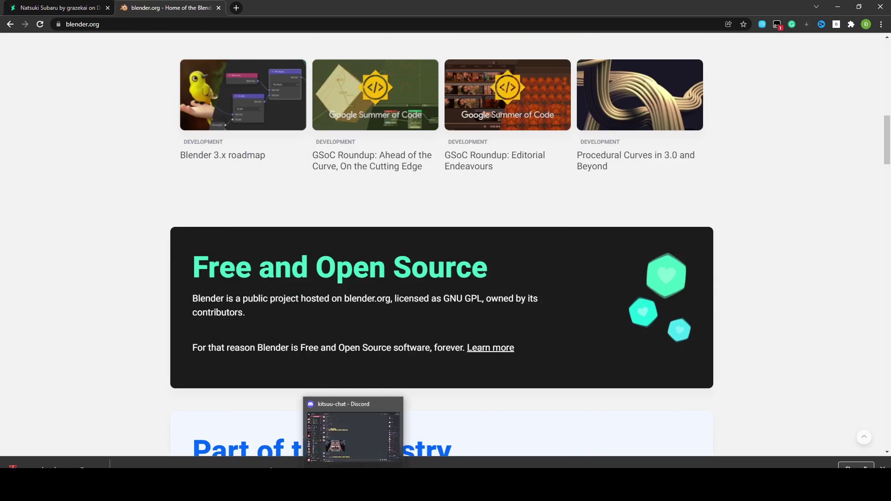
{"action": "left_click", "coordinate": [355, 432]}
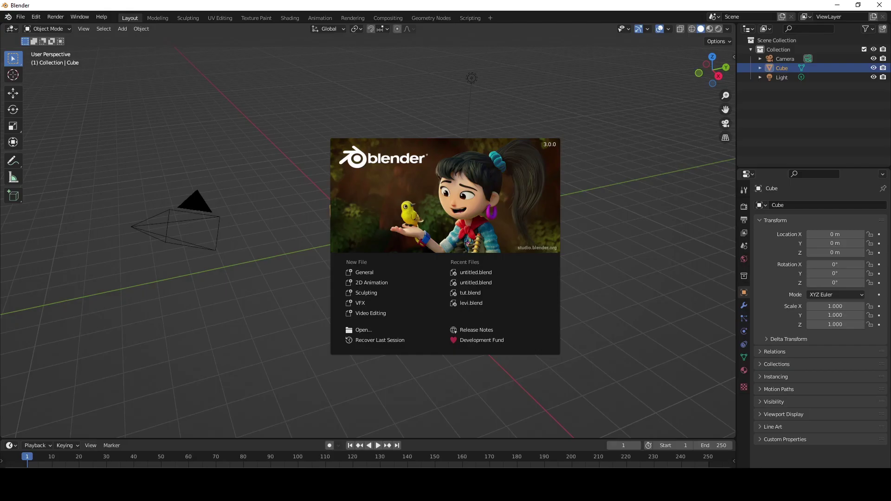
Close the start screen and delete the default cube, leaving Camera and Light.
{"action": "left_click", "coordinate": [675, 284]}
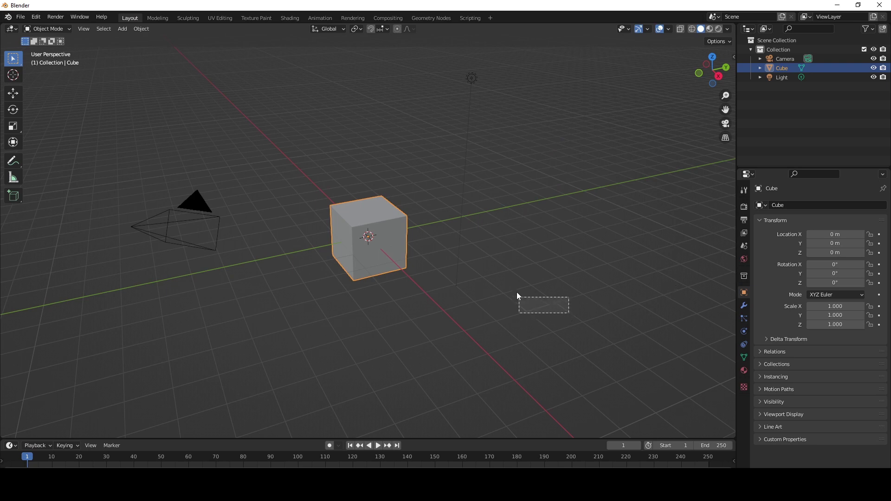
{"action": "left_click_drag", "start_coordinate": [519, 299], "coordinate": [523, 299]}
{"action": "left_click_drag", "start_coordinate": [579, 291], "coordinate": [522, 277]}
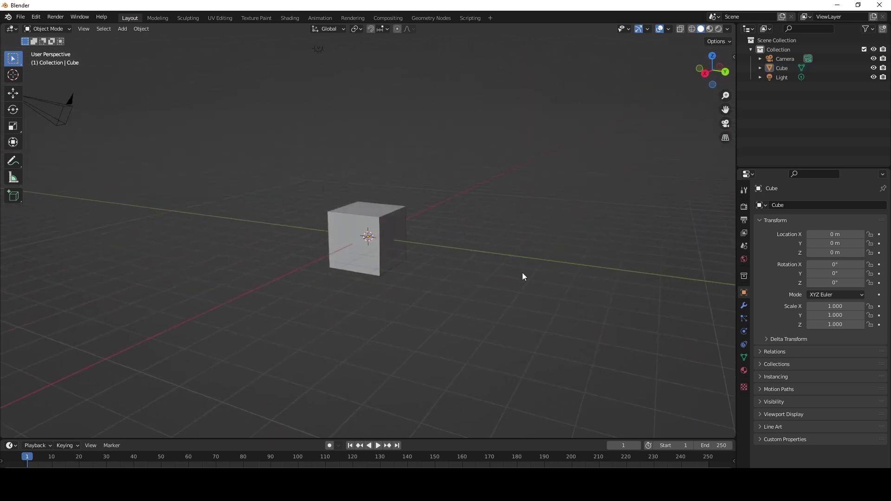
{"action": "left_click_drag", "start_coordinate": [468, 293], "coordinate": [452, 316]}
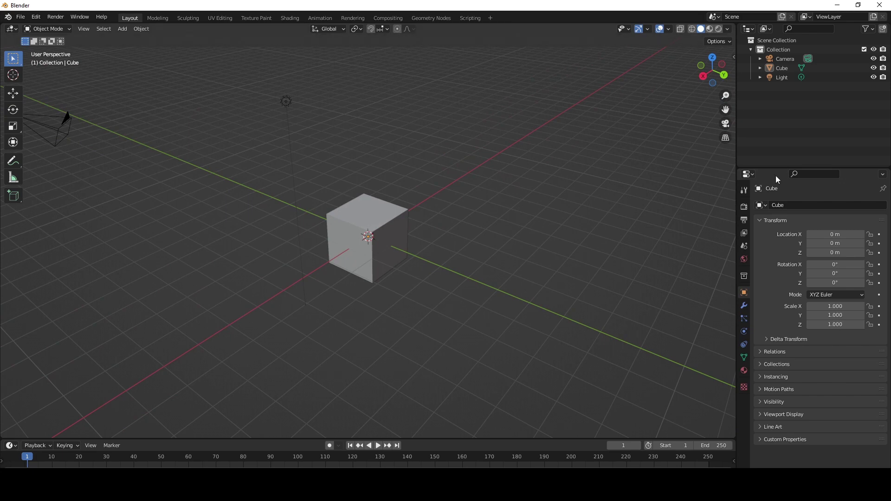
{"action": "left_click", "coordinate": [380, 224]}
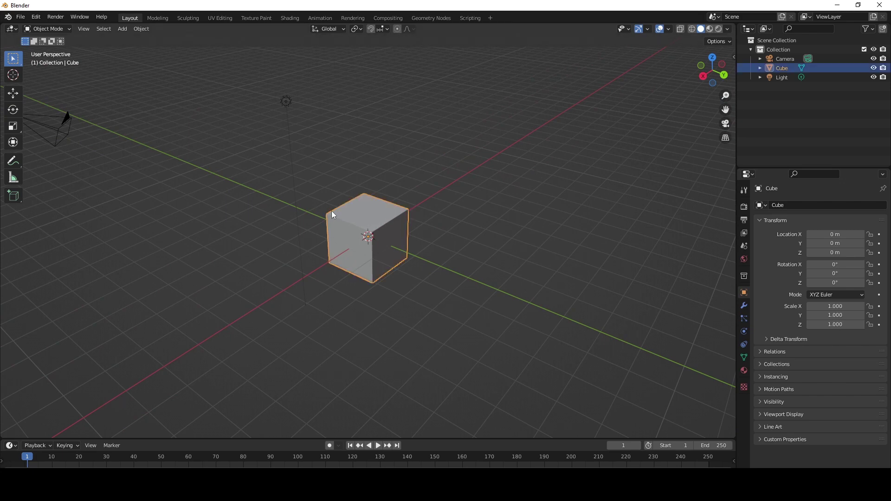
{"action": "key", "text": "x"}
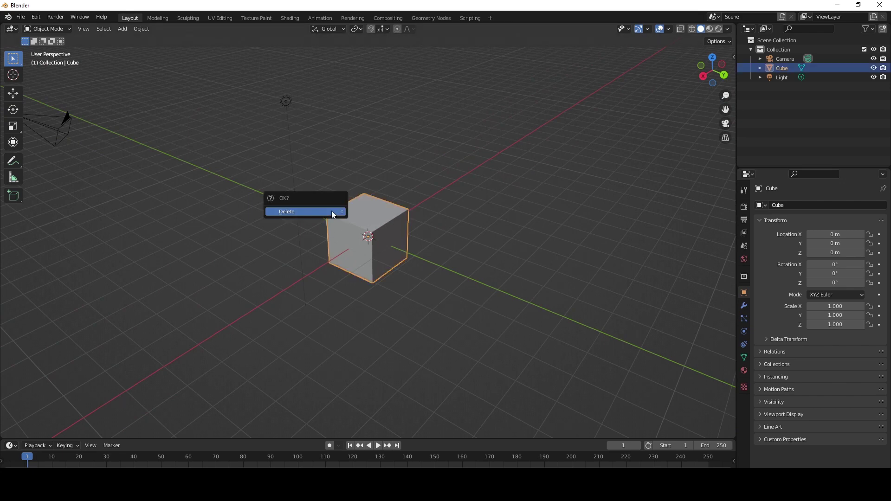
{"action": "left_click", "coordinate": [296, 212]}
{"action": "left_click_drag", "start_coordinate": [514, 228], "coordinate": [422, 223]}
{"action": "left_click_drag", "start_coordinate": [465, 221], "coordinate": [492, 231]}
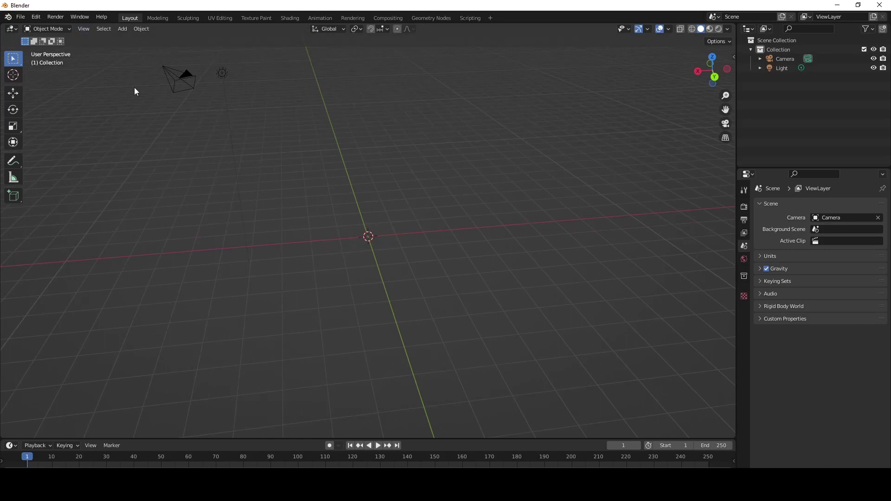
Look under File > Import for the XNALara / XPS import option.
{"action": "left_click", "coordinate": [22, 18]}
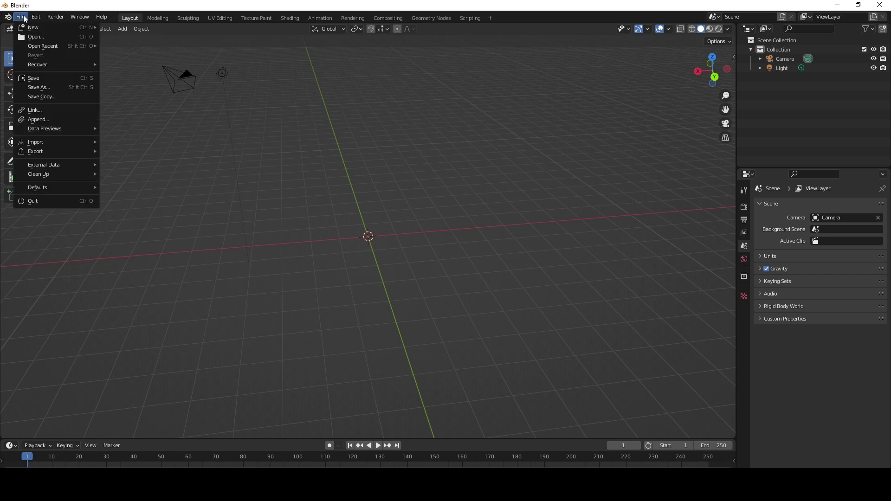
{"action": "mouse_move", "coordinate": [41, 147]}
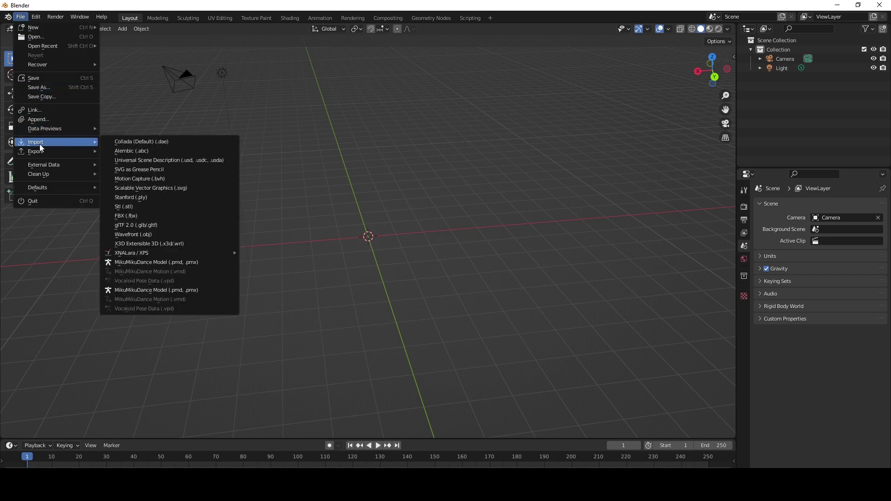
{"action": "mouse_move", "coordinate": [143, 255]}
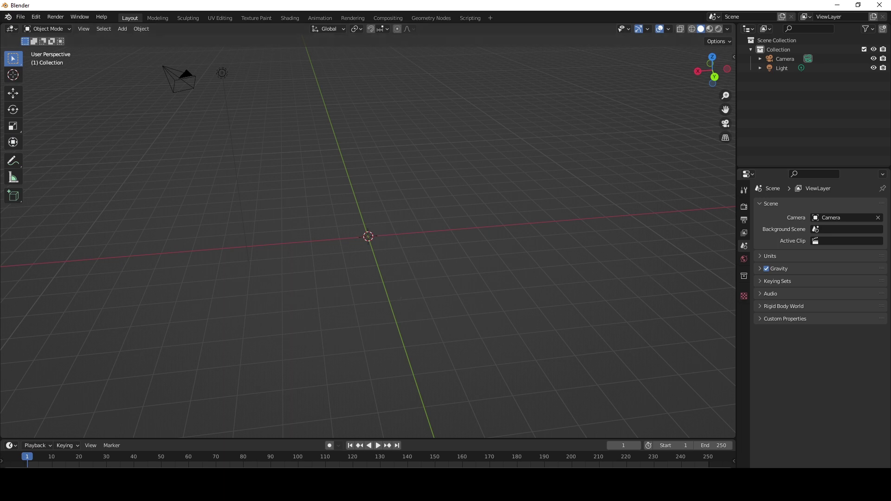
Return to the browser's Drive preview of the zip and select part of its file name.
{"action": "key", "text": "alt+Tab"}
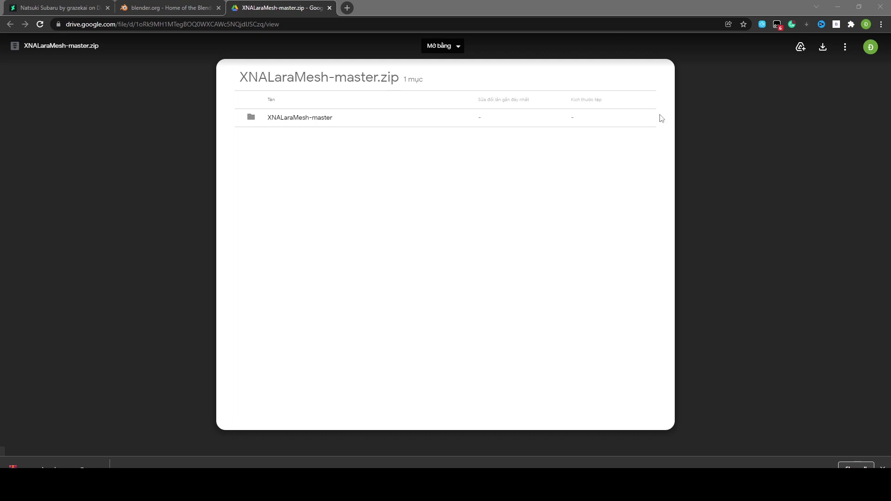
{"action": "left_click", "coordinate": [184, 6]}
{"action": "left_click", "coordinate": [292, 7]}
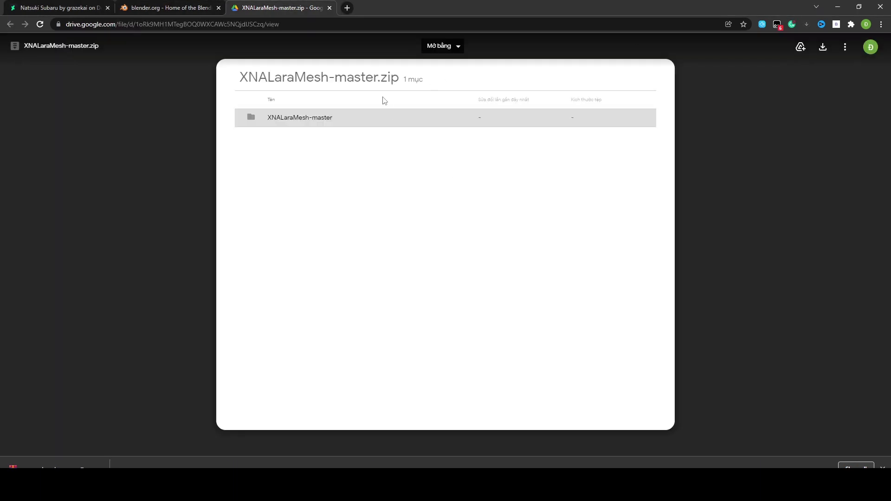
{"action": "left_click_drag", "start_coordinate": [248, 78], "coordinate": [305, 77]}
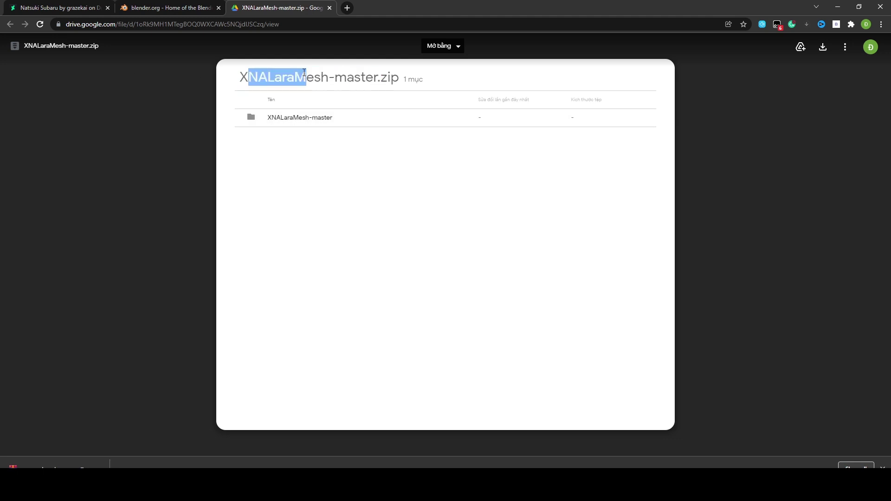
Reopen the recently closed After Effects tutorial video and scroll through its page.
{"action": "left_click", "coordinate": [881, 24]}
{"action": "mouse_move", "coordinate": [789, 75]}
{"action": "left_click", "coordinate": [428, 103]}
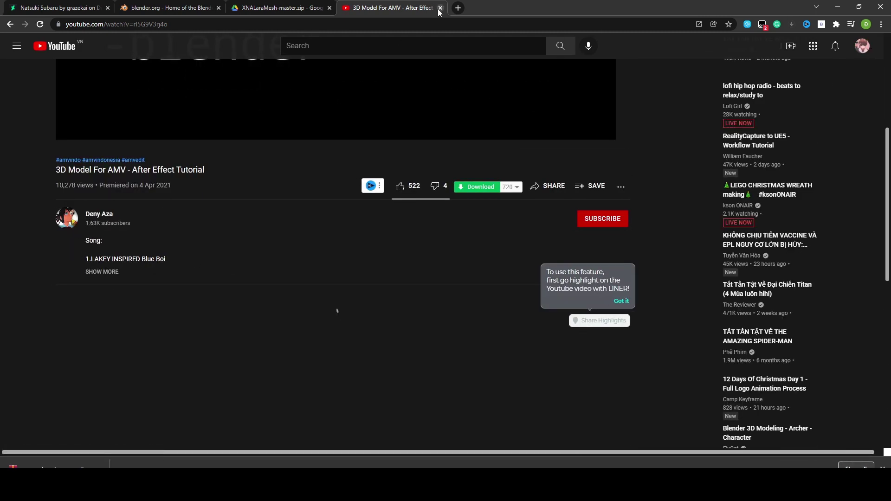
{"action": "scroll", "coordinate": [245, 216], "scroll_direction": "up", "scroll_amount": 1}
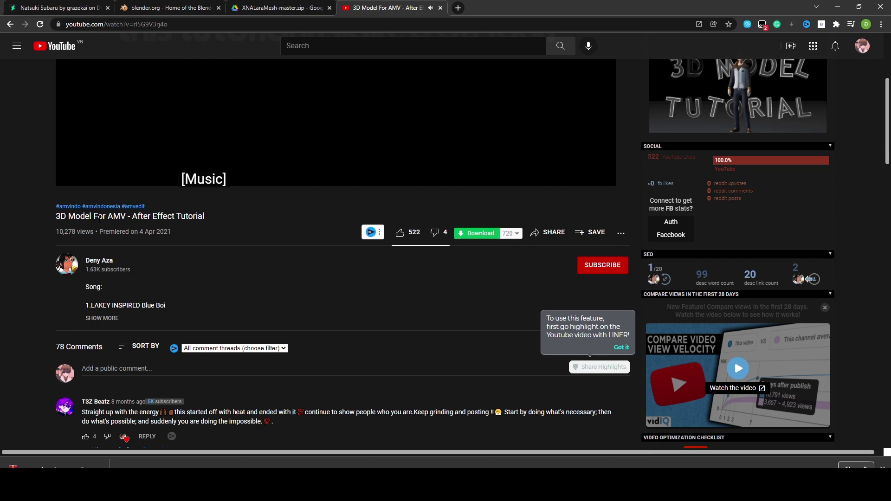
{"action": "scroll", "coordinate": [224, 285], "scroll_direction": "up", "scroll_amount": 4}
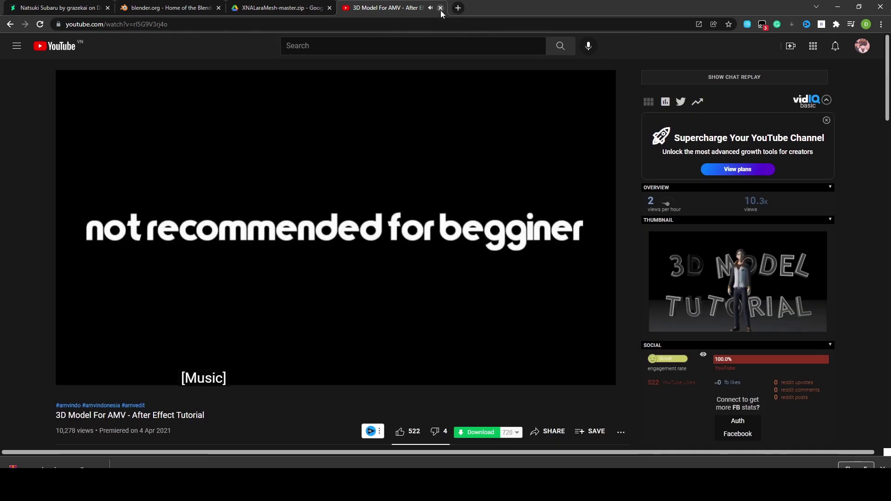
{"action": "scroll", "coordinate": [234, 285], "scroll_direction": "down", "scroll_amount": 7}
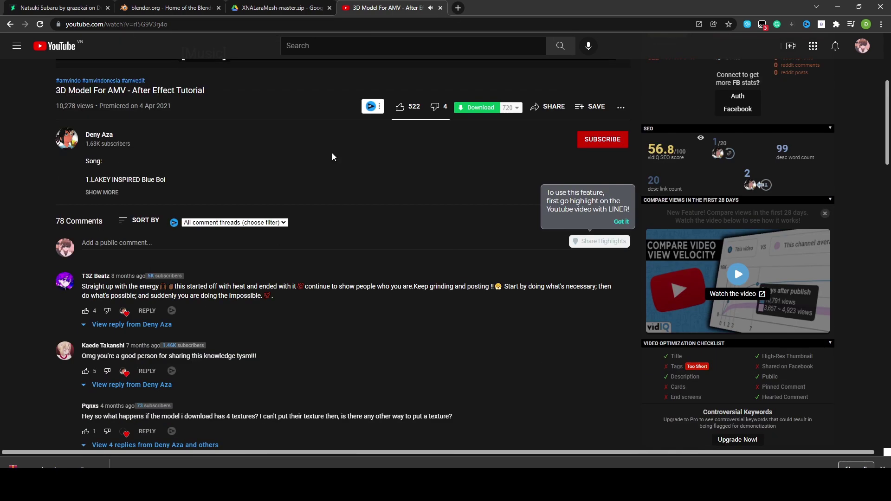
Close the YouTube tab and save XNALaraMesh-master.zip to E:\!AMV\!materials\3D Model.
{"action": "left_click", "coordinate": [440, 7]}
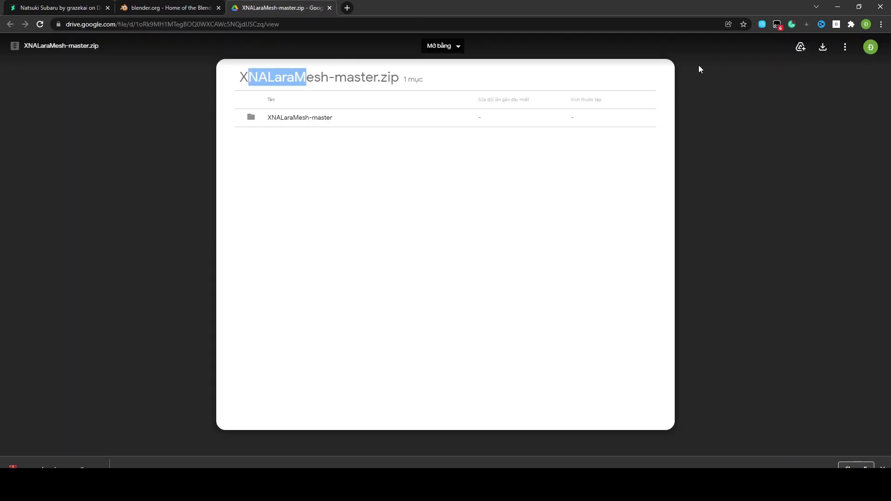
{"action": "left_click", "coordinate": [828, 48]}
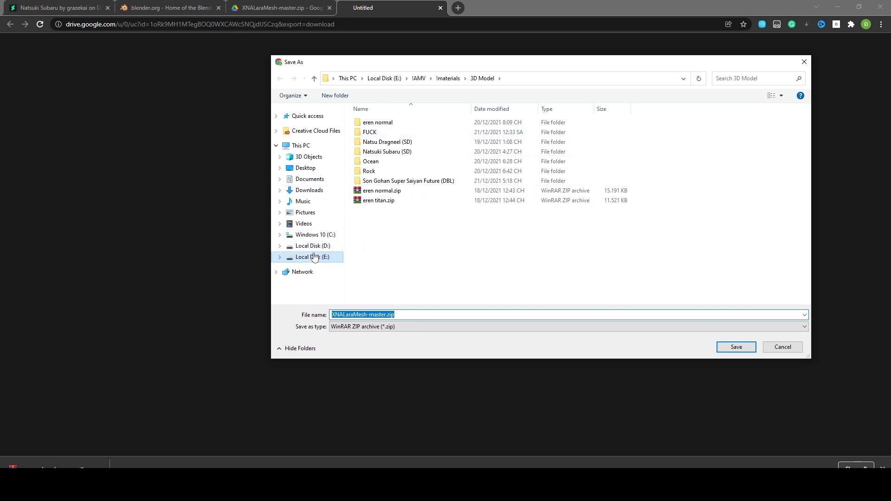
{"action": "left_click", "coordinate": [737, 348]}
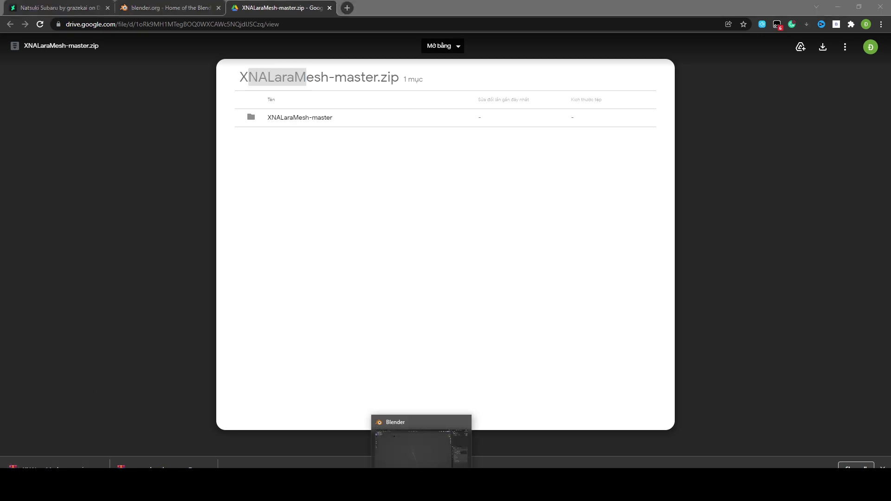
{"action": "left_click", "coordinate": [421, 485]}
{"action": "left_click", "coordinate": [39, 17]}
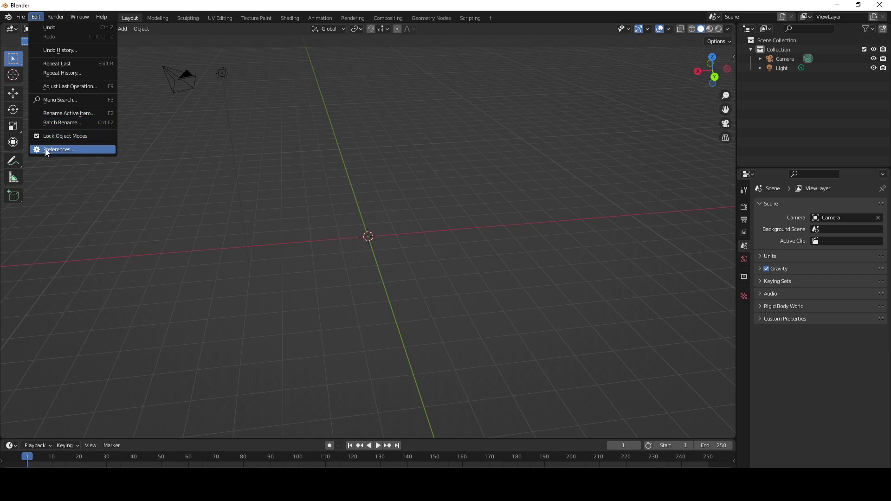
In Preferences, install XNALaraMesh-master.zip from E:\!AMV\!materials\3D Model as an add-on.
{"action": "left_click", "coordinate": [57, 149]}
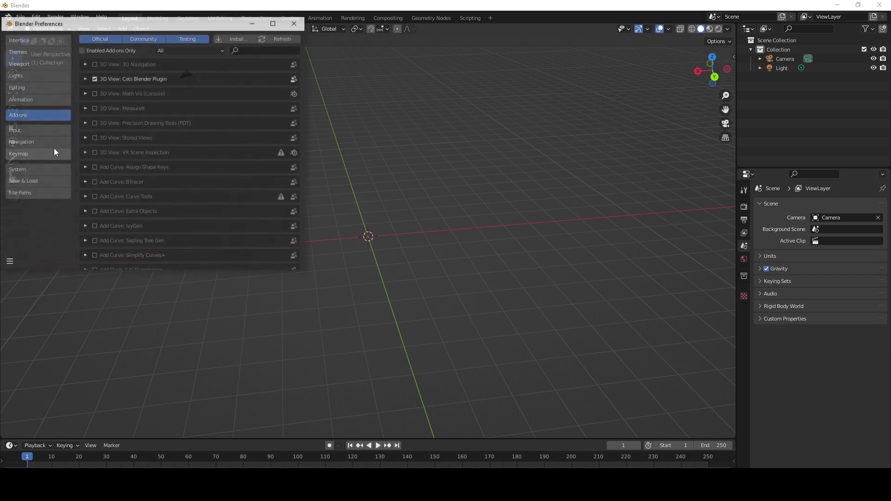
{"action": "left_click_drag", "start_coordinate": [120, 24], "coordinate": [440, 80]}
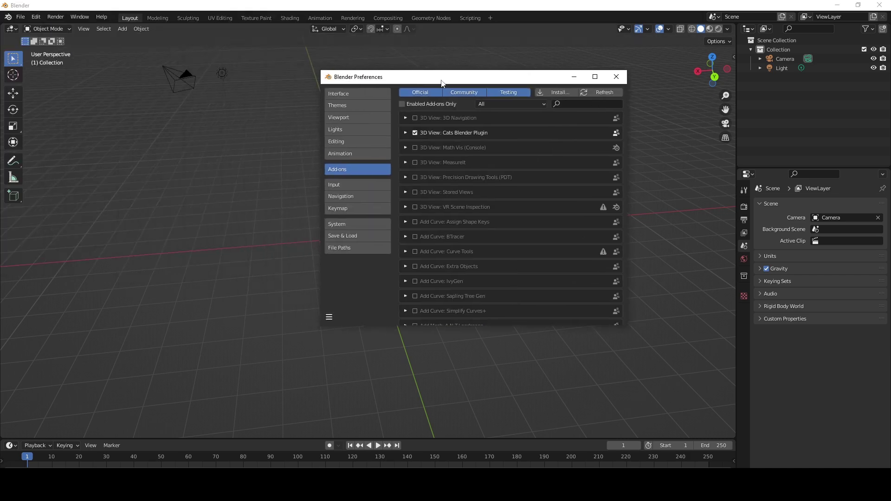
{"action": "left_click", "coordinate": [562, 93]}
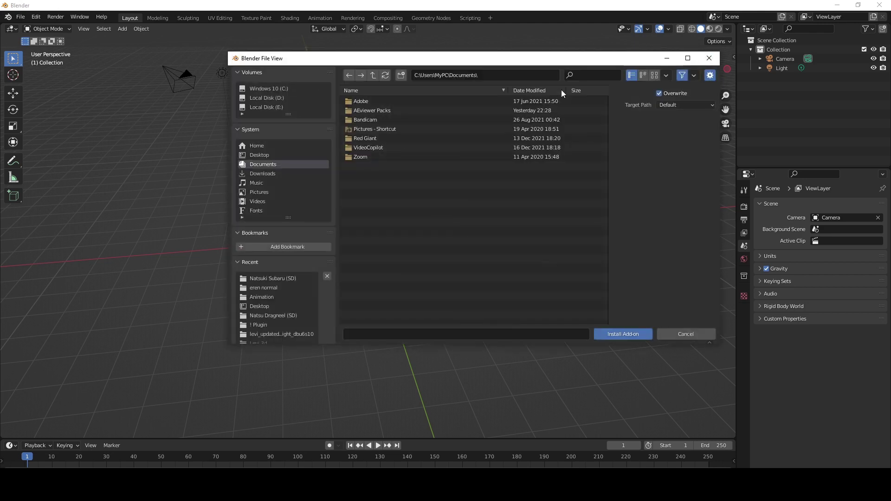
{"action": "left_click", "coordinate": [267, 110]}
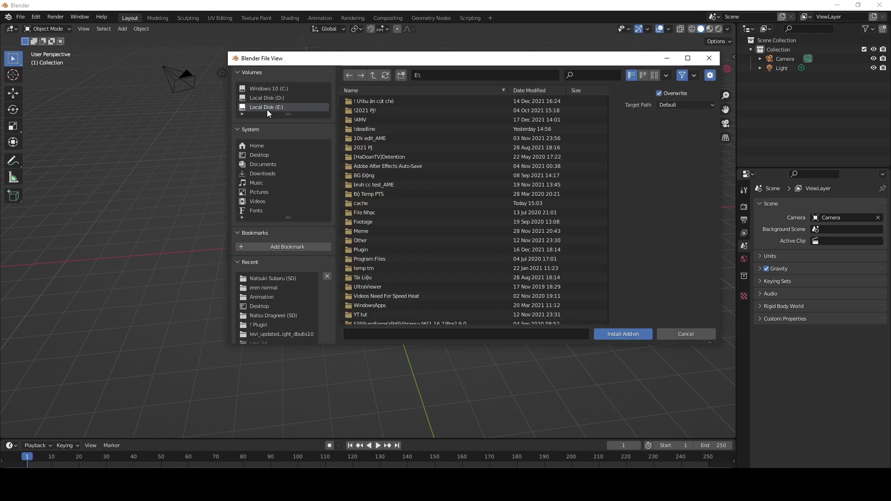
{"action": "double_click", "coordinate": [388, 120]}
{"action": "left_click", "coordinate": [374, 118]}
{"action": "double_click", "coordinate": [374, 119]}
{"action": "double_click", "coordinate": [395, 110]}
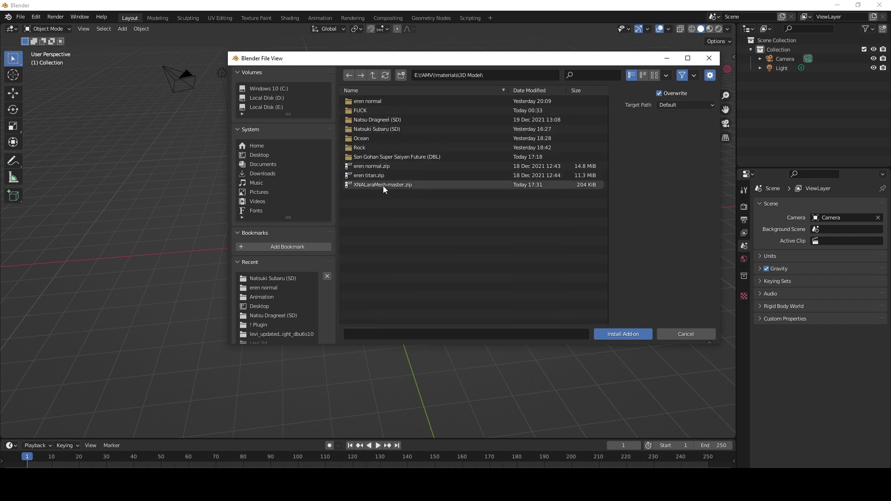
{"action": "left_click", "coordinate": [383, 185]}
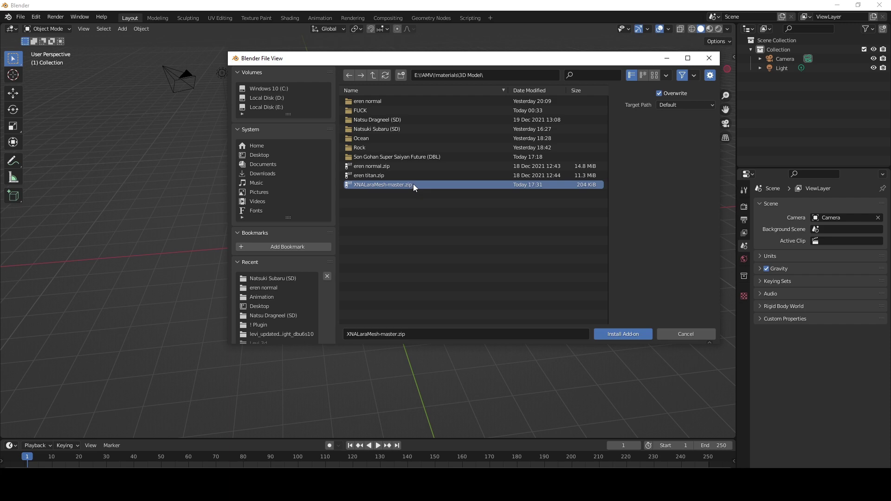
{"action": "left_click", "coordinate": [622, 334]}
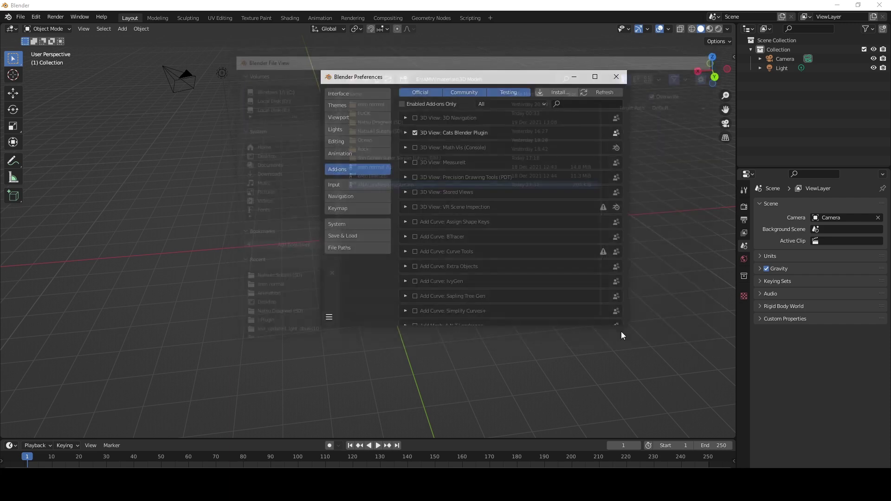
Filter the add-ons to Community, search 'xn' to check the XNALara add-on, and close Preferences.
{"action": "left_click", "coordinate": [474, 94]}
{"action": "left_click", "coordinate": [492, 92]}
{"action": "left_click", "coordinate": [461, 93]}
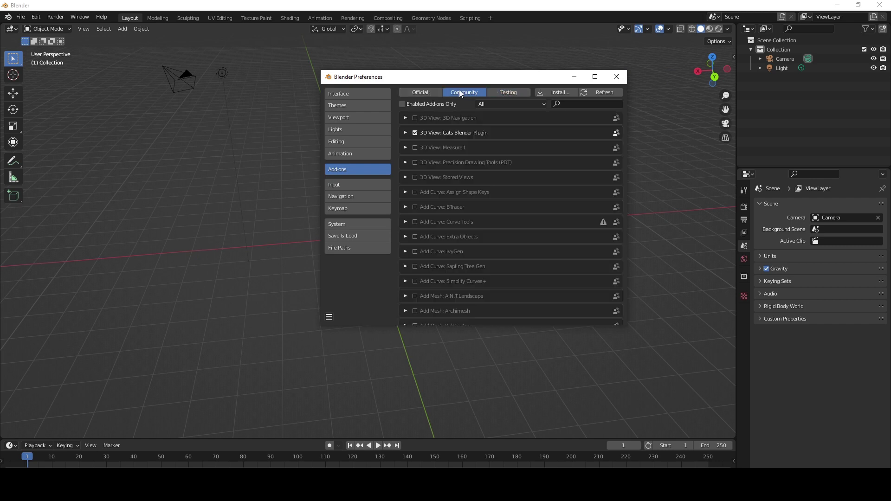
{"action": "left_click", "coordinate": [576, 103]}
{"action": "type", "text": "xn"}
{"action": "key", "text": "Return"}
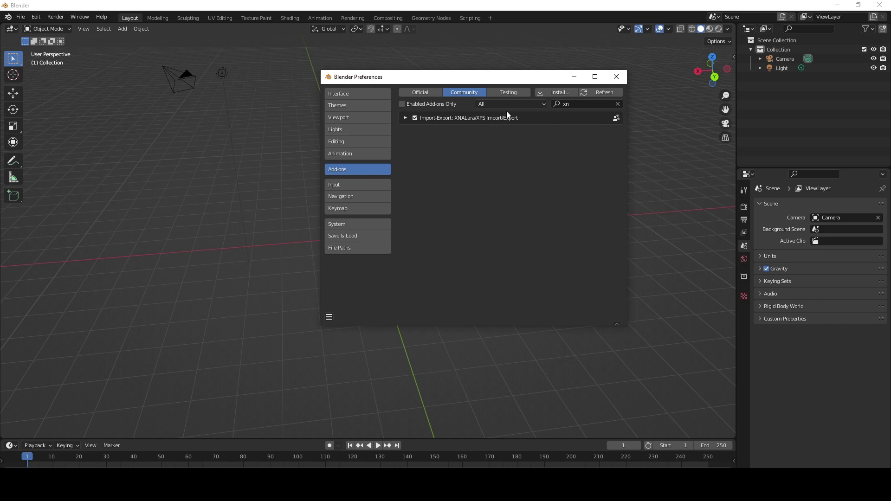
{"action": "left_click", "coordinate": [617, 77]}
Start an XNALara/XPS import and browse into the !AMV\!materials folder.
{"action": "left_click", "coordinate": [22, 19]}
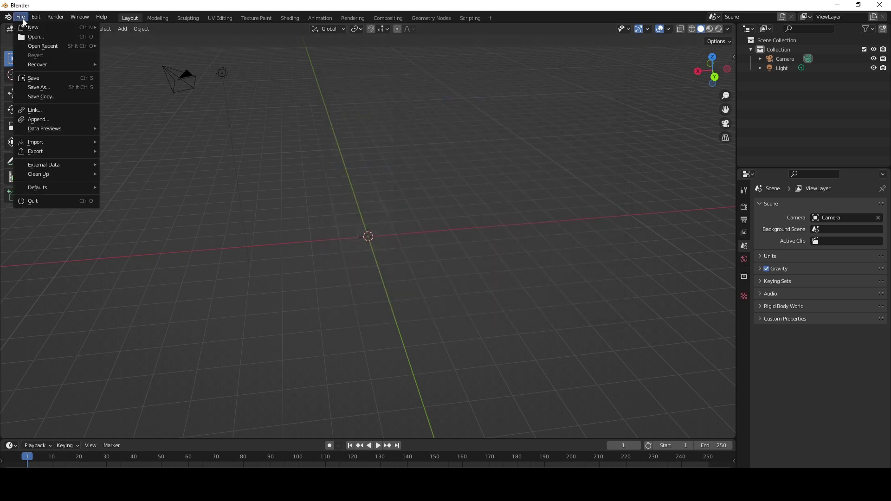
{"action": "mouse_move", "coordinate": [46, 142]}
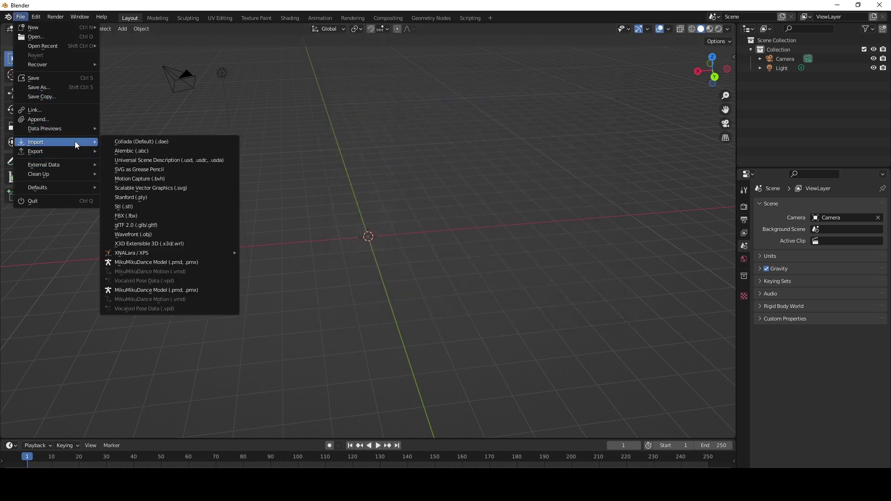
{"action": "mouse_move", "coordinate": [132, 254]}
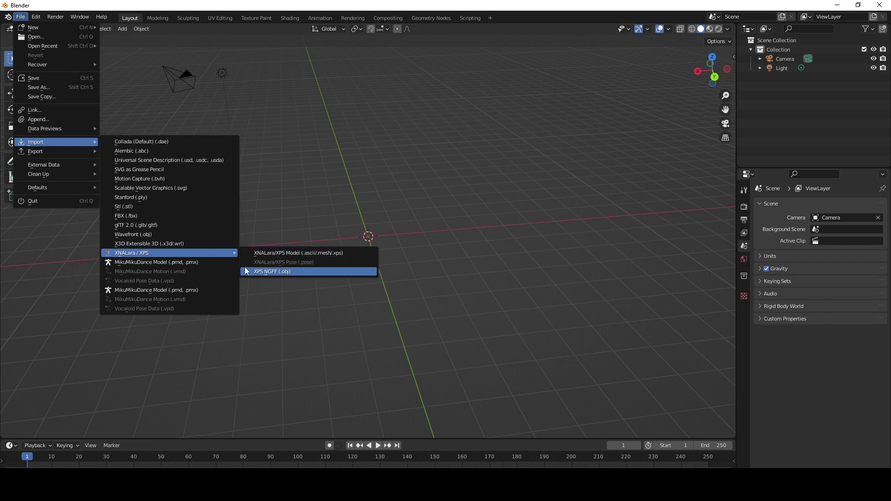
{"action": "left_click", "coordinate": [270, 253]}
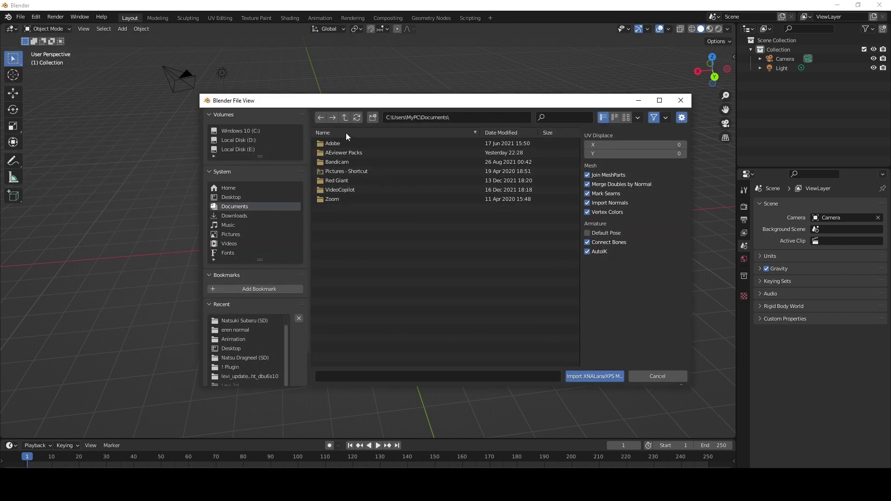
{"action": "left_click", "coordinate": [347, 161]}
{"action": "left_click", "coordinate": [345, 158]}
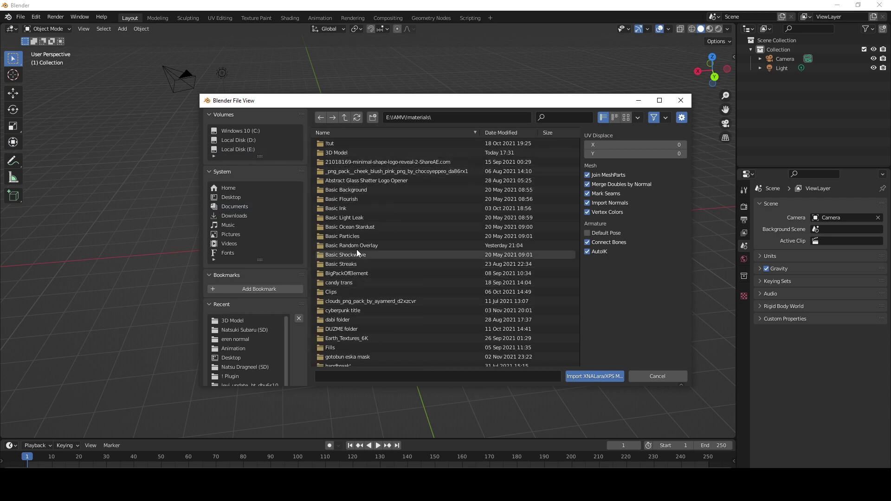
{"action": "scroll", "coordinate": [367, 218], "scroll_direction": "down", "scroll_amount": 5}
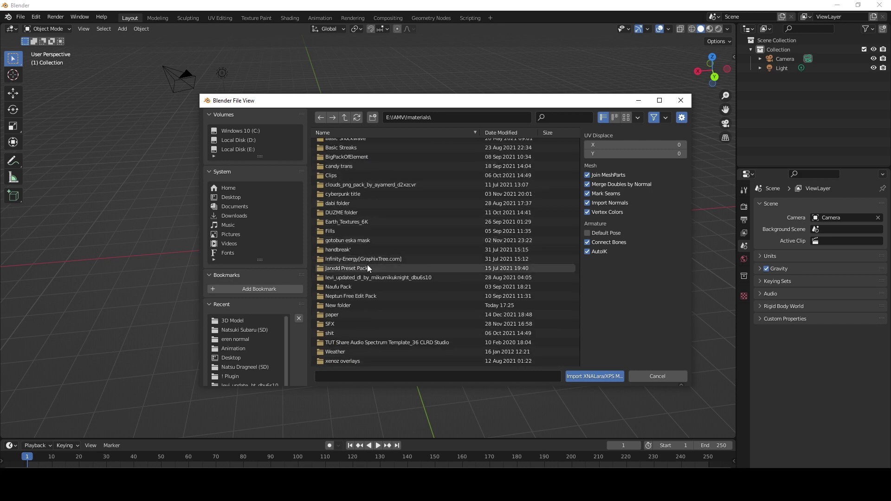
Import xps.xps from New folder > Natsuki Subaru (SD) and orbit to a low front view.
{"action": "double_click", "coordinate": [341, 305]}
{"action": "double_click", "coordinate": [354, 143]}
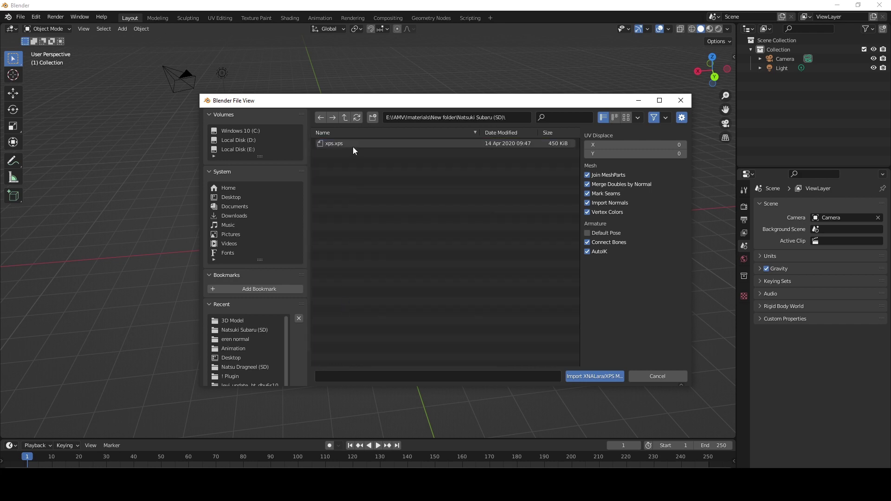
{"action": "left_click", "coordinate": [328, 146]}
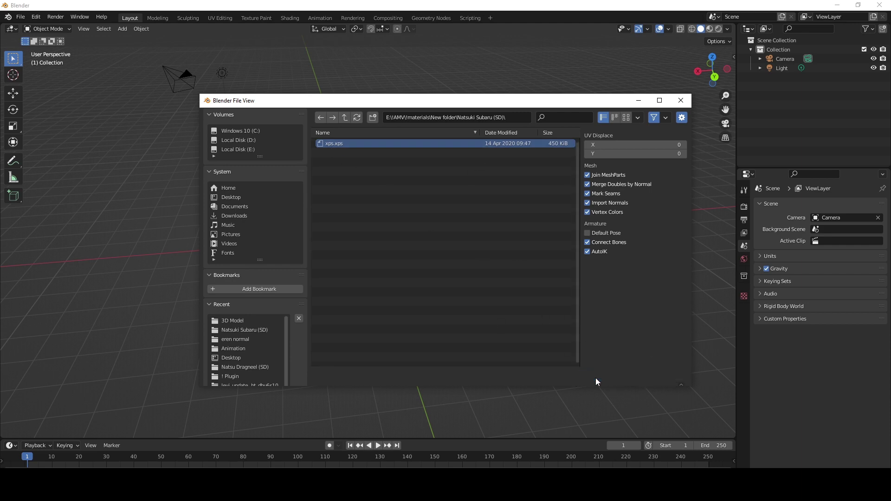
{"action": "left_click", "coordinate": [595, 377]}
{"action": "scroll", "coordinate": [438, 220], "scroll_direction": "up", "scroll_amount": 6}
{"action": "scroll", "coordinate": [464, 213], "scroll_direction": "down", "scroll_amount": 3}
{"action": "scroll", "coordinate": [469, 213], "scroll_direction": "down", "scroll_amount": 3}
{"action": "left_click_drag", "start_coordinate": [475, 212], "coordinate": [447, 284]}
{"action": "scroll", "coordinate": [446, 284], "scroll_direction": "up", "scroll_amount": 6}
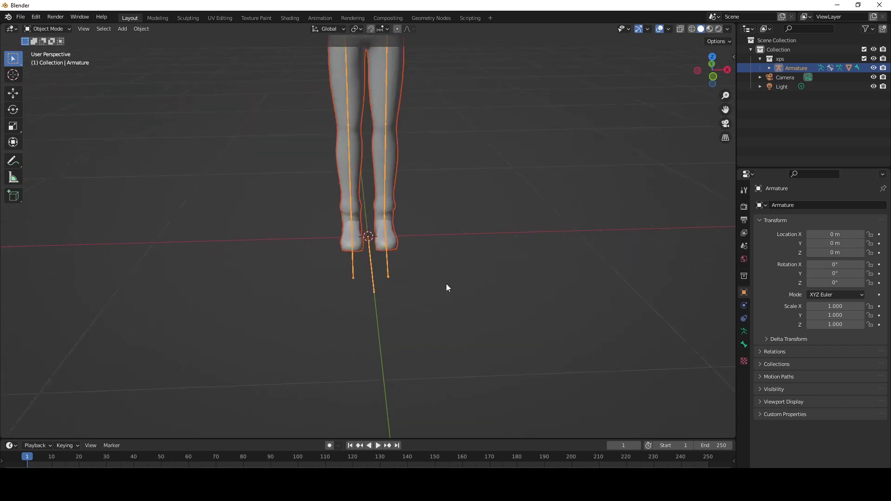
{"action": "scroll", "coordinate": [447, 283], "scroll_direction": "down", "scroll_amount": 8}
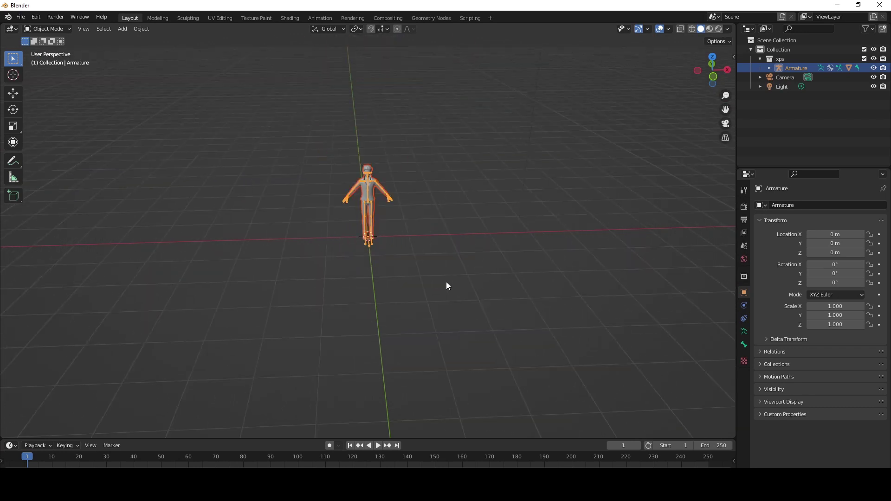
{"action": "scroll", "coordinate": [445, 276], "scroll_direction": "up", "scroll_amount": 5}
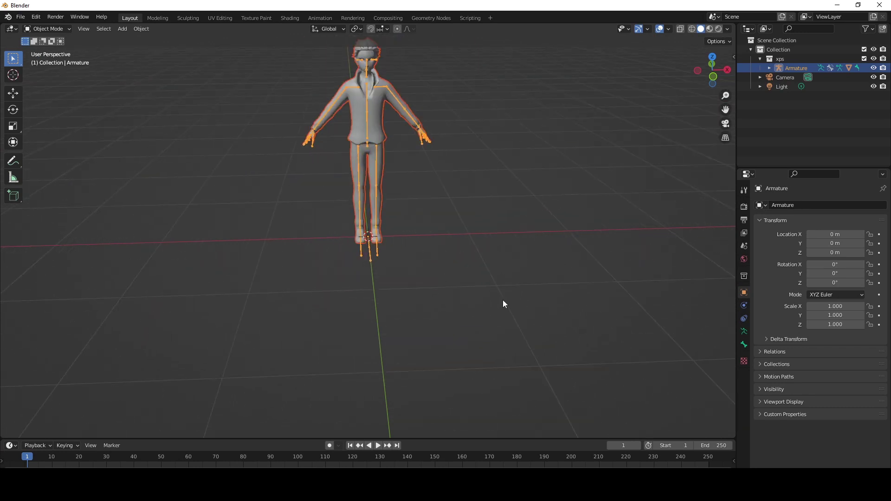
{"action": "scroll", "coordinate": [506, 250], "scroll_direction": "down", "scroll_amount": 6}
{"action": "scroll", "coordinate": [468, 246], "scroll_direction": "up", "scroll_amount": 4}
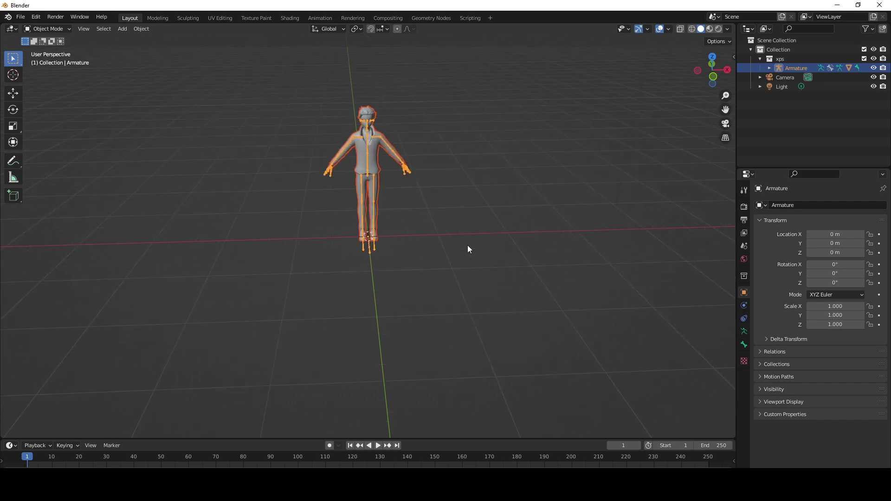
{"action": "left_click", "coordinate": [21, 17]}
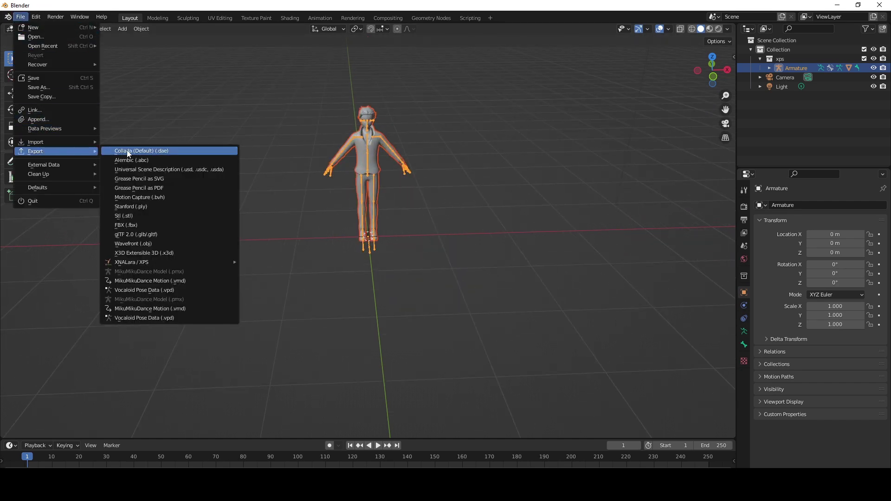
Export the scene as Wavefront OBJ untitled.obj into E:\!AMV\!materials\New folder.
{"action": "left_click", "coordinate": [21, 17]}
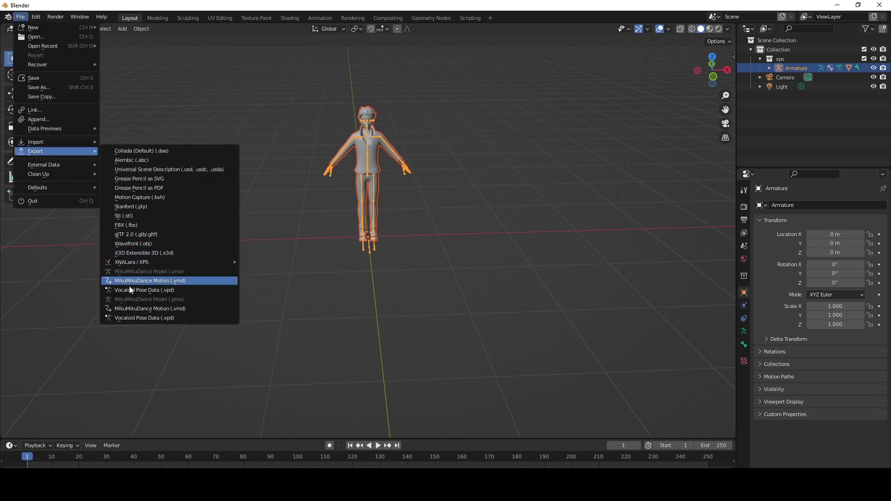
{"action": "left_click", "coordinate": [126, 246]}
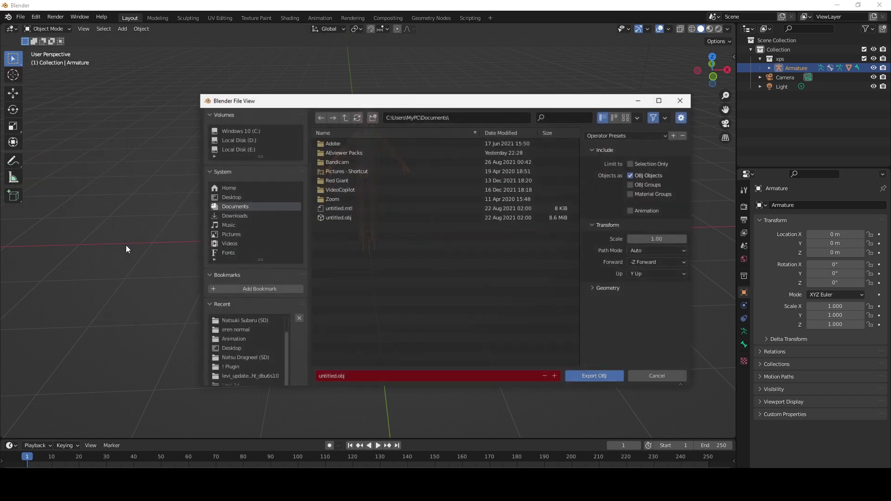
{"action": "left_click", "coordinate": [234, 148]}
{"action": "double_click", "coordinate": [326, 163]}
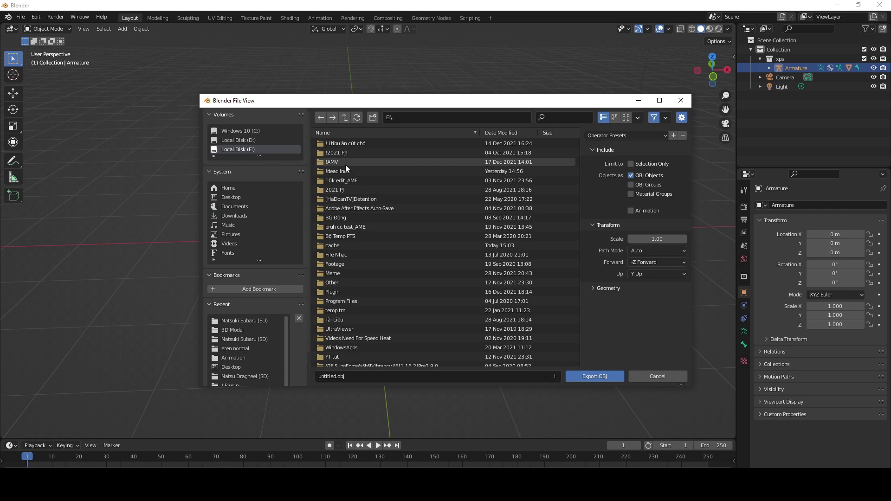
{"action": "double_click", "coordinate": [344, 162]}
{"action": "scroll", "coordinate": [371, 325], "scroll_direction": "down", "scroll_amount": 5}
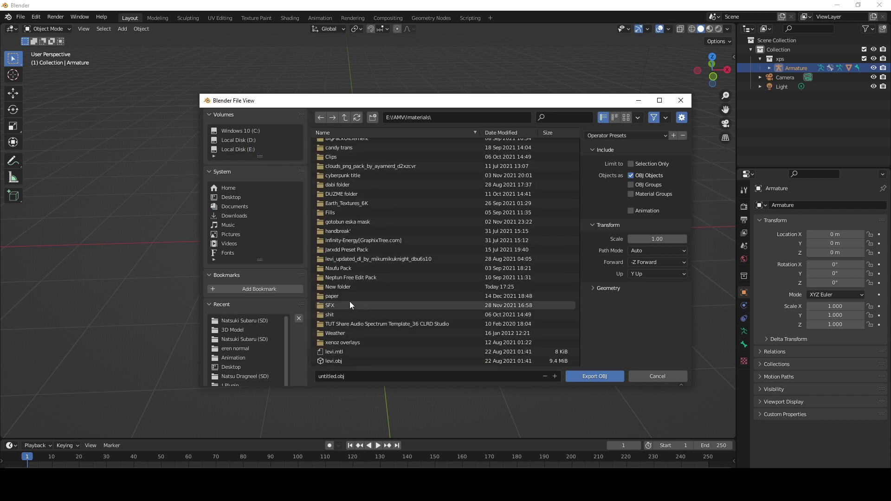
{"action": "double_click", "coordinate": [336, 286]}
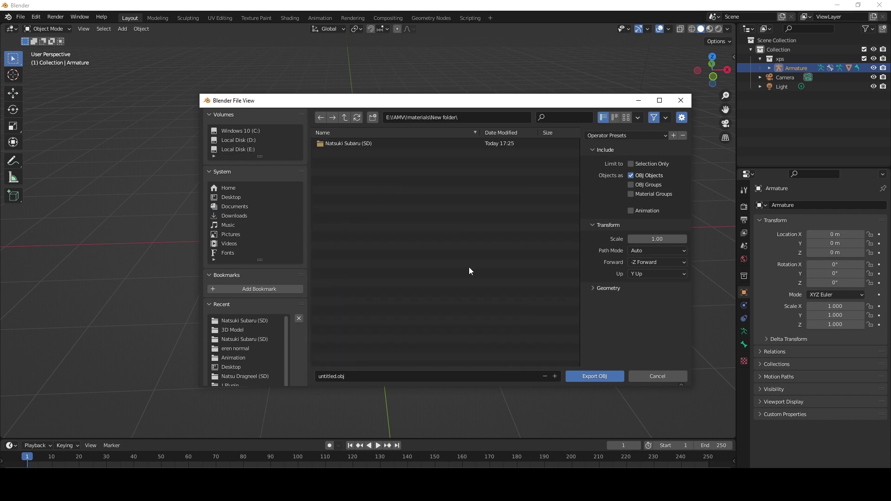
{"action": "left_click", "coordinate": [332, 376]}
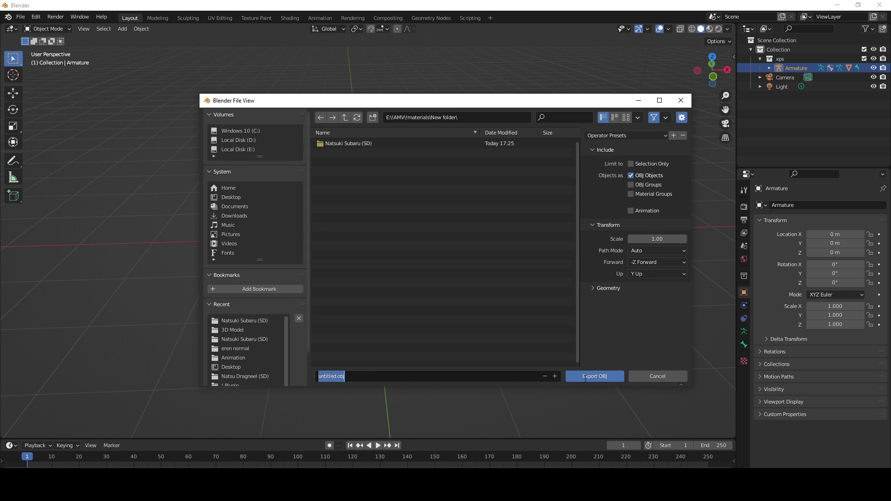
{"action": "left_click", "coordinate": [590, 375]}
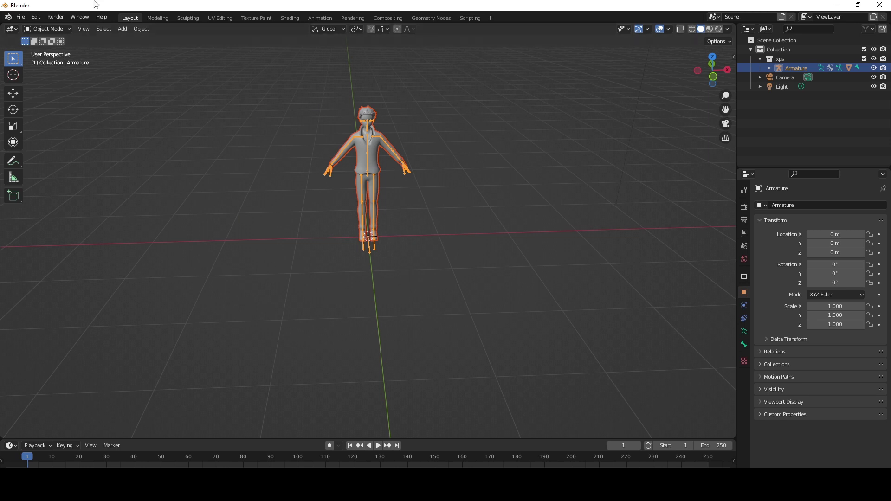
Cancel closing Blender and minimize it to bring the browser forward.
{"action": "left_click", "coordinate": [879, 5]}
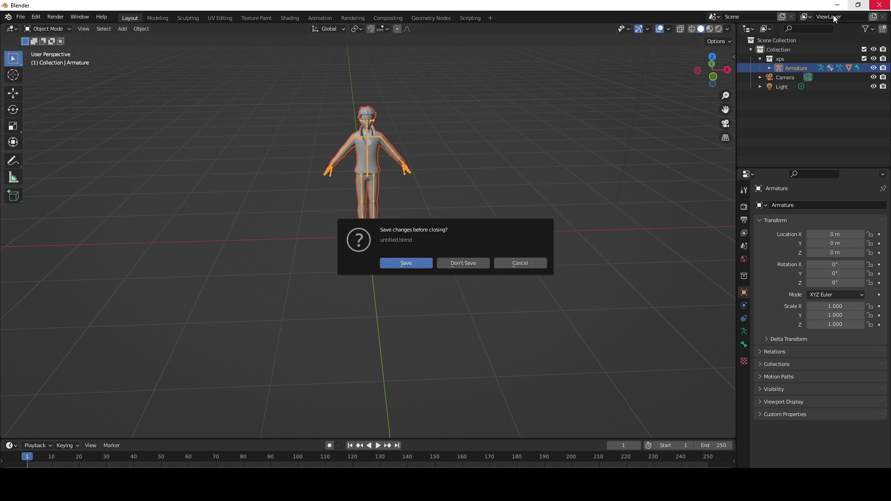
{"action": "left_click", "coordinate": [422, 266]}
{"action": "left_click", "coordinate": [646, 376]}
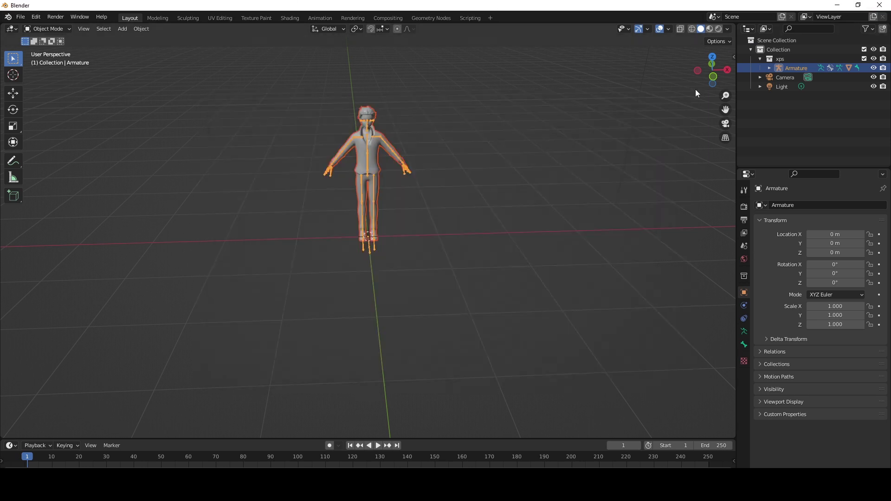
{"action": "left_click", "coordinate": [837, 5]}
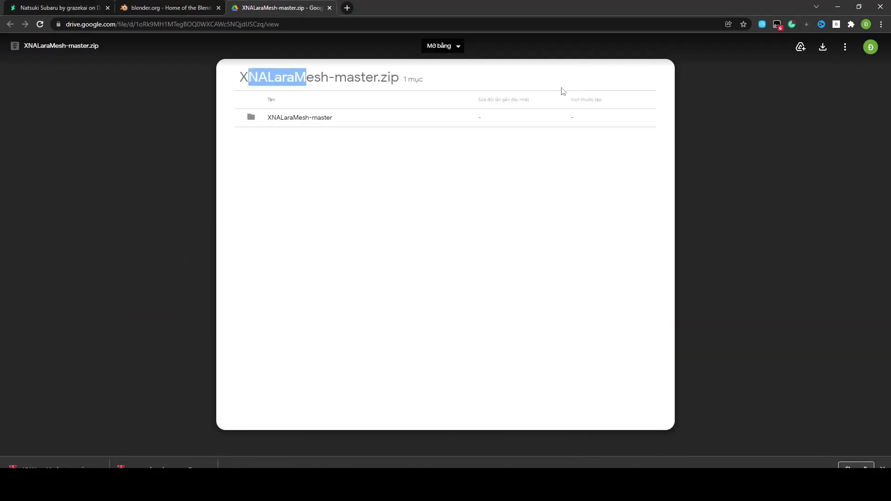
Open mixamo.com in a new tab and log in with the account e-mail and password.
{"action": "left_click", "coordinate": [353, 10]}
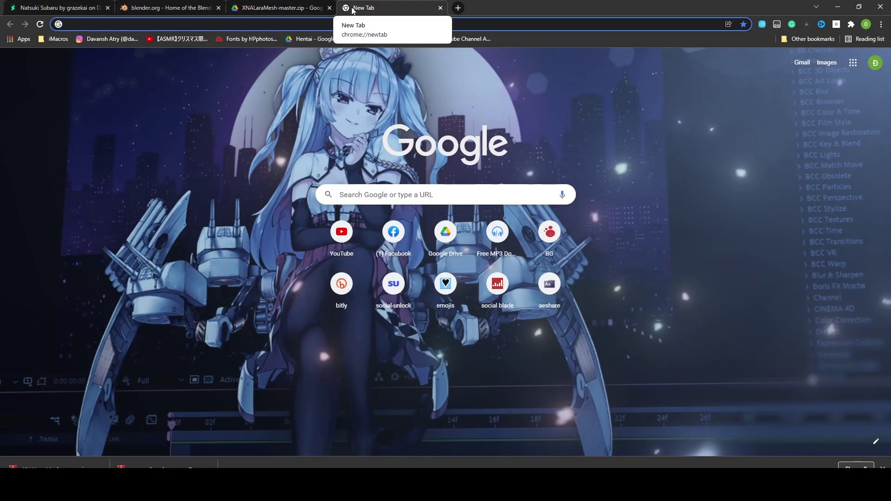
{"action": "type", "text": "mixamo.com"}
{"action": "key", "text": "Return"}
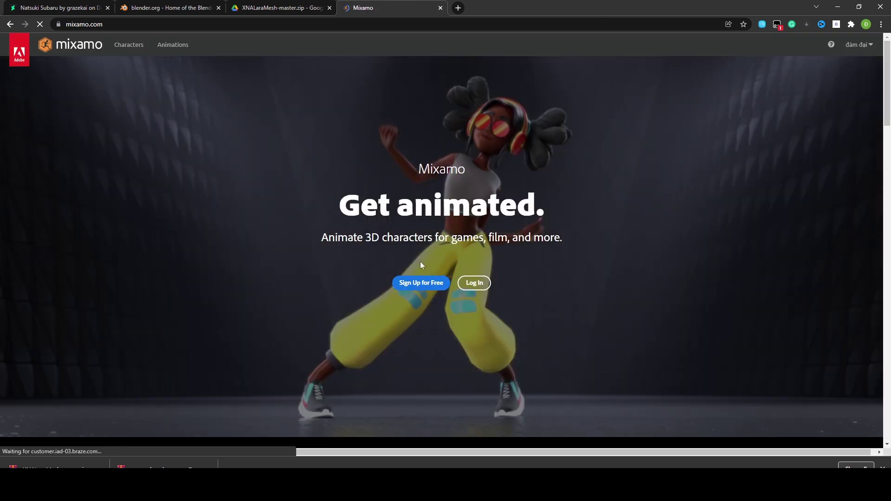
{"action": "scroll", "coordinate": [522, 259], "scroll_direction": "down", "scroll_amount": 5}
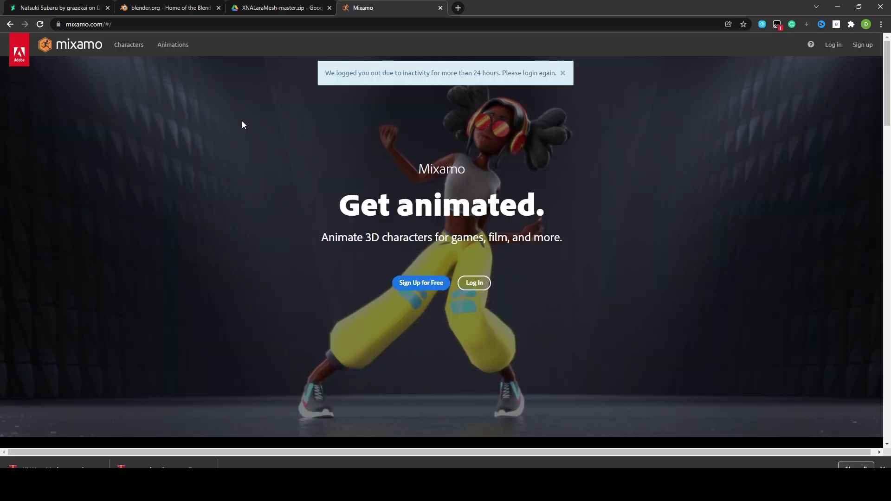
{"action": "left_click", "coordinate": [473, 284]}
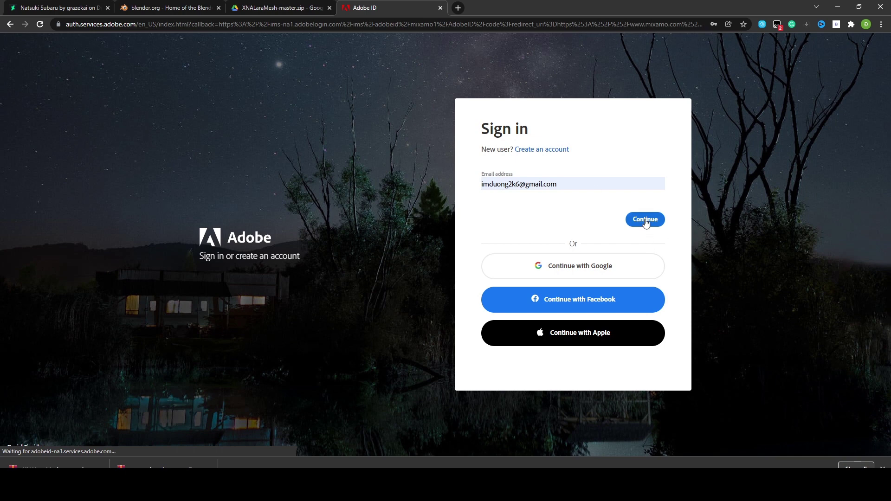
{"action": "left_click", "coordinate": [645, 222]}
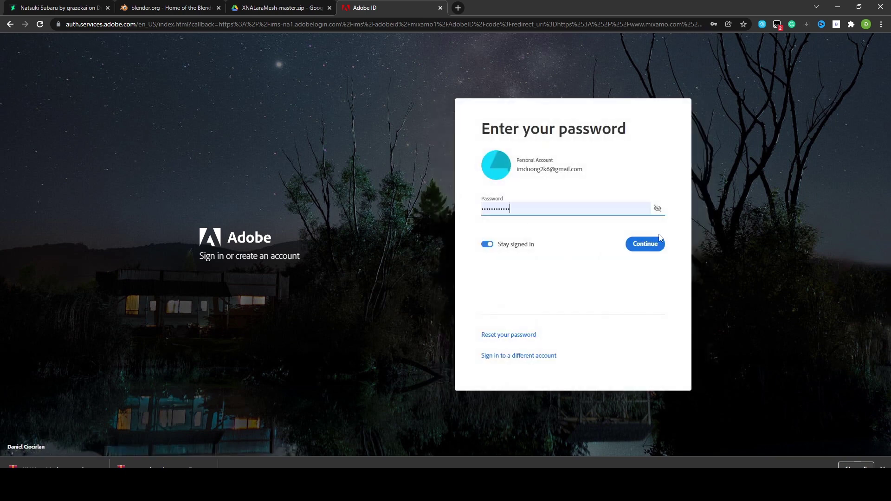
{"action": "left_click", "coordinate": [644, 244]}
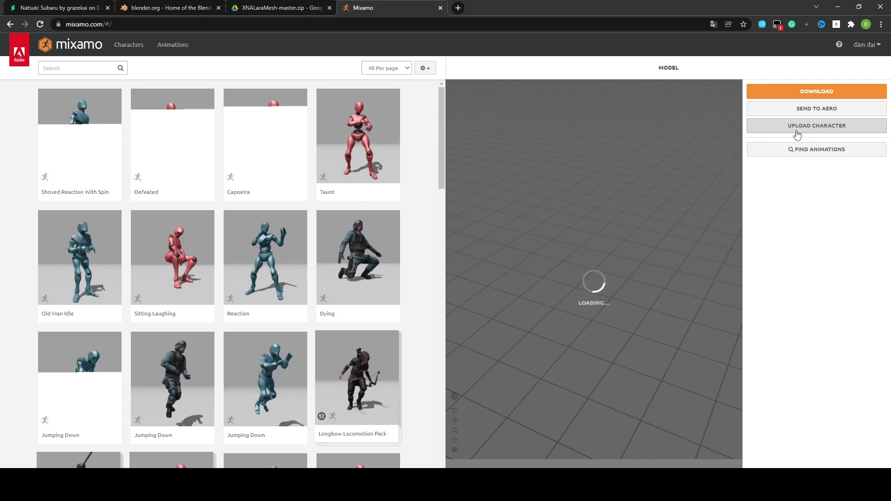
Upload untitled.obj from !AMV > !materials > New folder as a custom Mixamo character.
{"action": "left_click", "coordinate": [796, 132]}
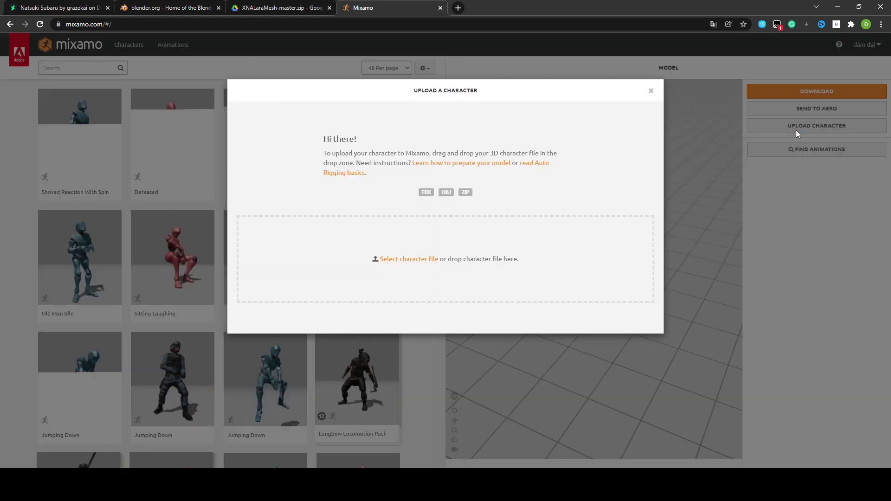
{"action": "left_click", "coordinate": [404, 260]}
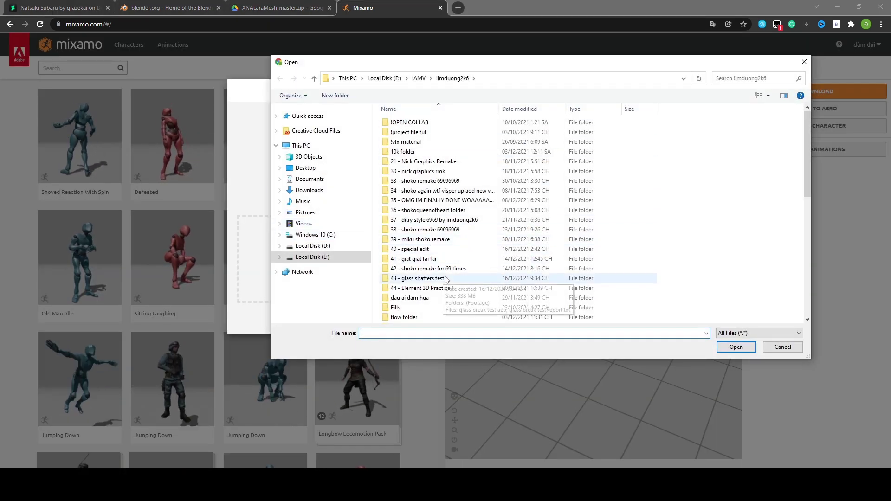
{"action": "left_click", "coordinate": [418, 78]}
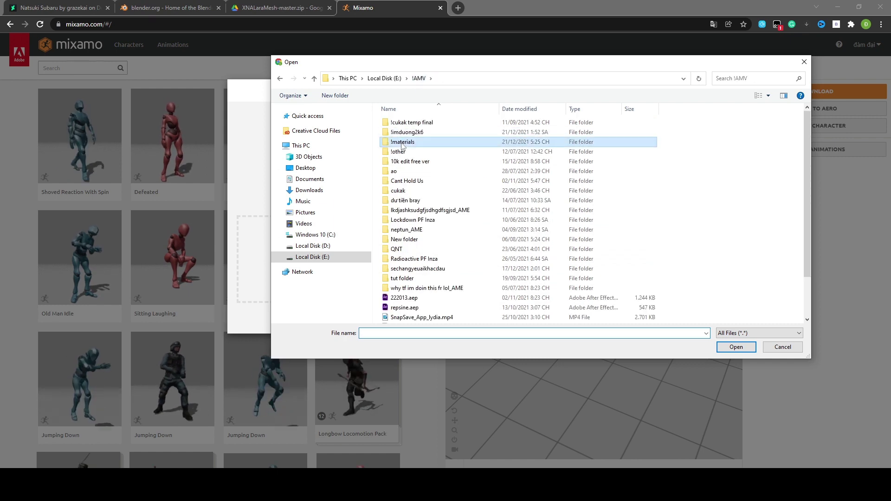
{"action": "double_click", "coordinate": [402, 145]}
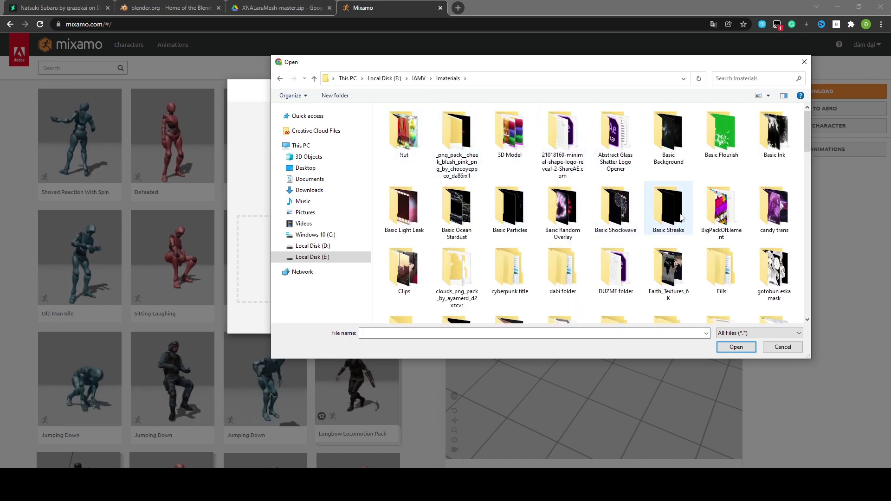
{"action": "scroll", "coordinate": [681, 217], "scroll_direction": "down", "scroll_amount": 2}
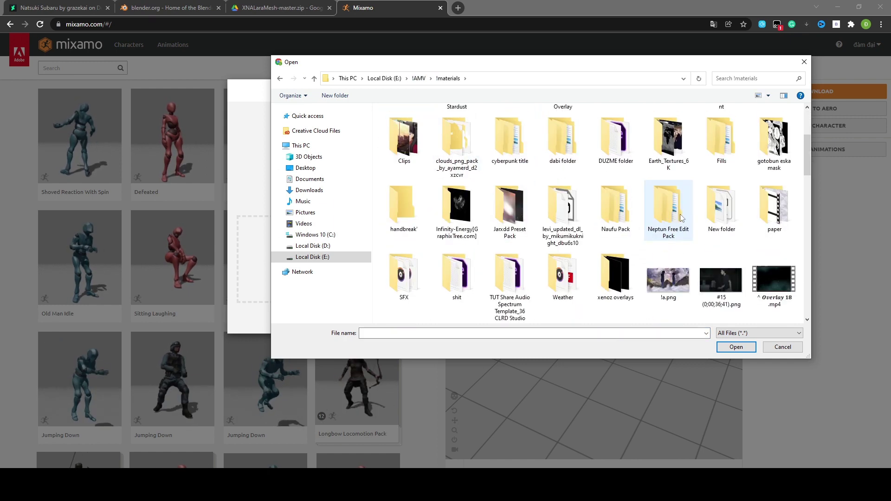
{"action": "double_click", "coordinate": [720, 207]}
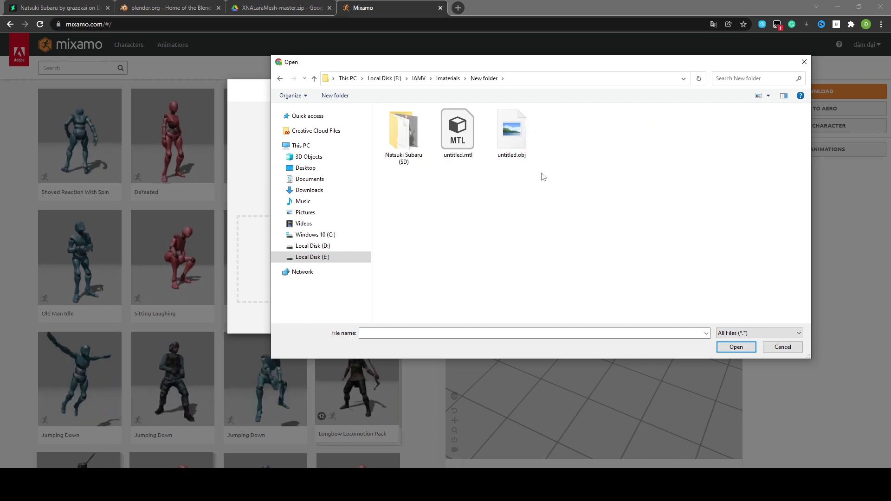
{"action": "double_click", "coordinate": [516, 138]}
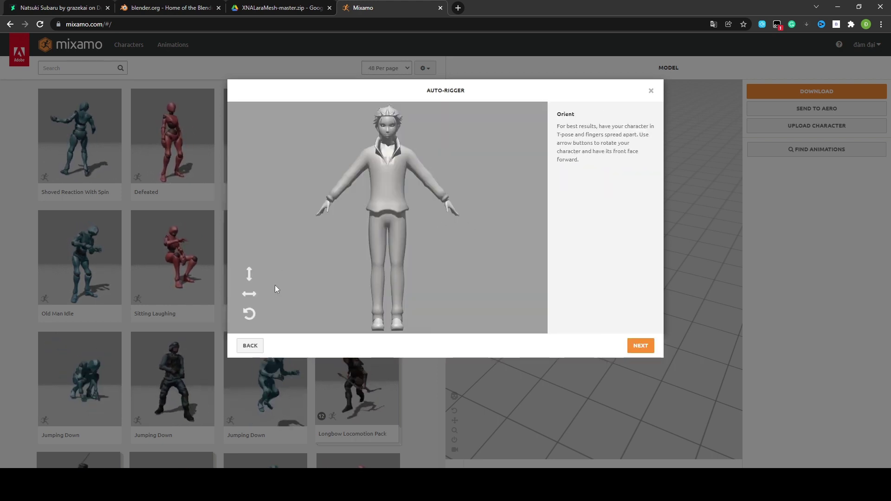
Rotate the character on the Y axis until it faces front, then continue to Place markers.
{"action": "left_click", "coordinate": [250, 295]}
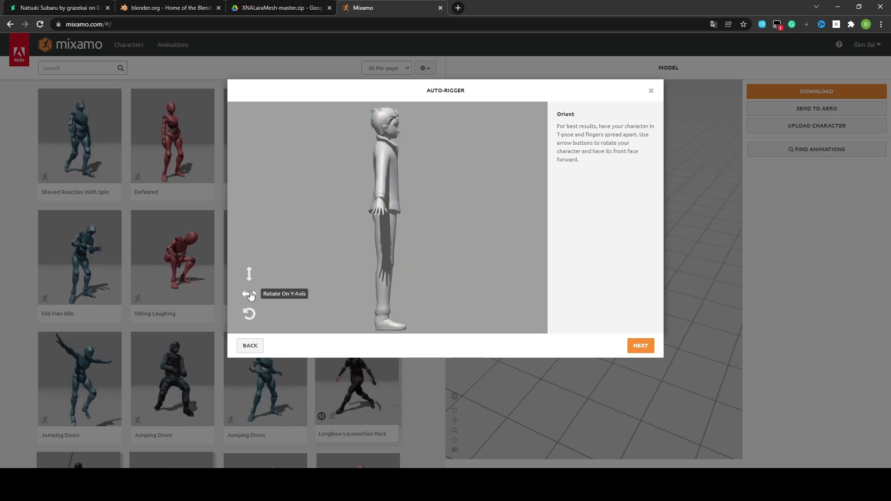
{"action": "left_click", "coordinate": [250, 295]}
{"action": "left_click", "coordinate": [250, 295]}
{"action": "left_click", "coordinate": [251, 295]}
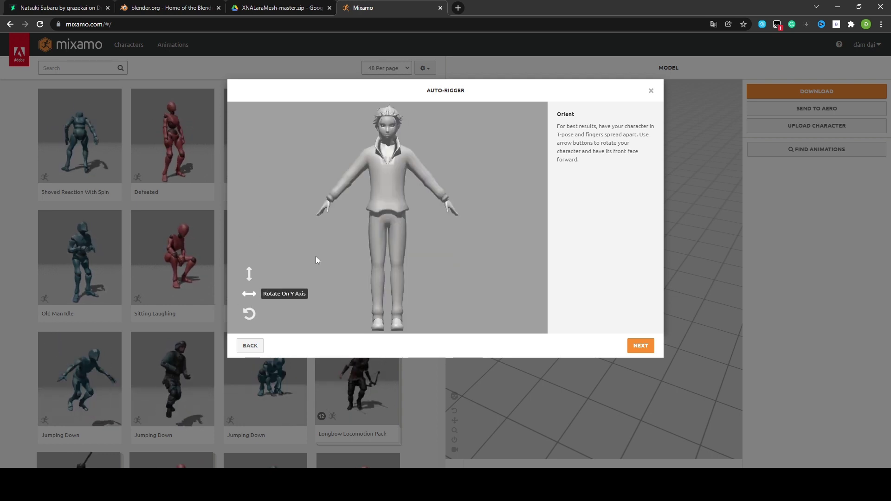
{"action": "left_click", "coordinate": [248, 294]}
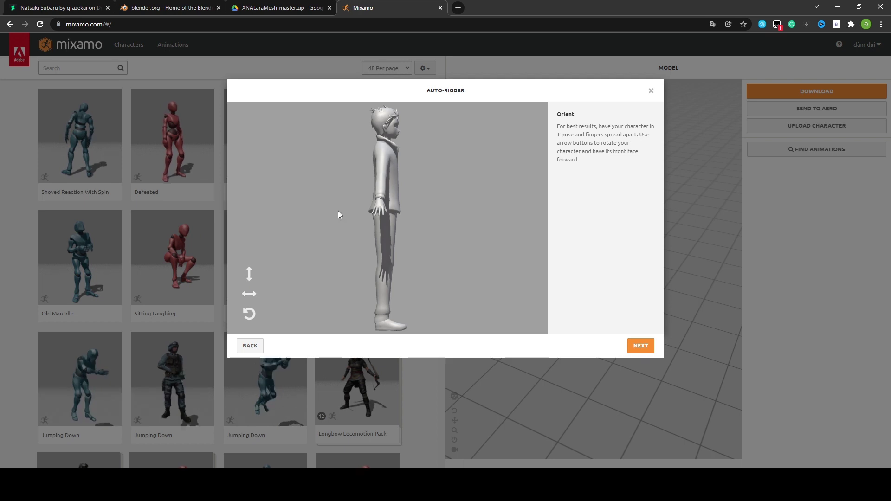
{"action": "left_click", "coordinate": [248, 296]}
{"action": "left_click", "coordinate": [249, 296]}
{"action": "left_click", "coordinate": [249, 296]}
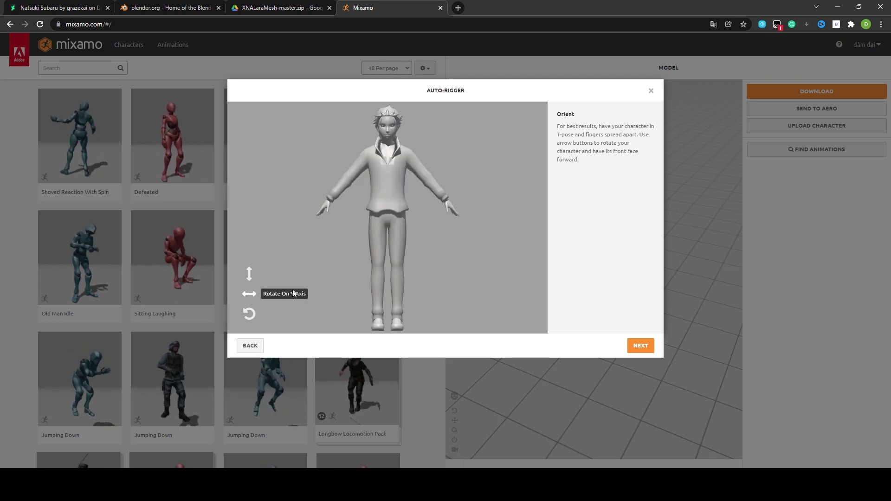
{"action": "left_click", "coordinate": [640, 346]}
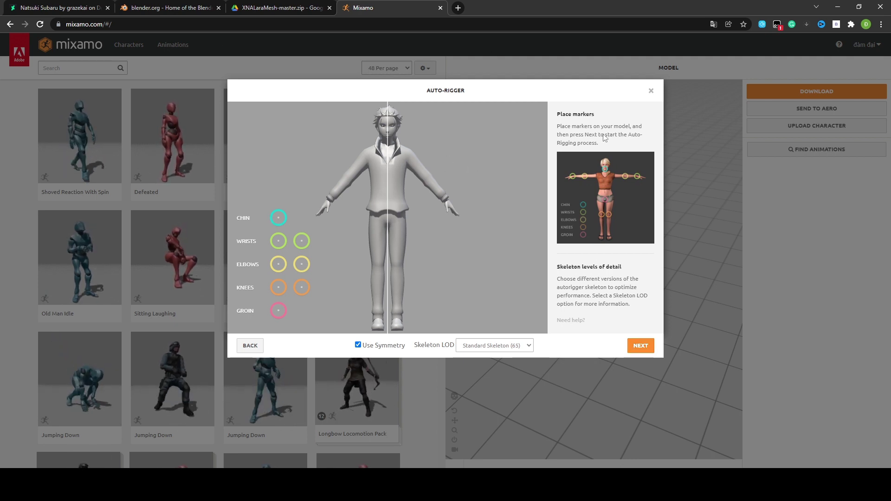
Place the chin, wrist, elbow, knee and groin markers on the model and start auto-rigging.
{"action": "left_click_drag", "start_coordinate": [278, 227], "coordinate": [278, 226]}
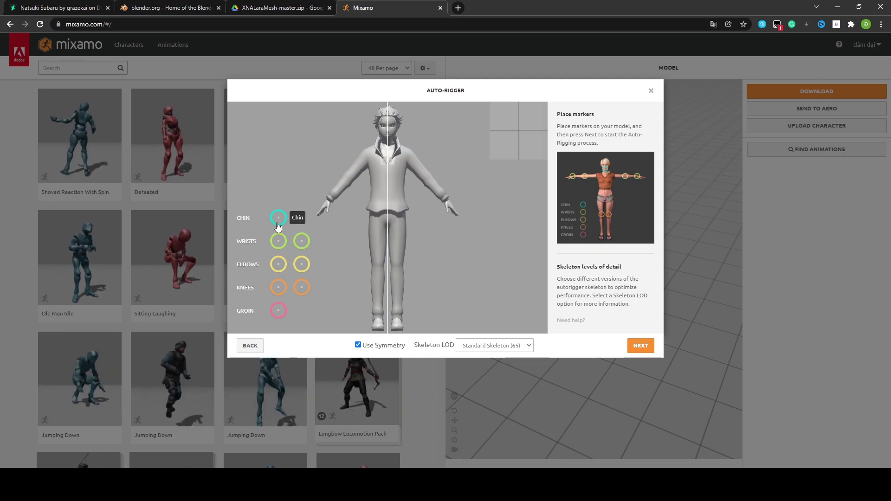
{"action": "mouse_move", "coordinate": [346, 177]}
{"action": "left_mouse_down"}
{"action": "mouse_move", "coordinate": [370, 145]}
{"action": "mouse_move", "coordinate": [389, 145]}
{"action": "left_mouse_up"}
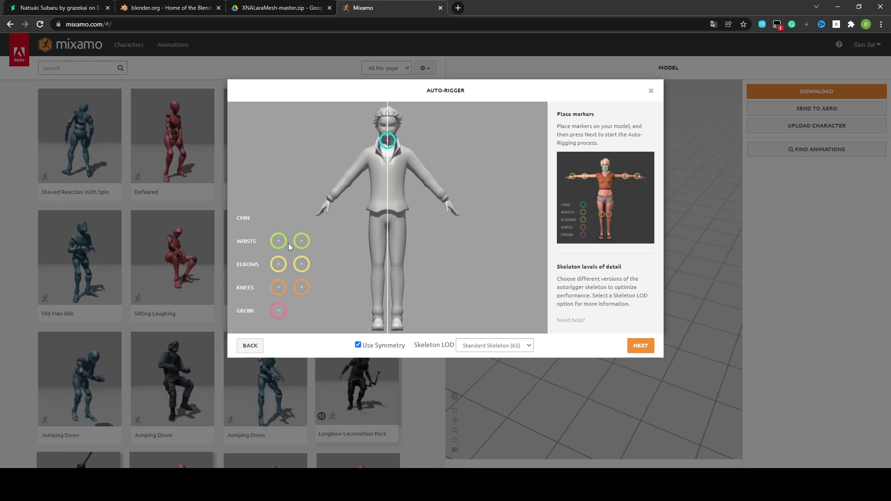
{"action": "left_click_drag", "start_coordinate": [286, 249], "coordinate": [321, 215]}
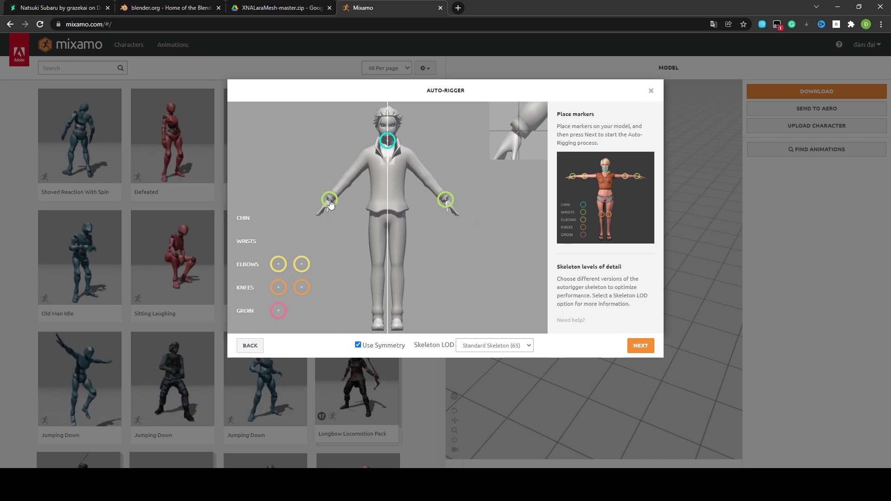
{"action": "left_click_drag", "start_coordinate": [330, 203], "coordinate": [329, 203]}
{"action": "left_click_drag", "start_coordinate": [279, 264], "coordinate": [351, 182]}
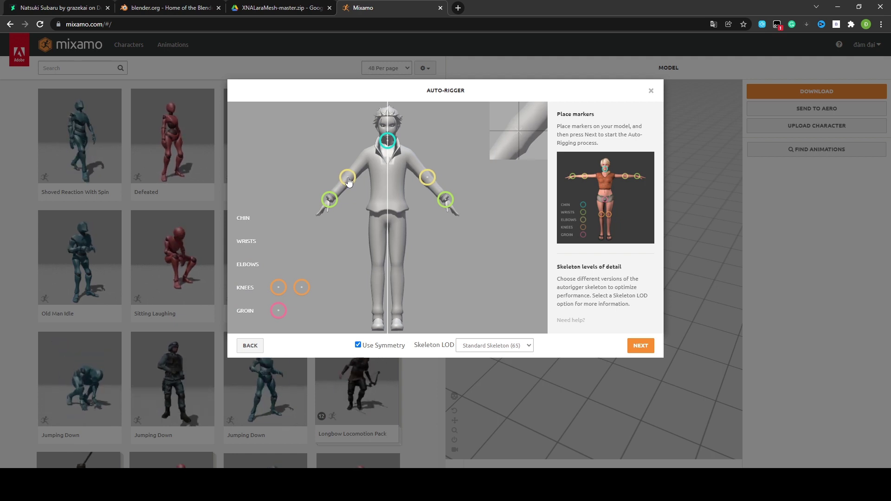
{"action": "left_click_drag", "start_coordinate": [349, 181], "coordinate": [349, 181]}
{"action": "left_click_drag", "start_coordinate": [282, 295], "coordinate": [378, 263]}
{"action": "mouse_move", "coordinate": [278, 312]}
{"action": "left_mouse_down"}
{"action": "mouse_move", "coordinate": [298, 310]}
{"action": "mouse_move", "coordinate": [371, 218]}
{"action": "mouse_move", "coordinate": [388, 233]}
{"action": "left_mouse_up"}
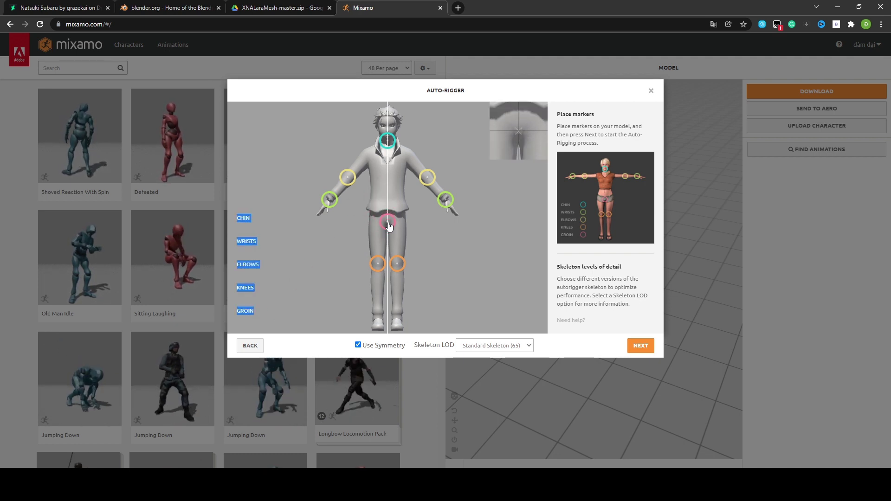
{"action": "left_click_drag", "start_coordinate": [389, 230], "coordinate": [389, 230]}
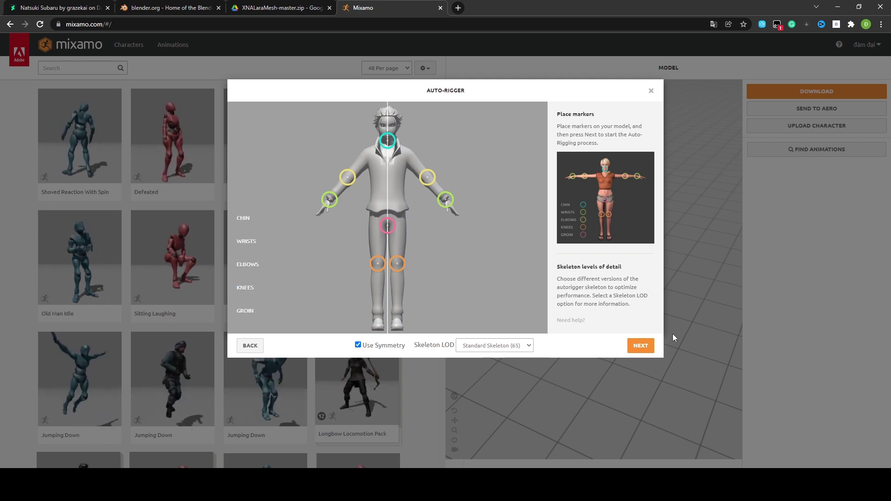
{"action": "left_click", "coordinate": [641, 346]}
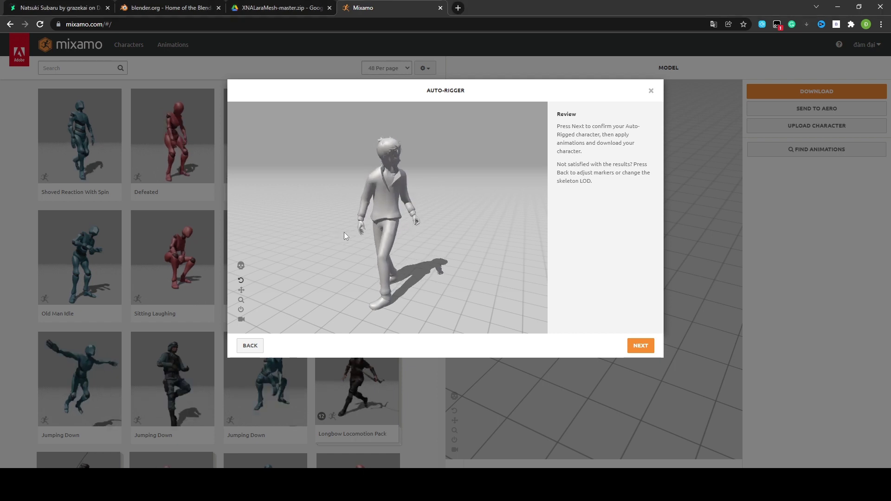
Orbit the auto-rig review preview to face the character and accept the rig.
{"action": "left_click_drag", "start_coordinate": [311, 232], "coordinate": [642, 224]}
{"action": "left_click", "coordinate": [641, 346]}
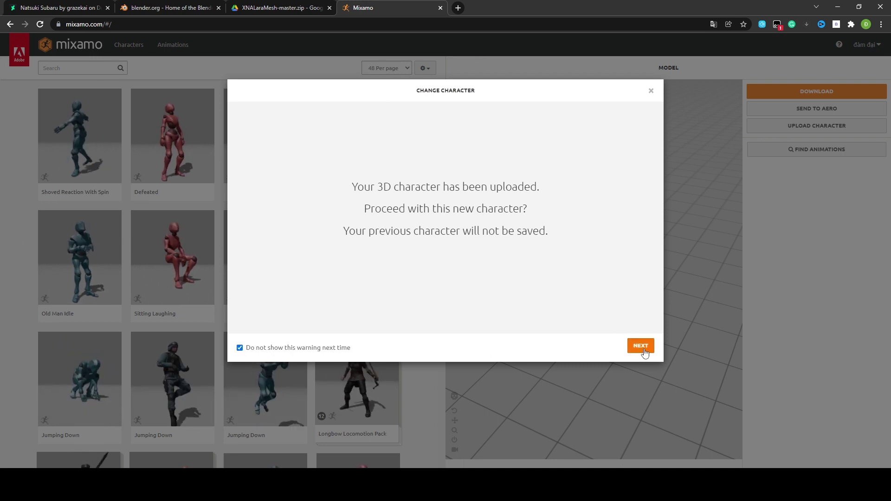
Confirm the uploaded character, scroll the animation library and apply Twist Dance.
{"action": "left_click", "coordinate": [641, 345]}
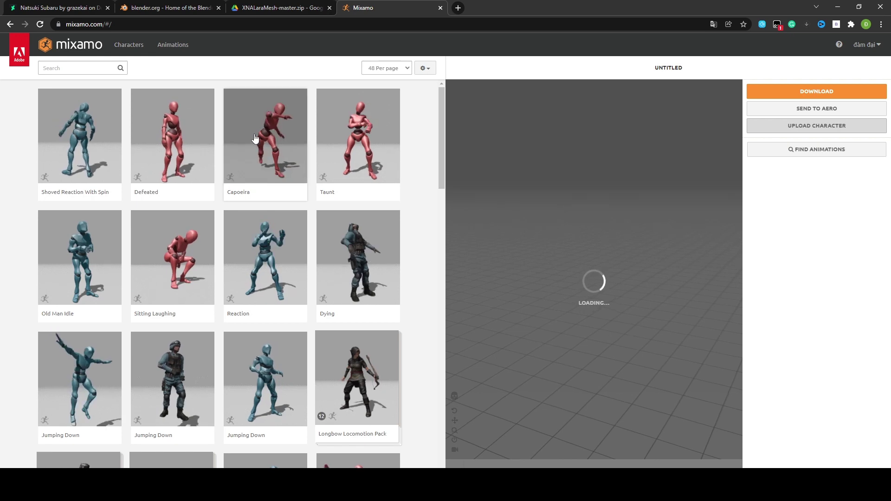
{"action": "left_click_drag", "start_coordinate": [543, 283], "coordinate": [580, 282]}
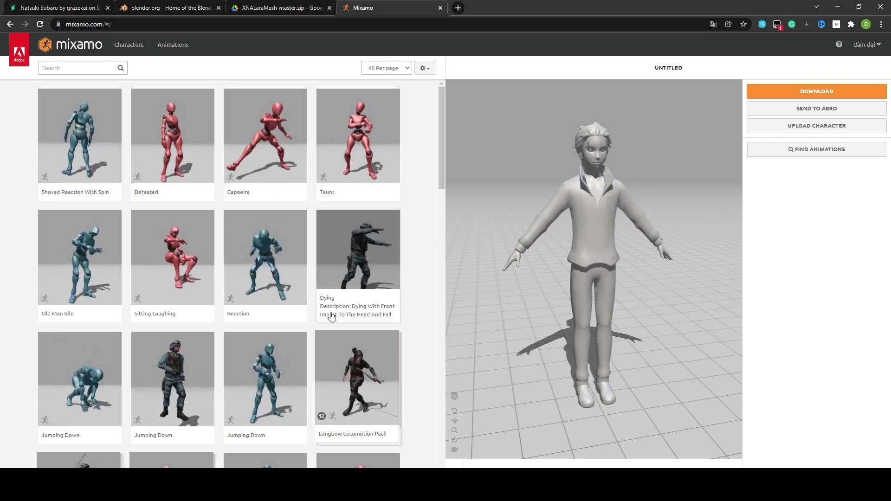
{"action": "scroll", "coordinate": [325, 290], "scroll_direction": "down", "scroll_amount": 6}
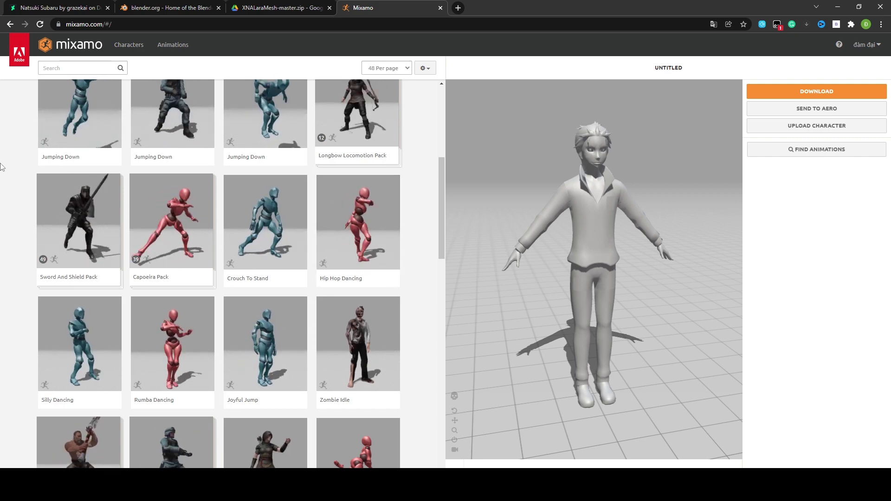
{"action": "scroll", "coordinate": [360, 192], "scroll_direction": "down", "scroll_amount": 6}
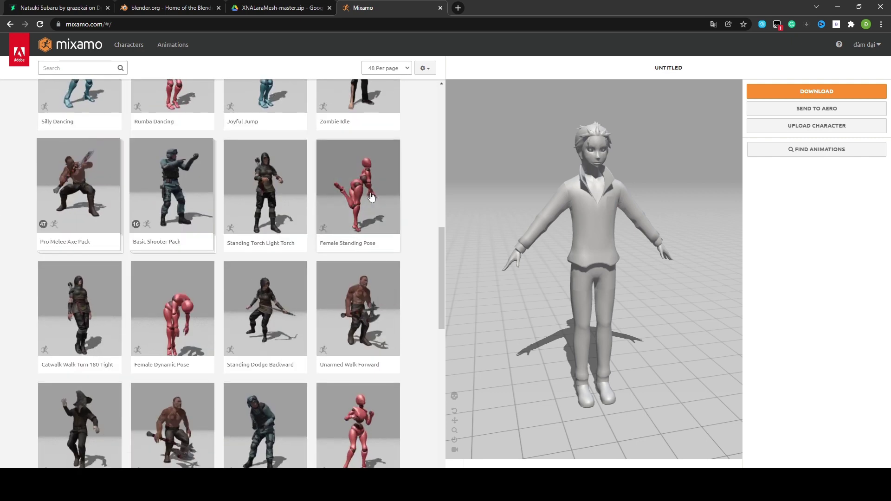
{"action": "scroll", "coordinate": [360, 193], "scroll_direction": "down", "scroll_amount": 7}
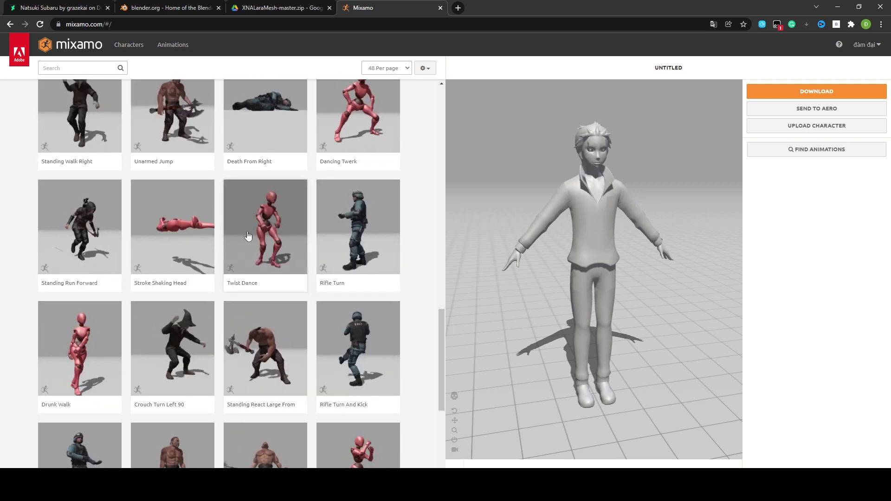
{"action": "left_click", "coordinate": [228, 250]}
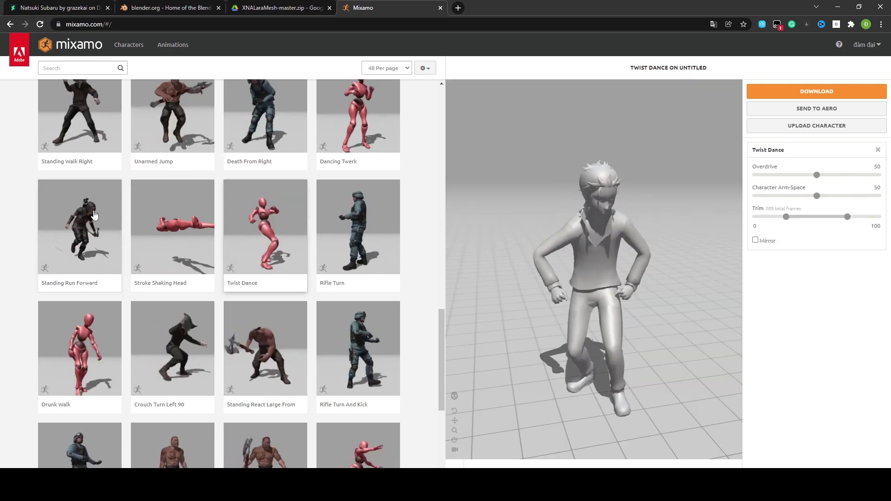
Orbit the Twist Dance preview and set Character Arm-Space to 87.
{"action": "left_click_drag", "start_coordinate": [578, 287], "coordinate": [617, 261]}
{"action": "left_click_drag", "start_coordinate": [507, 293], "coordinate": [664, 304]}
{"action": "left_click_drag", "start_coordinate": [817, 195], "coordinate": [883, 200]}
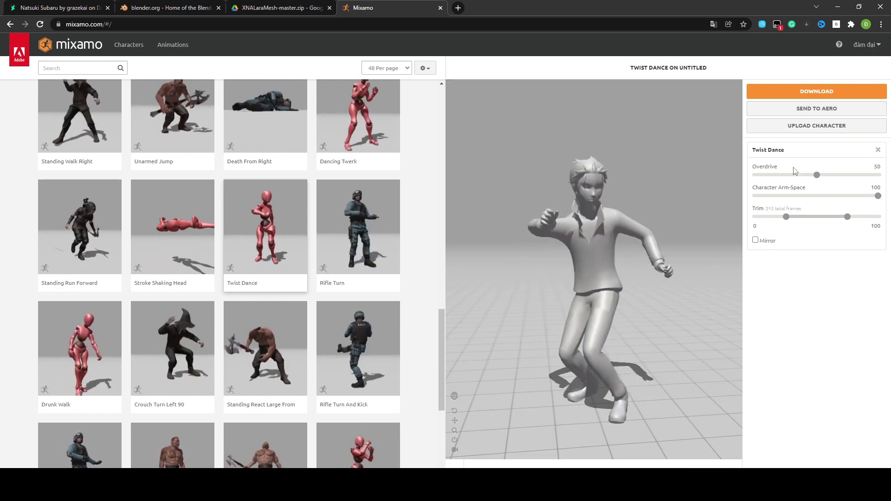
{"action": "left_click", "coordinate": [759, 196]}
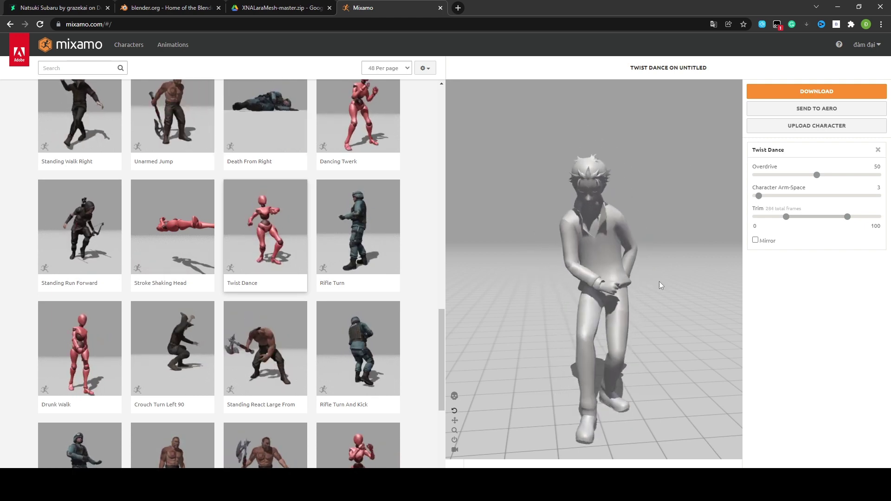
{"action": "left_click_drag", "start_coordinate": [759, 196], "coordinate": [864, 200]}
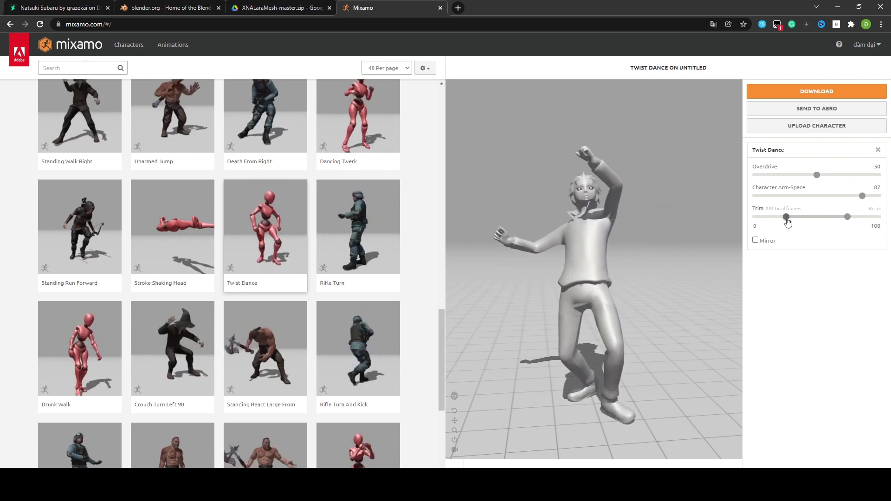
Extend the Twist Dance trim start to -50 and open a new browser tab.
{"action": "left_click_drag", "start_coordinate": [786, 217], "coordinate": [755, 217]}
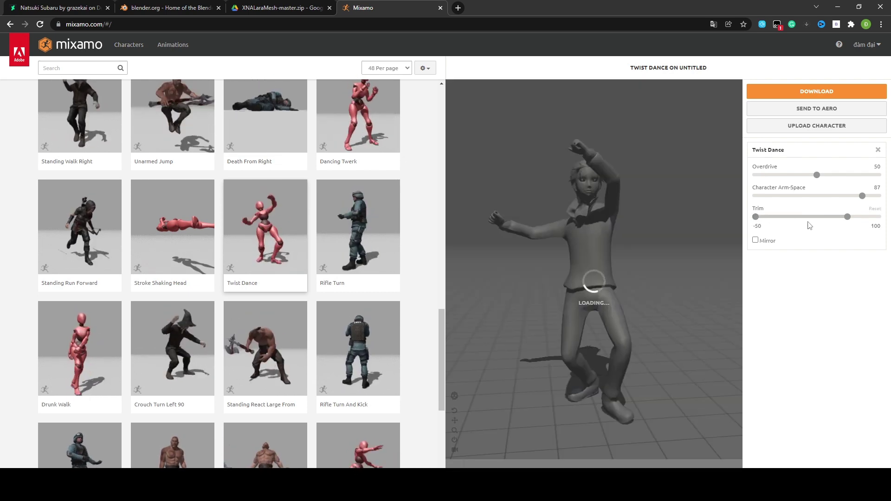
{"action": "left_click", "coordinate": [458, 8]}
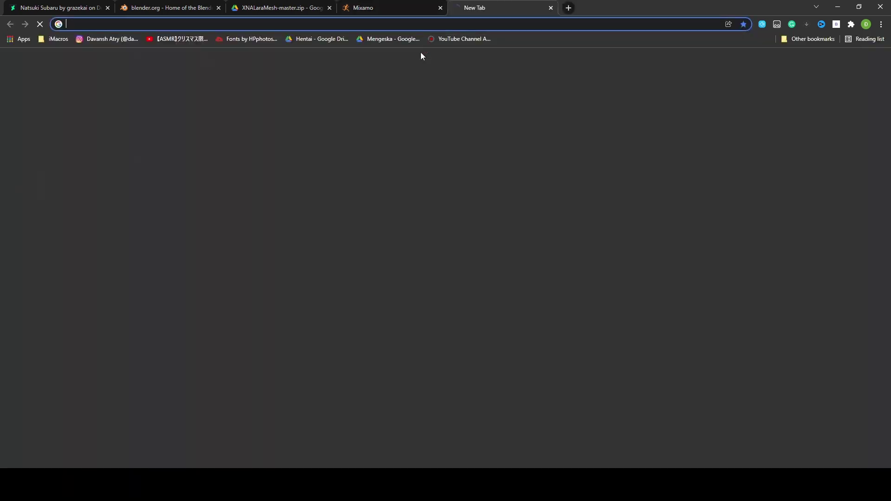
Load YouTube in the new tab, view its account menu, then return to Mixamo.
{"action": "left_click", "coordinate": [332, 236]}
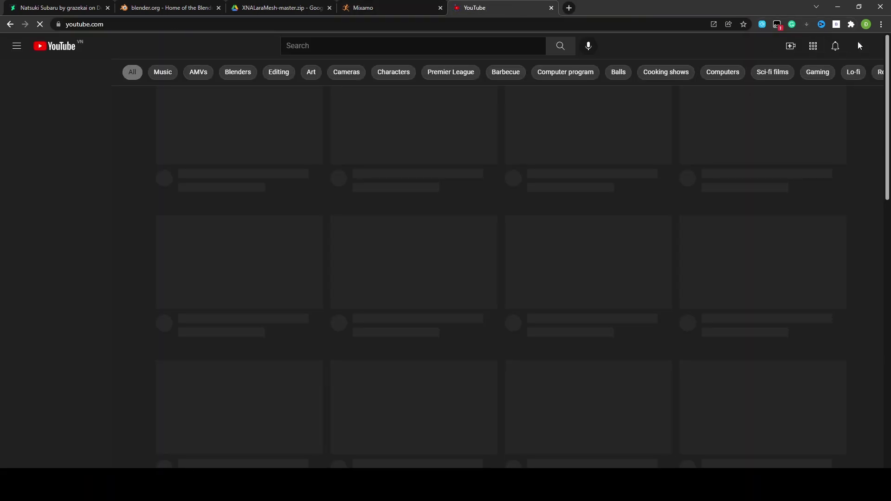
{"action": "left_click", "coordinate": [857, 51]}
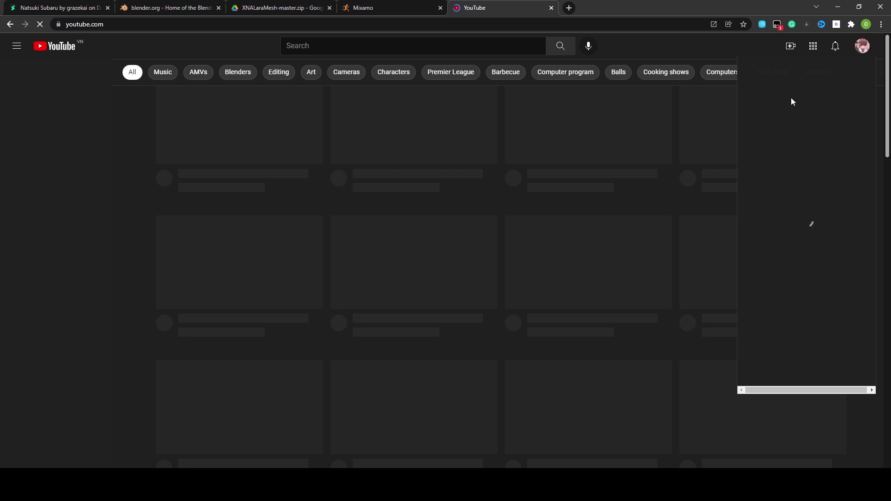
{"action": "left_click", "coordinate": [278, 8]}
{"action": "left_click", "coordinate": [371, 8]}
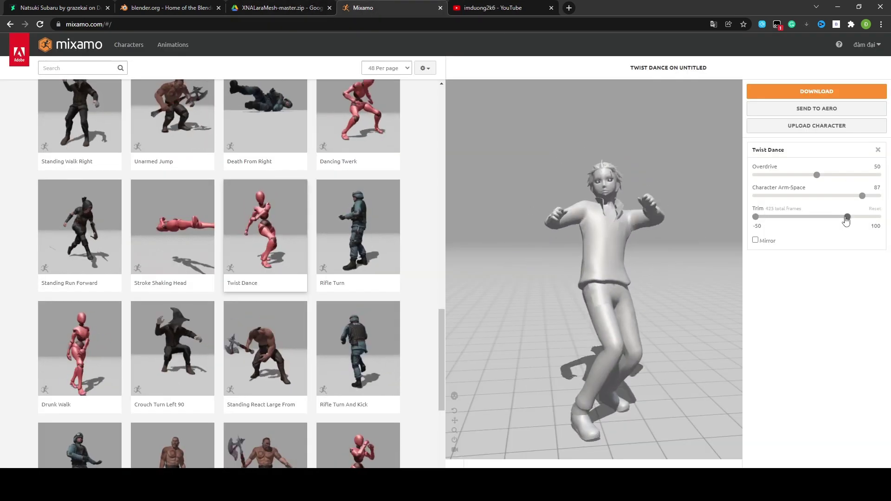
Drag the trim end to 150 and view the dance preview from a low angle.
{"action": "left_click_drag", "start_coordinate": [847, 217], "coordinate": [878, 217]}
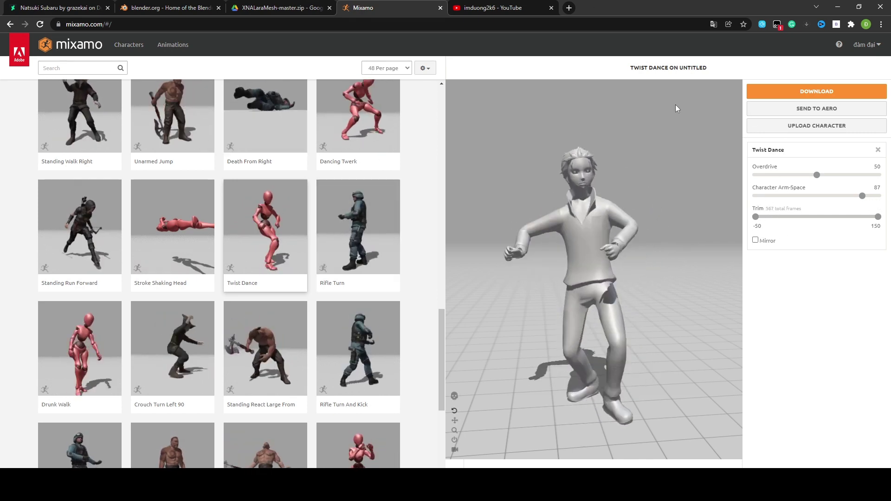
{"action": "left_click_drag", "start_coordinate": [532, 300], "coordinate": [560, 267]}
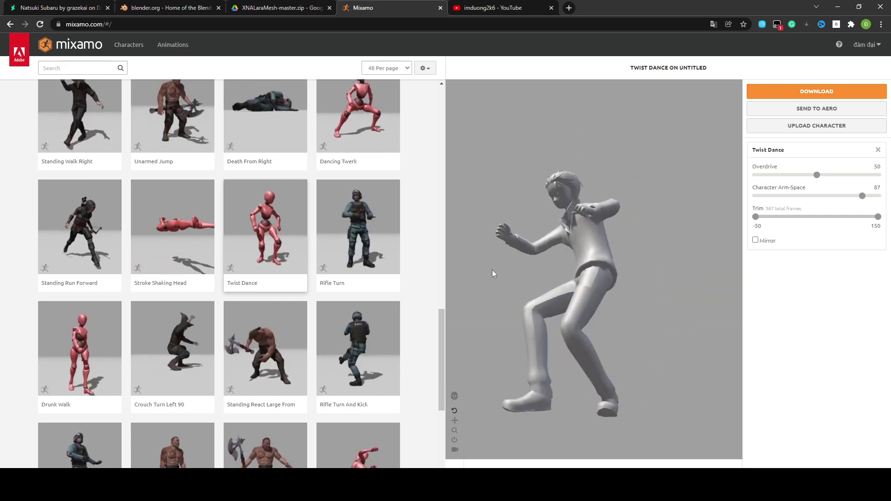
{"action": "left_click_drag", "start_coordinate": [619, 300], "coordinate": [553, 317]}
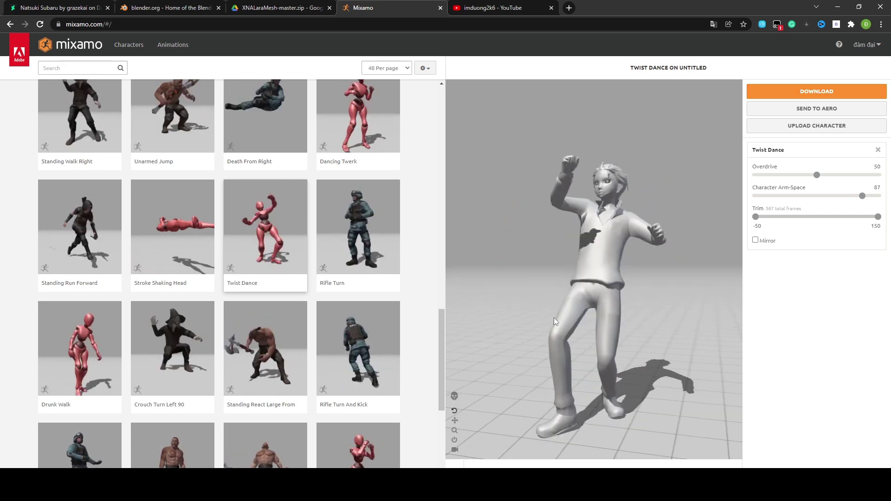
{"action": "left_click_drag", "start_coordinate": [642, 264], "coordinate": [697, 195]}
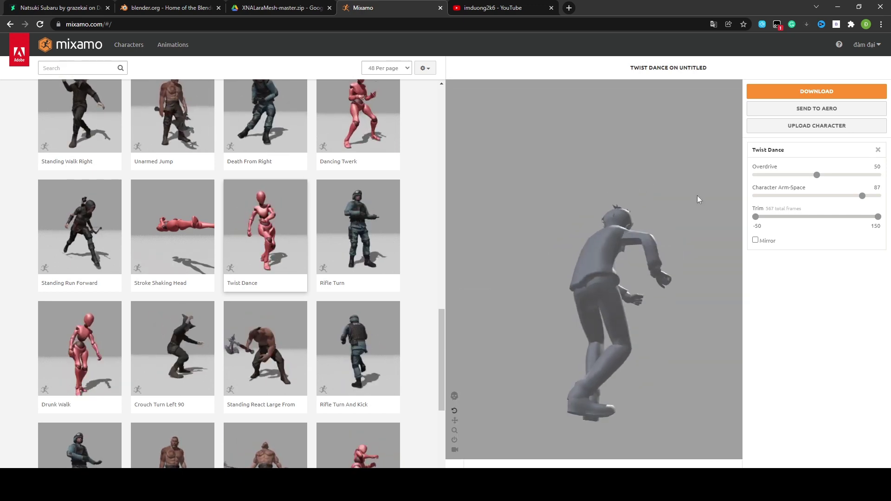
Set download options to FBX Binary, 30 fps, With Skin, and no keyframe reduction.
{"action": "left_click", "coordinate": [785, 91]}
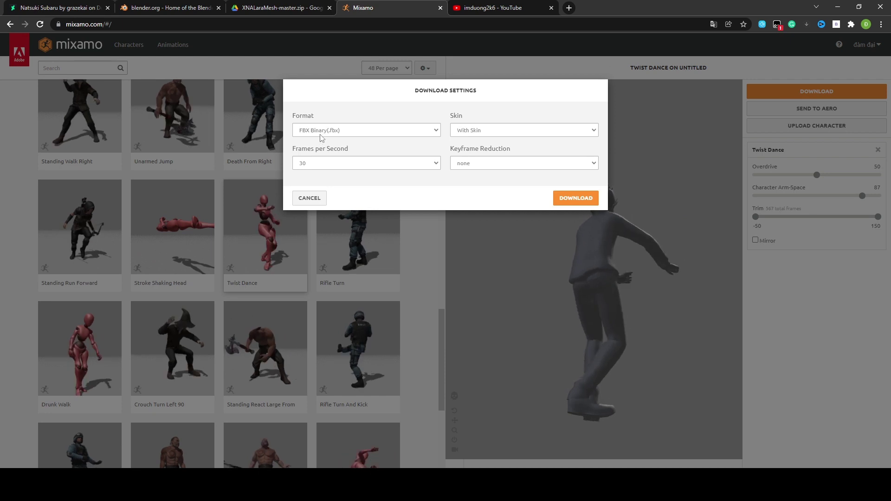
{"action": "left_click", "coordinate": [332, 133]}
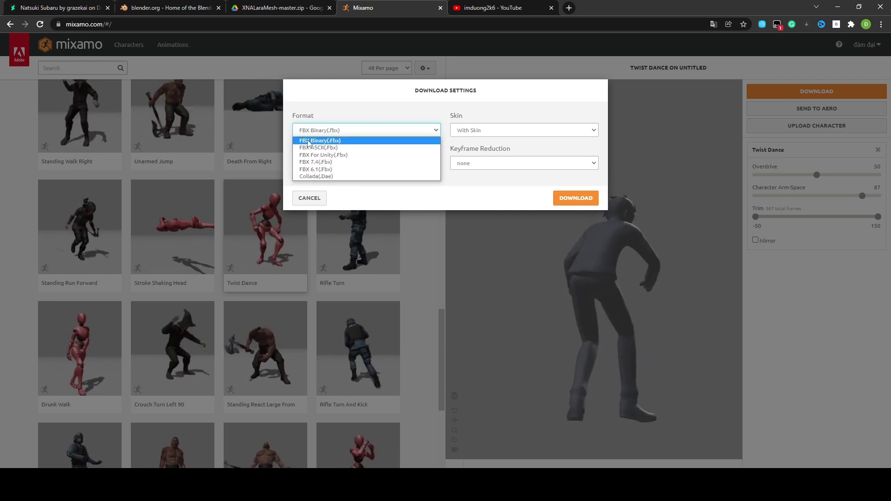
{"action": "left_click", "coordinate": [312, 140]}
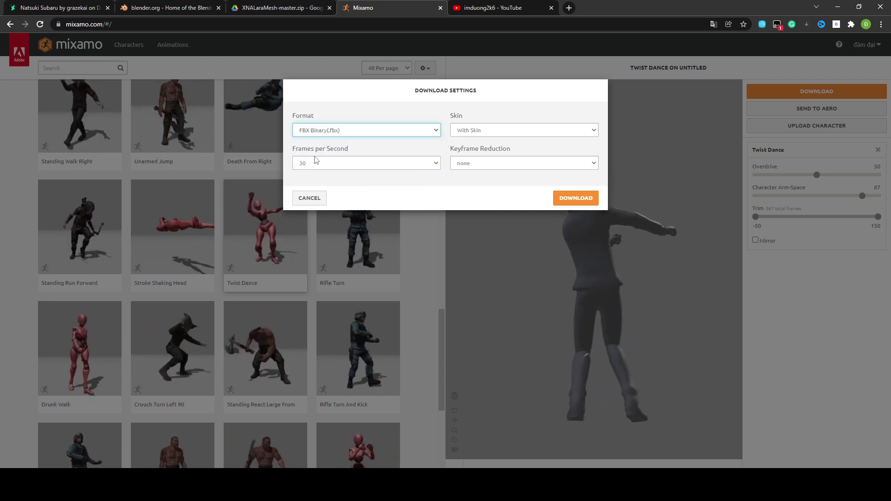
{"action": "left_click", "coordinate": [317, 163]}
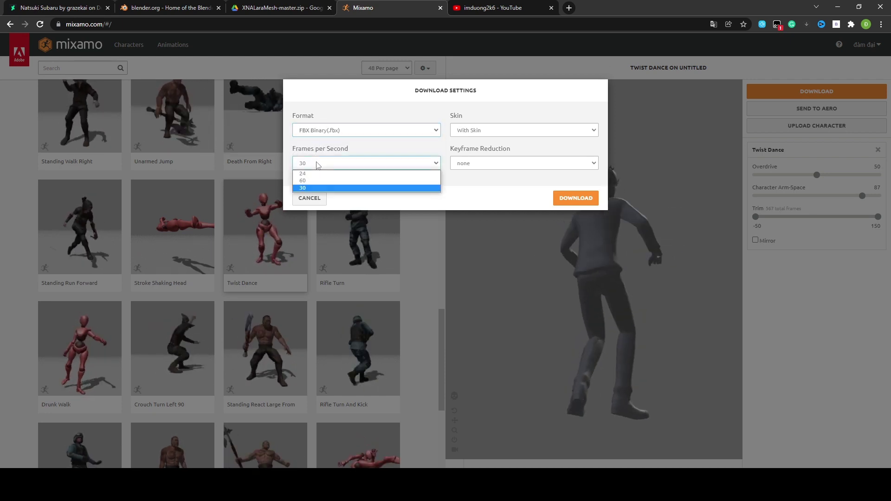
{"action": "left_click", "coordinate": [309, 188]}
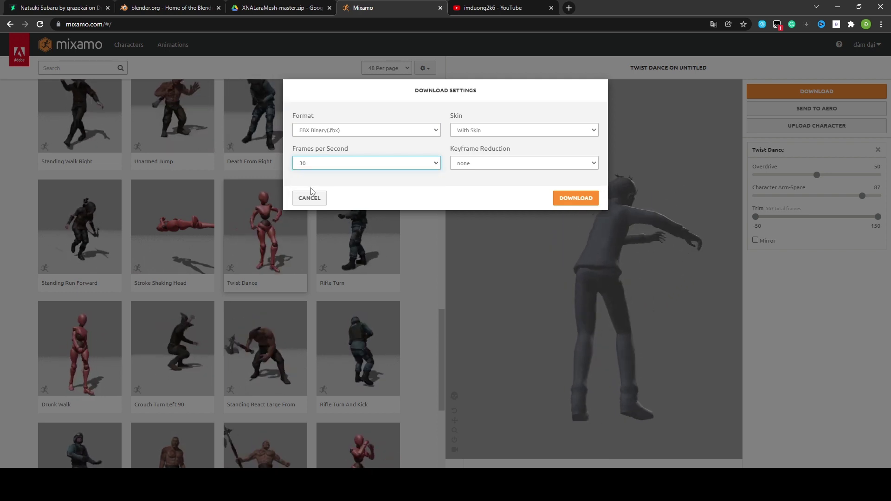
{"action": "left_click", "coordinate": [473, 131]}
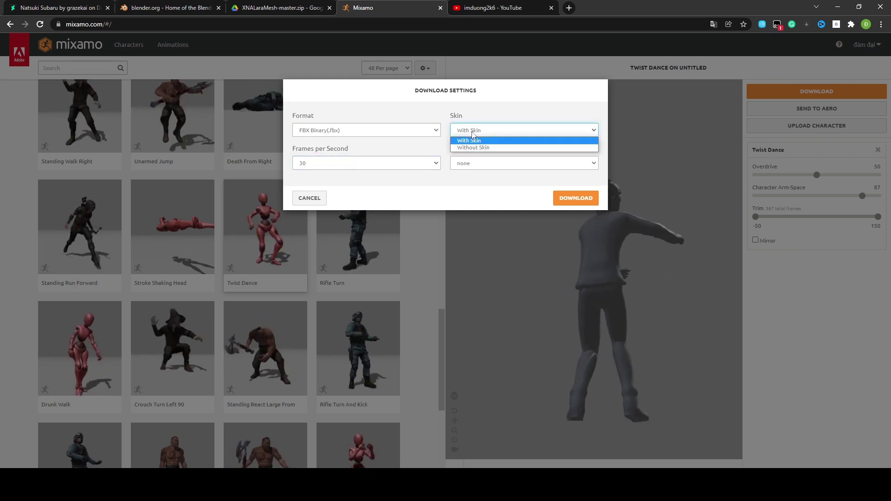
{"action": "left_click", "coordinate": [474, 140]}
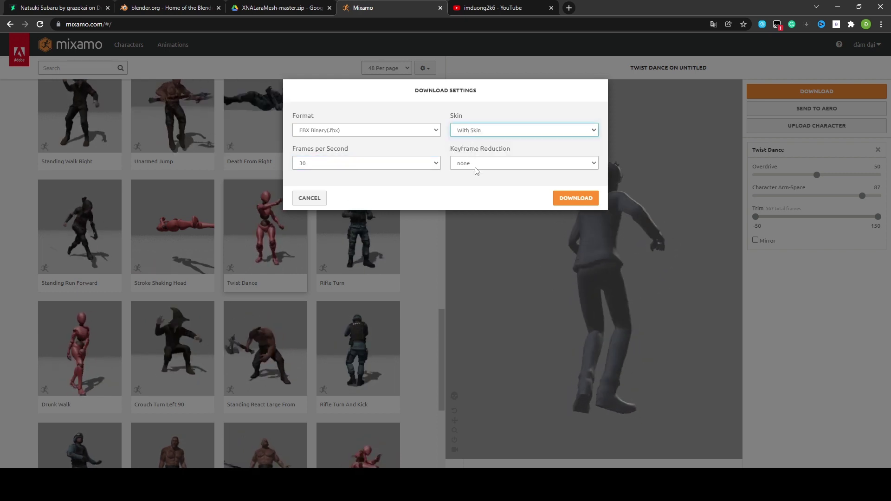
{"action": "left_click", "coordinate": [475, 165]}
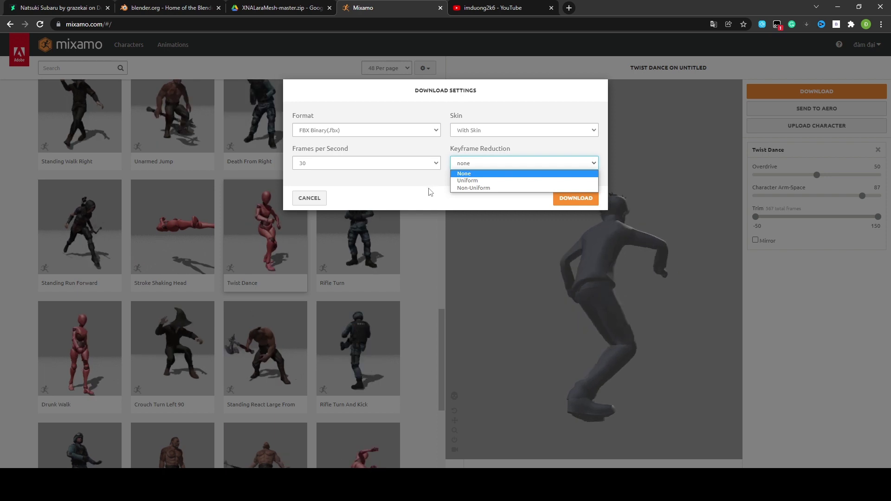
{"action": "left_click", "coordinate": [467, 174]}
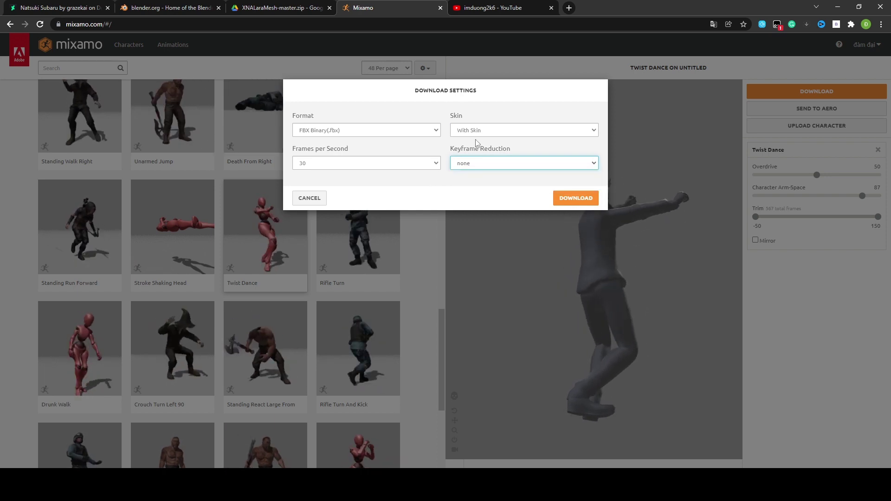
Download the animation and save it into !AMV > !materials > New folder.
{"action": "left_click", "coordinate": [572, 200]}
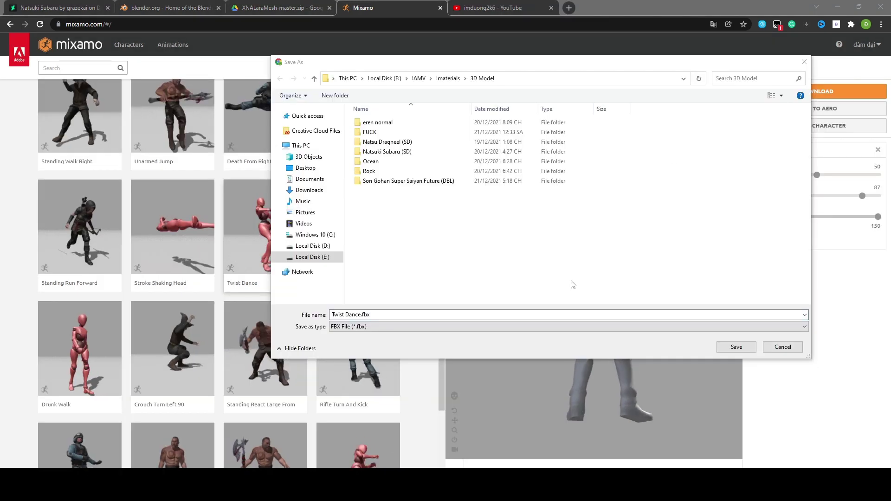
{"action": "left_click", "coordinate": [448, 78]}
{"action": "left_click", "coordinate": [419, 78]}
{"action": "double_click", "coordinate": [383, 143]}
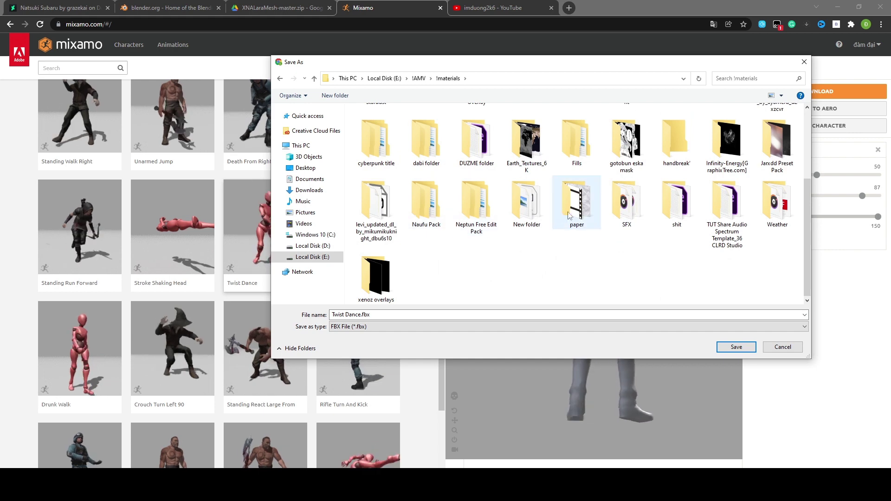
{"action": "double_click", "coordinate": [527, 202]}
{"action": "key", "text": "Return"}
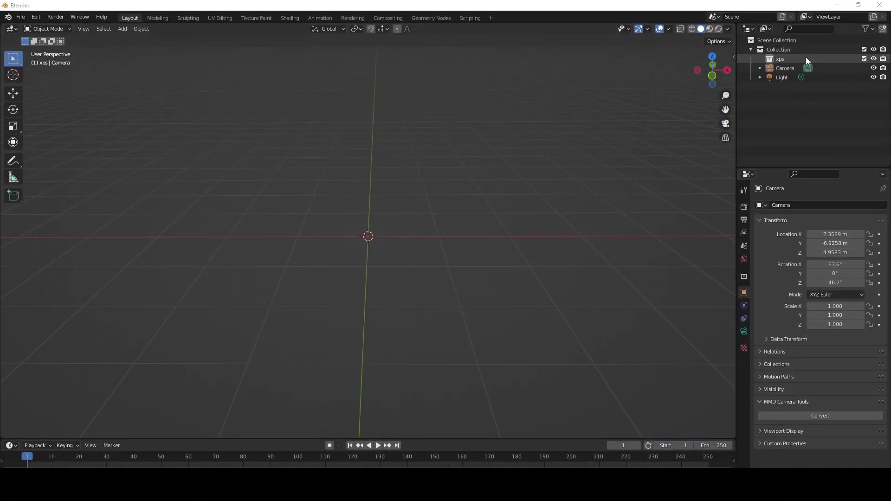
Import Twist Dance.fbx from E:\!AMV\!materials\New folder as an FBX.
{"action": "key", "text": "x"}
{"action": "mouse_move", "coordinate": [378, 310]}
{"action": "left_mouse_down"}
{"action": "mouse_move", "coordinate": [344, 258]}
{"action": "mouse_move", "coordinate": [408, 296]}
{"action": "mouse_move", "coordinate": [349, 304]}
{"action": "mouse_move", "coordinate": [381, 303]}
{"action": "left_mouse_up"}
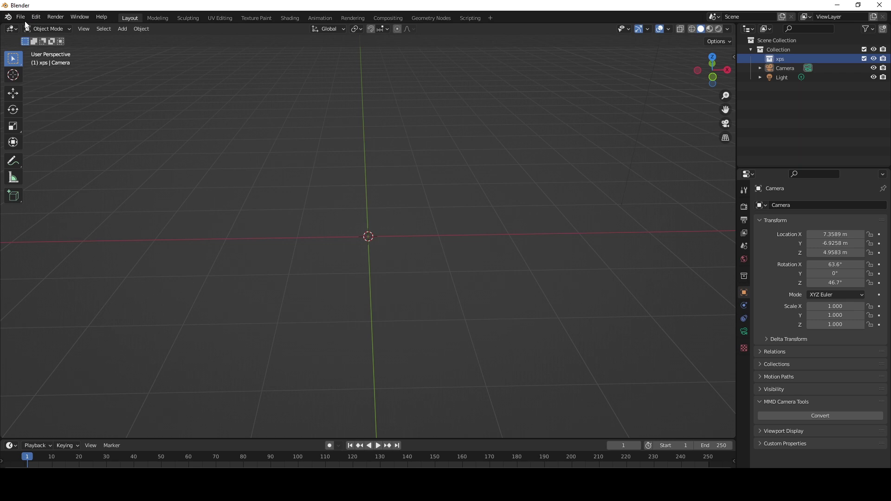
{"action": "left_click", "coordinate": [21, 17]}
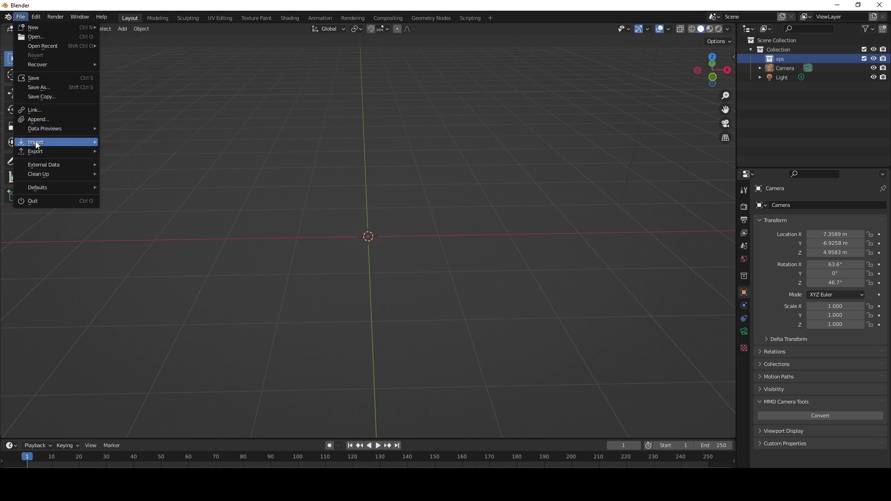
{"action": "mouse_move", "coordinate": [40, 145]}
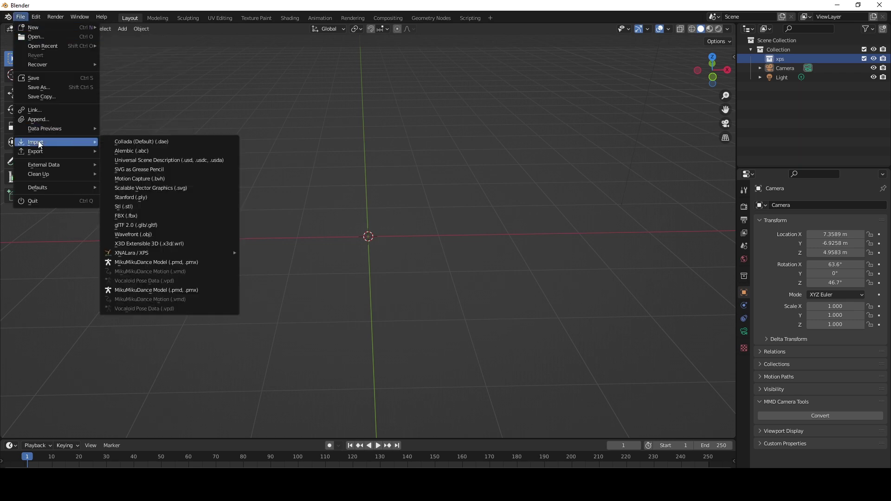
{"action": "left_click", "coordinate": [123, 216]}
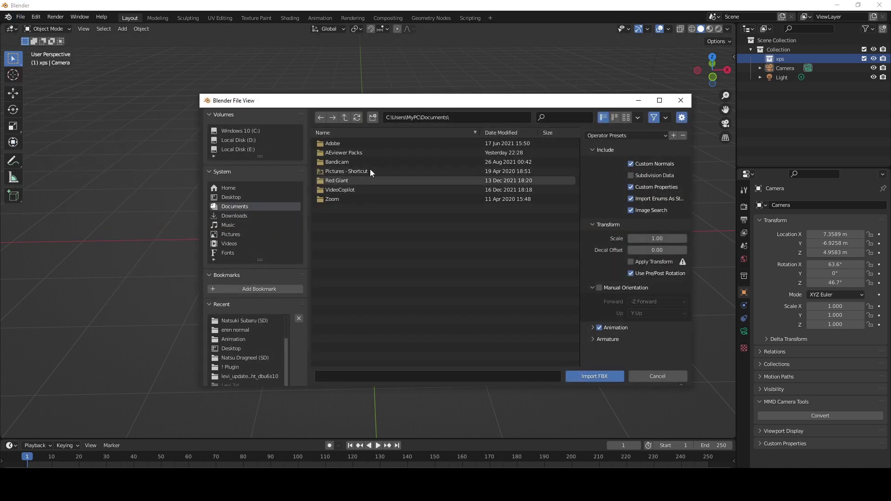
{"action": "left_click", "coordinate": [249, 149]}
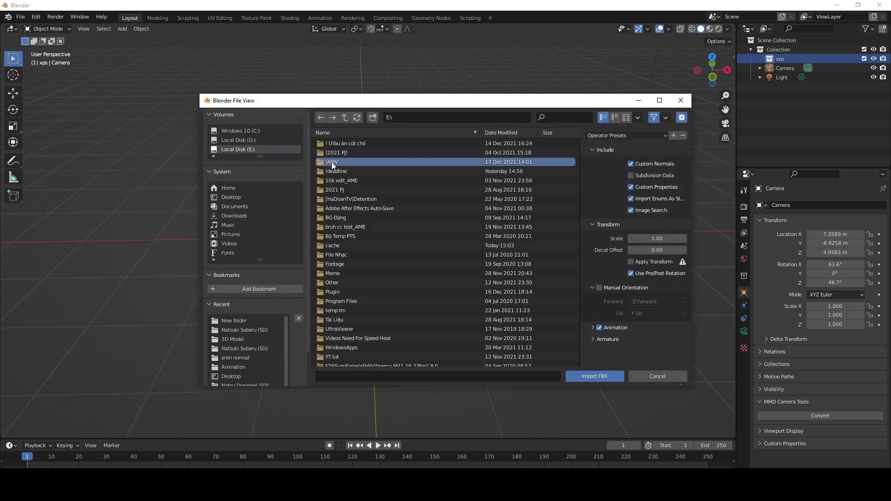
{"action": "double_click", "coordinate": [331, 163]}
{"action": "scroll", "coordinate": [375, 253], "scroll_direction": "down", "scroll_amount": 5}
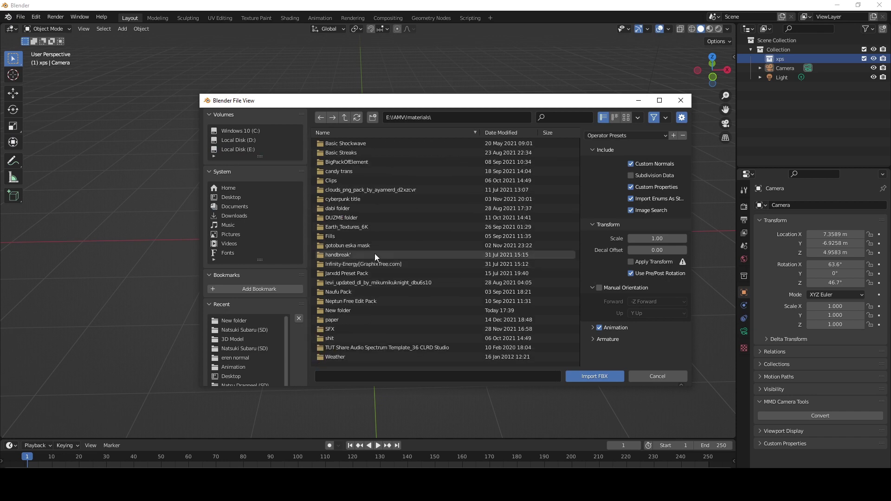
{"action": "double_click", "coordinate": [331, 310]}
{"action": "left_click", "coordinate": [323, 153]}
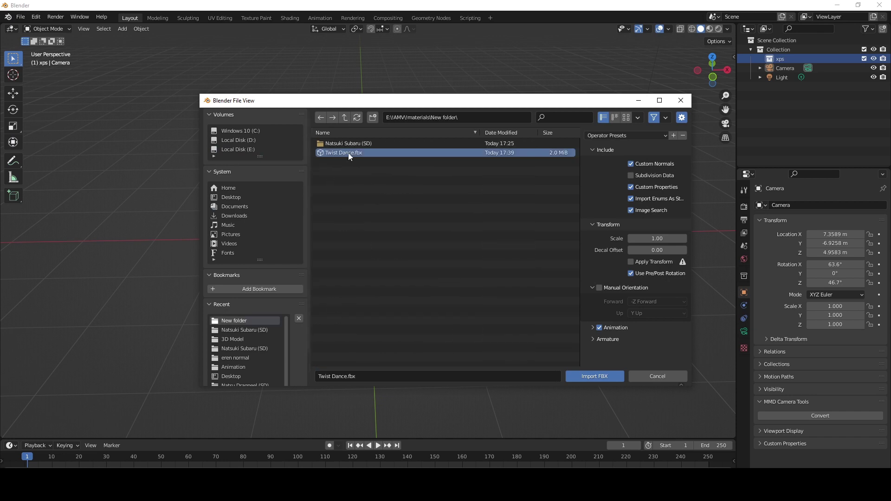
{"action": "left_click", "coordinate": [593, 377]}
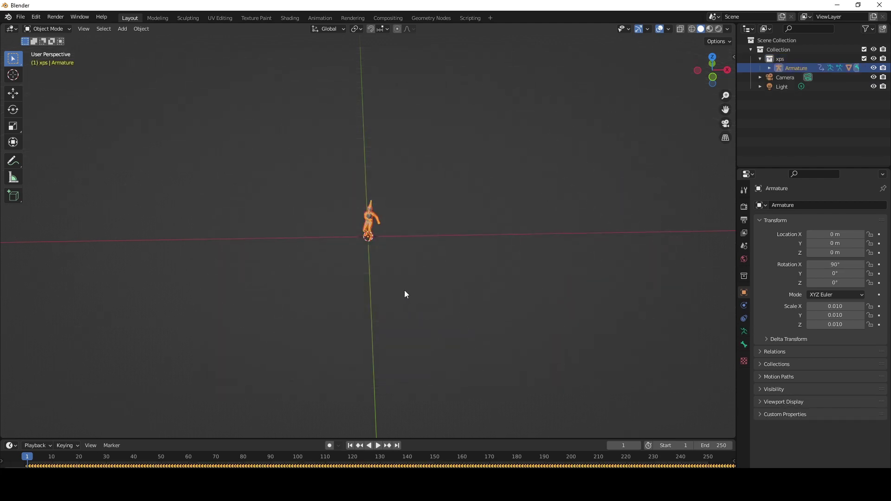
{"action": "scroll", "coordinate": [403, 286], "scroll_direction": "up", "scroll_amount": 5}
{"action": "scroll", "coordinate": [404, 286], "scroll_direction": "down", "scroll_amount": 9}
{"action": "scroll", "coordinate": [400, 274], "scroll_direction": "up", "scroll_amount": 2}
{"action": "scroll", "coordinate": [401, 278], "scroll_direction": "down", "scroll_amount": 4}
{"action": "left_click_drag", "start_coordinate": [422, 333], "coordinate": [386, 260]}
{"action": "scroll", "coordinate": [386, 252], "scroll_direction": "up", "scroll_amount": 6}
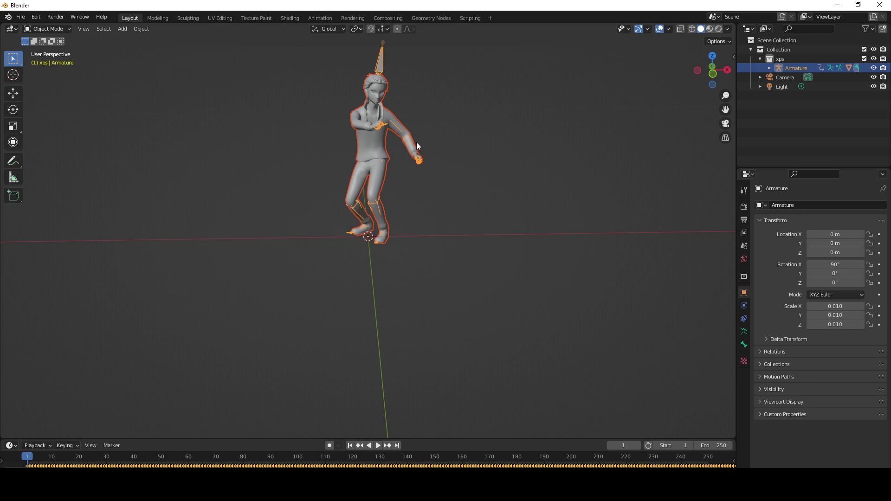
{"action": "scroll", "coordinate": [364, 102], "scroll_direction": "down", "scroll_amount": 7}
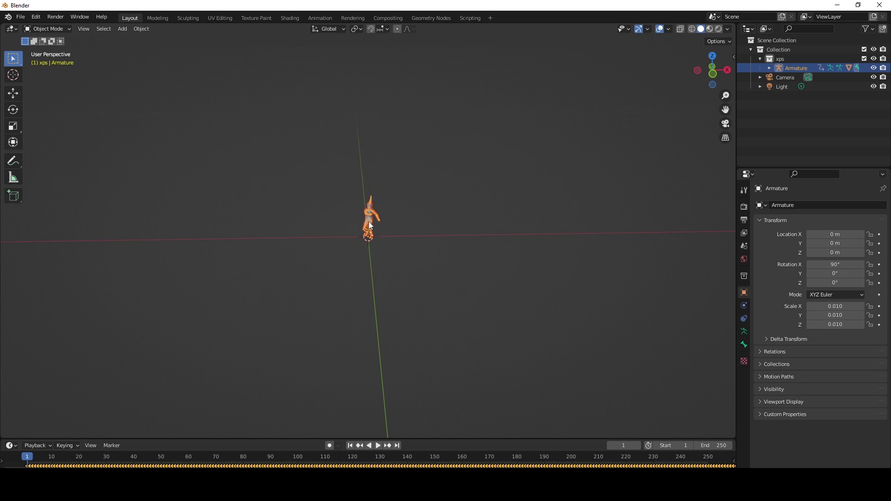
{"action": "key", "text": "s"}
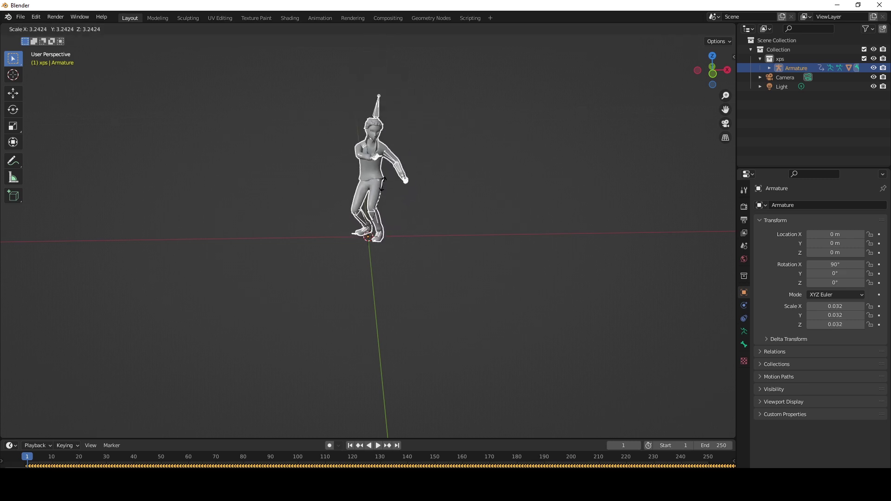
Cancel the resize, select the body mesh, and cancel its scaling as well.
{"action": "key", "text": "Escape"}
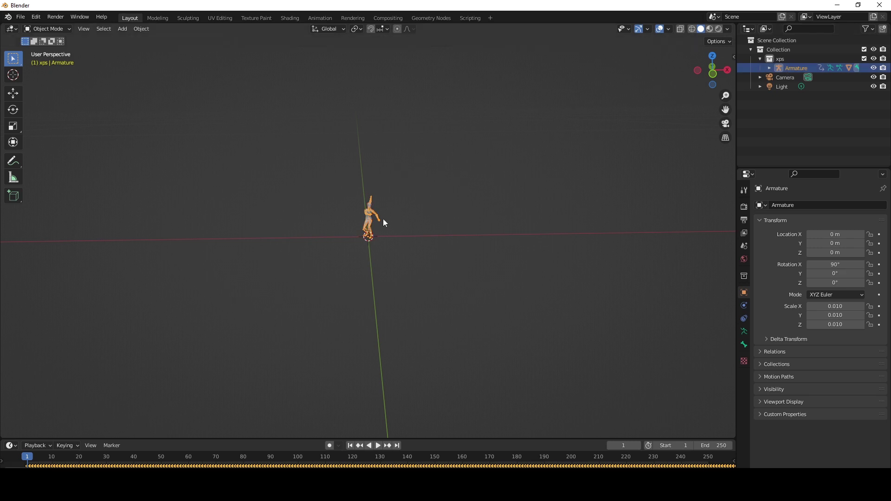
{"action": "scroll", "coordinate": [466, 204], "scroll_direction": "up", "scroll_amount": 5}
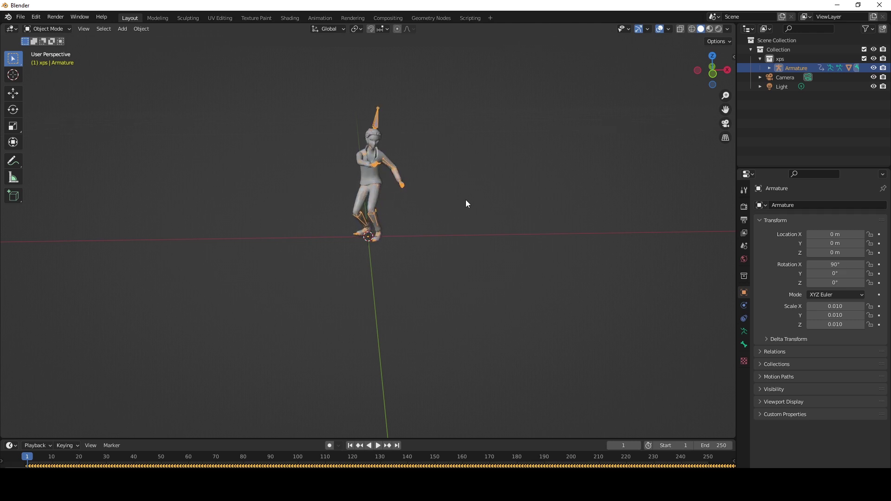
{"action": "left_click", "coordinate": [375, 177]}
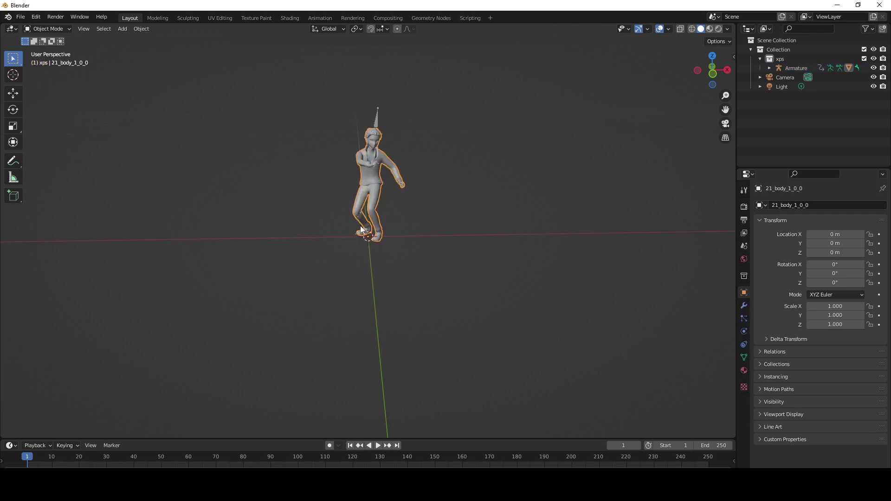
{"action": "scroll", "coordinate": [408, 234], "scroll_direction": "down", "scroll_amount": 7}
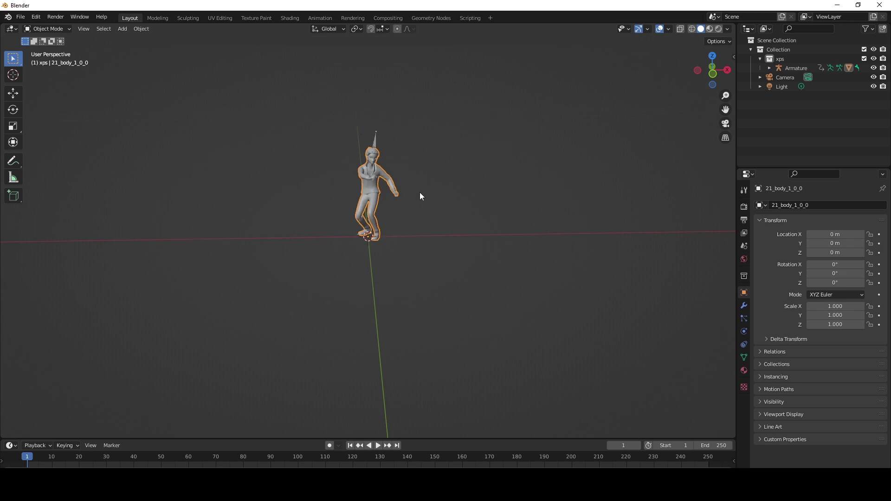
{"action": "key", "text": "s"}
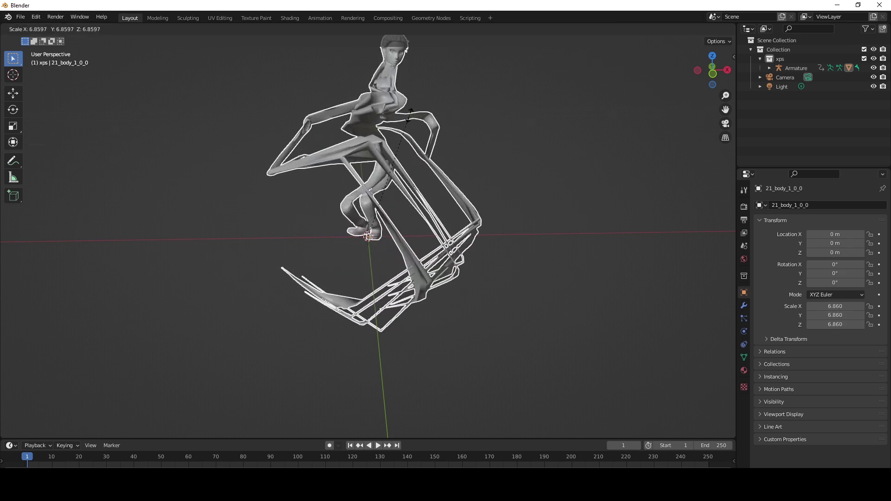
{"action": "key", "text": "Escape"}
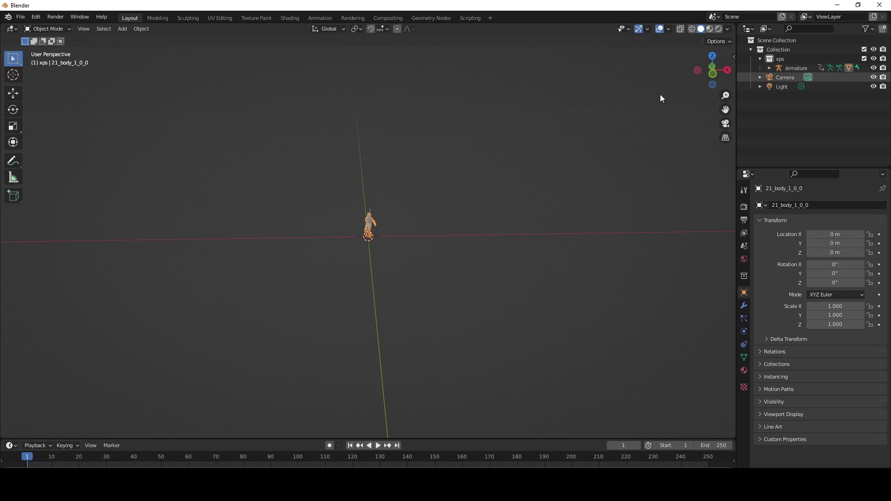
Scale the Armature up to 0.058 and make the timeline area taller.
{"action": "left_click", "coordinate": [802, 71]}
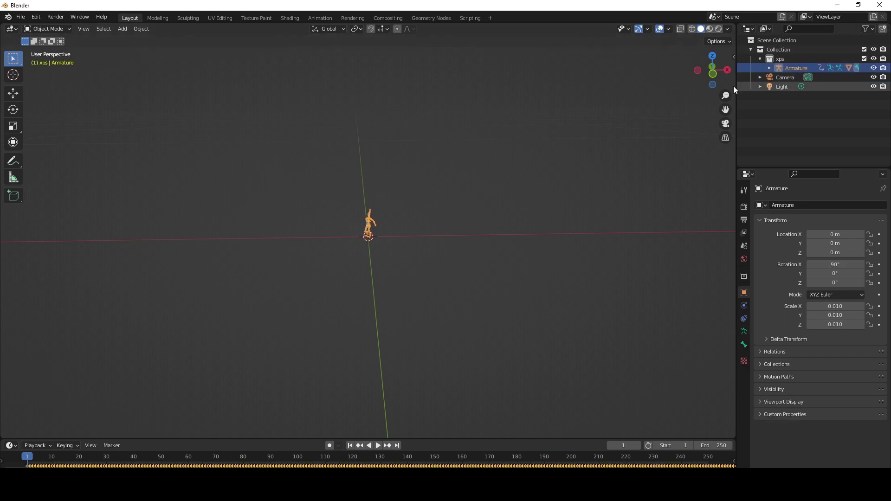
{"action": "key", "text": "s"}
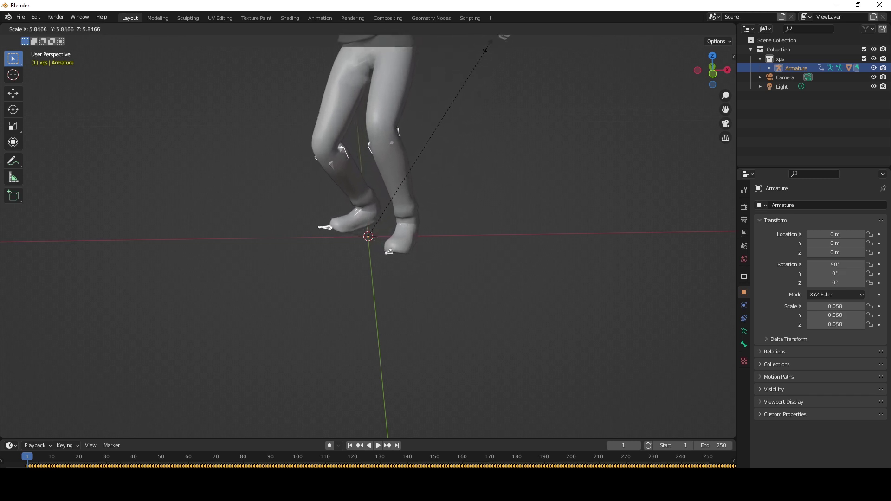
{"action": "left_click", "coordinate": [488, 46]}
{"action": "scroll", "coordinate": [474, 118], "scroll_direction": "down", "scroll_amount": 10}
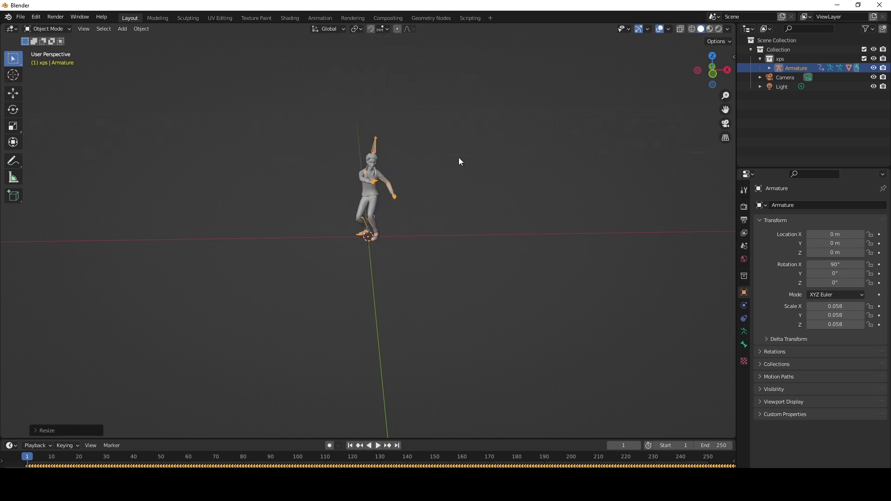
{"action": "scroll", "coordinate": [436, 205], "scroll_direction": "up", "scroll_amount": 8}
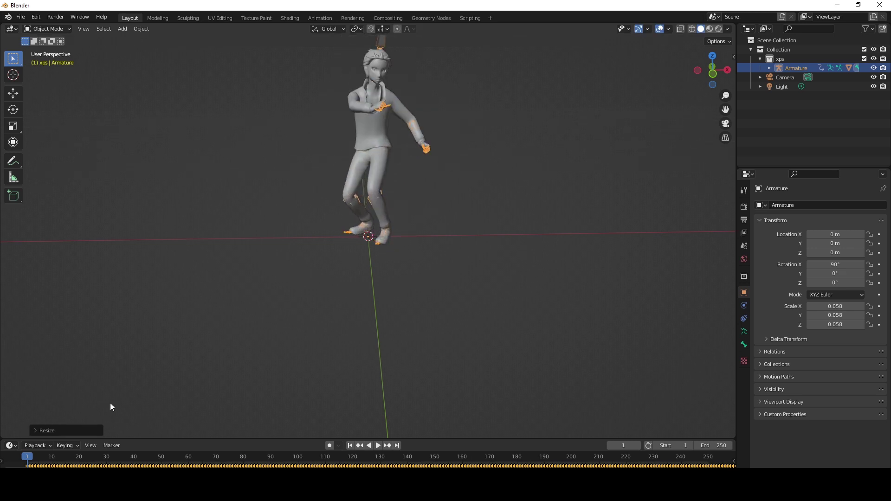
{"action": "left_click_drag", "start_coordinate": [96, 439], "coordinate": [104, 334]}
Play the dance, extend the End frame past 250, and scrub to find where it ends.
{"action": "scroll", "coordinate": [462, 173], "scroll_direction": "down", "scroll_amount": 2}
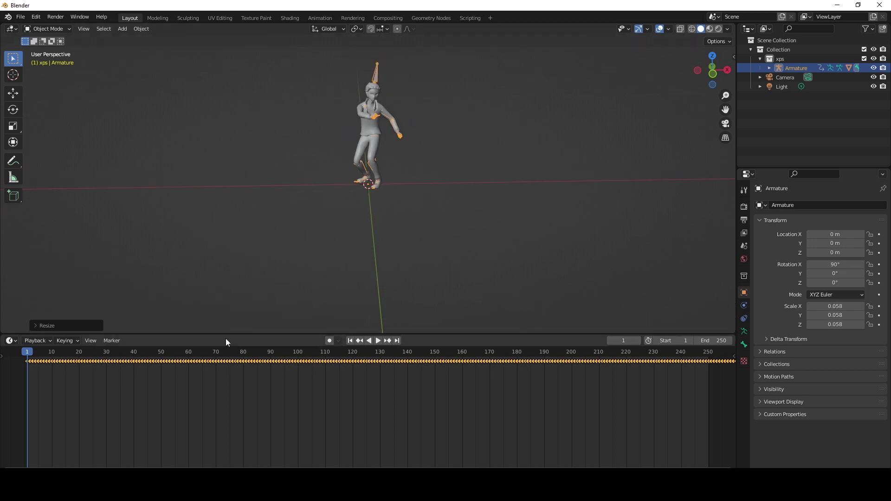
{"action": "left_click", "coordinate": [378, 342]}
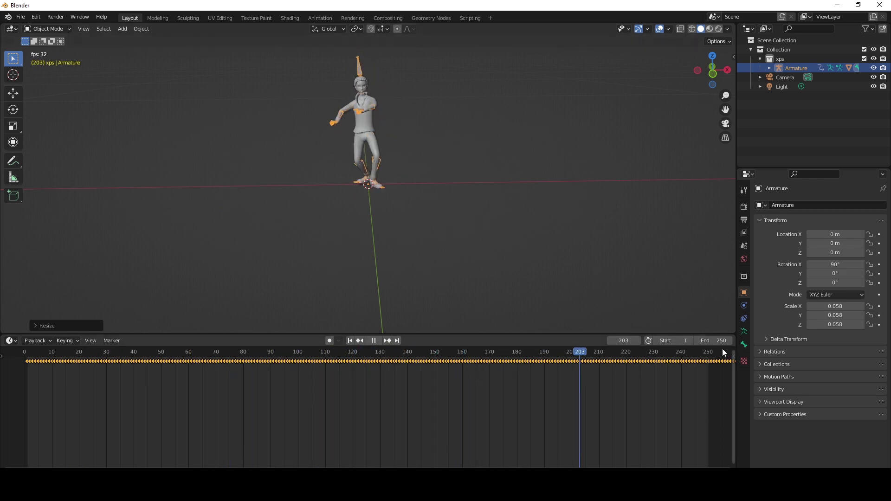
{"action": "key", "text": "space"}
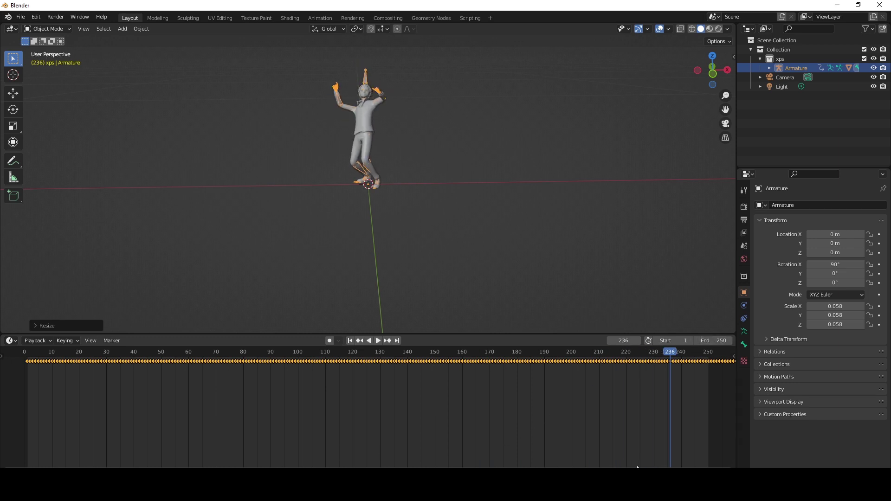
{"action": "left_click_drag", "start_coordinate": [716, 341], "coordinate": [743, 341]}
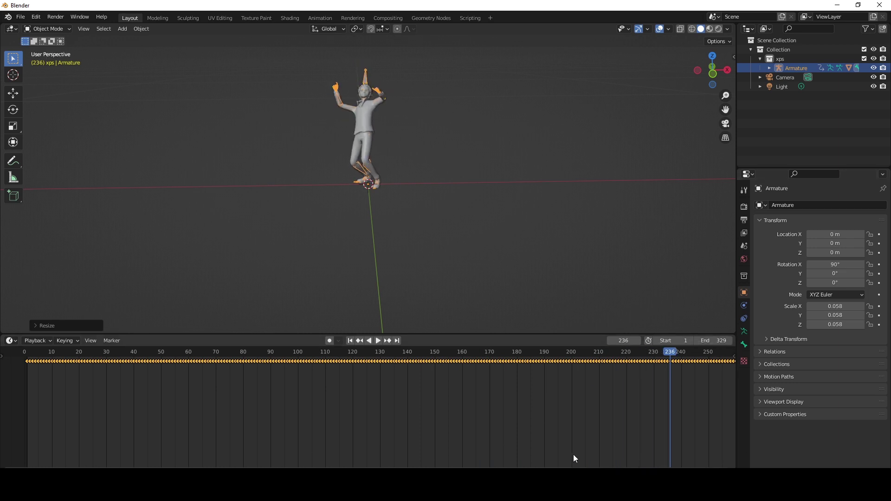
{"action": "scroll", "coordinate": [366, 408], "scroll_direction": "down", "scroll_amount": 5}
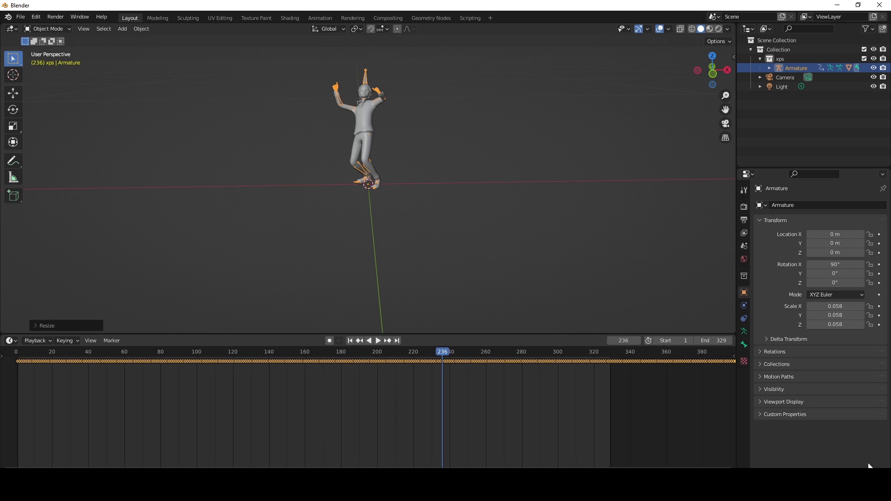
{"action": "scroll", "coordinate": [366, 408], "scroll_direction": "down", "scroll_amount": 5}
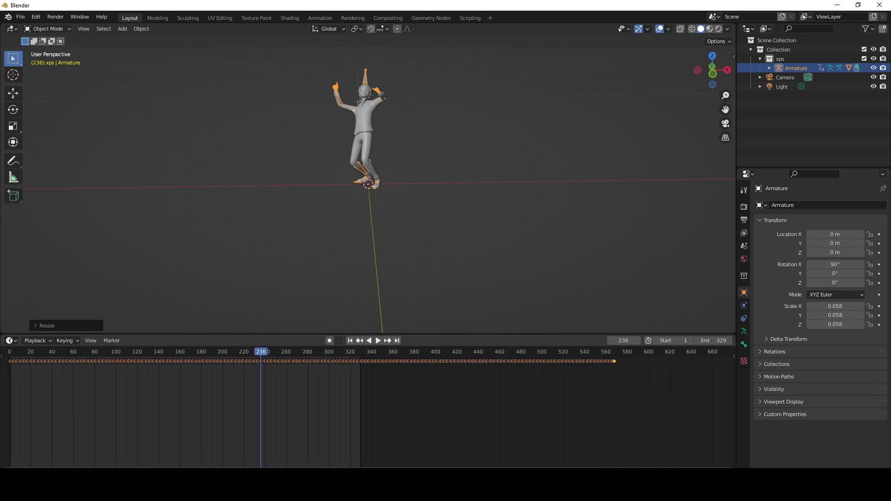
{"action": "left_click_drag", "start_coordinate": [615, 354], "coordinate": [180, 382]}
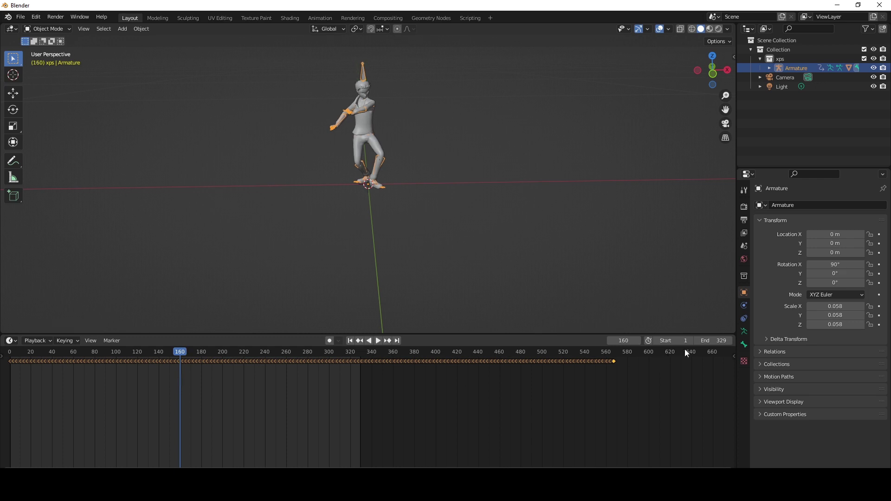
Lower the End frame to 160, replay from the start, and check the pose at frame 300.
{"action": "left_click_drag", "start_coordinate": [717, 340], "coordinate": [659, 341]}
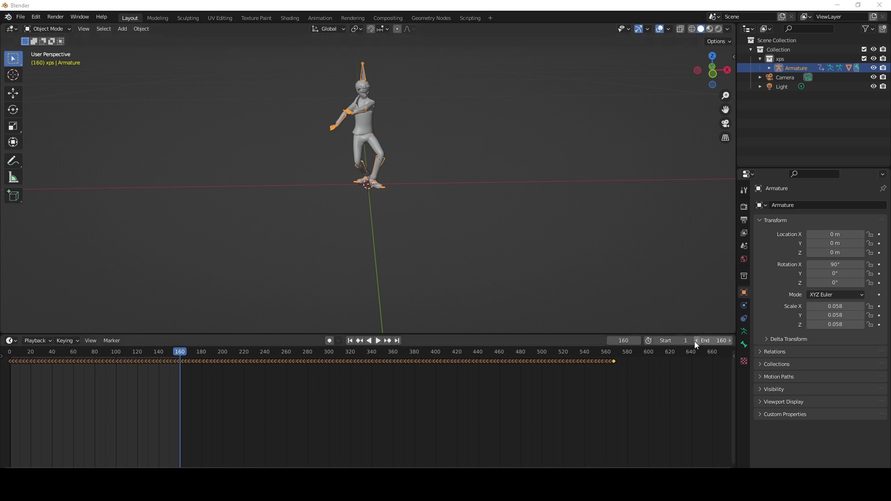
{"action": "left_click_drag", "start_coordinate": [162, 357], "coordinate": [154, 395]}
{"action": "key", "text": "space"}
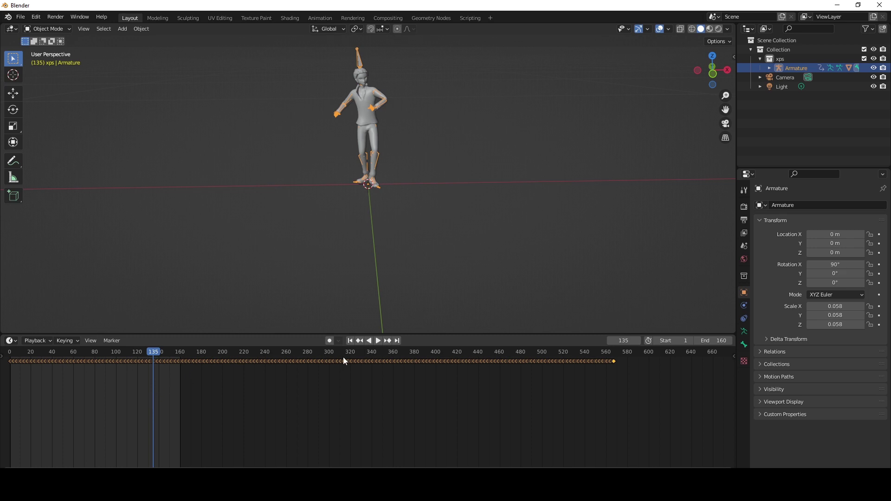
{"action": "left_click", "coordinate": [330, 357]}
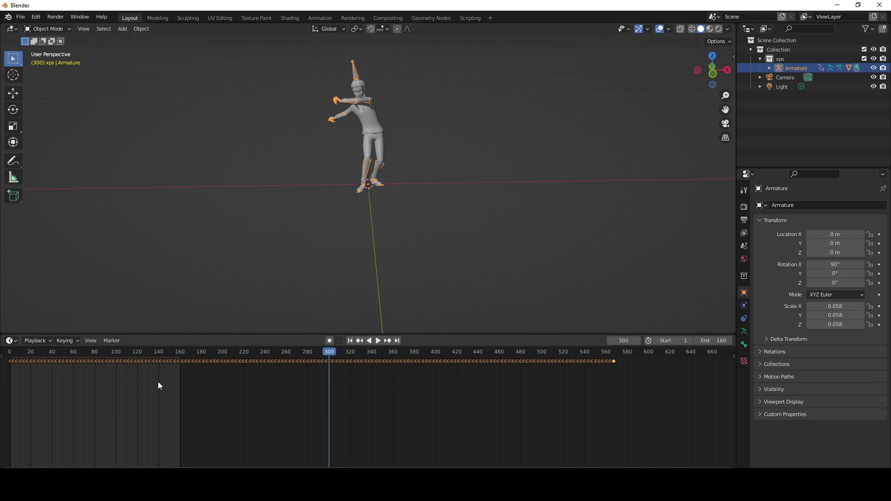
Rewind to frame 0, start Render Animation, then close the render window.
{"action": "key", "text": "shift+Left"}
{"action": "key", "text": "Left"}
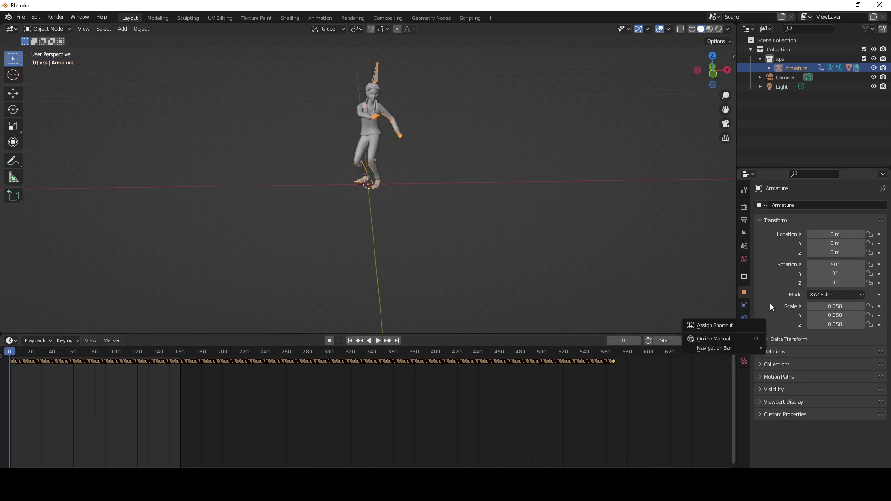
{"action": "left_click", "coordinate": [51, 18]}
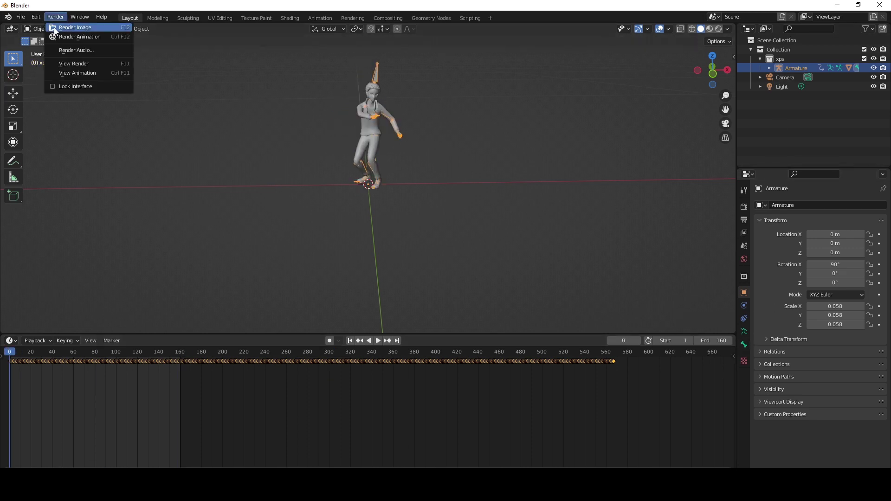
{"action": "left_click", "coordinate": [60, 37]}
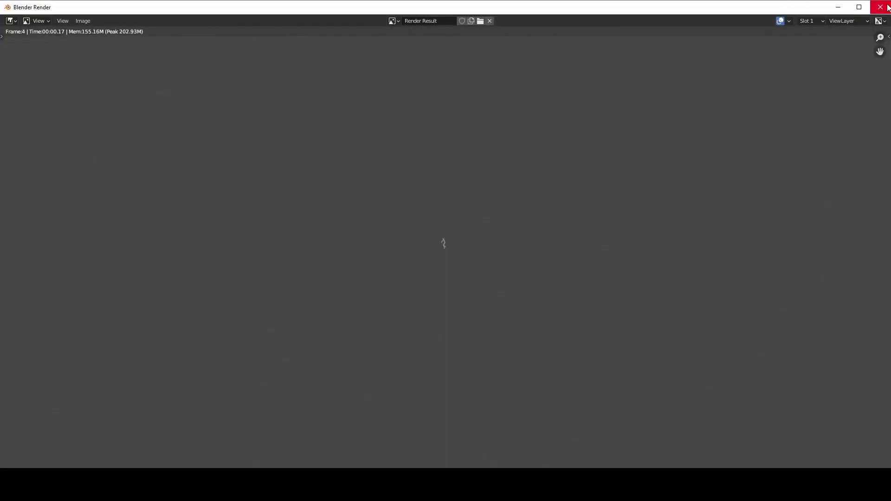
{"action": "left_click", "coordinate": [880, 7]}
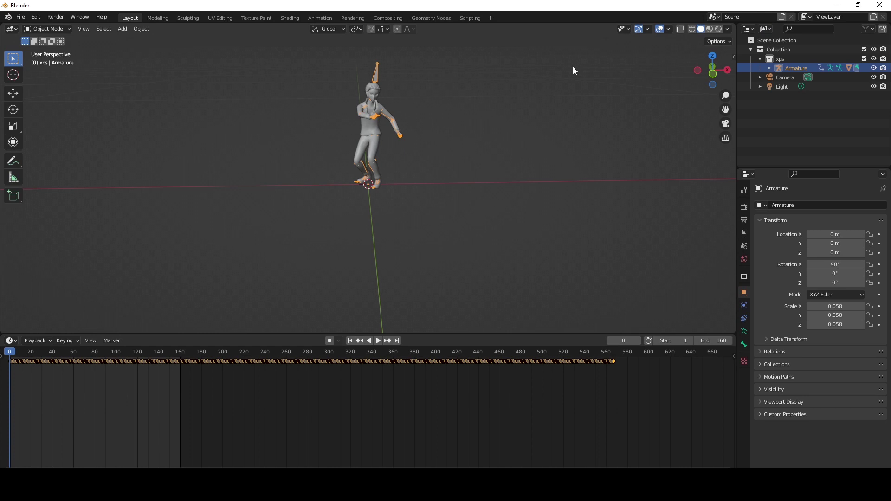
{"action": "left_click", "coordinate": [17, 22]}
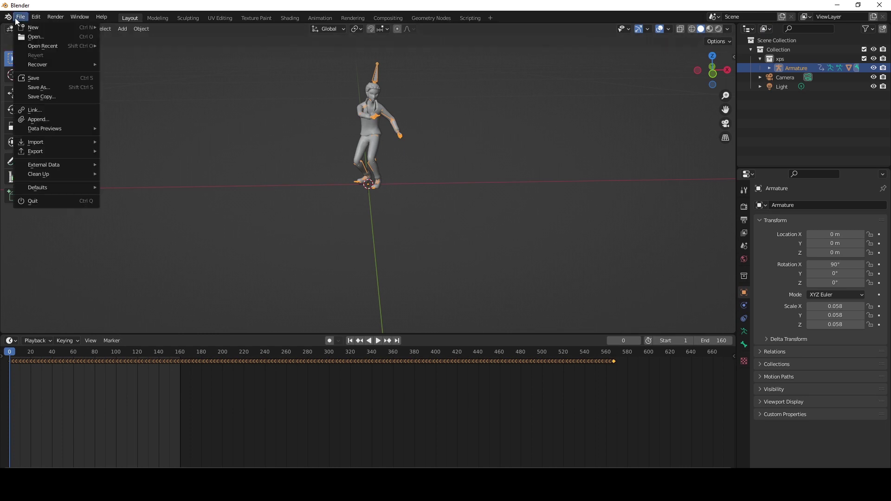
Export a Wavefront OBJ with Animation enabled into a newly created 'animation' folder.
{"action": "mouse_move", "coordinate": [45, 151]}
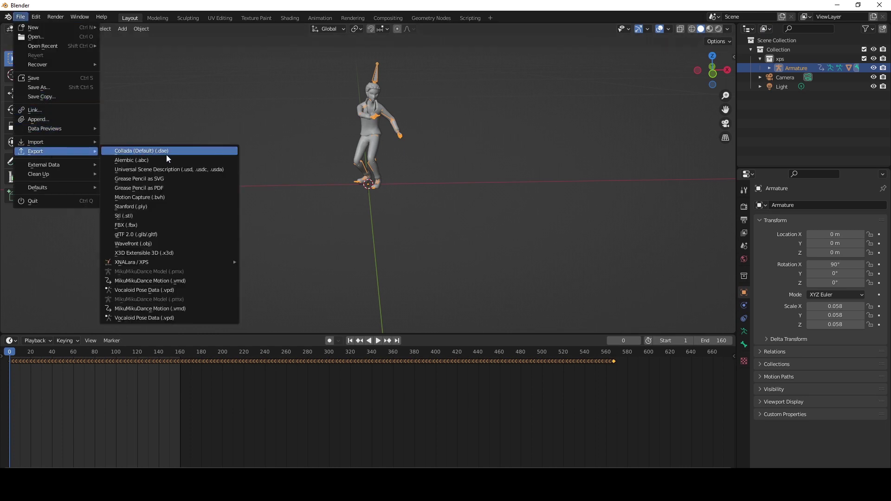
{"action": "left_click", "coordinate": [138, 245]}
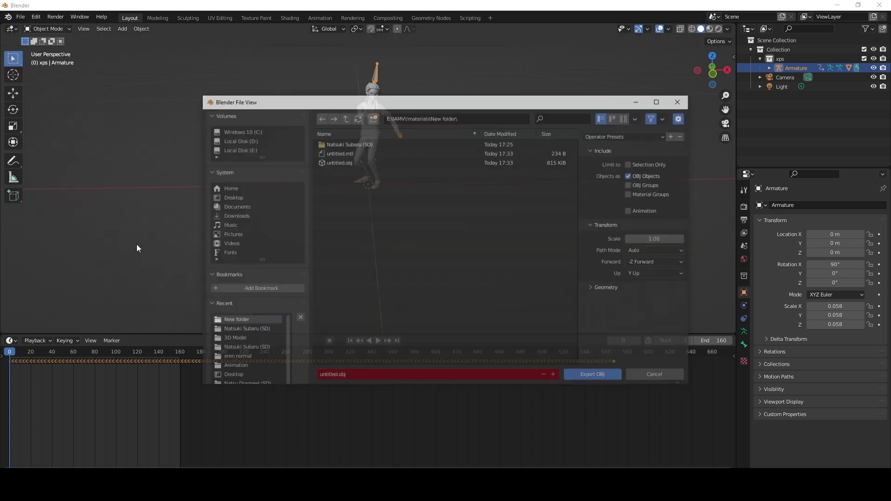
{"action": "left_click", "coordinate": [631, 209]}
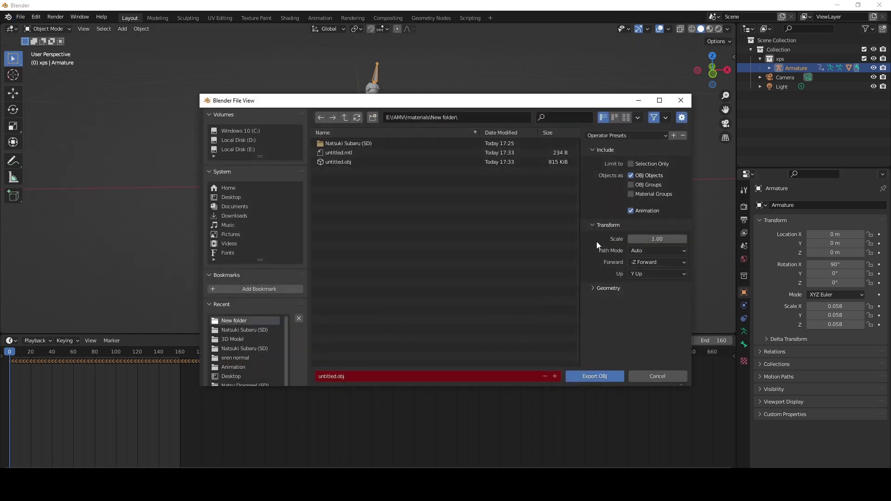
{"action": "right_click", "coordinate": [355, 174]}
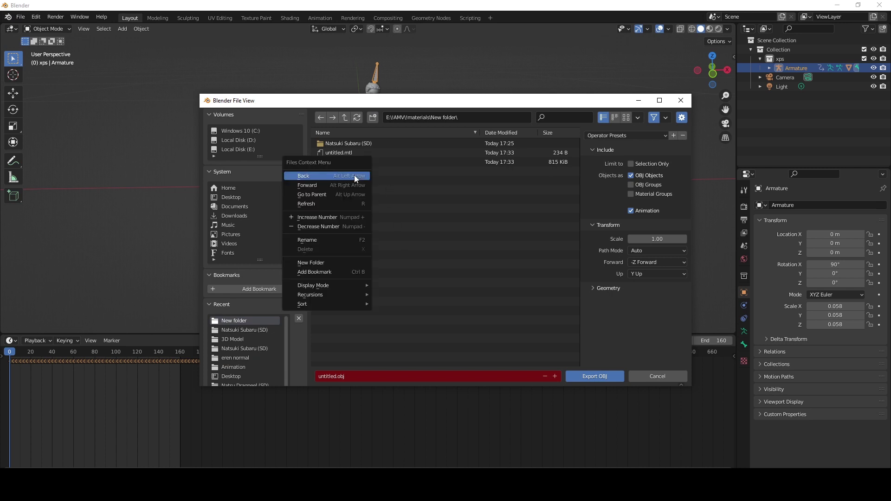
{"action": "left_click", "coordinate": [332, 260]}
{"action": "type", "text": "animatio"}
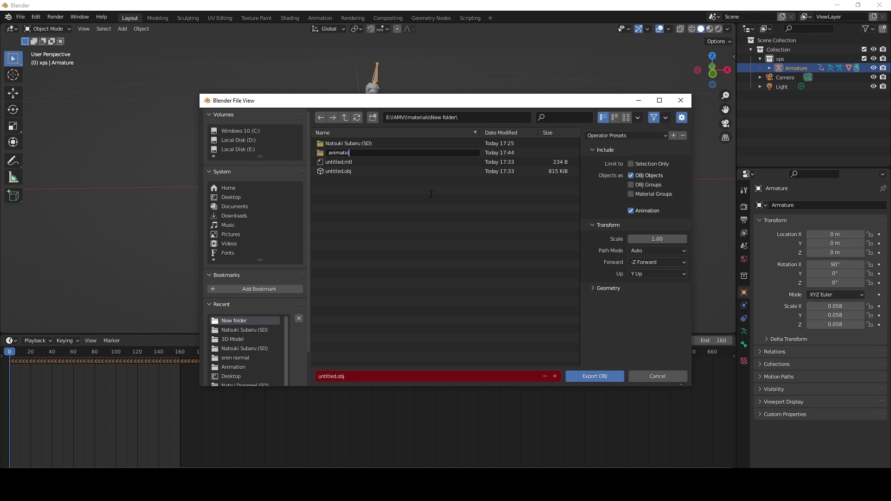
{"action": "type", "text": "n"}
{"action": "key", "text": "Return"}
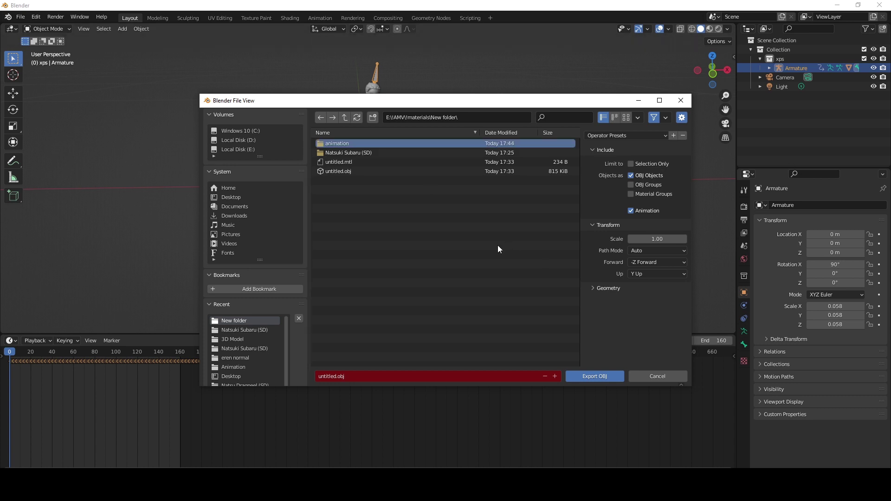
{"action": "double_click", "coordinate": [349, 144]}
{"action": "left_click", "coordinate": [599, 377]}
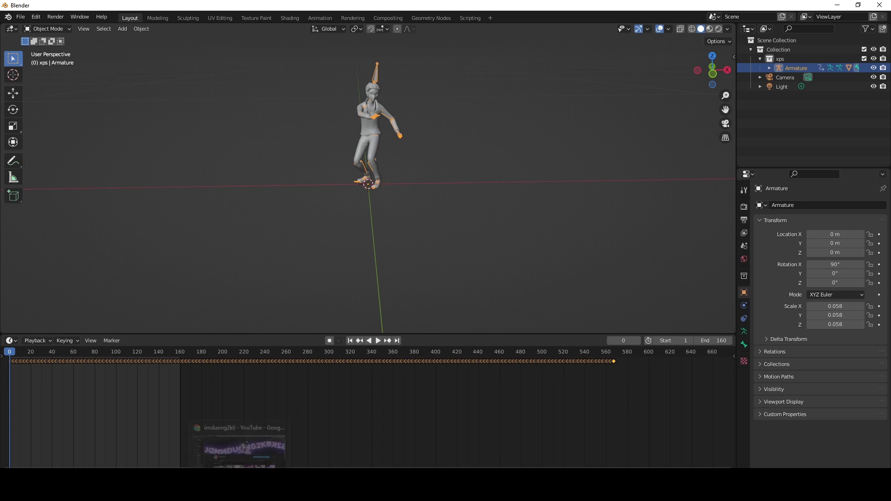
Browse to E:\!AMV\!materials\New folder\animation to see the exported untitled_000001–000031 OBJ/MTL files.
{"action": "left_click", "coordinate": [198, 451]}
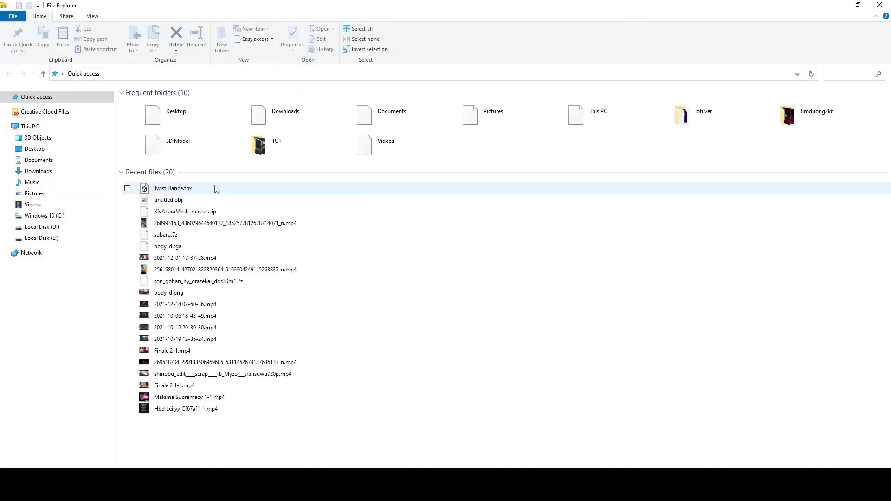
{"action": "left_click", "coordinate": [60, 237]}
{"action": "left_click", "coordinate": [246, 123]}
{"action": "double_click", "coordinate": [246, 123]}
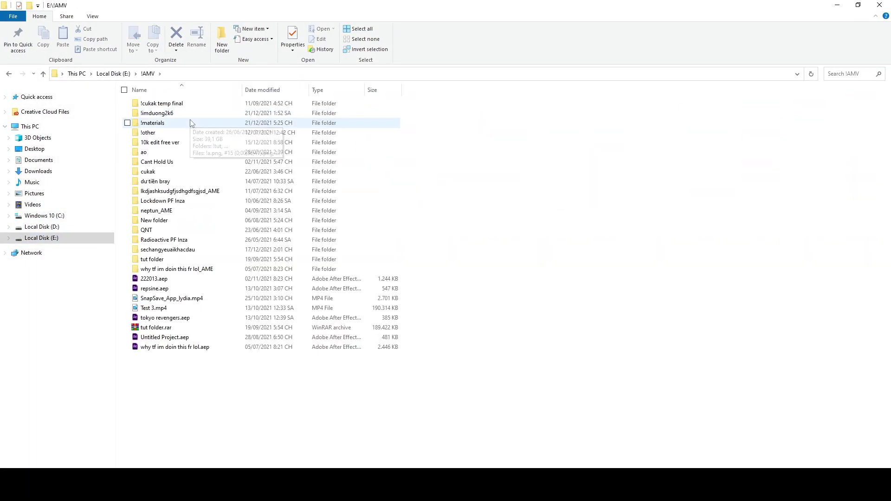
{"action": "double_click", "coordinate": [193, 122]}
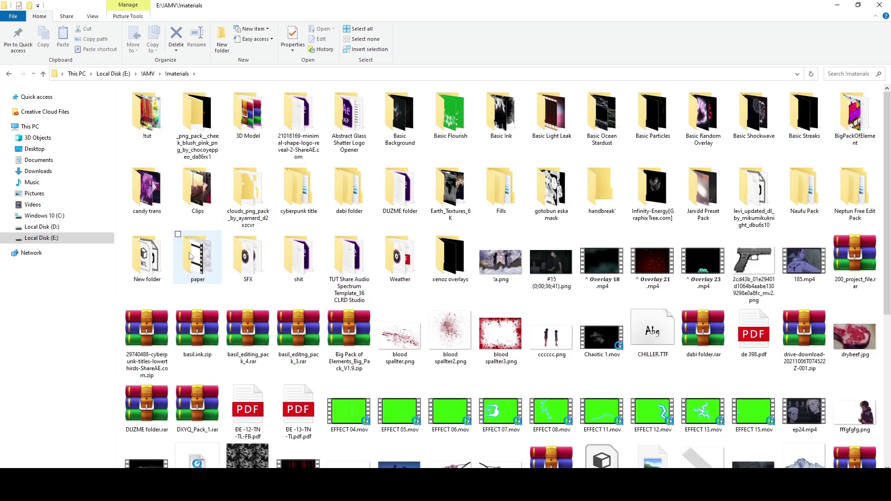
{"action": "double_click", "coordinate": [160, 254]}
{"action": "double_click", "coordinate": [157, 123]}
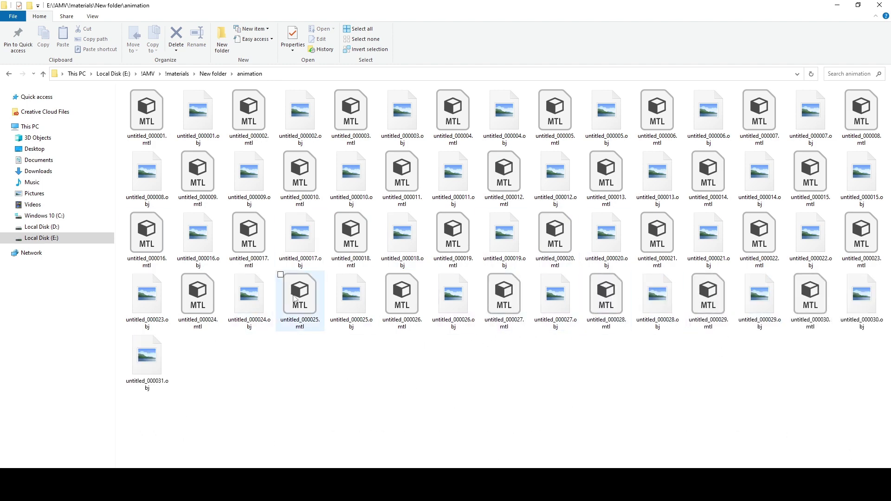
{"action": "left_click", "coordinate": [353, 432]}
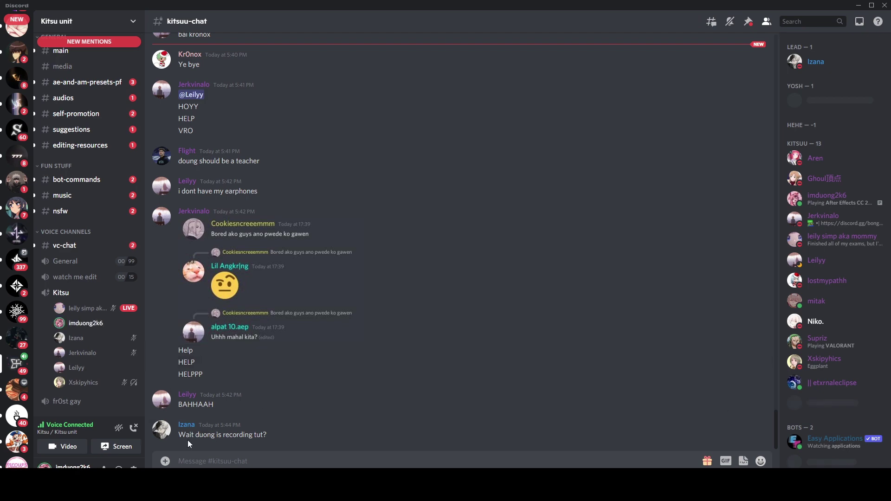
Scroll back to earlier kitsuu-chat messages and start playing the video attachment a member posted.
{"action": "left_click_drag", "start_coordinate": [184, 439], "coordinate": [307, 434]}
{"action": "left_click", "coordinate": [358, 431]}
{"action": "scroll", "coordinate": [418, 332], "scroll_direction": "up", "scroll_amount": 20}
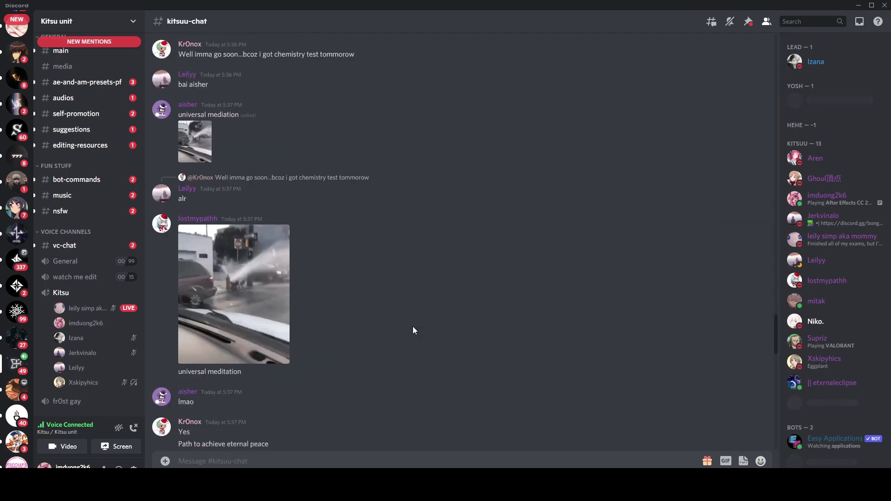
{"action": "scroll", "coordinate": [413, 330], "scroll_direction": "up", "scroll_amount": 20}
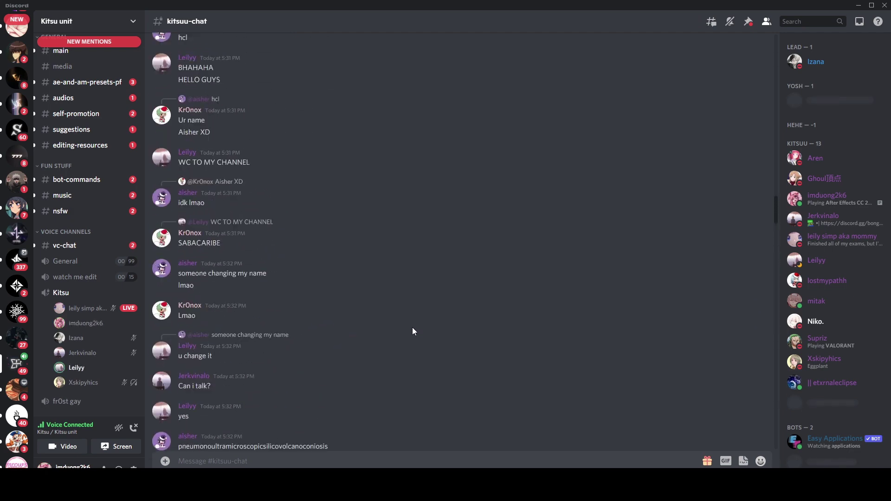
{"action": "scroll", "coordinate": [411, 328], "scroll_direction": "up", "scroll_amount": 15}
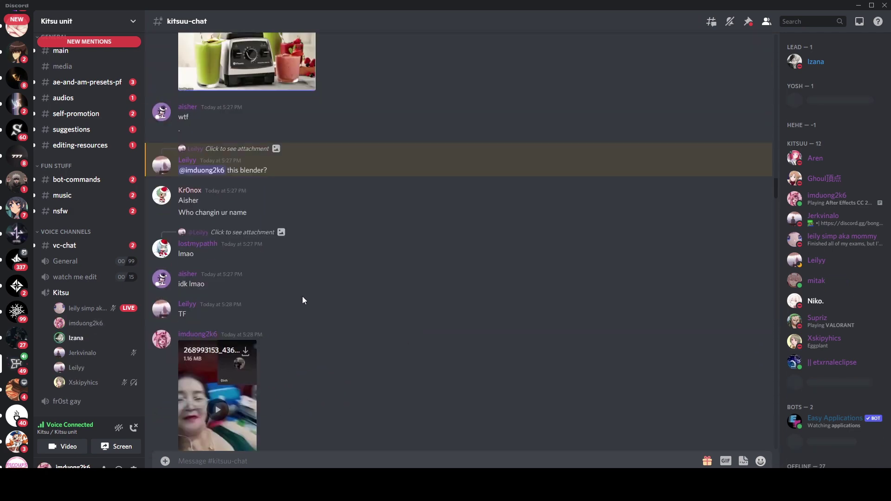
{"action": "scroll", "coordinate": [222, 264], "scroll_direction": "down", "scroll_amount": 3}
{"action": "left_click", "coordinate": [217, 226]}
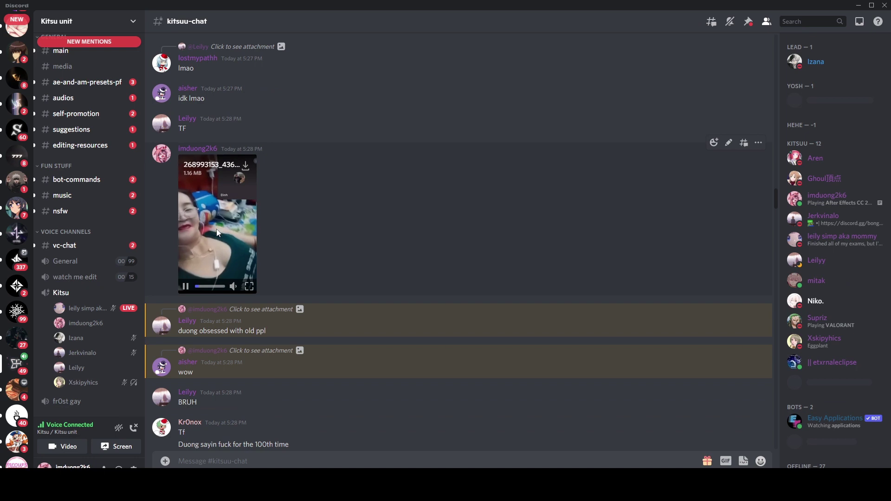
{"action": "mouse_move", "coordinate": [234, 285]}
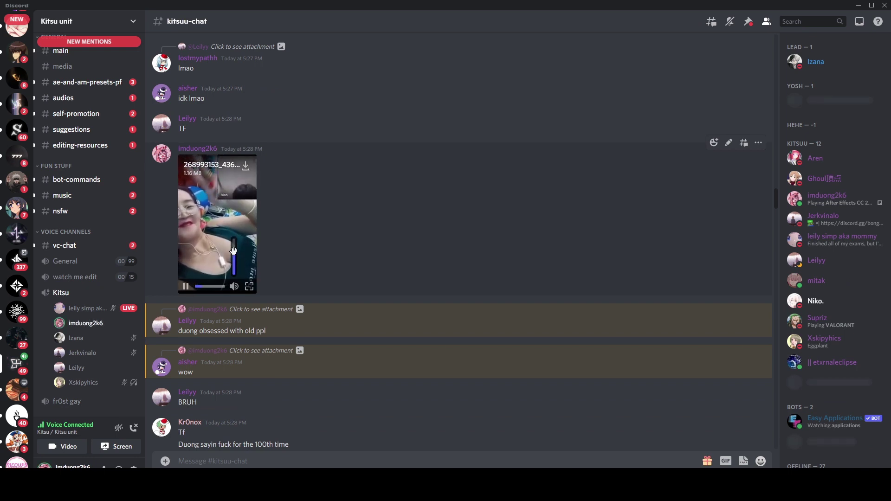
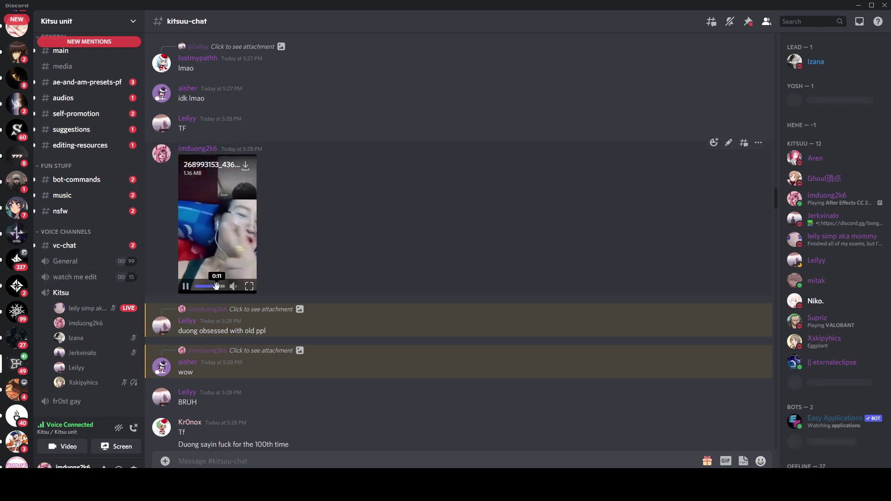
Minimize Discord and scroll through the animation folder's untitled OBJ and MTL frame files.
{"action": "left_click", "coordinate": [858, 5]}
{"action": "scroll", "coordinate": [427, 229], "scroll_direction": "down", "scroll_amount": 4}
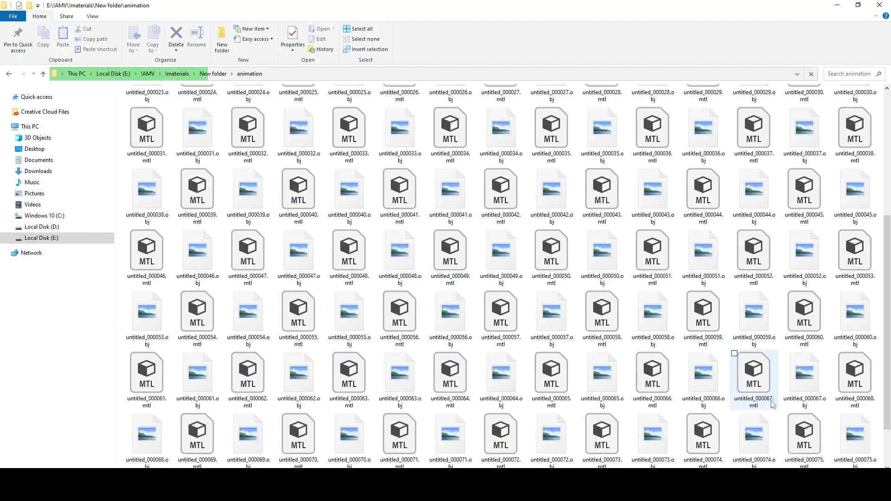
{"action": "scroll", "coordinate": [827, 434], "scroll_direction": "down", "scroll_amount": 1}
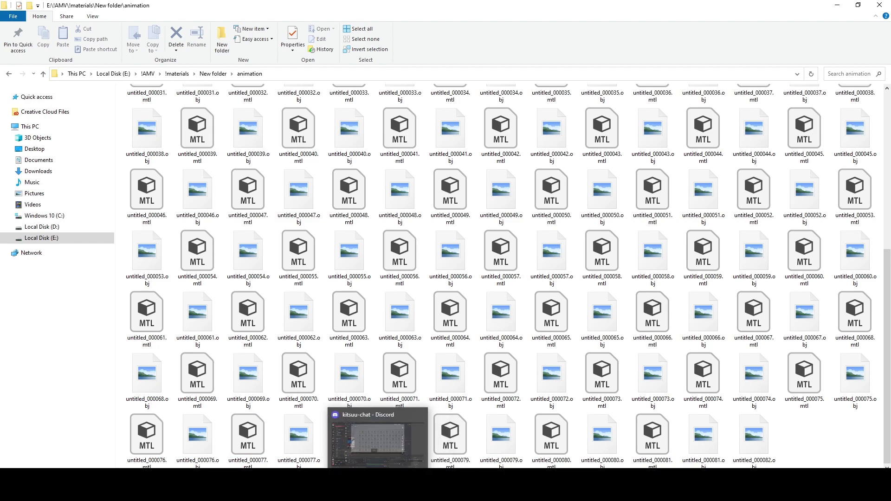
{"action": "left_click", "coordinate": [367, 485]}
{"action": "scroll", "coordinate": [409, 404], "scroll_direction": "down", "scroll_amount": 15}
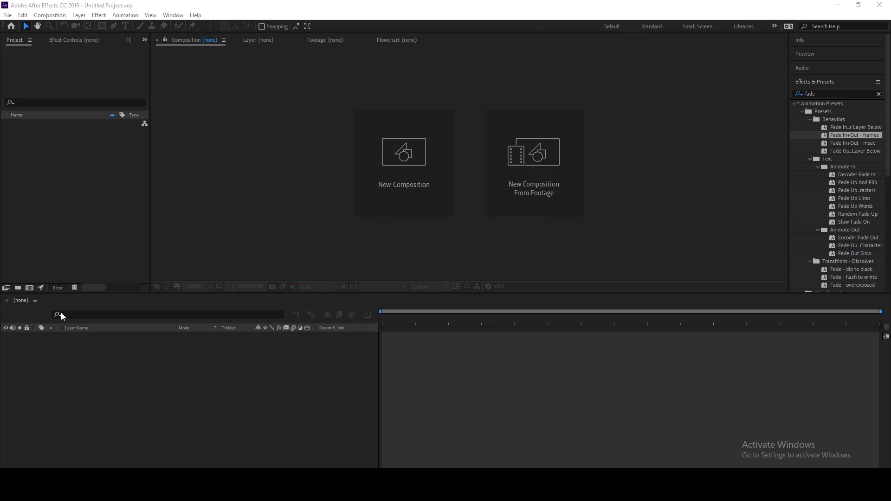
Import sky.jpg from Quick access, then dismiss the reopened Import File dialog.
{"action": "double_click", "coordinate": [95, 179]}
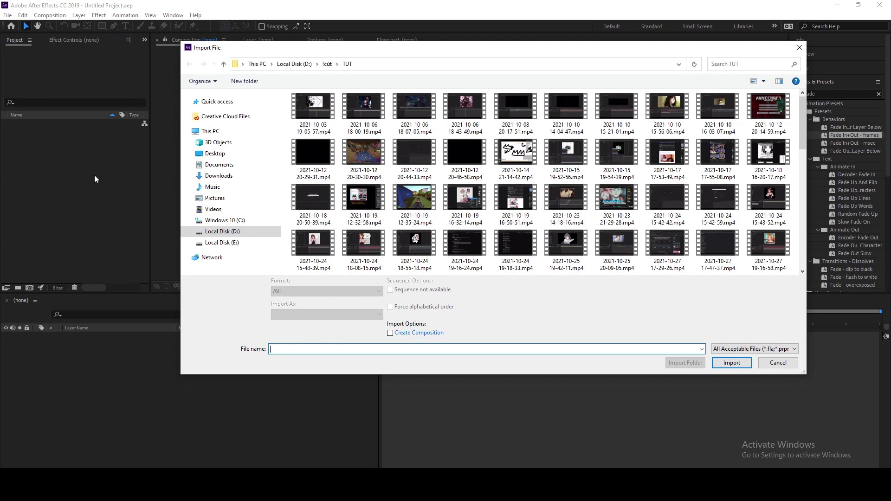
{"action": "left_click", "coordinate": [214, 154]}
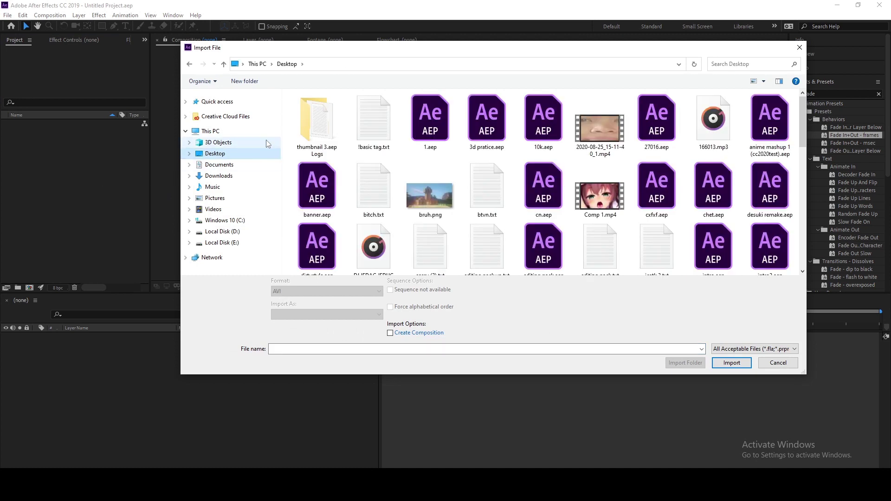
{"action": "left_click", "coordinate": [225, 102]}
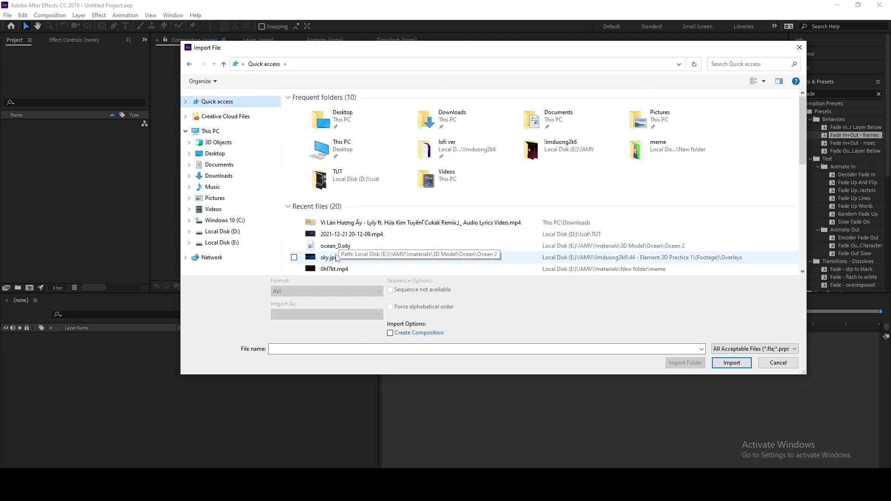
{"action": "double_click", "coordinate": [349, 313]}
{"action": "double_click", "coordinate": [68, 130]}
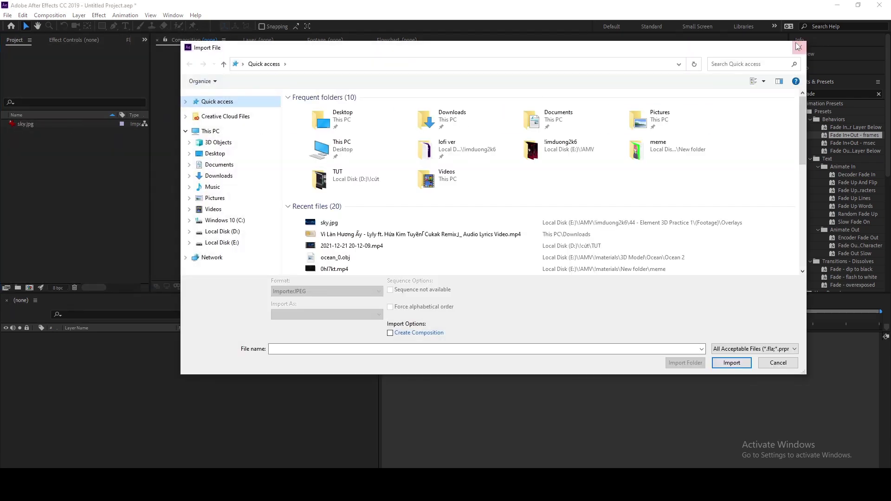
{"action": "left_click", "coordinate": [799, 46]}
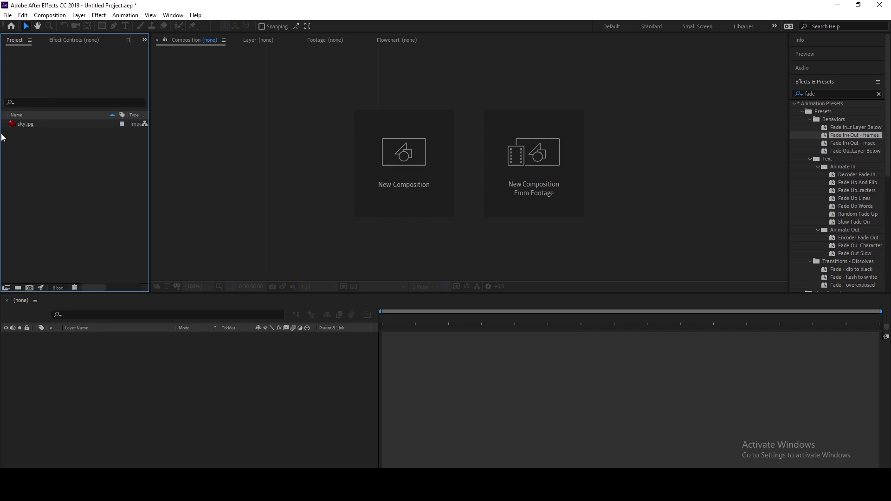
Create a new 1920×1080 composition named Main.
{"action": "left_click", "coordinate": [391, 144]}
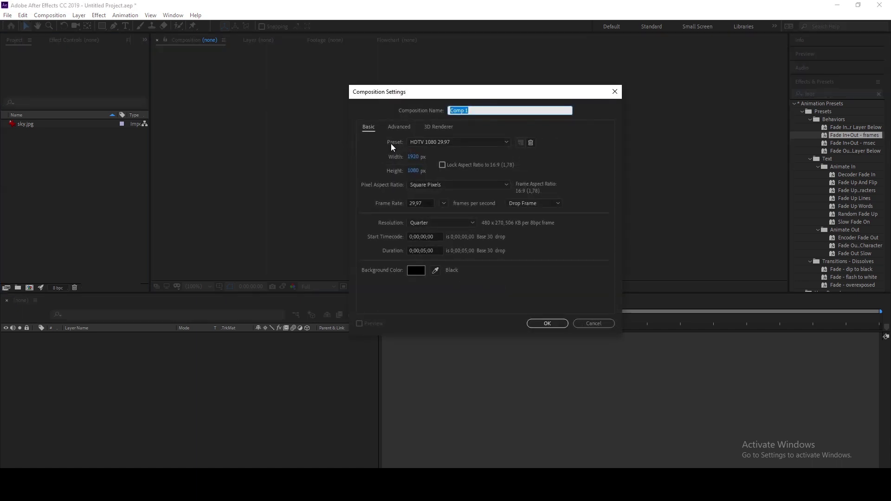
{"action": "type", "text": "Main"}
{"action": "left_click", "coordinate": [456, 195]}
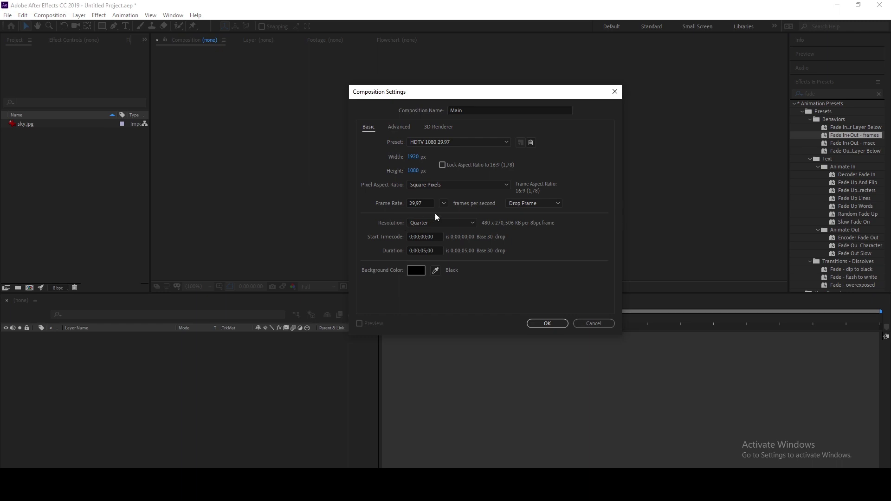
{"action": "left_click", "coordinate": [437, 250]}
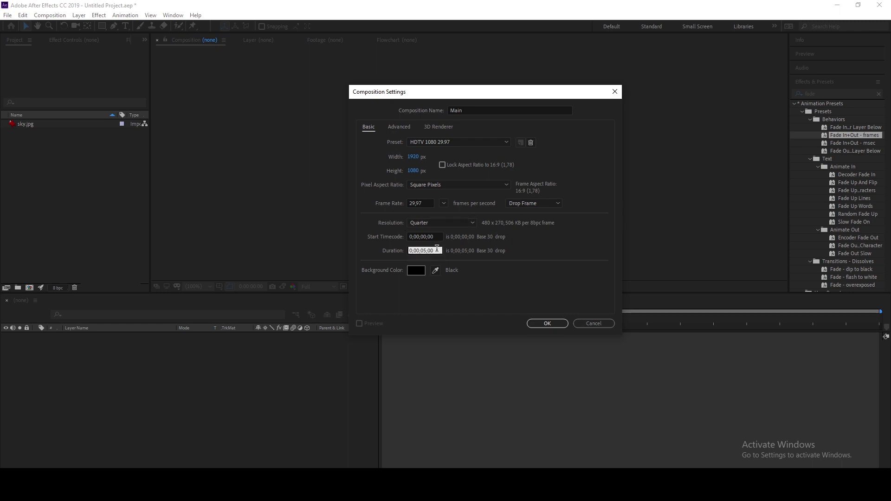
{"action": "left_click", "coordinate": [397, 128]}
{"action": "left_click", "coordinate": [370, 128]}
{"action": "key", "text": "Return"}
Add sky.jpg to Main as a layer renamed Enviroment and switch its visibility off.
{"action": "left_click", "coordinate": [106, 210]}
{"action": "left_click_drag", "start_coordinate": [20, 132], "coordinate": [101, 405]}
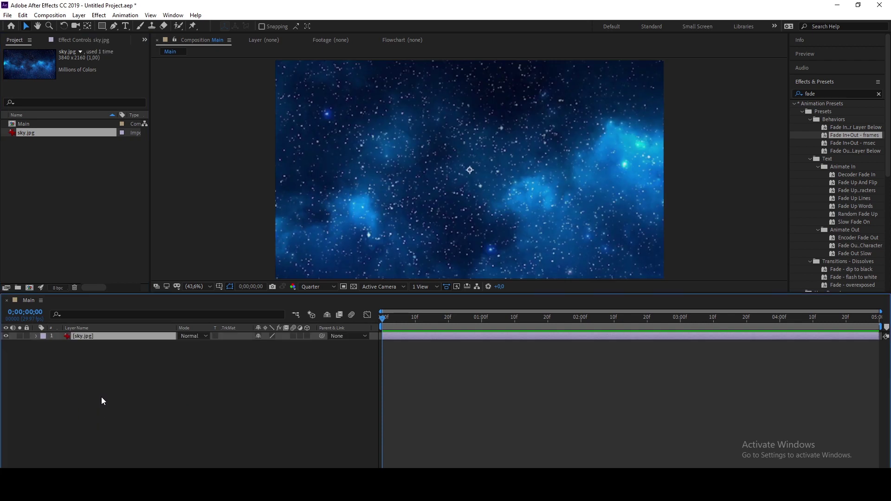
{"action": "key", "text": "Return"}
{"action": "type", "text": "Envi"}
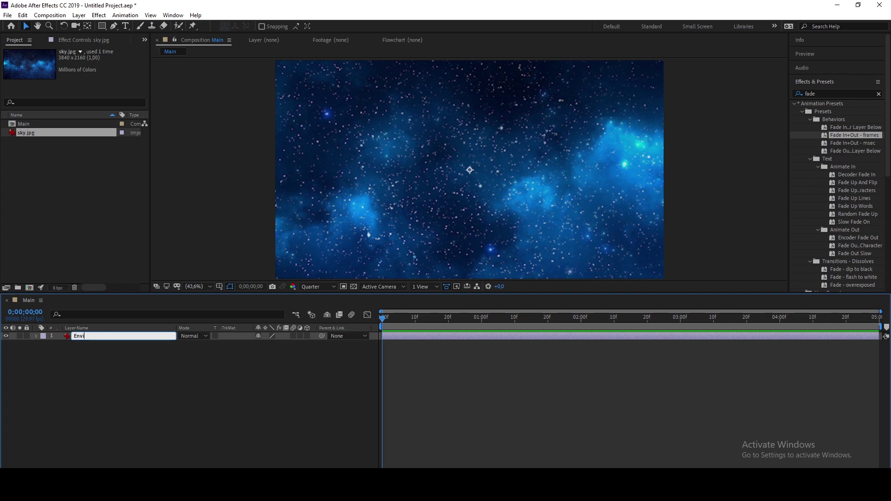
{"action": "key", "text": "Return"}
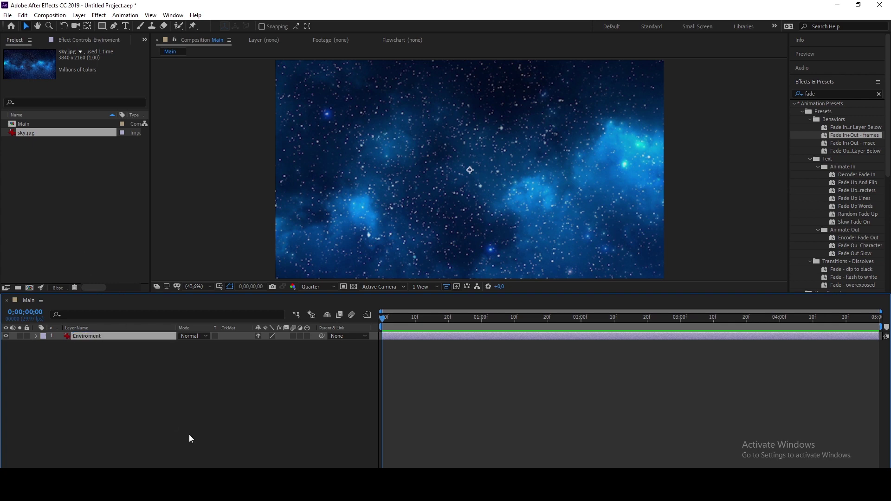
{"action": "left_click", "coordinate": [183, 432]}
{"action": "left_click", "coordinate": [6, 336]}
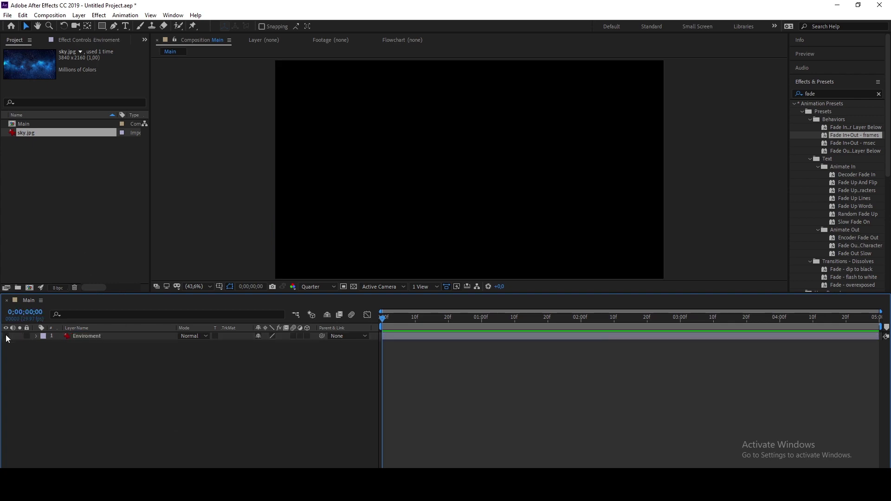
Add a new solid layer named Element 3D to the Main timeline.
{"action": "right_click", "coordinate": [191, 397]}
{"action": "mouse_move", "coordinate": [241, 297]}
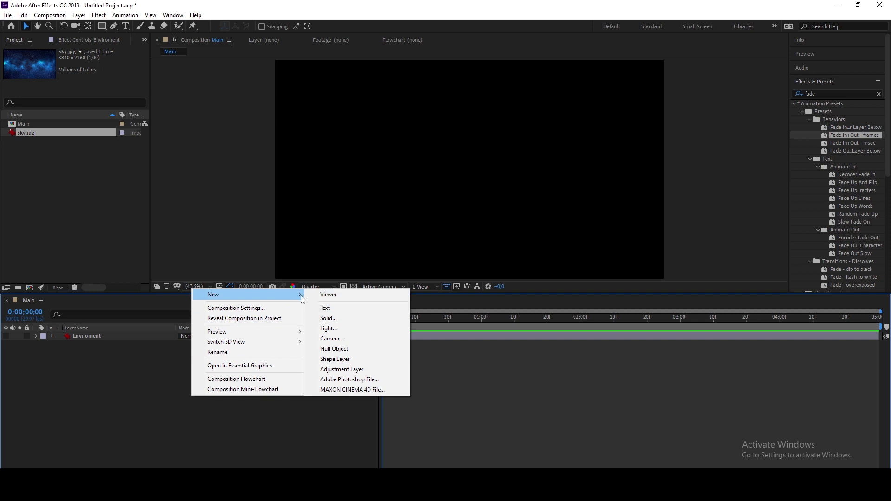
{"action": "left_click", "coordinate": [328, 319]}
{"action": "type", "text": "L"}
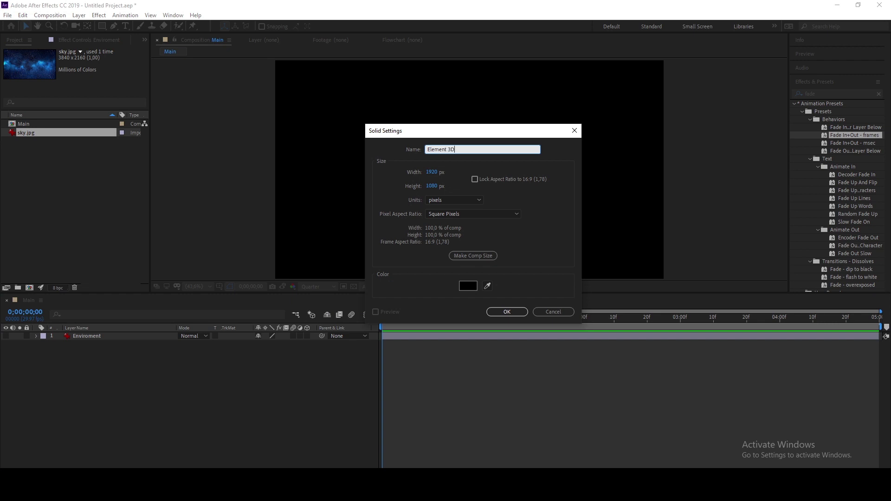
{"action": "key", "text": "Return"}
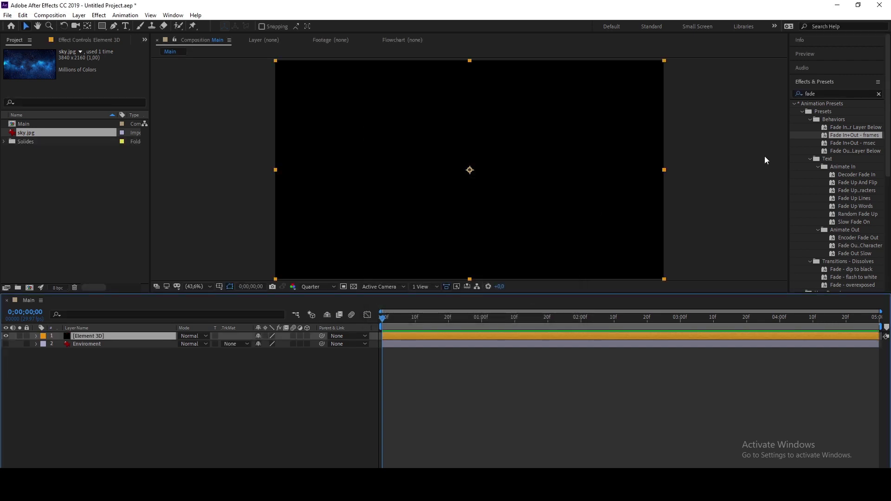
Apply the Video Copilot Element effect to the Element 3D solid.
{"action": "left_click", "coordinate": [838, 94]}
{"action": "type", "text": "elem"}
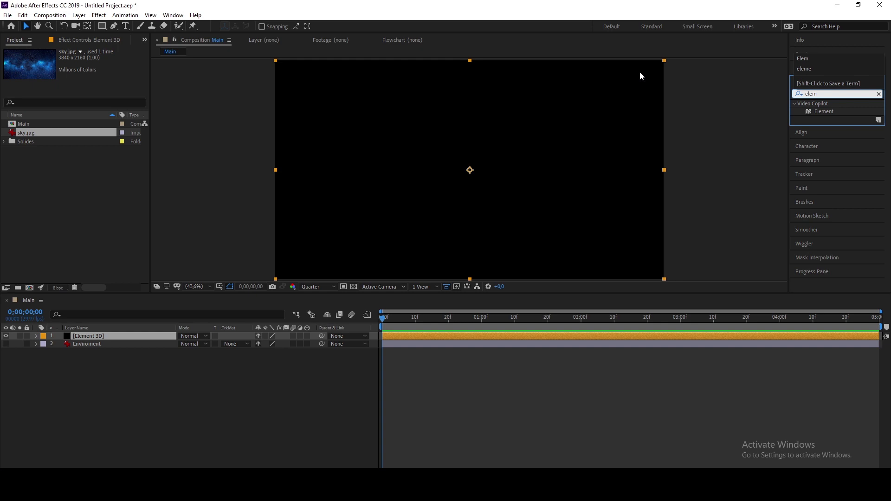
{"action": "double_click", "coordinate": [818, 114]}
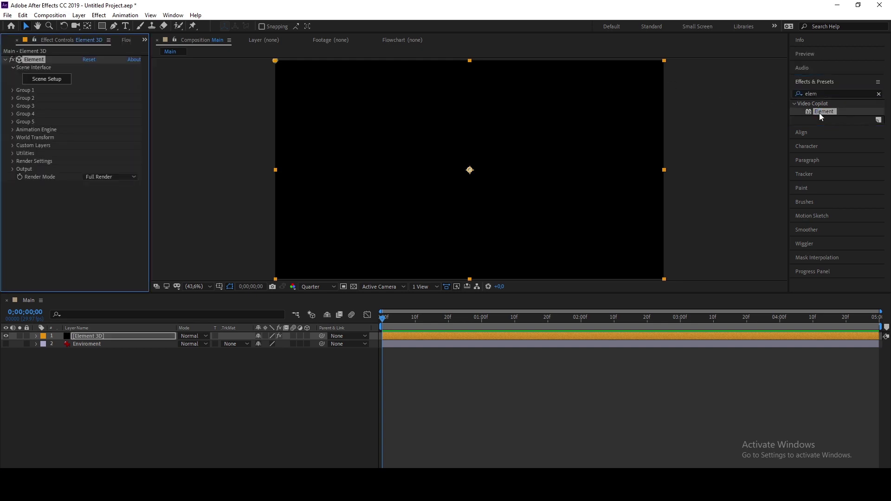
Set the Element effect's Custom Texture Maps Layer 1 to 2. Enviroment.
{"action": "left_click", "coordinate": [47, 79]}
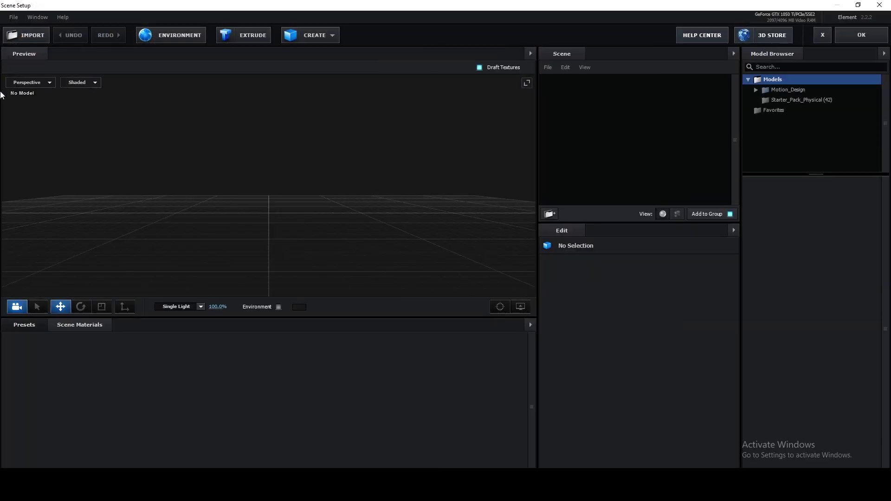
{"action": "left_click", "coordinate": [880, 5]}
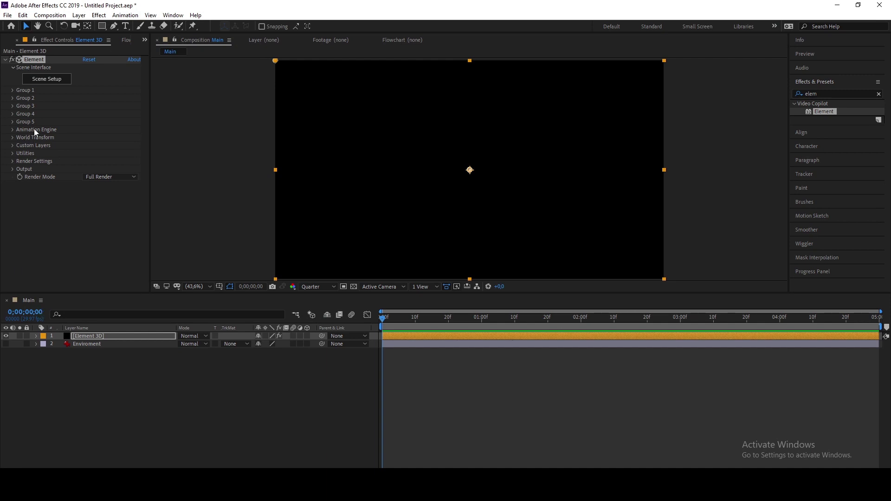
{"action": "left_click", "coordinate": [13, 144]}
{"action": "left_click", "coordinate": [22, 162]}
{"action": "scroll", "coordinate": [29, 163], "scroll_direction": "down", "scroll_amount": 1}
{"action": "left_click", "coordinate": [92, 130]}
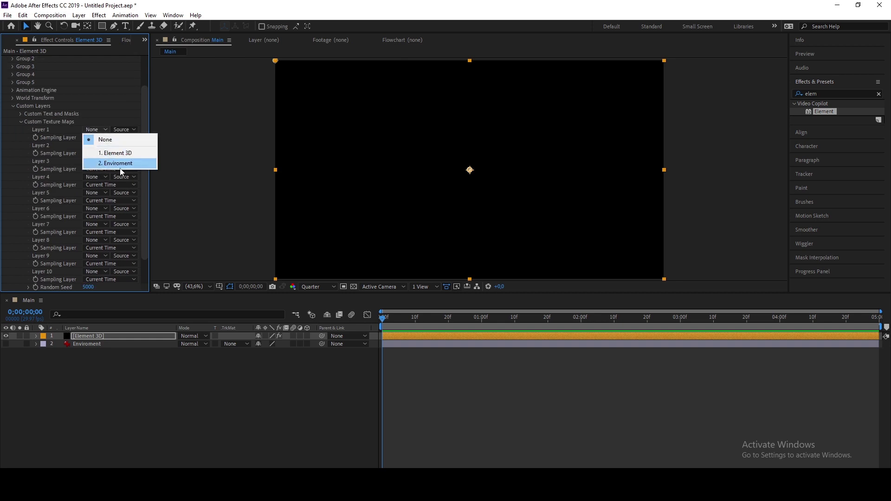
{"action": "left_click", "coordinate": [103, 165]}
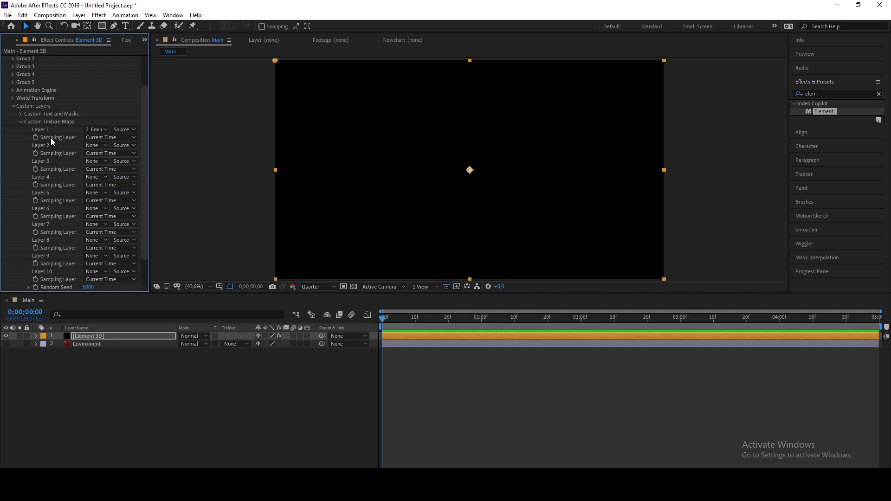
{"action": "scroll", "coordinate": [51, 138], "scroll_direction": "up", "scroll_amount": 2}
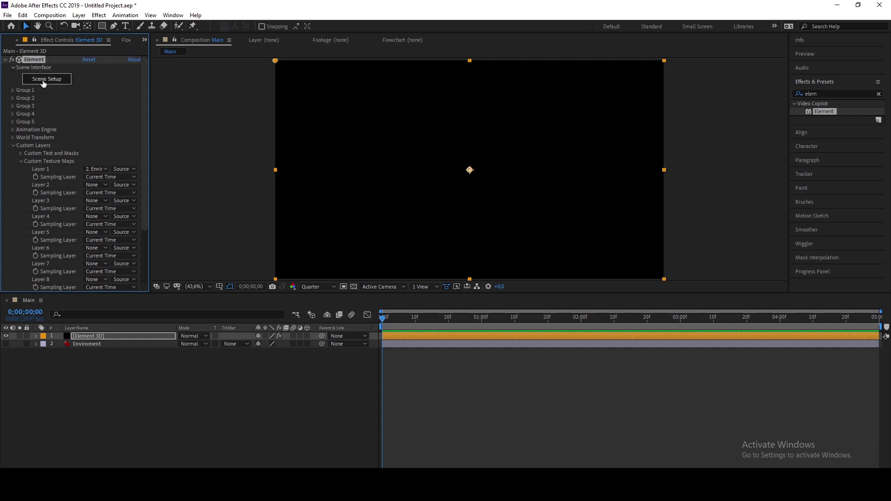
In Scene Setup, import the ocean OBJ sequence ocean_0.obj from 3D Model > Ocean > Ocean 2.
{"action": "left_click", "coordinate": [47, 79]}
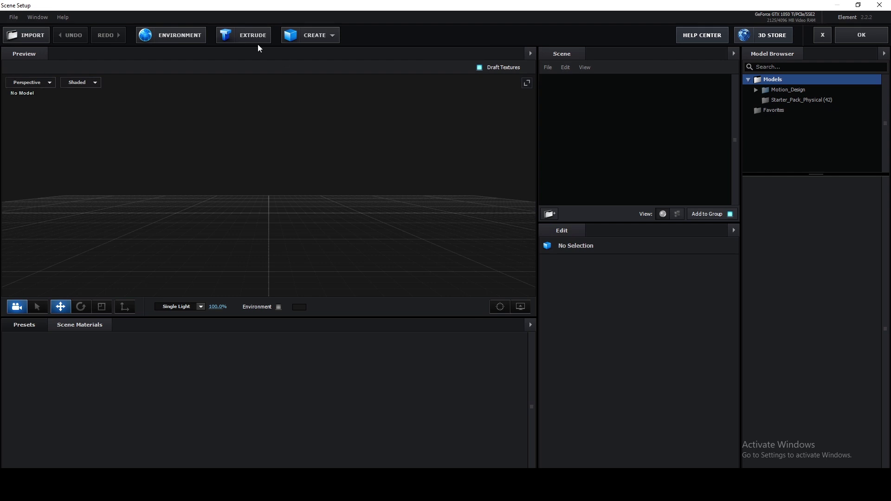
{"action": "left_click", "coordinate": [14, 16]}
{"action": "mouse_move", "coordinate": [18, 32]}
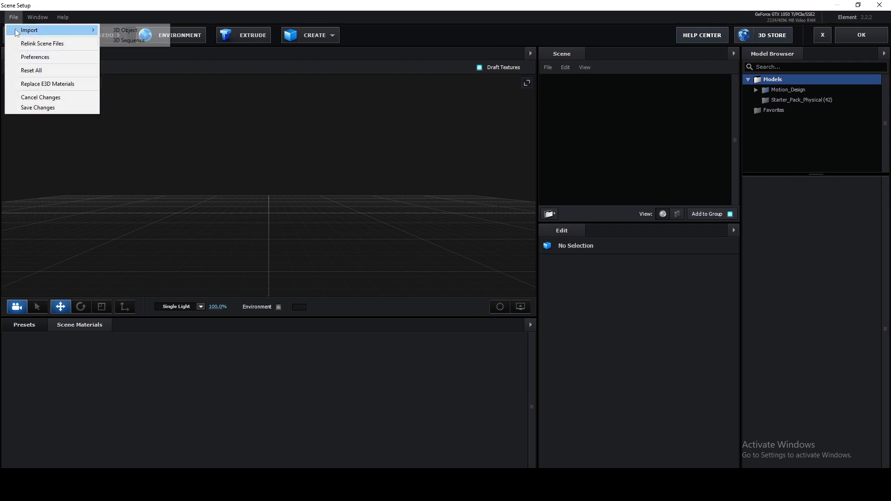
{"action": "left_click", "coordinate": [120, 41]}
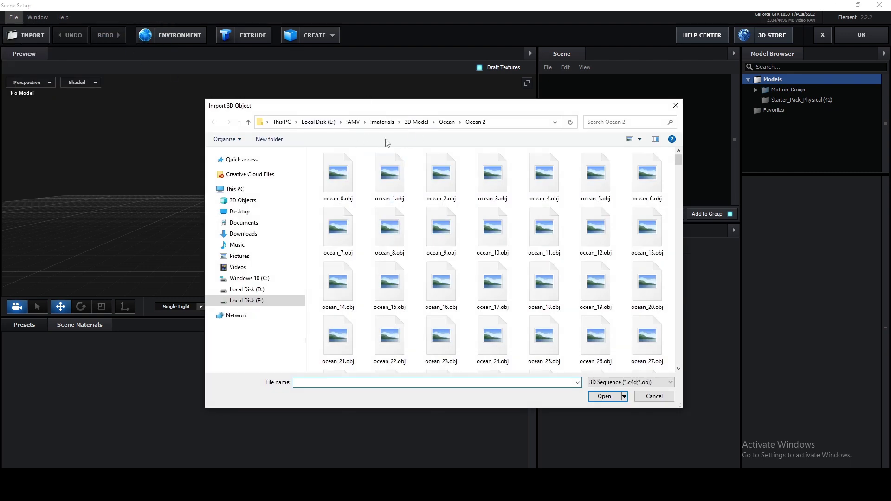
{"action": "left_click", "coordinate": [416, 122]}
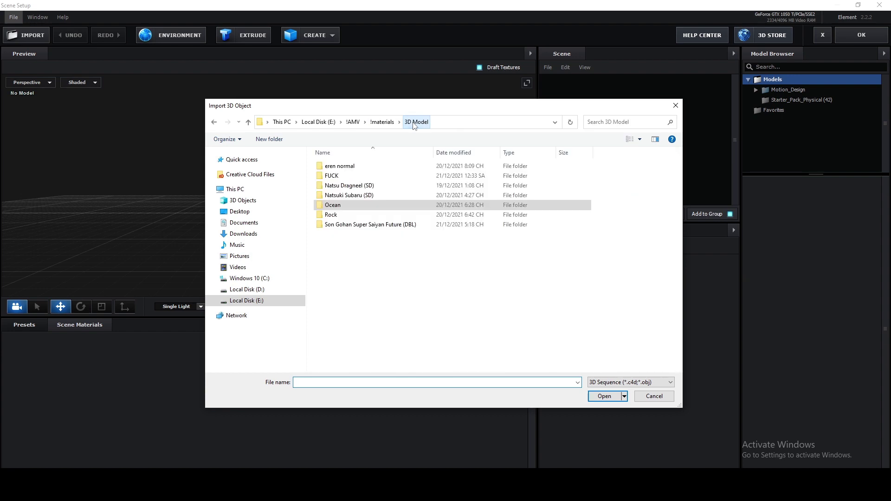
{"action": "double_click", "coordinate": [345, 205]}
{"action": "left_click", "coordinate": [347, 181]}
{"action": "double_click", "coordinate": [348, 181]}
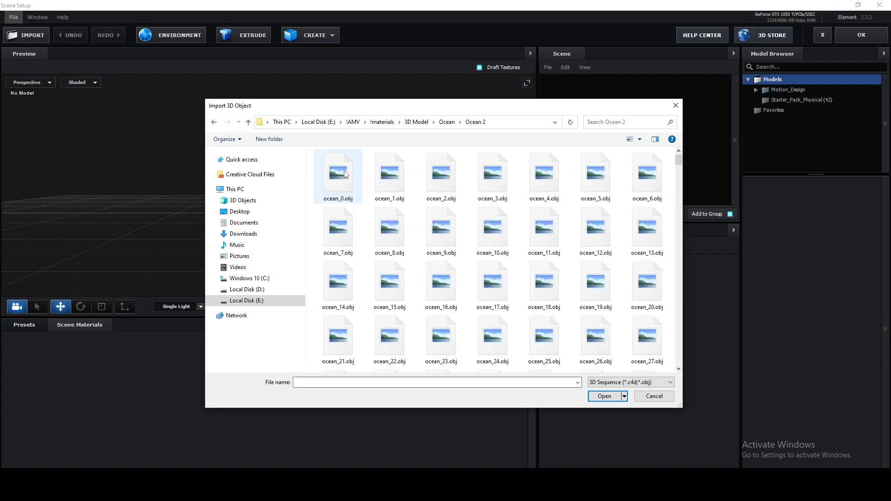
{"action": "double_click", "coordinate": [345, 188]}
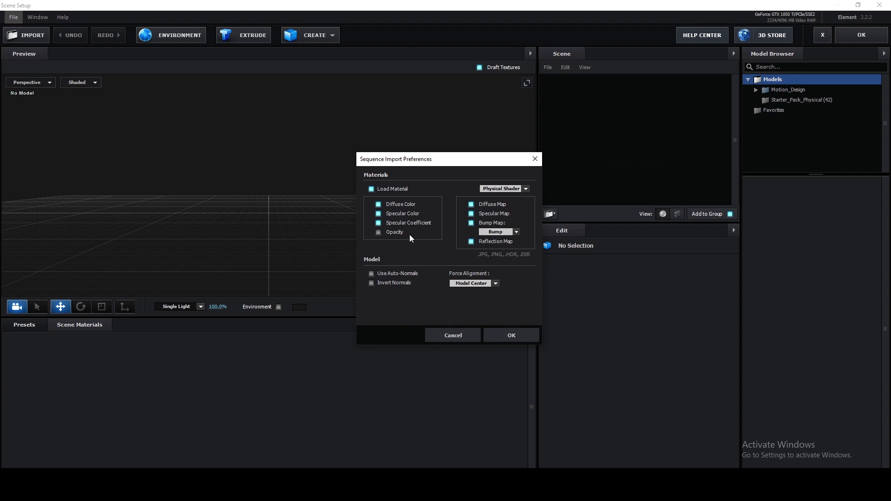
Load the 601-frame ocean with opacity materials and bottom alignment, viewed from above.
{"action": "left_click", "coordinate": [379, 232]}
{"action": "left_click", "coordinate": [483, 284]}
{"action": "left_click", "coordinate": [489, 317]}
{"action": "left_click", "coordinate": [500, 339]}
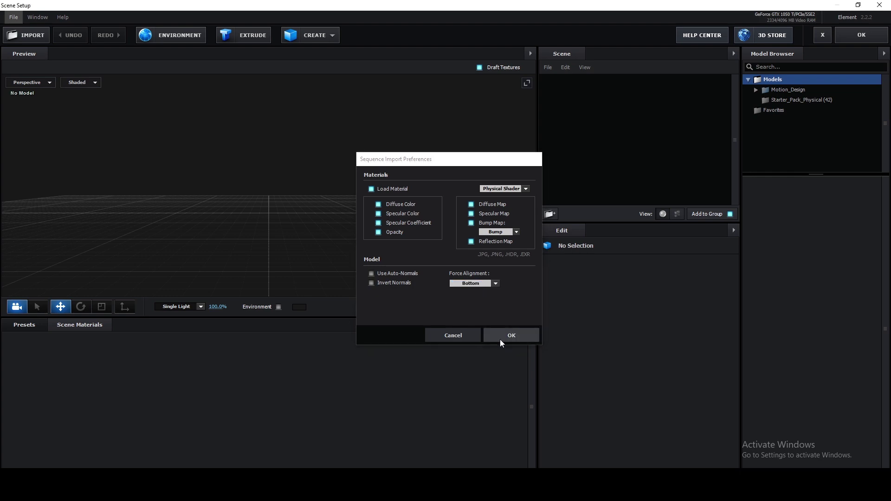
{"action": "left_click_drag", "start_coordinate": [351, 255], "coordinate": [275, 221]}
{"action": "scroll", "coordinate": [274, 221], "scroll_direction": "up", "scroll_amount": 4}
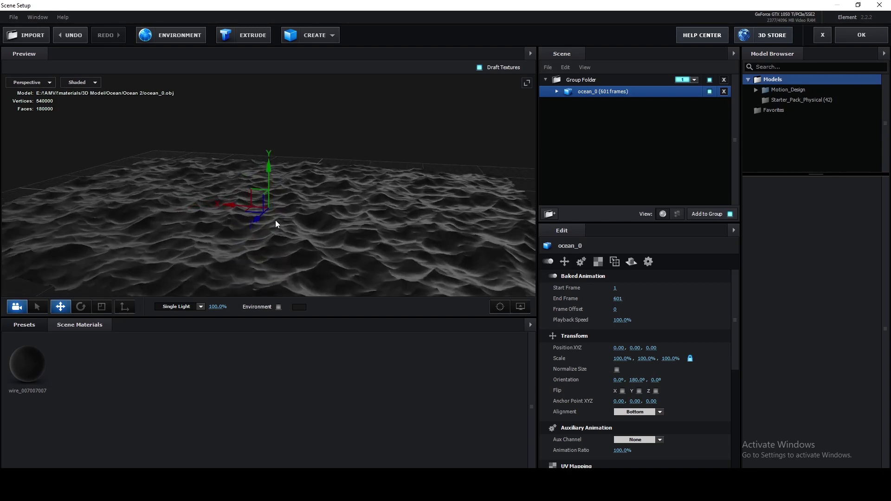
Drag the Pro_Shaders_2 Translucent blue_glass material preset onto the ocean.
{"action": "left_click_drag", "start_coordinate": [426, 243], "coordinate": [347, 247]}
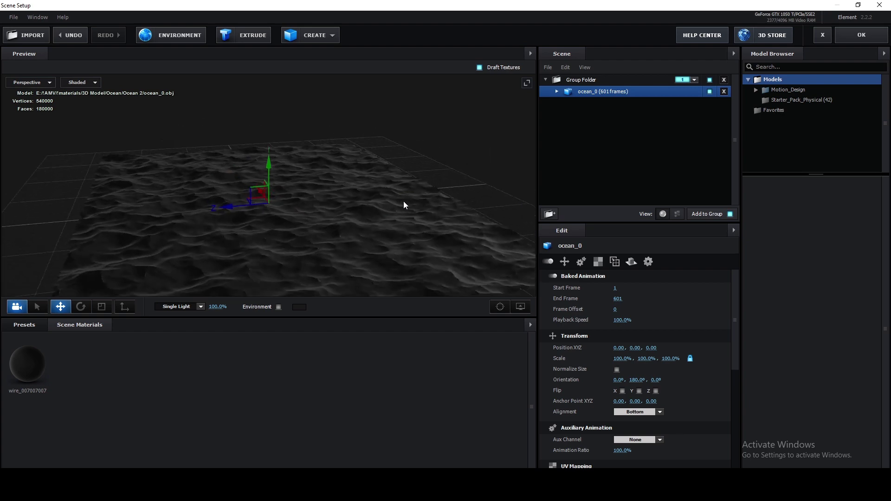
{"action": "left_click", "coordinate": [31, 325]}
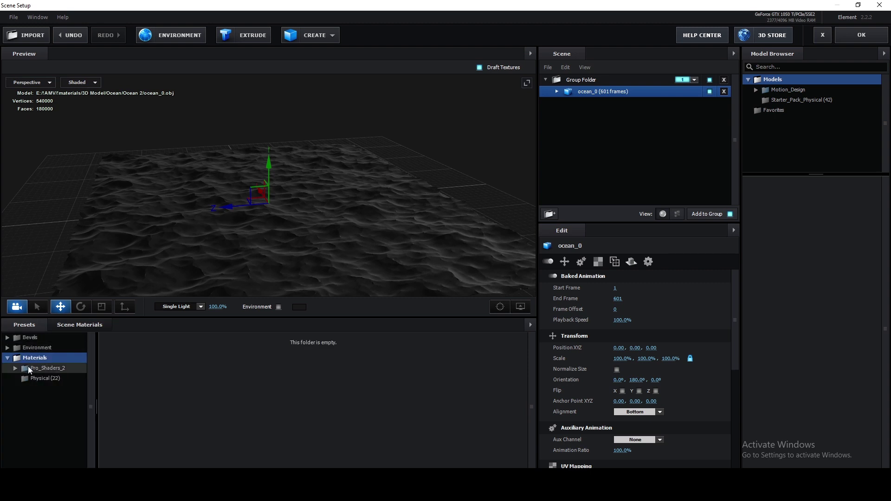
{"action": "double_click", "coordinate": [28, 367]}
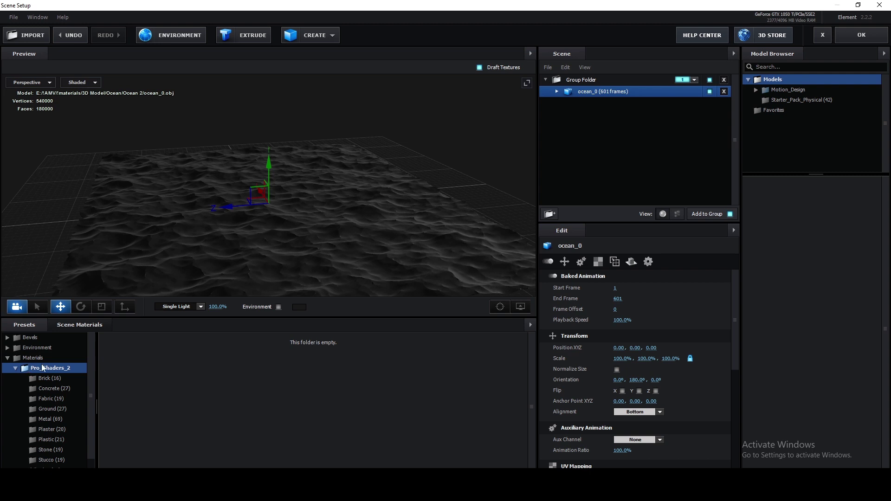
{"action": "scroll", "coordinate": [44, 373], "scroll_direction": "down", "scroll_amount": 1}
{"action": "left_click", "coordinate": [55, 457]}
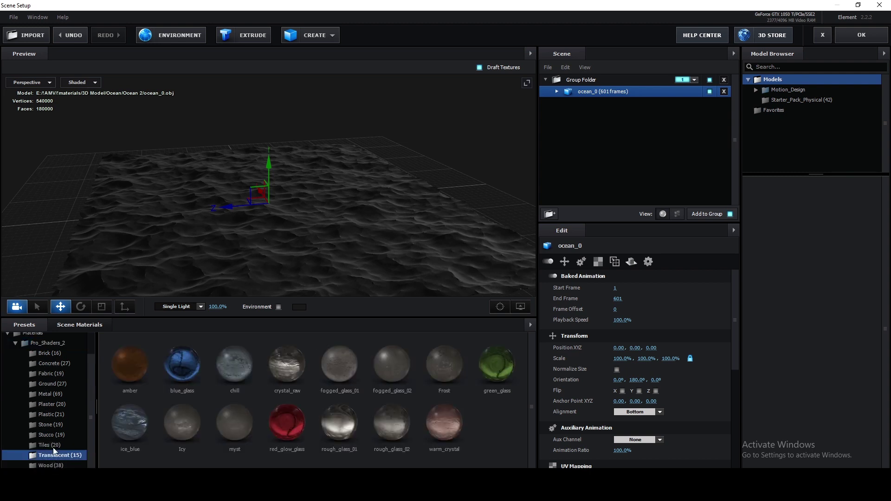
{"action": "left_click_drag", "start_coordinate": [181, 365], "coordinate": [296, 249]}
Inspect the blue ocean and select ocean_0's blue_glass material to edit its settings.
{"action": "left_click_drag", "start_coordinate": [409, 248], "coordinate": [388, 258]}
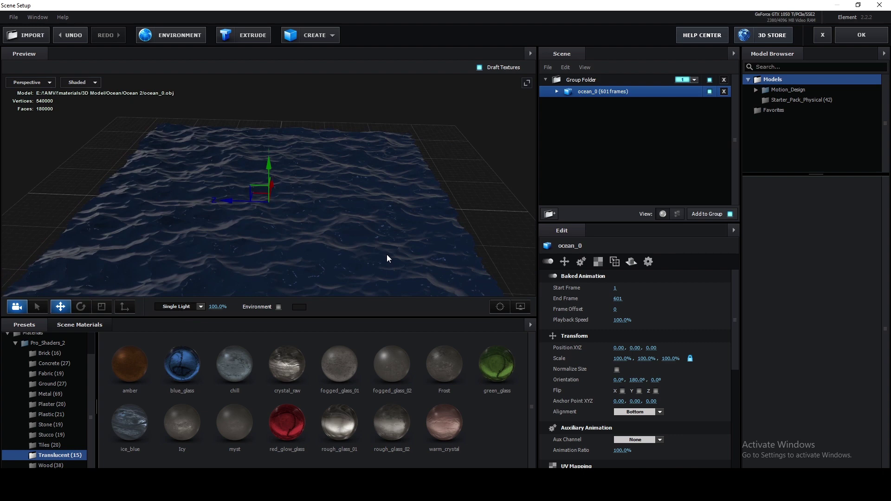
{"action": "scroll", "coordinate": [28, 348], "scroll_direction": "up", "scroll_amount": 2}
{"action": "left_click", "coordinate": [7, 339]}
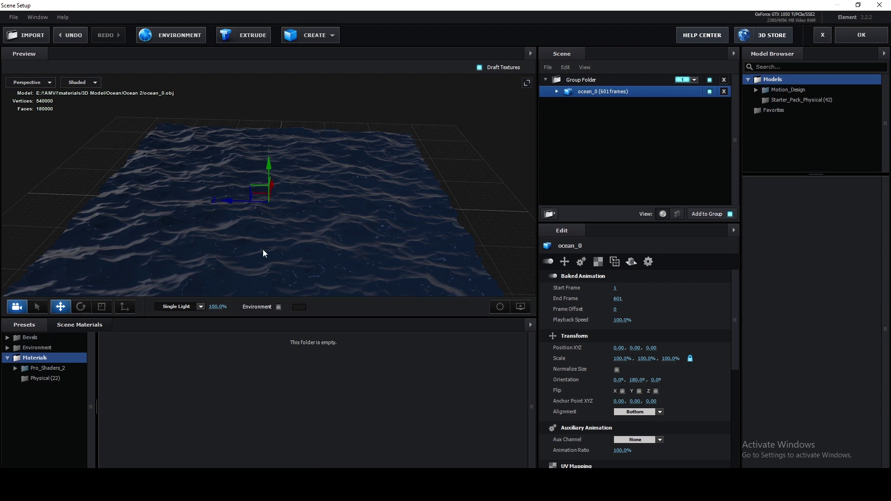
{"action": "left_click_drag", "start_coordinate": [440, 244], "coordinate": [374, 205]}
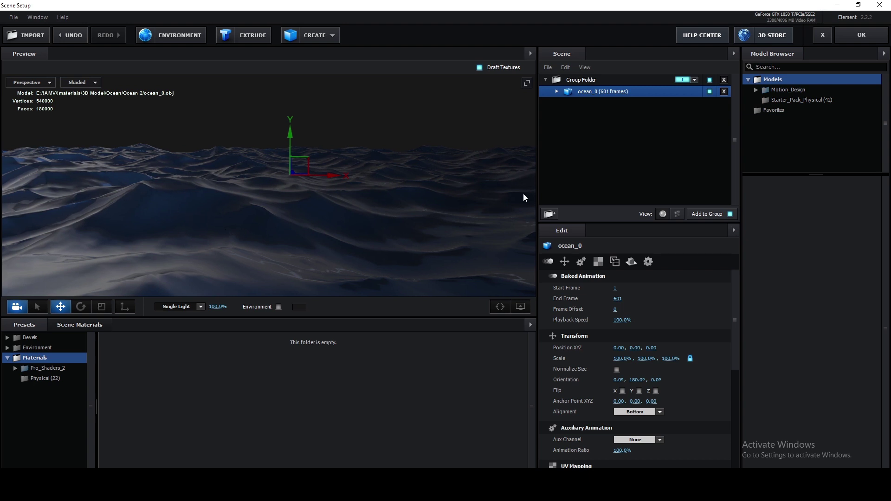
{"action": "left_click", "coordinate": [557, 91]}
{"action": "left_click", "coordinate": [584, 103]}
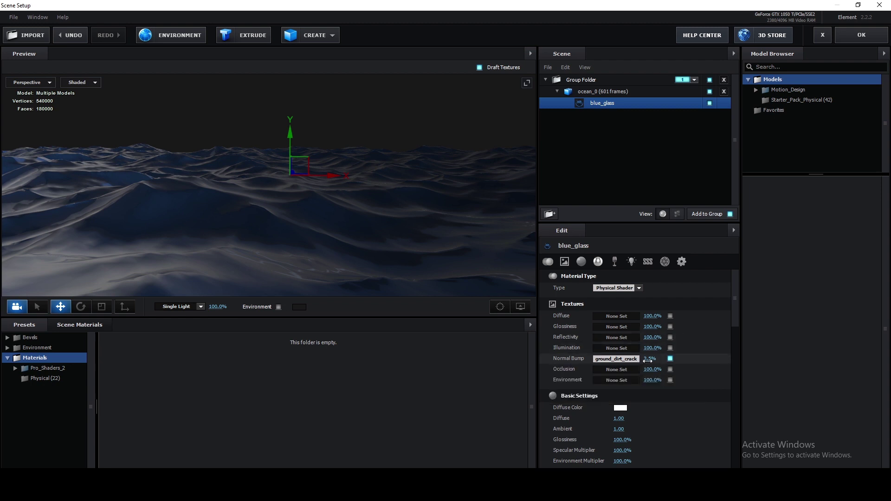
Raise the normal bump strength and tile its texture with UV Repeat 10 by 10.
{"action": "left_click_drag", "start_coordinate": [649, 359], "coordinate": [678, 359]}
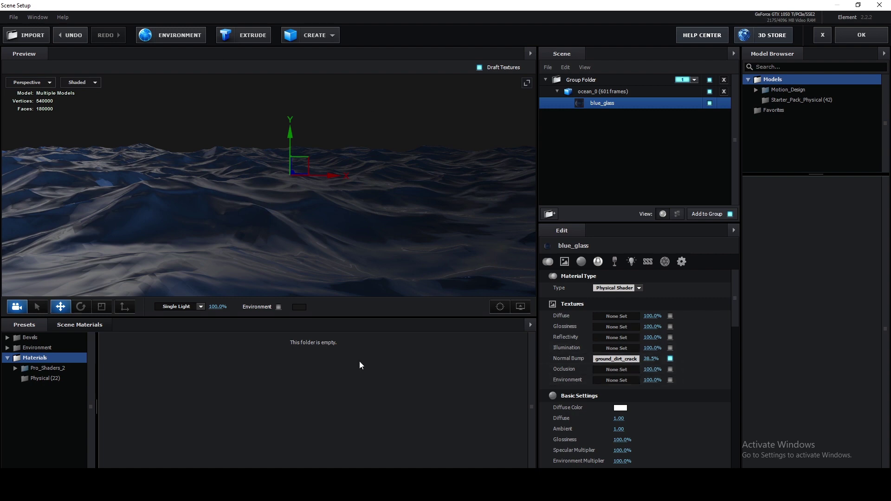
{"action": "left_click", "coordinate": [605, 360]}
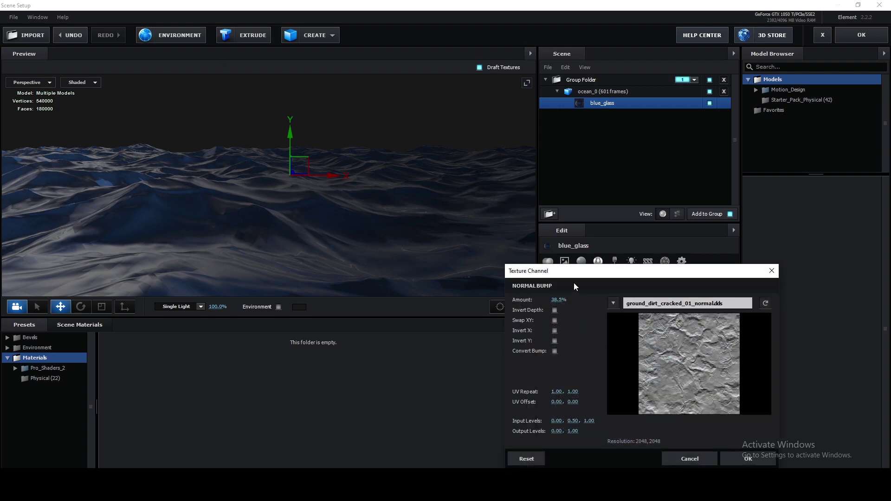
{"action": "left_click", "coordinate": [558, 218]}
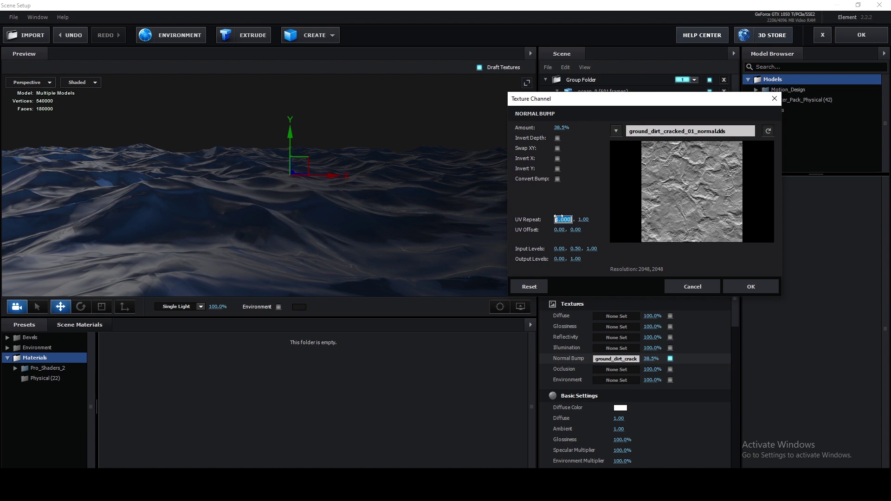
{"action": "type", "text": "10"}
{"action": "key", "text": "Tab"}
{"action": "type", "text": "10"}
{"action": "key", "text": "Return"}
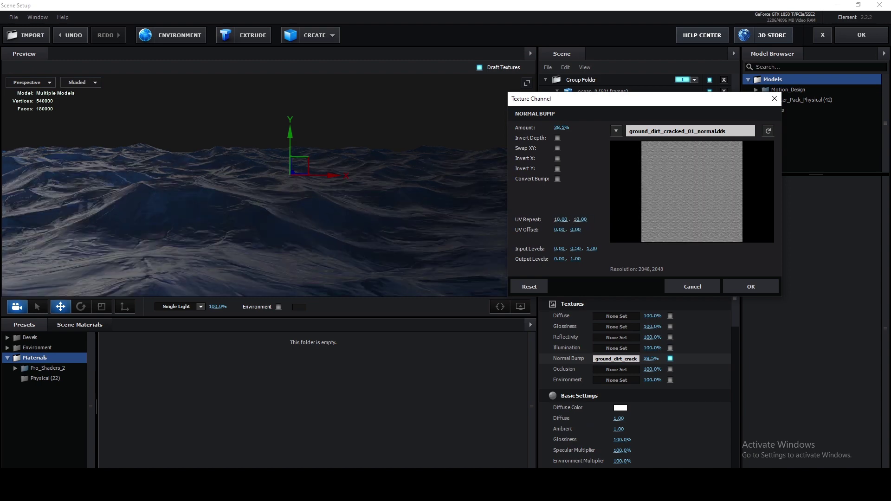
{"action": "left_click", "coordinate": [758, 284]}
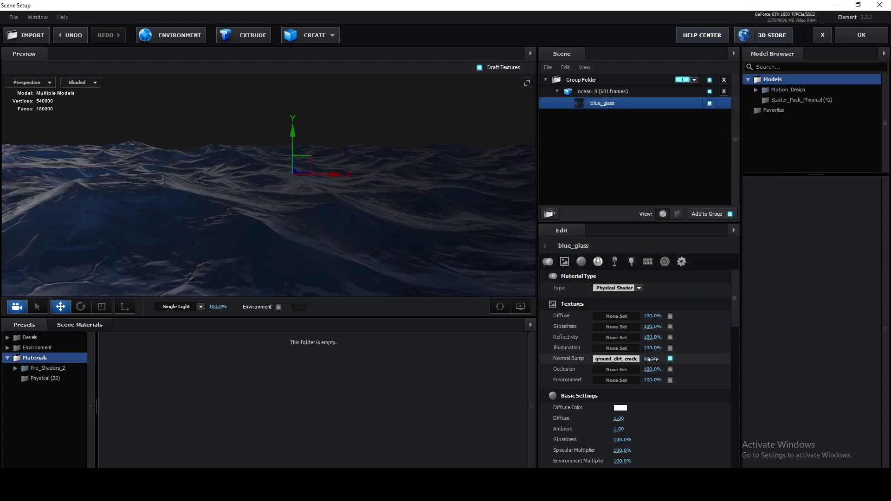
{"action": "left_click_drag", "start_coordinate": [649, 359], "coordinate": [660, 360]}
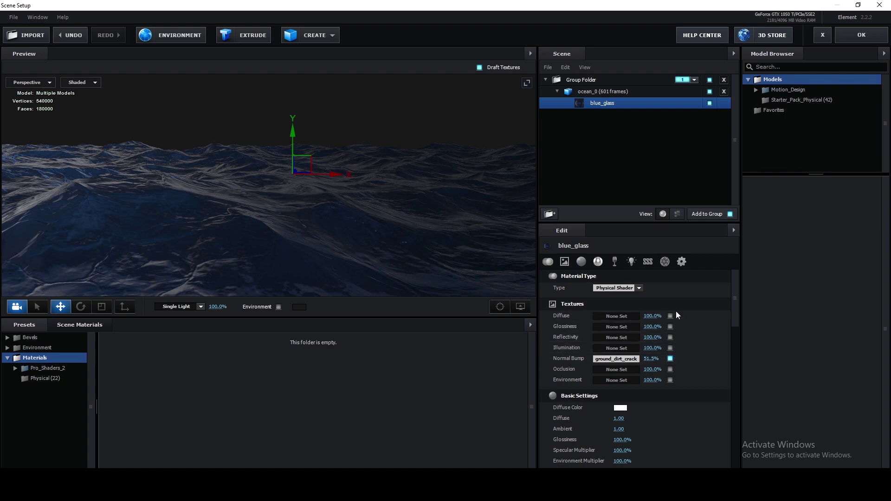
{"action": "left_click_drag", "start_coordinate": [380, 232], "coordinate": [267, 210]}
Use Custom Layer 1 (sky.jpg) as environment at -76% saturation, 9% brightness, 18% contrast.
{"action": "left_click", "coordinate": [185, 42]}
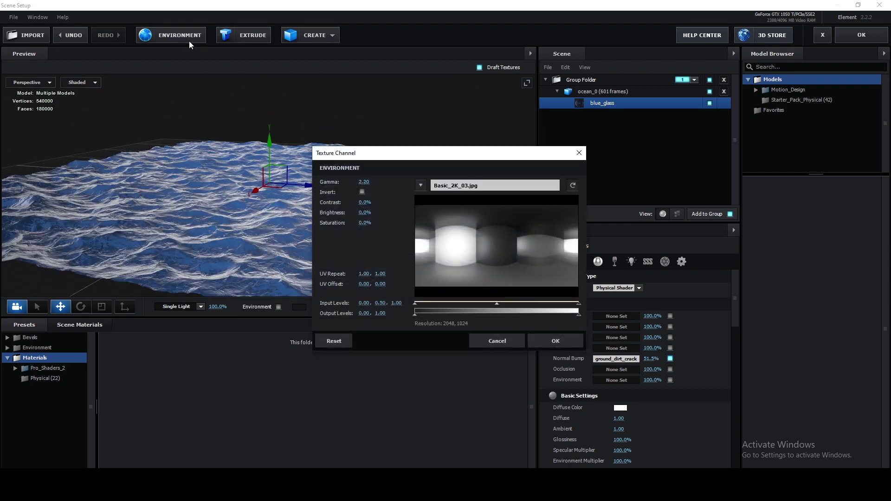
{"action": "left_click", "coordinate": [427, 186]}
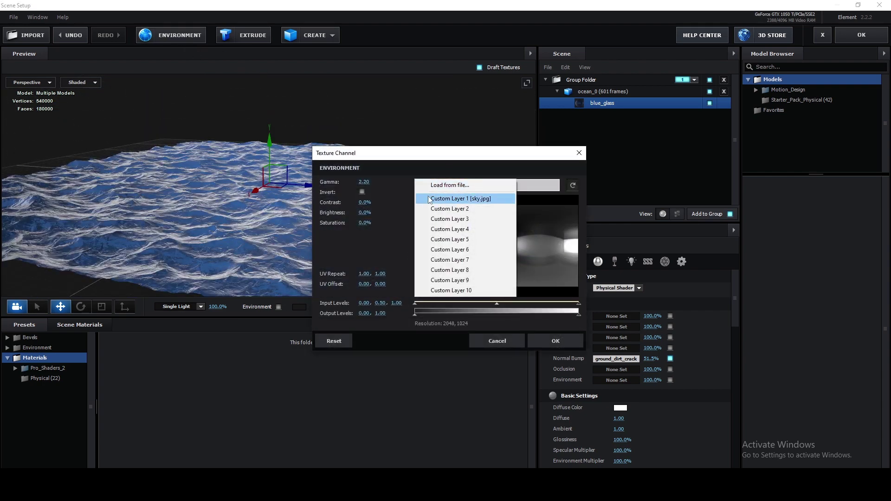
{"action": "left_click", "coordinate": [430, 199]}
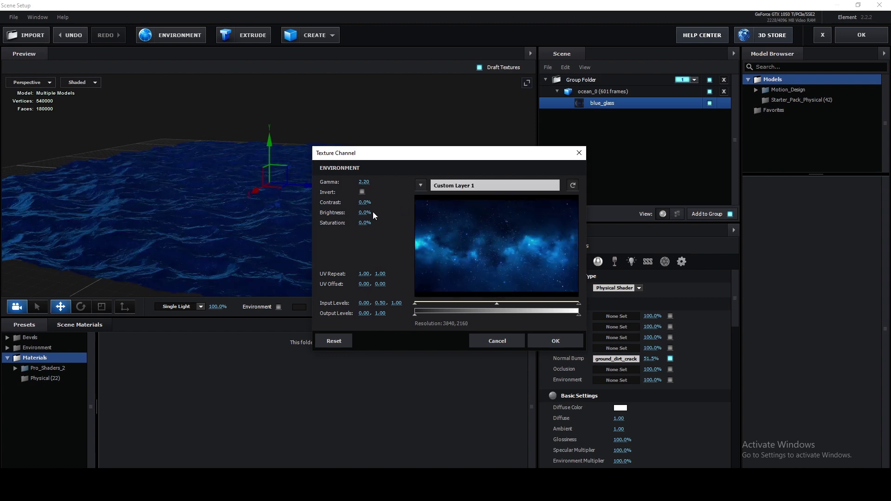
{"action": "mouse_move", "coordinate": [364, 222]}
{"action": "left_mouse_down"}
{"action": "mouse_move", "coordinate": [306, 217]}
{"action": "mouse_move", "coordinate": [365, 213]}
{"action": "left_mouse_up"}
{"action": "left_click_drag", "start_coordinate": [357, 202], "coordinate": [370, 204]}
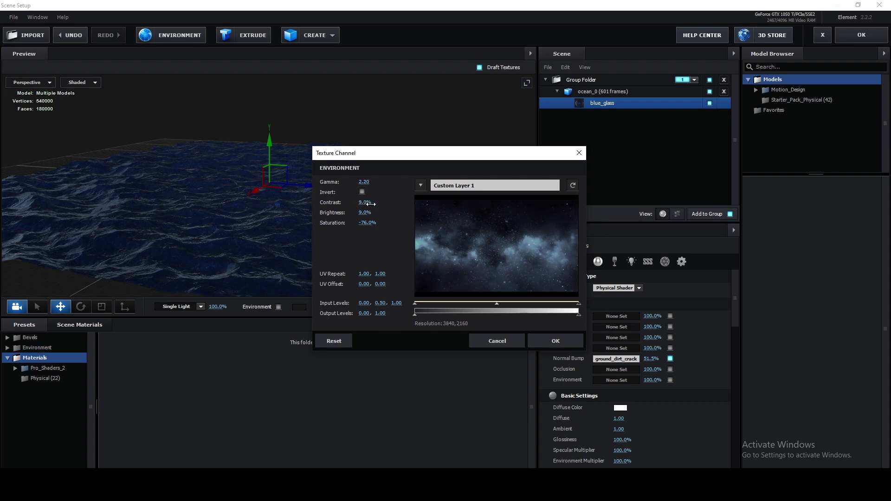
{"action": "left_click_drag", "start_coordinate": [374, 204], "coordinate": [374, 202]}
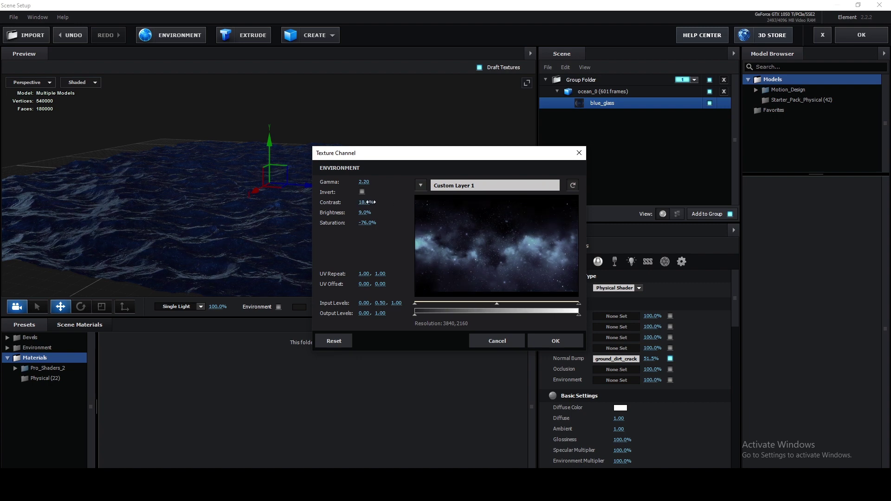
{"action": "left_click", "coordinate": [542, 340]}
{"action": "left_click_drag", "start_coordinate": [375, 243], "coordinate": [405, 236]}
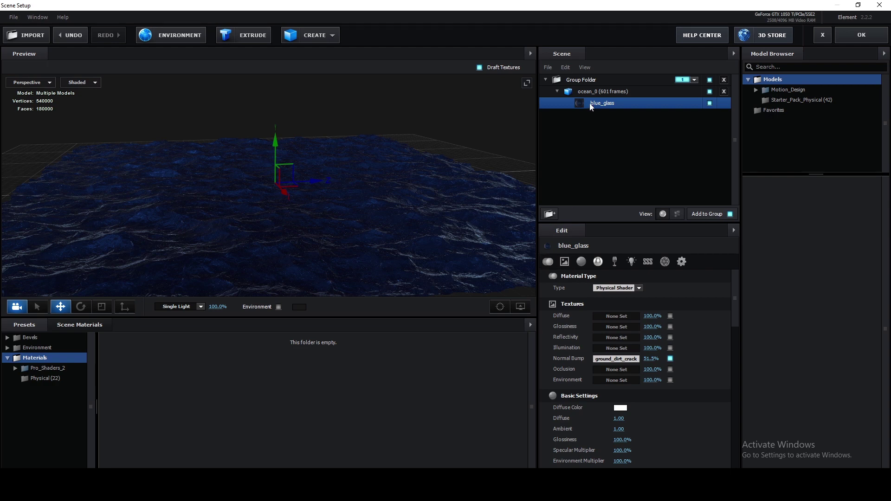
Turn the blue_glass material's reflectivity intensity down to 0%.
{"action": "left_click", "coordinate": [598, 93]}
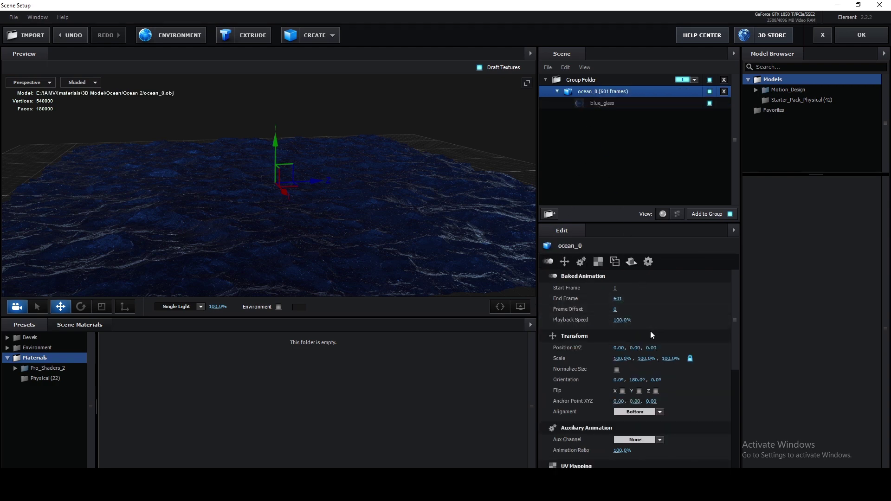
{"action": "scroll", "coordinate": [650, 331], "scroll_direction": "down", "scroll_amount": 2}
{"action": "scroll", "coordinate": [650, 330], "scroll_direction": "down", "scroll_amount": 5}
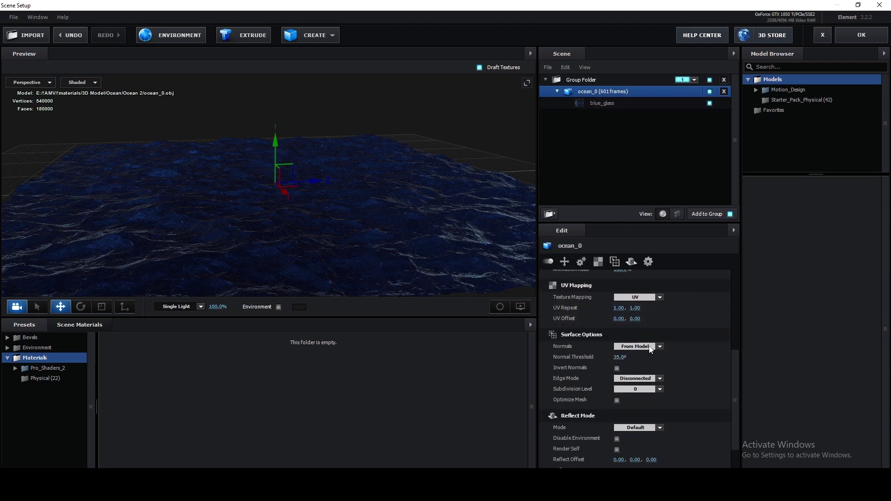
{"action": "scroll", "coordinate": [649, 345], "scroll_direction": "up", "scroll_amount": 6}
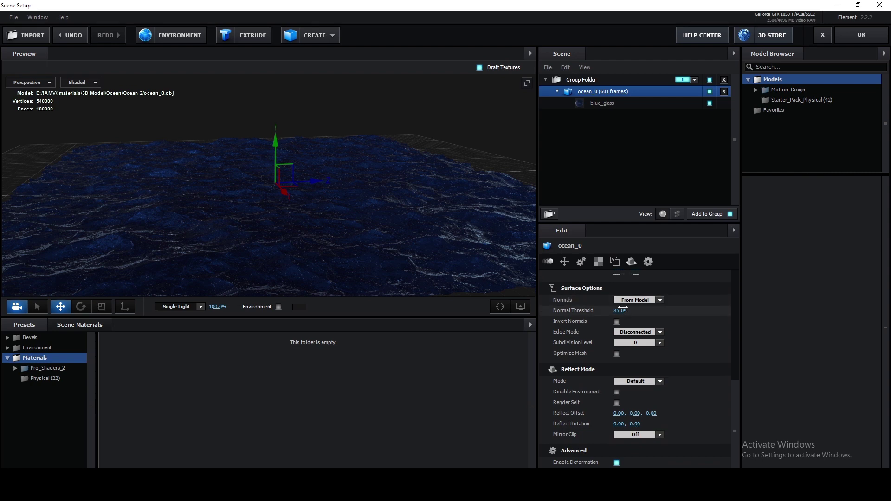
{"action": "left_click", "coordinate": [602, 102]}
{"action": "scroll", "coordinate": [646, 330], "scroll_direction": "down", "scroll_amount": 4}
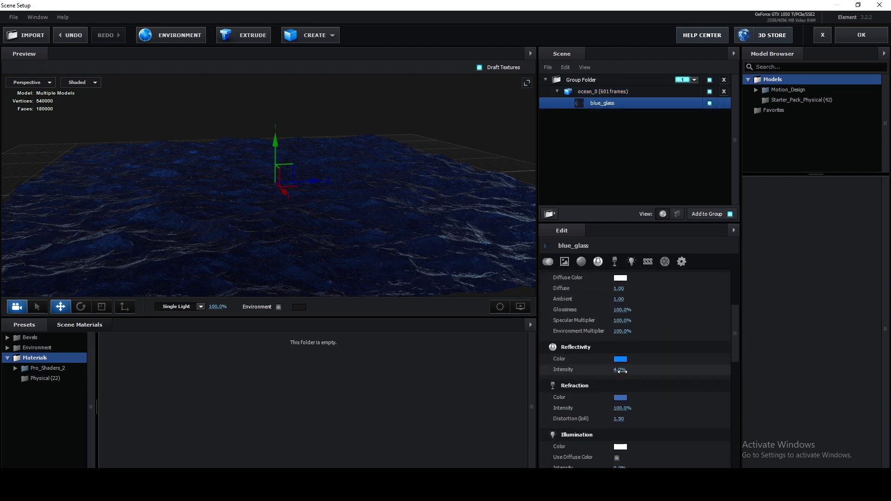
{"action": "left_click_drag", "start_coordinate": [681, 364], "coordinate": [514, 365]}
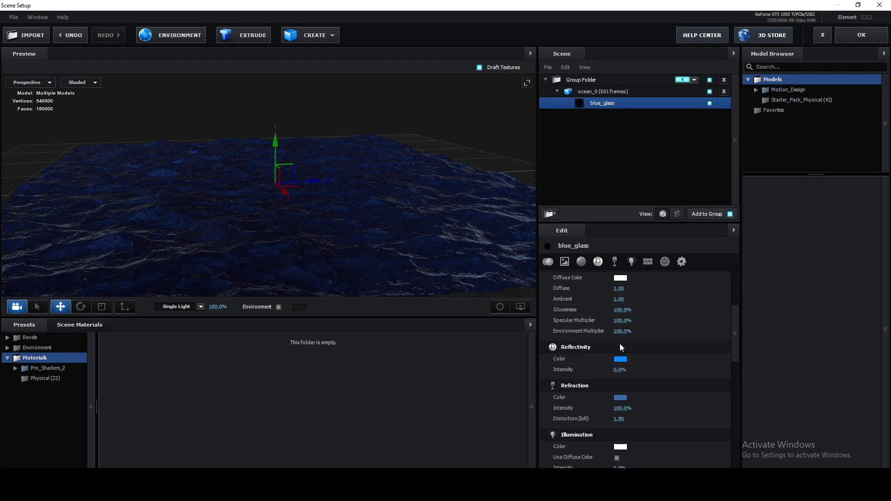
{"action": "scroll", "coordinate": [644, 342], "scroll_direction": "down", "scroll_amount": 3}
{"action": "scroll", "coordinate": [644, 339], "scroll_direction": "down", "scroll_amount": 10}
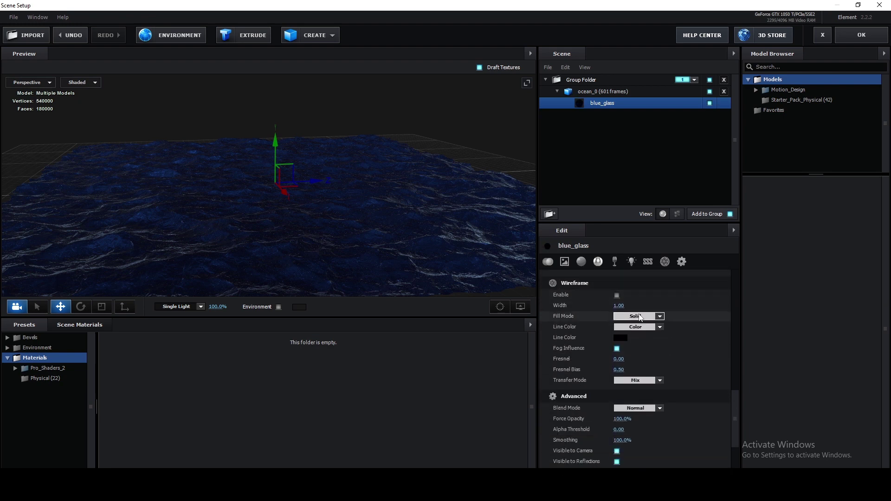
Set the ocean_0 model's Reflect Mode to Mirror Surface.
{"action": "left_click", "coordinate": [591, 91]}
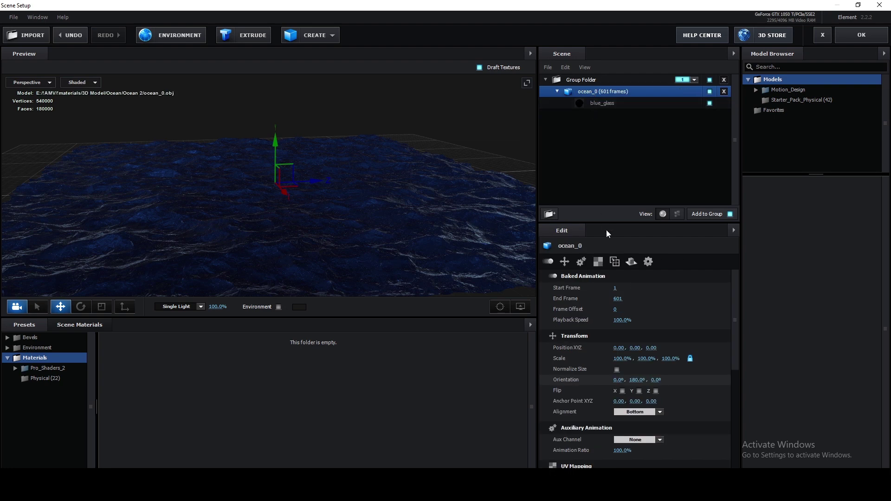
{"action": "left_click", "coordinate": [632, 264]}
{"action": "left_click", "coordinate": [632, 289]}
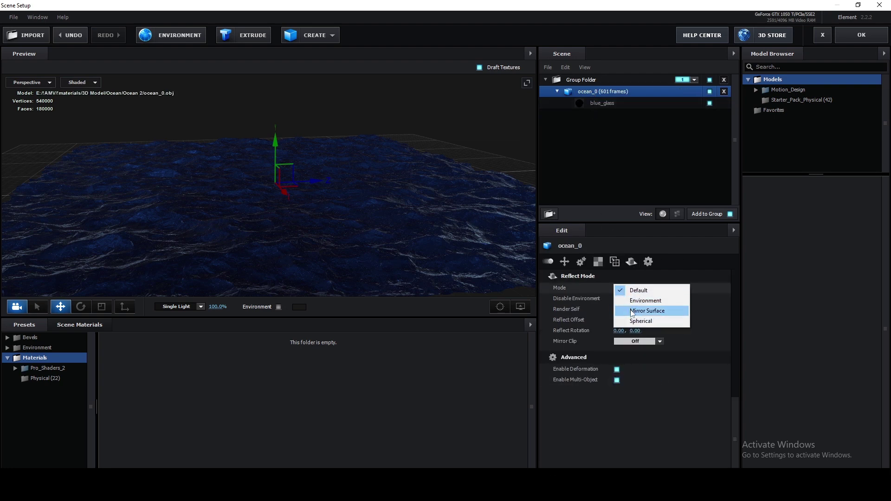
{"action": "left_click", "coordinate": [631, 311]}
{"action": "mouse_move", "coordinate": [444, 219]}
{"action": "left_mouse_down"}
{"action": "mouse_move", "coordinate": [435, 237]}
{"action": "mouse_move", "coordinate": [444, 216]}
{"action": "mouse_move", "coordinate": [368, 209]}
{"action": "mouse_move", "coordinate": [458, 211]}
{"action": "mouse_move", "coordinate": [450, 224]}
{"action": "left_mouse_up"}
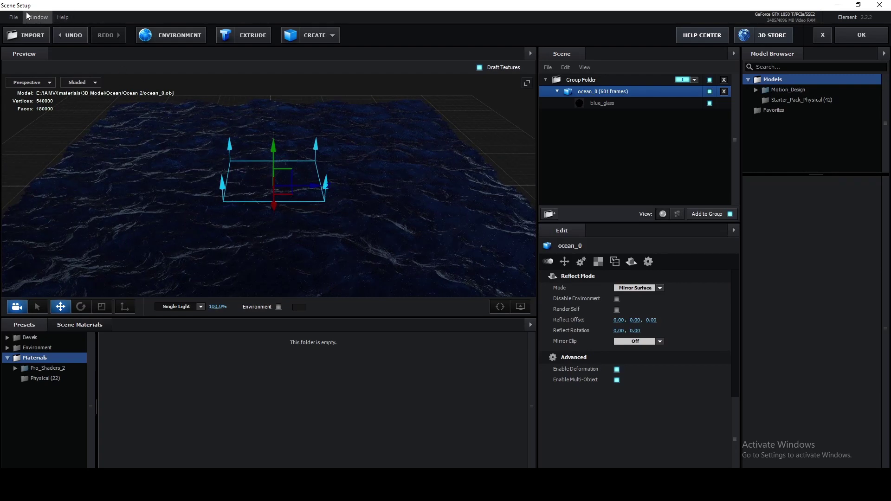
Import the Nordic Beach Rocky Ground model from the 3D Model > Rock folder.
{"action": "left_click", "coordinate": [26, 37]}
{"action": "left_click", "coordinate": [443, 123]}
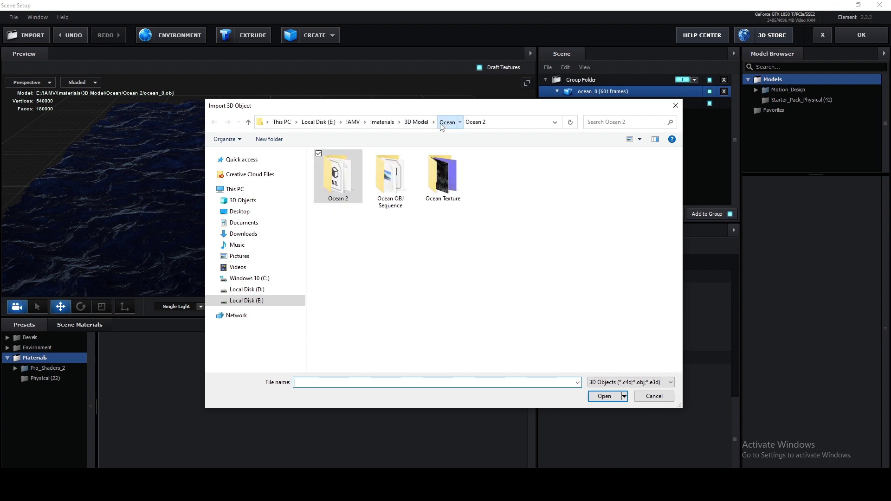
{"action": "left_click", "coordinate": [417, 122]}
{"action": "double_click", "coordinate": [339, 215]}
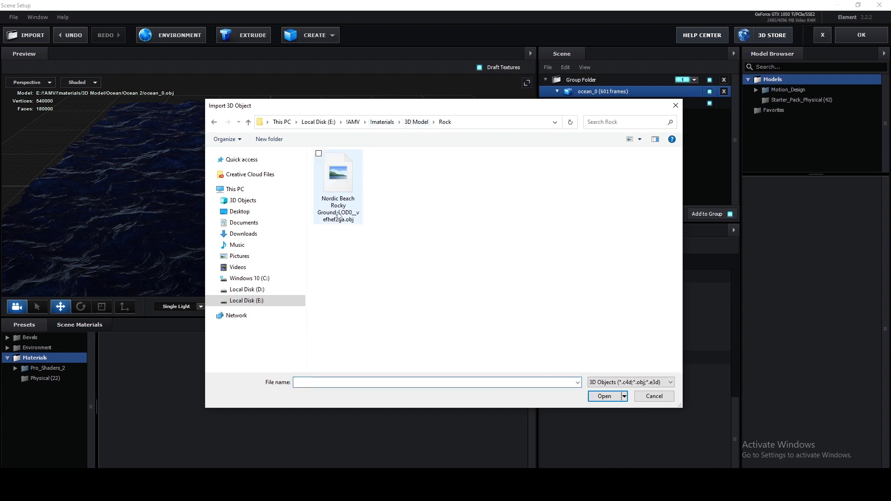
{"action": "double_click", "coordinate": [330, 184]}
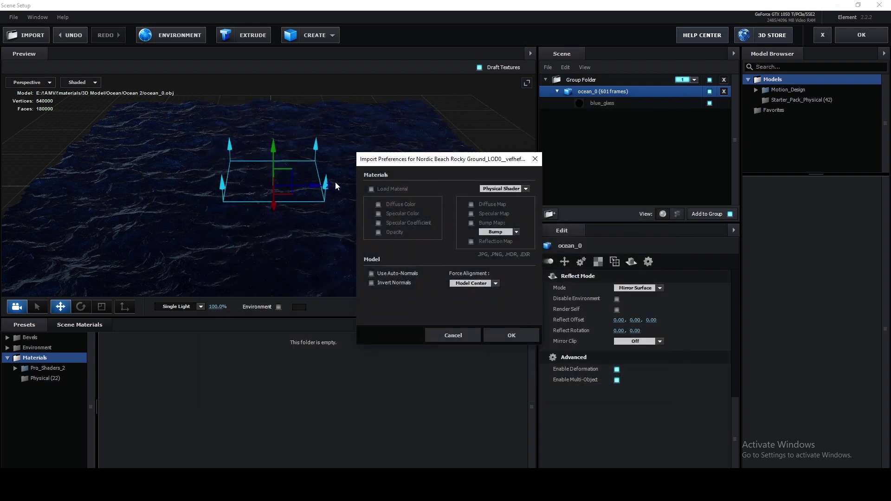
{"action": "left_click", "coordinate": [518, 336]}
Put the rock model in its own group folder below the ocean, assigned to channel 2.
{"action": "left_click_drag", "start_coordinate": [594, 92], "coordinate": [587, 127]}
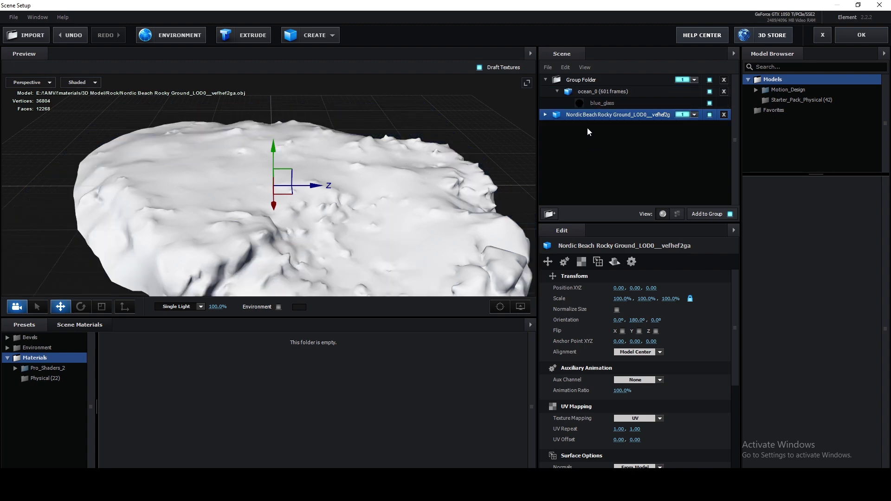
{"action": "left_click", "coordinate": [550, 213]}
{"action": "left_click", "coordinate": [684, 114]}
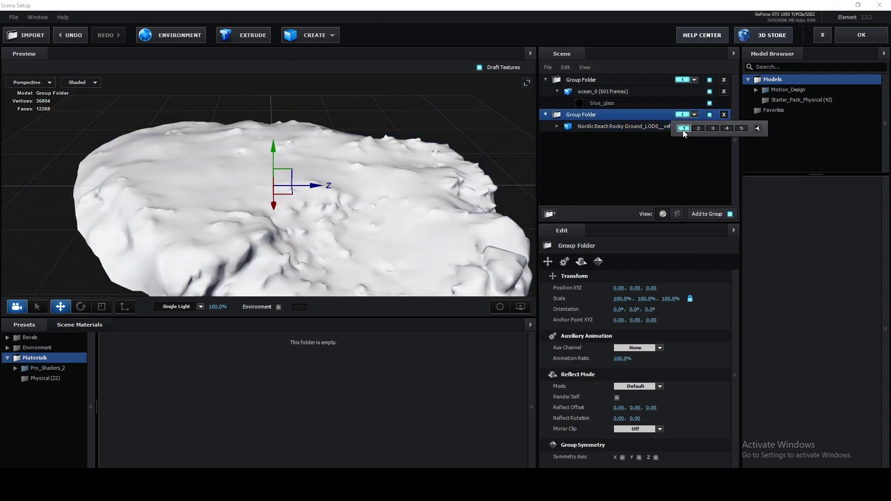
{"action": "left_click", "coordinate": [698, 128]}
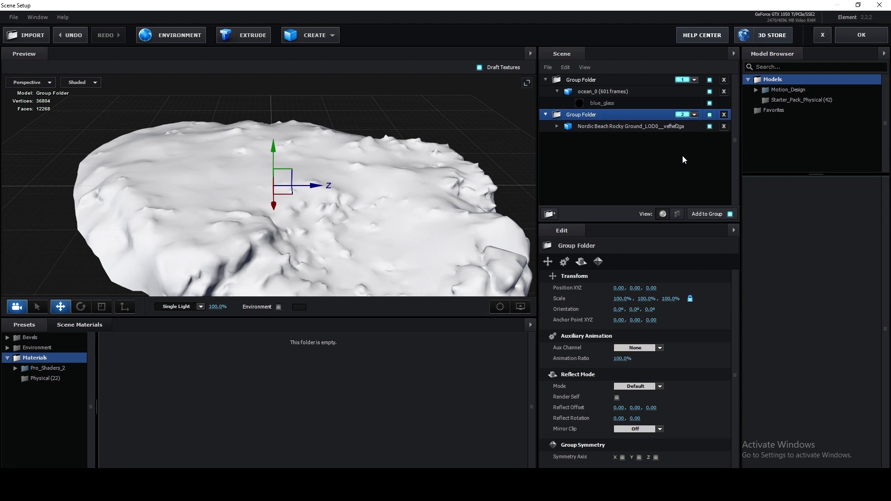
{"action": "left_click", "coordinate": [557, 126]}
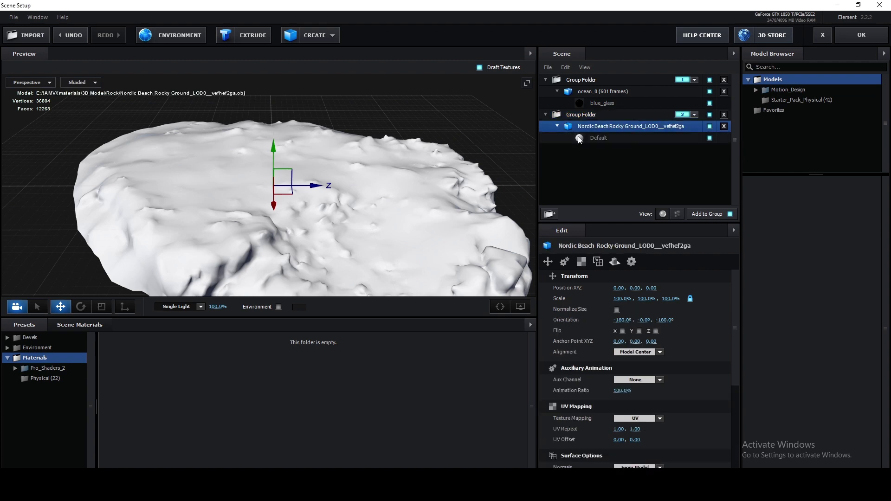
Select the rock's Default material and start loading a diffuse texture from Local Disk (E:).
{"action": "left_click", "coordinate": [583, 142]}
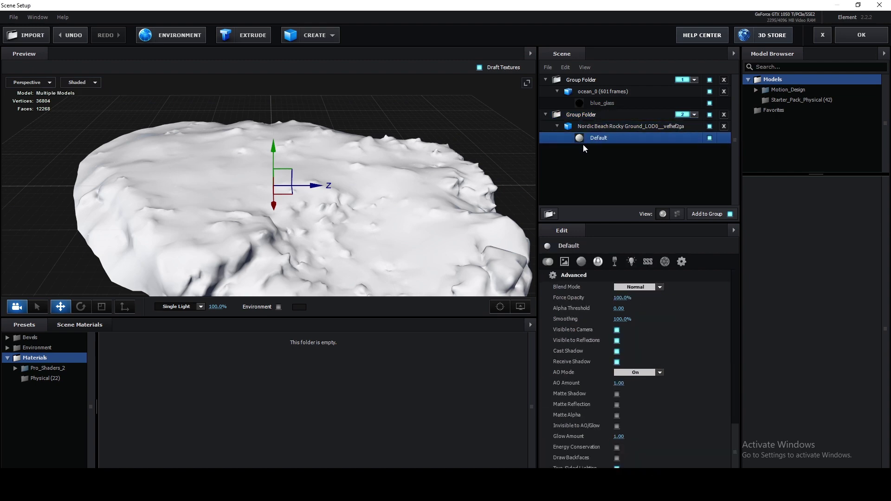
{"action": "left_click", "coordinate": [564, 262]}
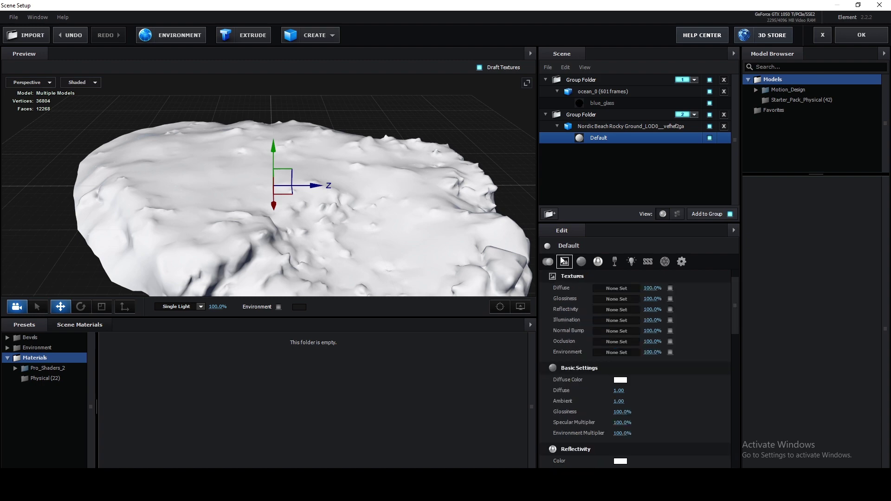
{"action": "left_click", "coordinate": [608, 288]}
{"action": "left_click", "coordinate": [613, 233]}
{"action": "left_click", "coordinate": [619, 235]}
{"action": "left_click_drag", "start_coordinate": [588, 214], "coordinate": [477, 79]}
{"action": "left_click", "coordinate": [473, 87]}
{"action": "left_click", "coordinate": [417, 217]}
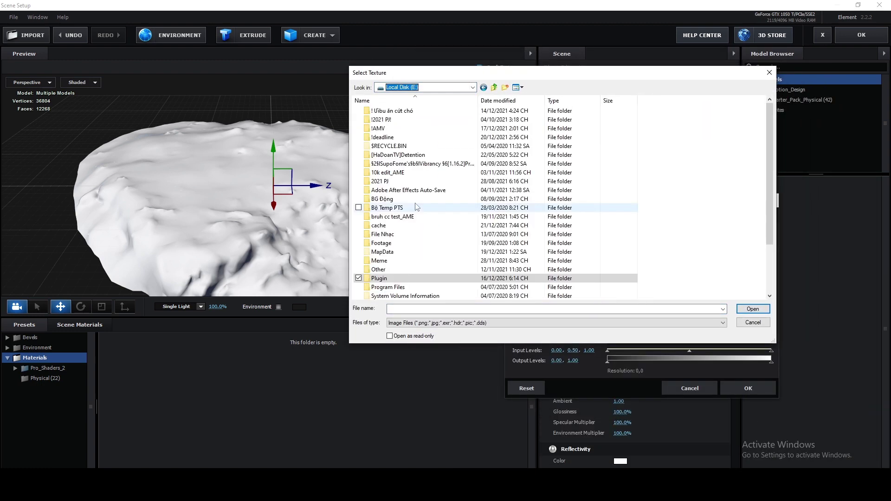
Load the Albedo map from !AMV > materials > 3D Model > Rock as the diffuse texture.
{"action": "double_click", "coordinate": [395, 129]}
{"action": "double_click", "coordinate": [395, 129]}
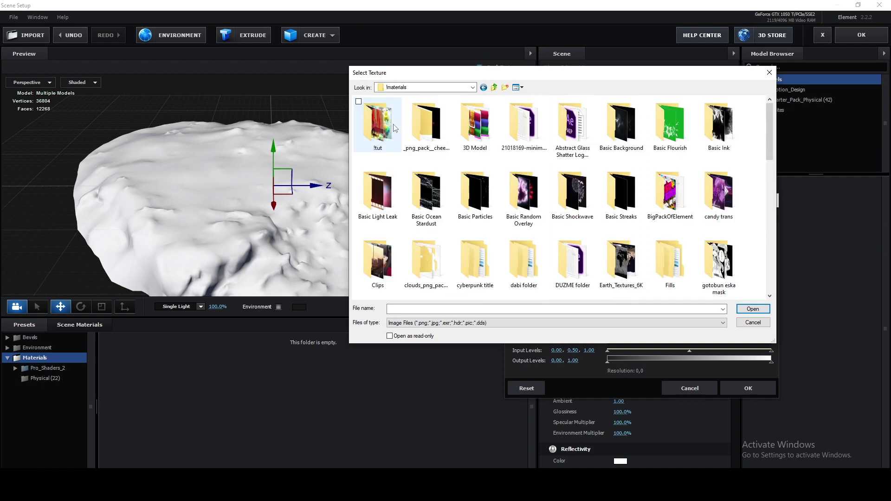
{"action": "double_click", "coordinate": [475, 141]}
{"action": "left_click", "coordinate": [396, 155]}
{"action": "double_click", "coordinate": [397, 156]}
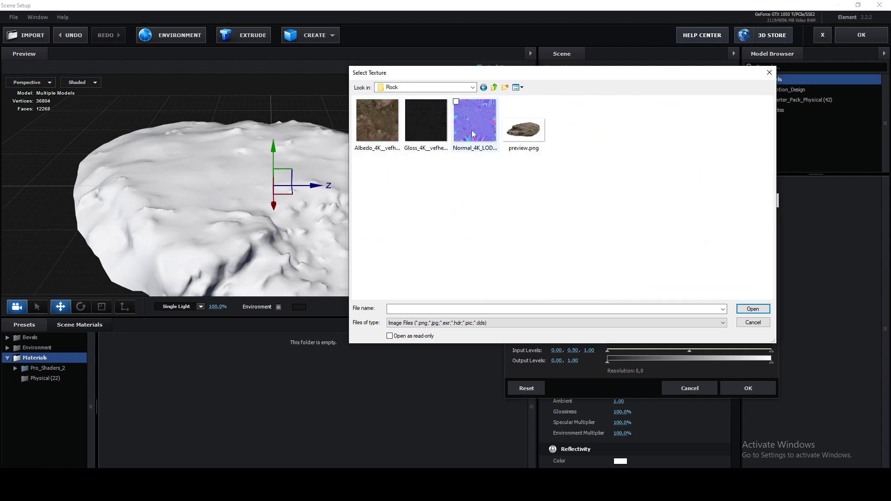
{"action": "left_click_drag", "start_coordinate": [479, 76], "coordinate": [242, 75]}
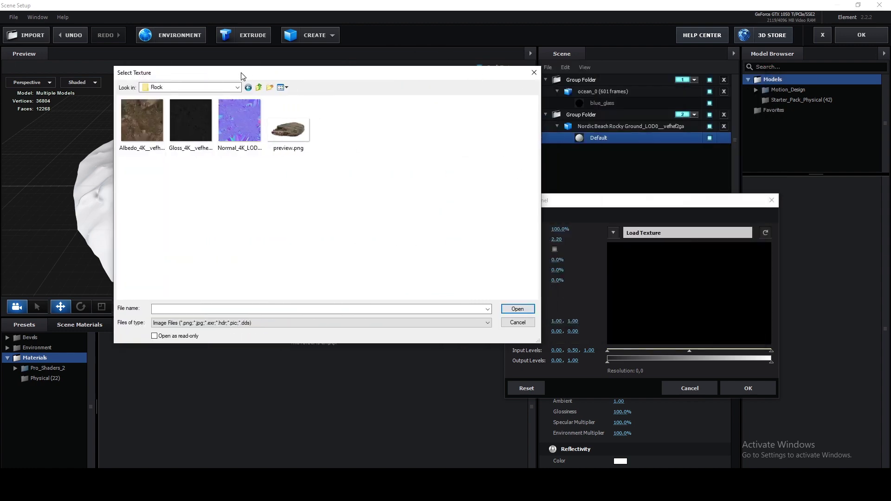
{"action": "double_click", "coordinate": [152, 127]}
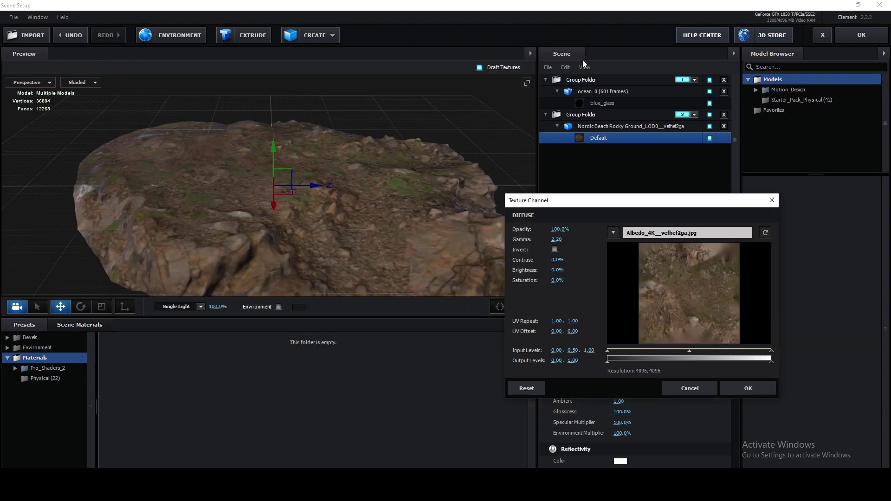
{"action": "left_click", "coordinate": [746, 388]}
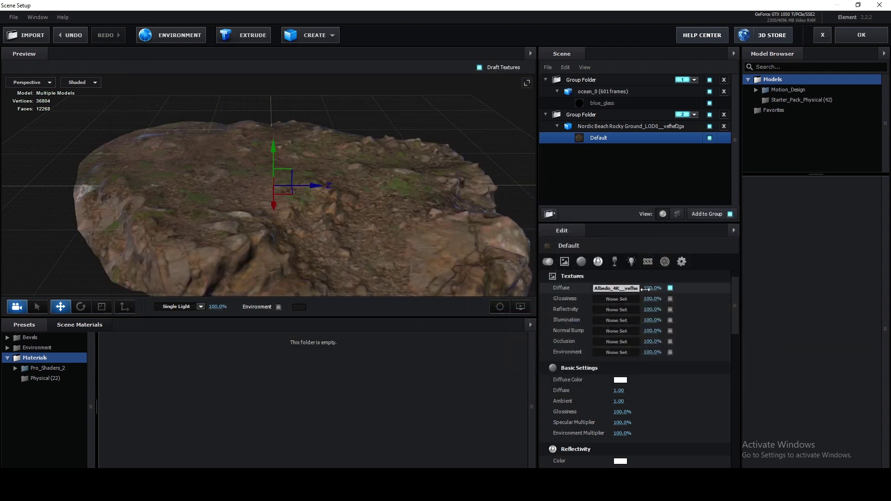
Load the Gloss map into the Glossiness channel.
{"action": "left_click", "coordinate": [621, 298]}
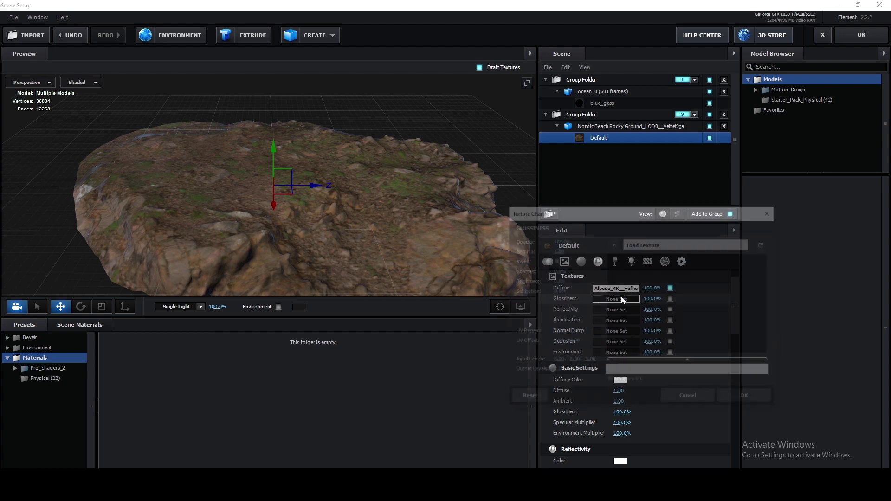
{"action": "left_click", "coordinate": [614, 244]}
{"action": "left_click", "coordinate": [643, 240]}
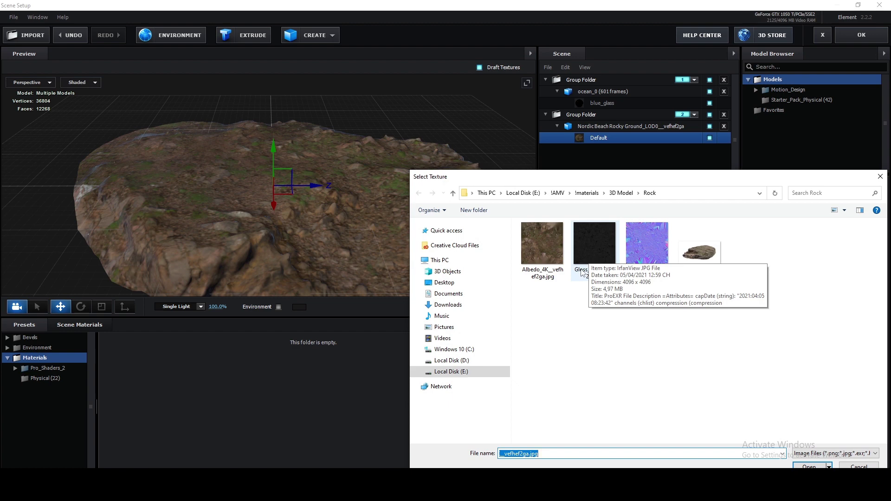
{"action": "double_click", "coordinate": [588, 251]}
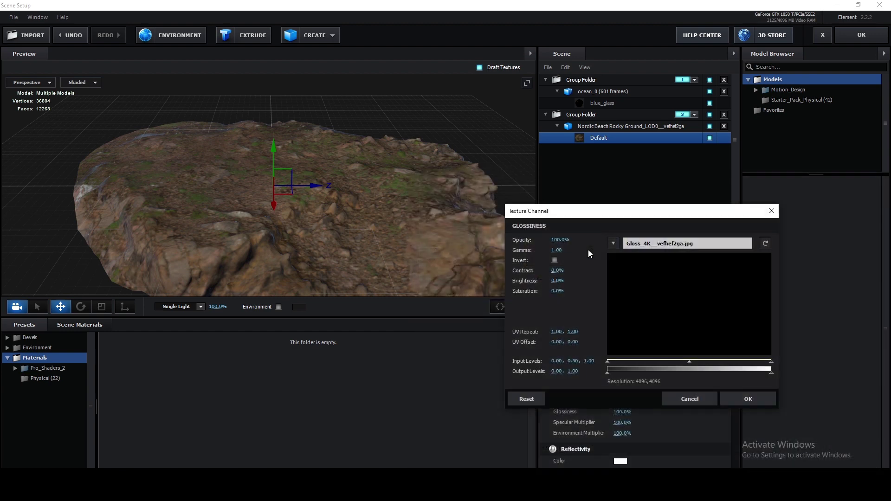
{"action": "left_click", "coordinate": [744, 398]}
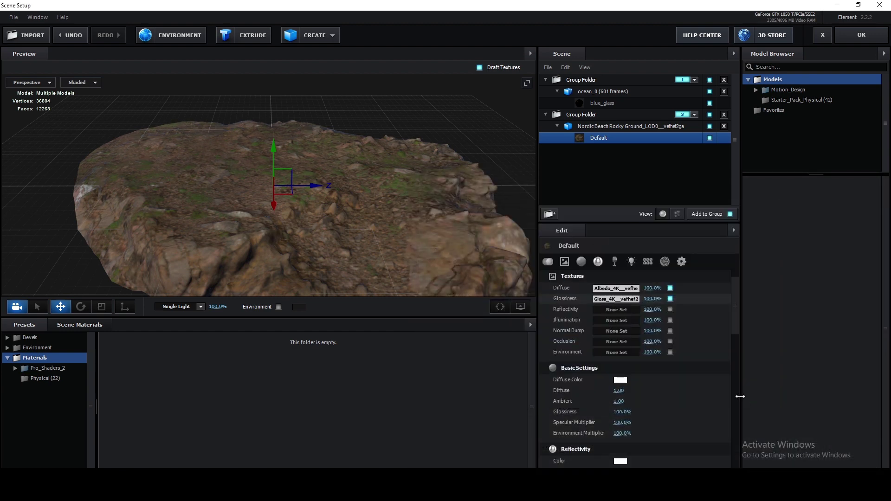
Load the Normal map into Normal Bump with Invert Y turned on.
{"action": "left_click", "coordinate": [621, 330]}
{"action": "left_click", "coordinate": [622, 277]}
{"action": "left_click", "coordinate": [625, 277]}
{"action": "double_click", "coordinate": [645, 246]}
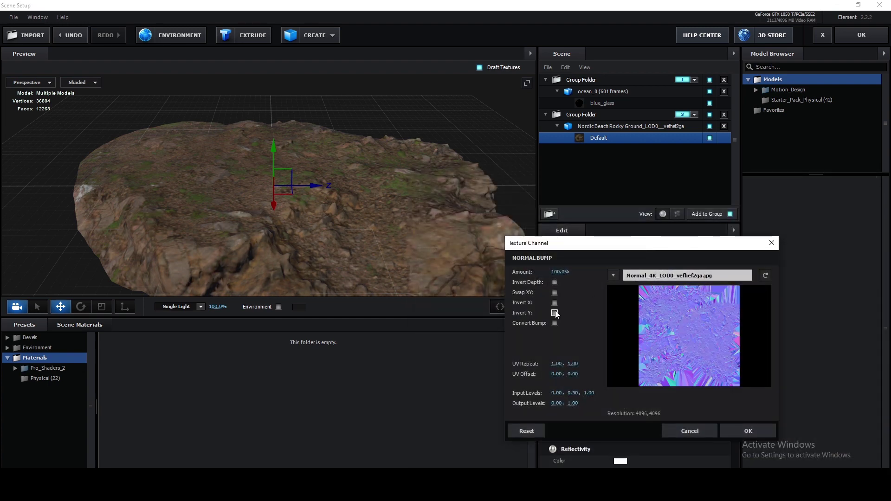
{"action": "left_click", "coordinate": [554, 313]}
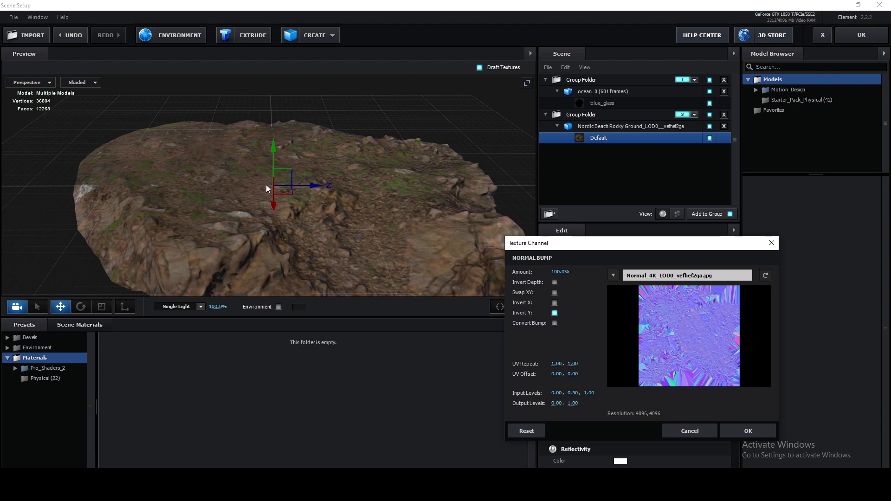
{"action": "left_click", "coordinate": [555, 314]}
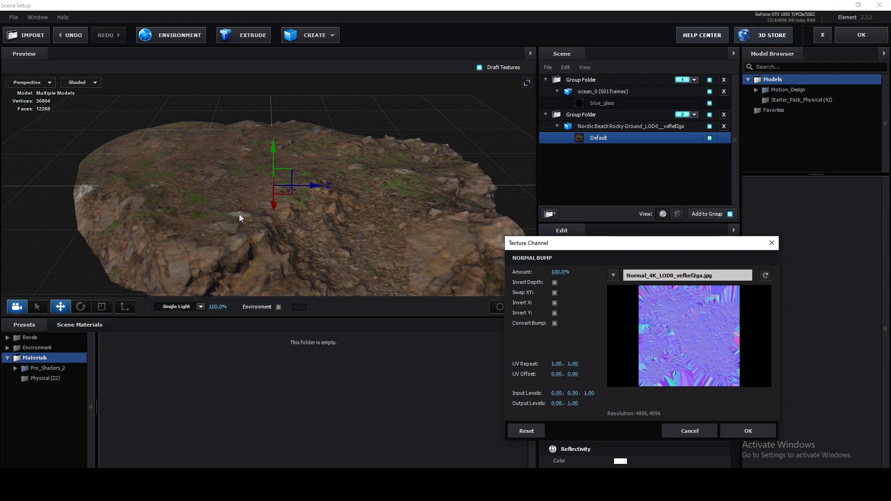
{"action": "left_click", "coordinate": [555, 314]}
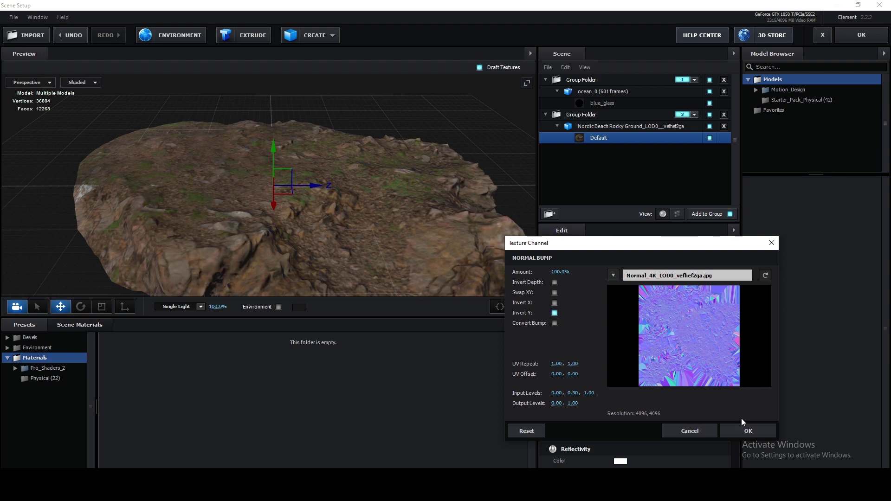
{"action": "left_click", "coordinate": [748, 430]}
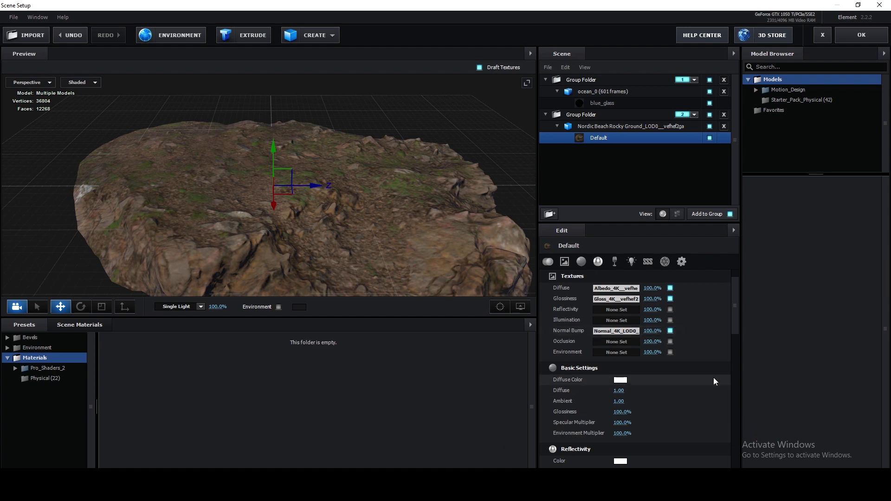
Orbit the preview to a low side view of the textured rock and scroll the material settings.
{"action": "scroll", "coordinate": [438, 205], "scroll_direction": "down", "scroll_amount": 10}
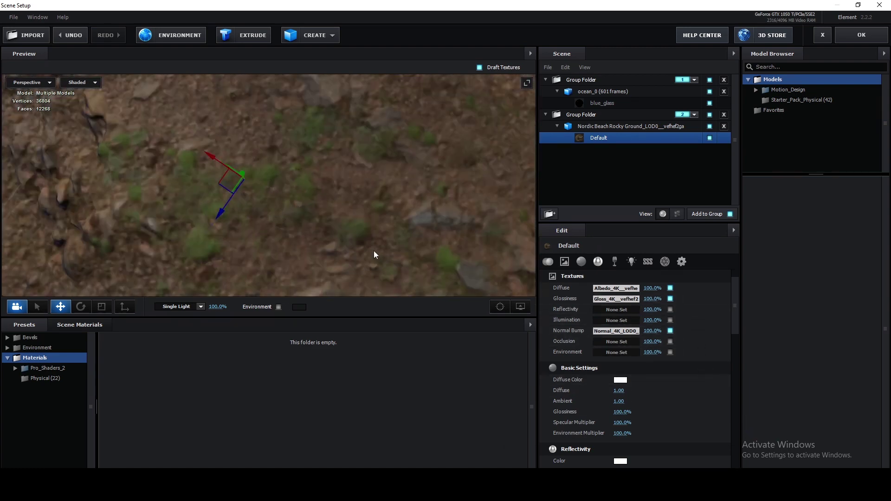
{"action": "scroll", "coordinate": [375, 255], "scroll_direction": "down", "scroll_amount": 5}
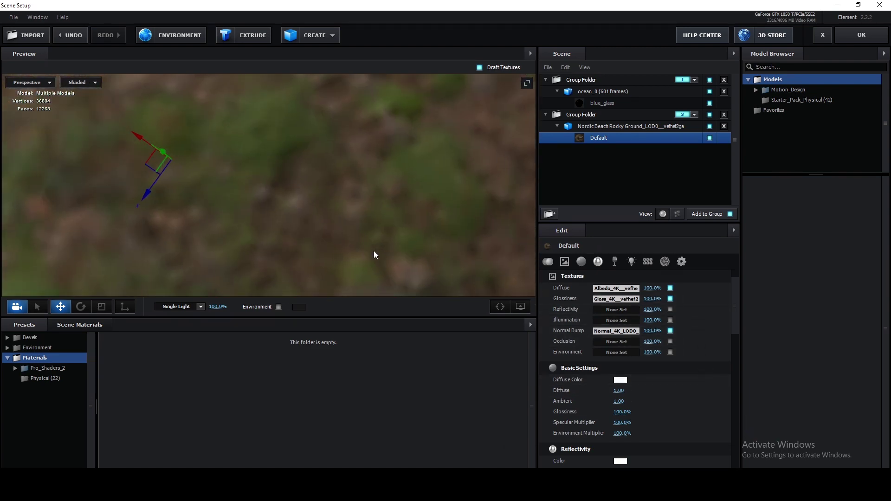
{"action": "scroll", "coordinate": [422, 160], "scroll_direction": "up", "scroll_amount": 3}
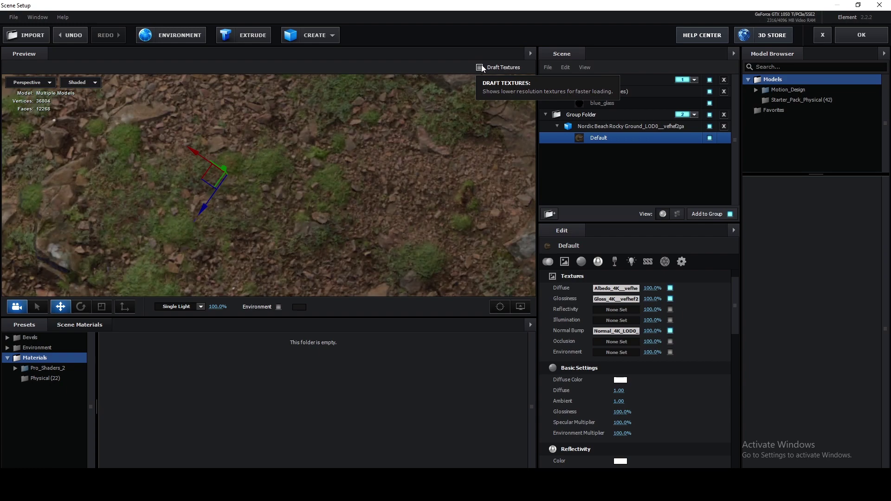
{"action": "scroll", "coordinate": [423, 182], "scroll_direction": "up", "scroll_amount": 2}
{"action": "scroll", "coordinate": [422, 182], "scroll_direction": "down", "scroll_amount": 1}
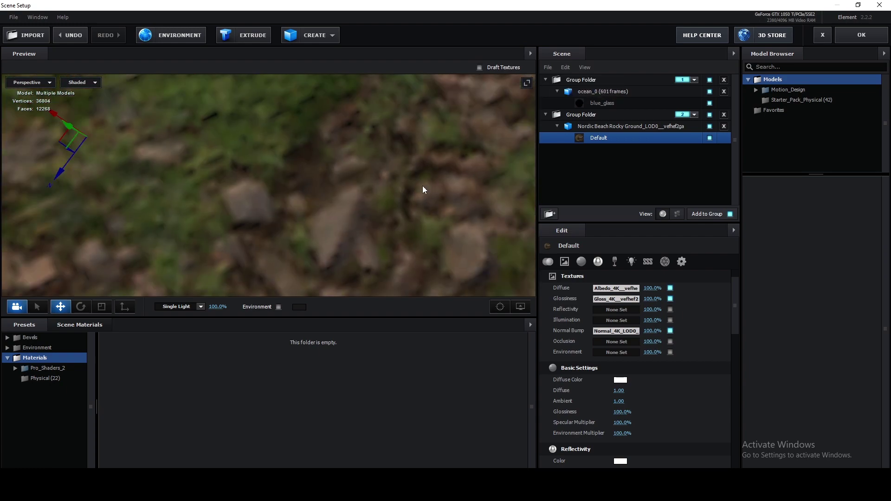
{"action": "scroll", "coordinate": [419, 191], "scroll_direction": "up", "scroll_amount": 3}
{"action": "left_click_drag", "start_coordinate": [442, 235], "coordinate": [338, 175]}
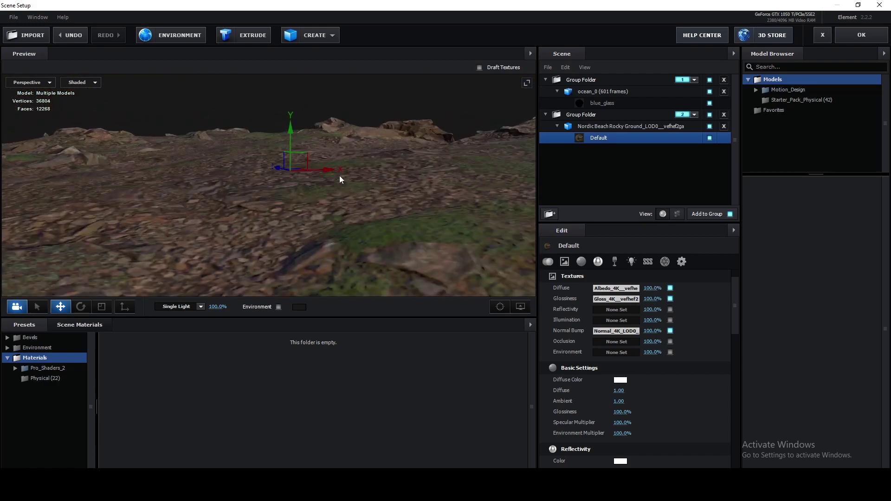
{"action": "scroll", "coordinate": [339, 176], "scroll_direction": "up", "scroll_amount": 6}
{"action": "left_click_drag", "start_coordinate": [390, 200], "coordinate": [340, 208]}
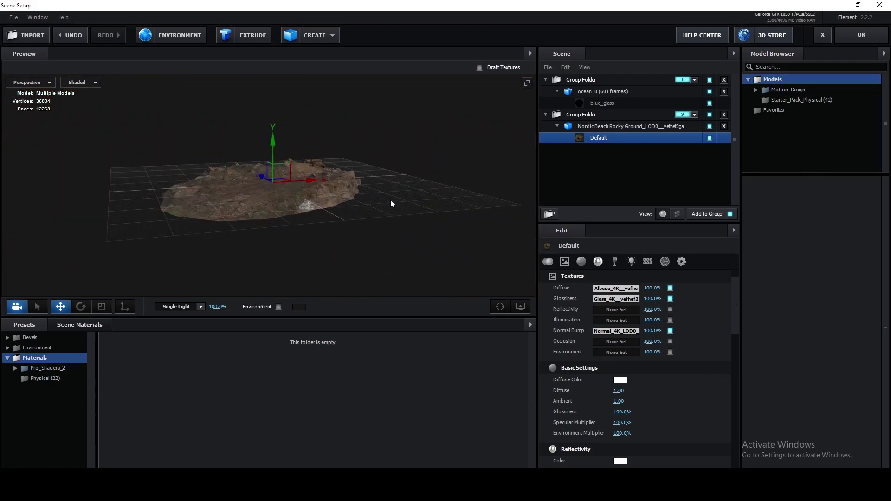
{"action": "scroll", "coordinate": [340, 208], "scroll_direction": "down", "scroll_amount": 6}
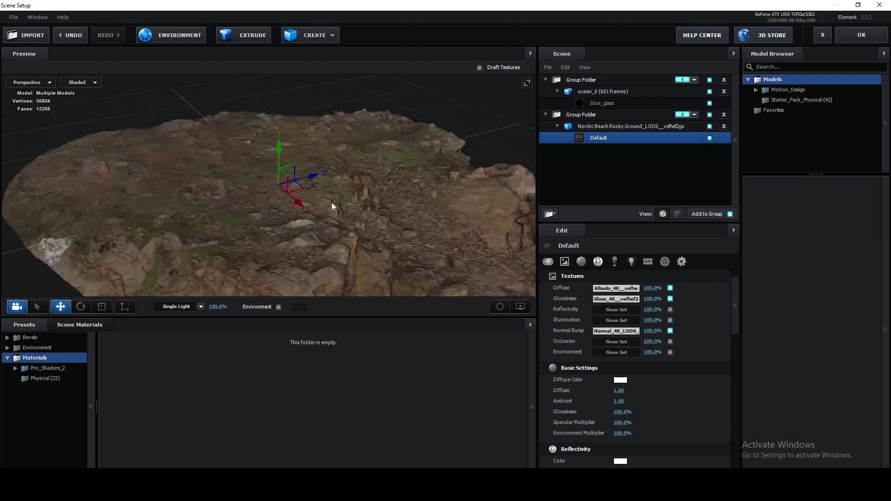
{"action": "left_click_drag", "start_coordinate": [331, 202], "coordinate": [301, 189]}
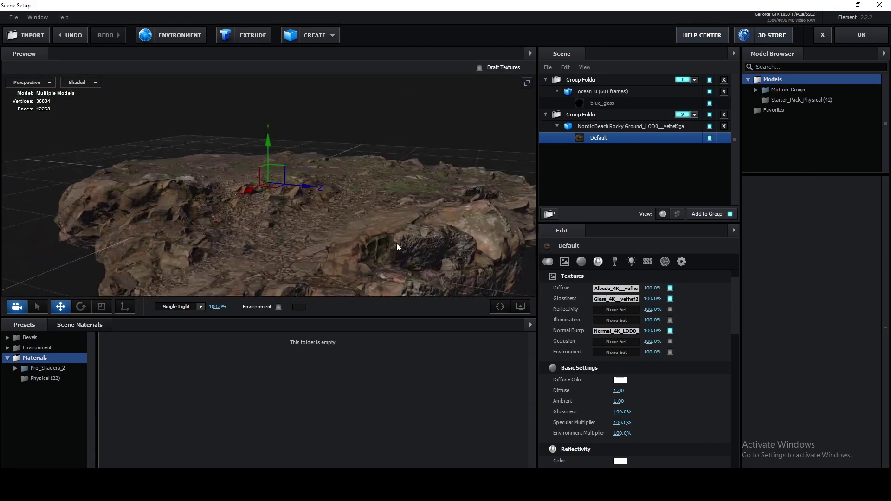
{"action": "scroll", "coordinate": [612, 288], "scroll_direction": "down", "scroll_amount": 5}
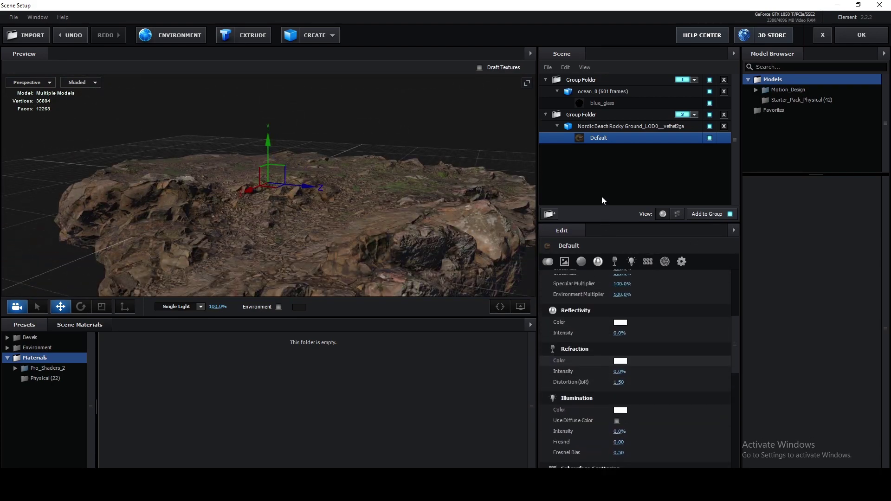
{"action": "scroll", "coordinate": [602, 197], "scroll_direction": "up", "scroll_amount": 1}
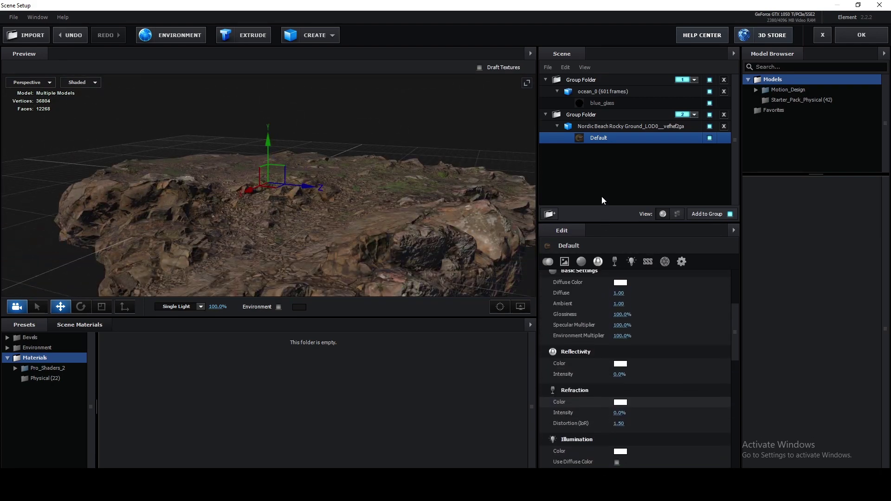
Start a 3D Sequence import and browse the !AMV folders.
{"action": "left_click", "coordinate": [13, 18]}
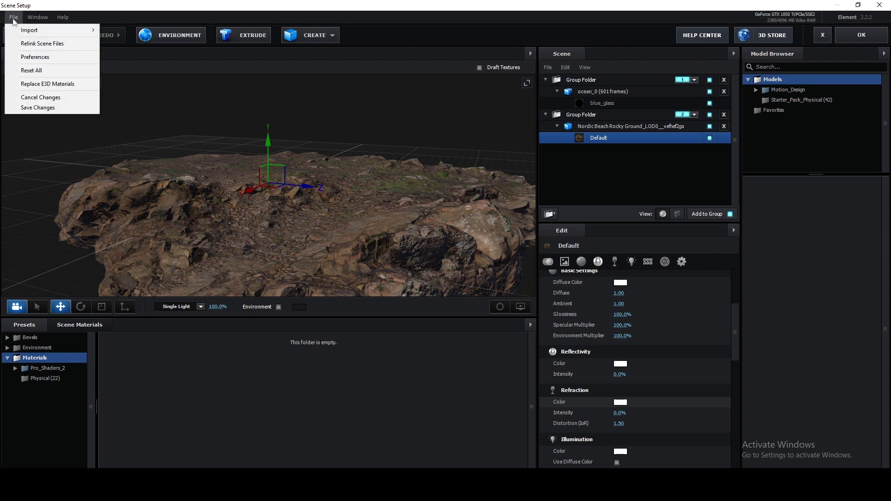
{"action": "mouse_move", "coordinate": [45, 31]}
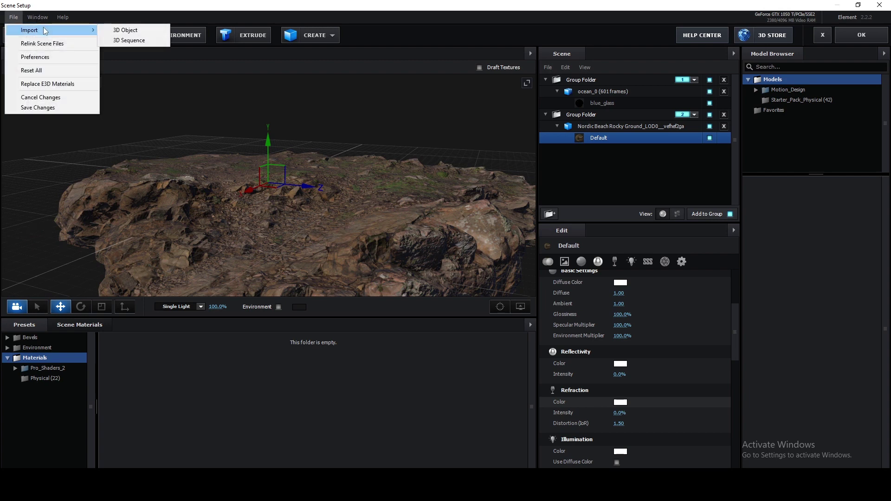
{"action": "left_click", "coordinate": [112, 41]}
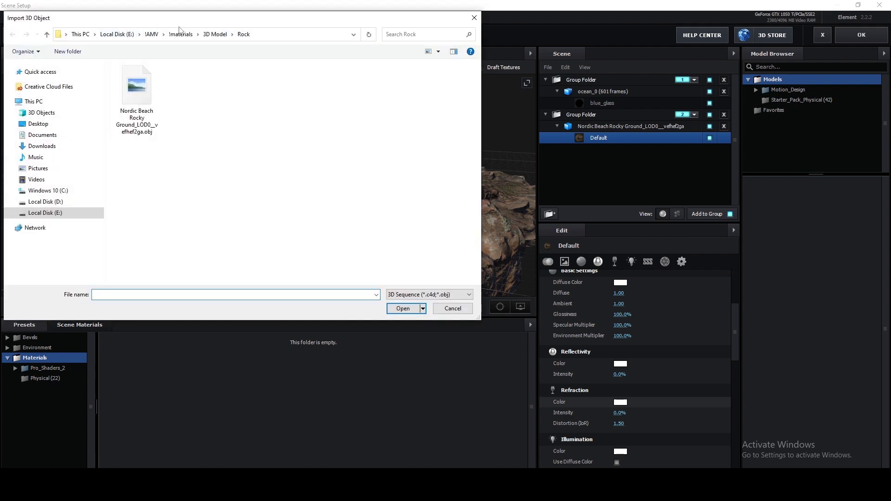
{"action": "left_click", "coordinate": [150, 35]}
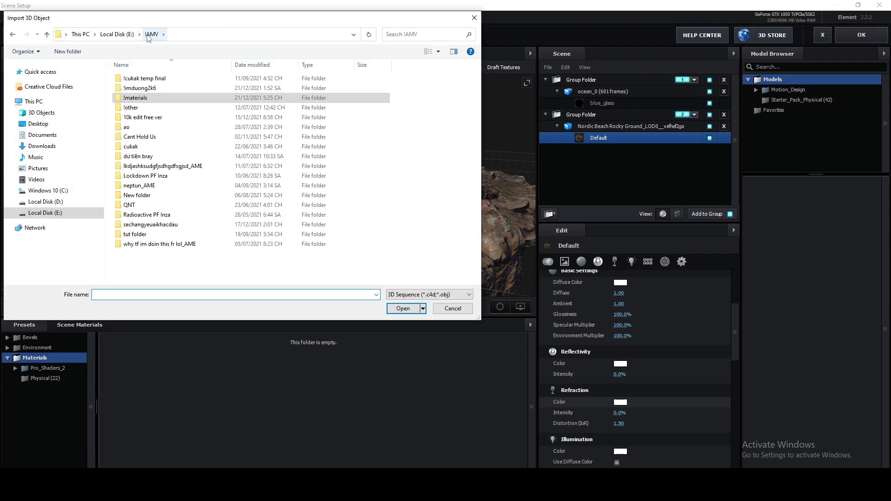
{"action": "double_click", "coordinate": [152, 88]}
{"action": "scroll", "coordinate": [181, 191], "scroll_direction": "down", "scroll_amount": 5}
{"action": "left_click", "coordinate": [151, 34]}
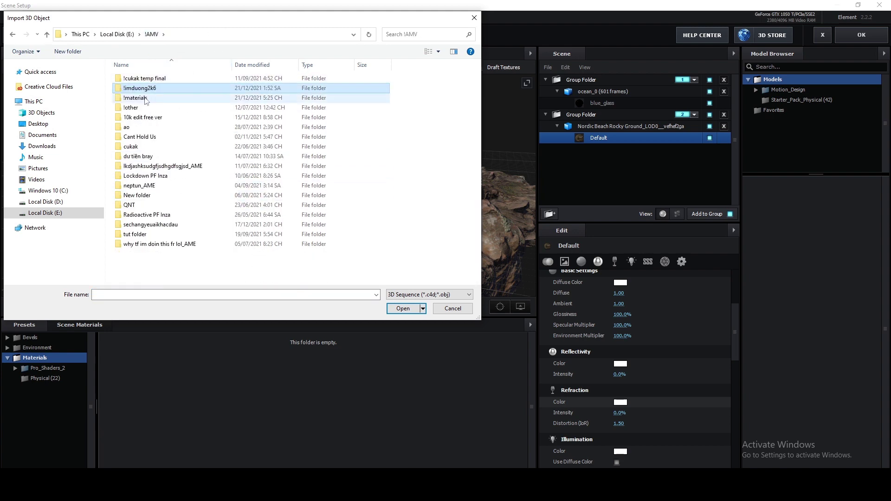
Choose untitled_000001.obj from !materials > 3D Model > character folder > Animation.
{"action": "double_click", "coordinate": [160, 98]}
{"action": "scroll", "coordinate": [174, 134], "scroll_direction": "down", "scroll_amount": 4}
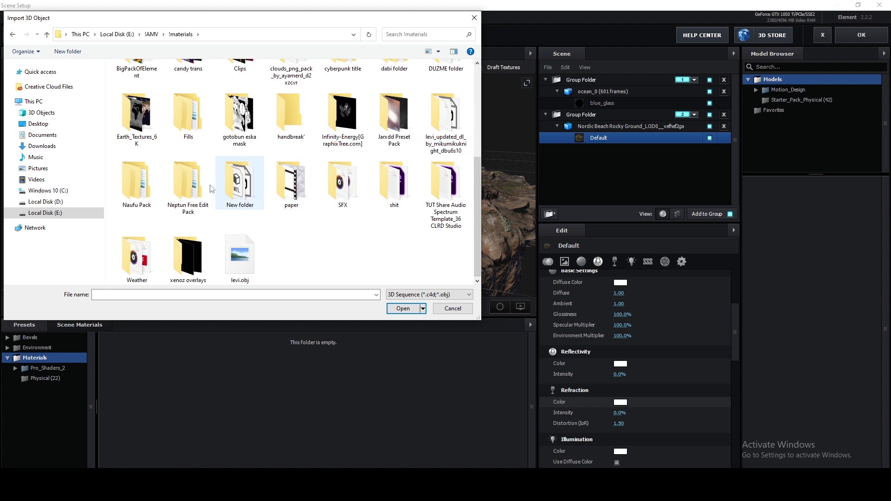
{"action": "double_click", "coordinate": [236, 188]}
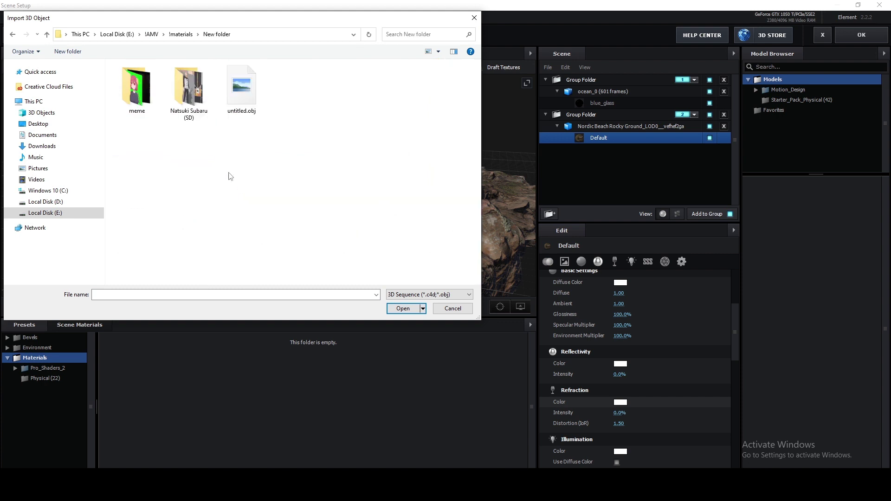
{"action": "left_click", "coordinate": [191, 98]}
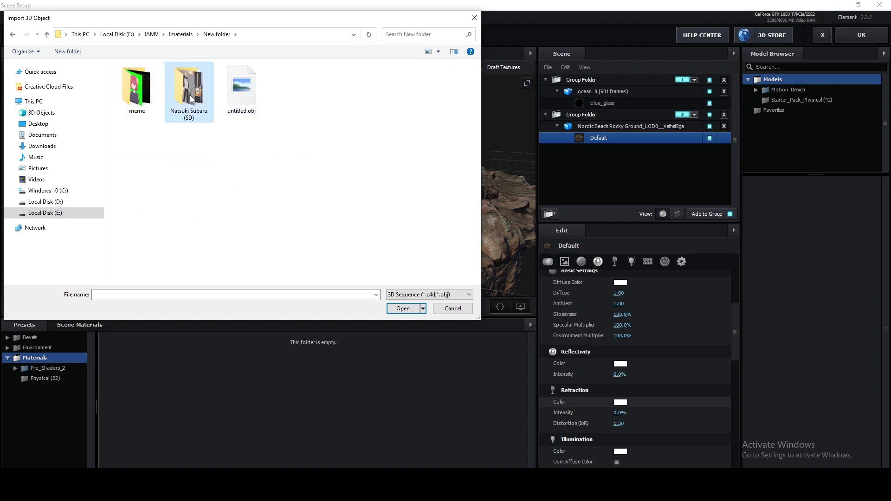
{"action": "double_click", "coordinate": [191, 99]}
{"action": "left_click", "coordinate": [217, 35]}
{"action": "left_click", "coordinate": [188, 35]}
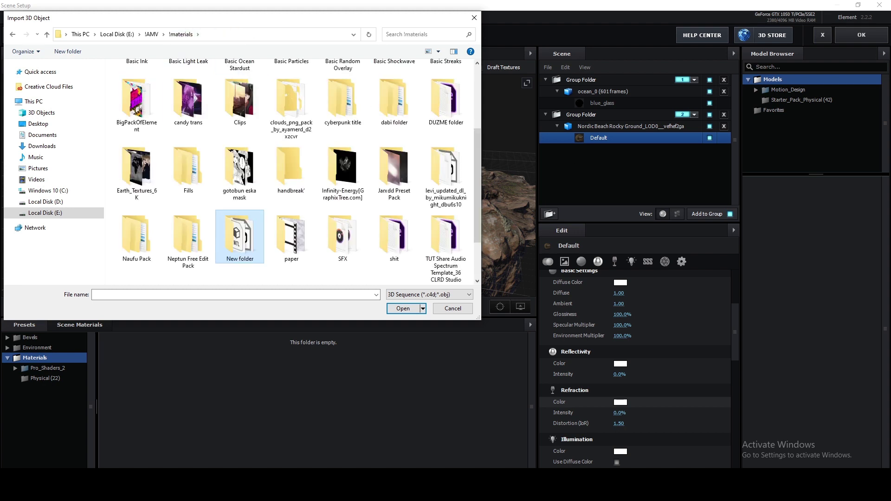
{"action": "scroll", "coordinate": [241, 212], "scroll_direction": "up", "scroll_amount": 5}
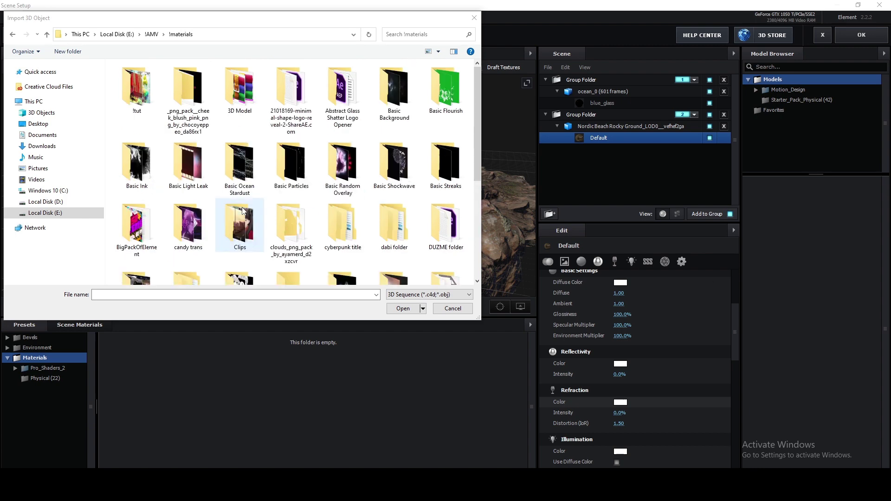
{"action": "double_click", "coordinate": [239, 93]}
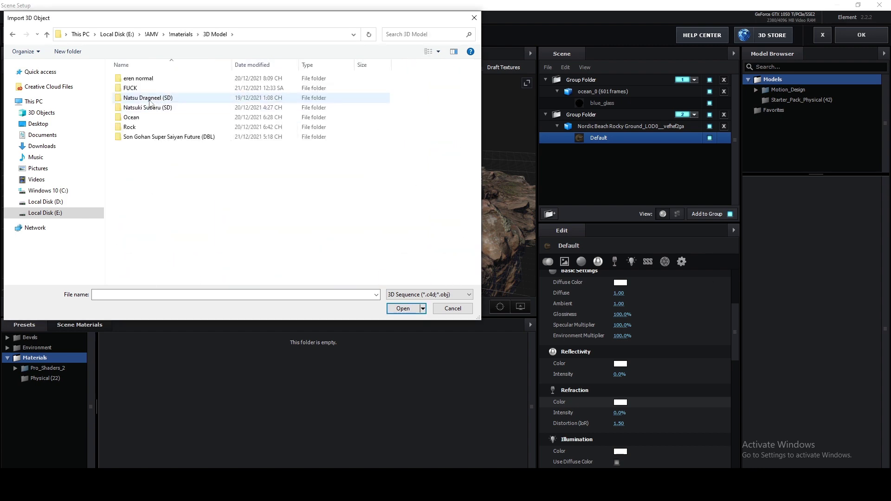
{"action": "double_click", "coordinate": [148, 107]}
{"action": "double_click", "coordinate": [134, 95]}
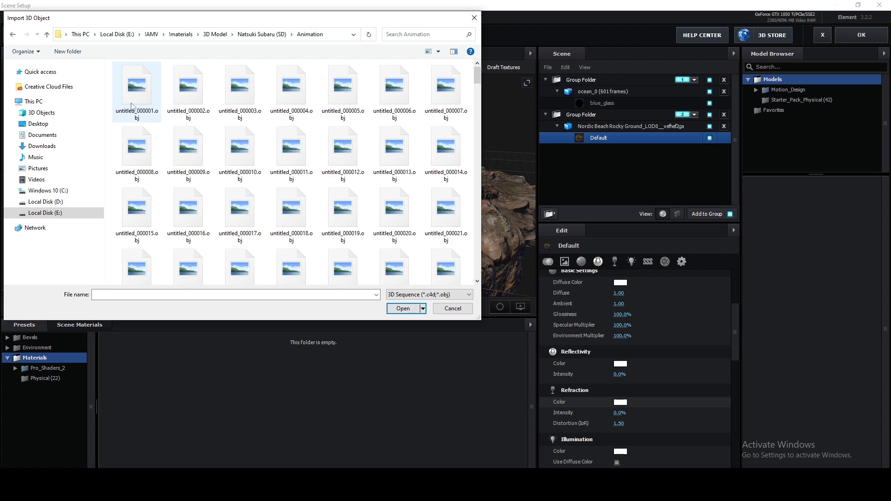
{"action": "double_click", "coordinate": [140, 96]}
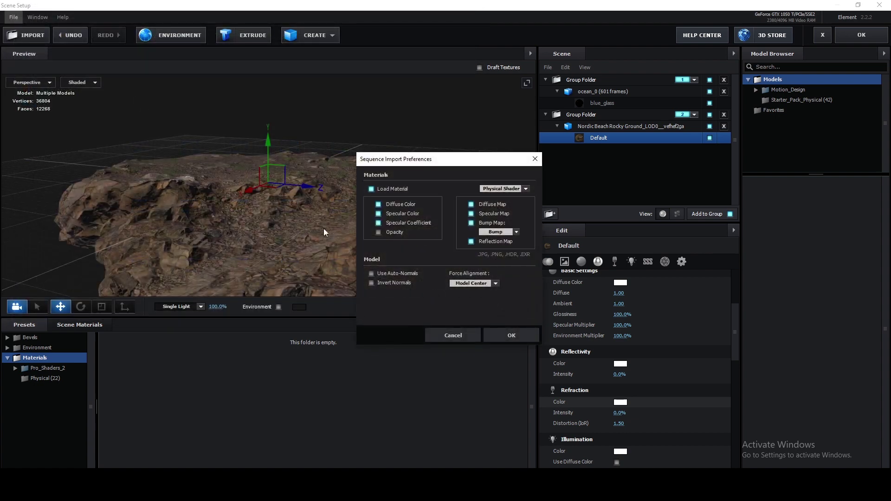
Import the character sequence and move it into its own new group.
{"action": "left_click", "coordinate": [511, 336]}
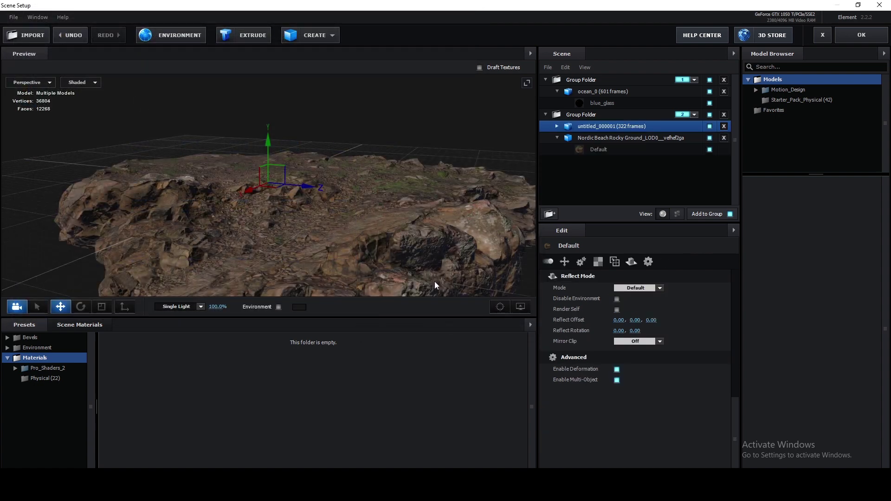
{"action": "left_click_drag", "start_coordinate": [614, 128], "coordinate": [614, 183]}
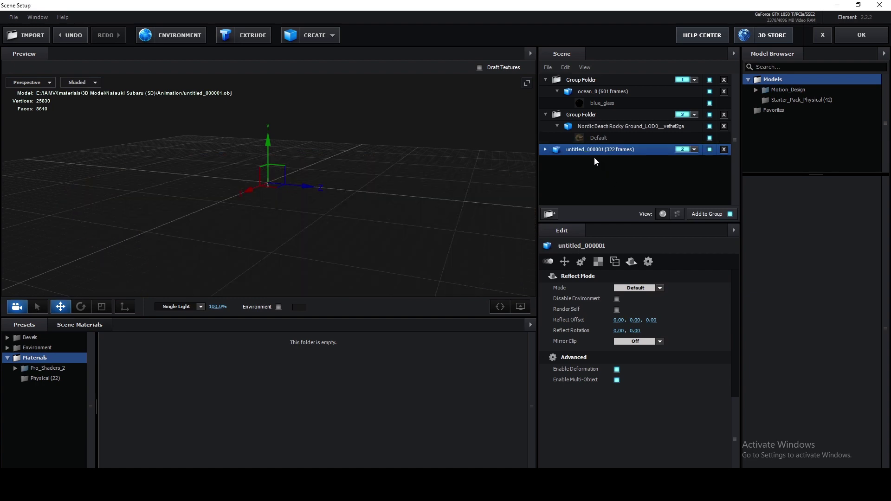
{"action": "left_click", "coordinate": [549, 213]}
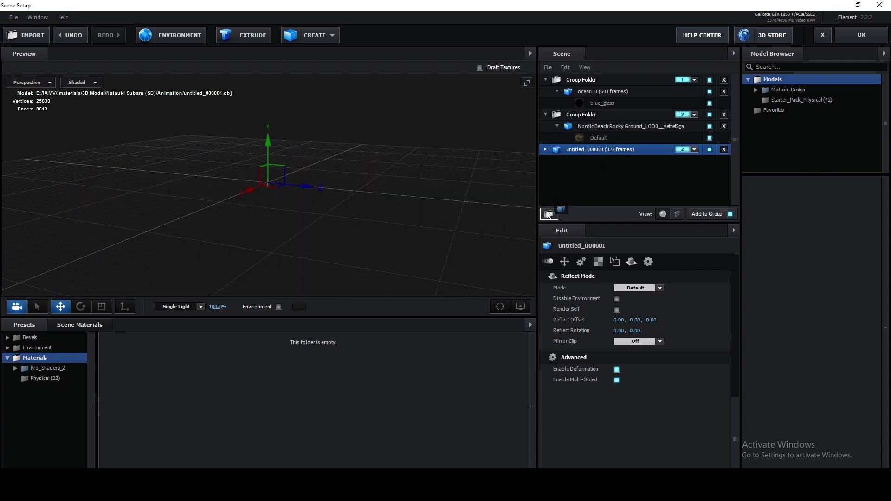
{"action": "left_click", "coordinate": [687, 149]}
{"action": "left_click", "coordinate": [573, 161]}
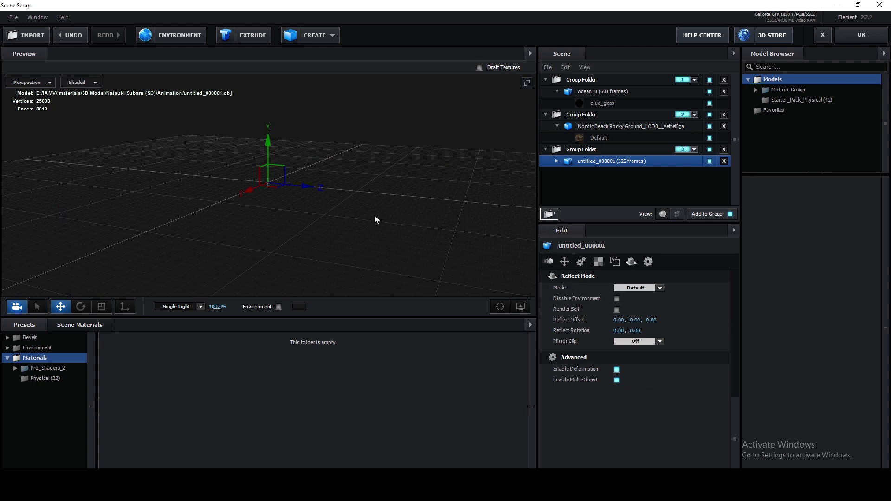
Scale the character's group to 247.5% and orbit to view it in perspective.
{"action": "scroll", "coordinate": [347, 245], "scroll_direction": "up", "scroll_amount": 5}
{"action": "left_click_drag", "start_coordinate": [252, 233], "coordinate": [319, 243]}
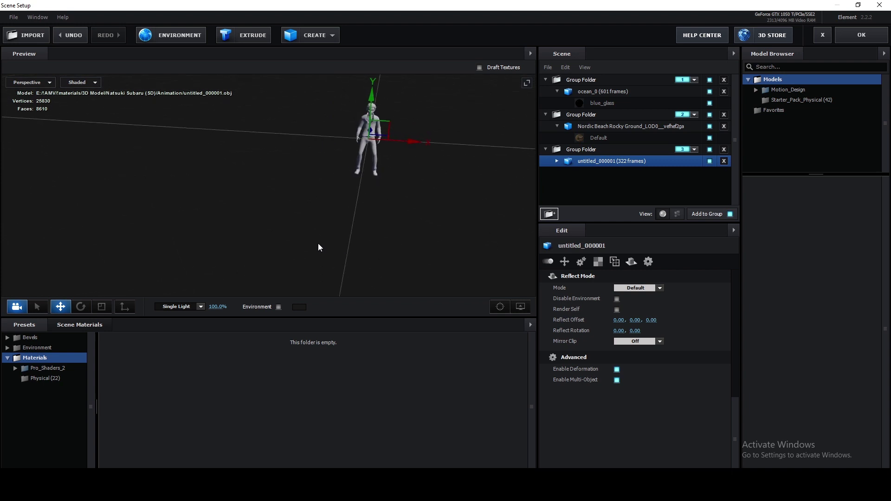
{"action": "scroll", "coordinate": [372, 221], "scroll_direction": "down", "scroll_amount": 3}
{"action": "scroll", "coordinate": [372, 223], "scroll_direction": "up", "scroll_amount": 3}
{"action": "mouse_move", "coordinate": [358, 230]}
{"action": "left_mouse_down"}
{"action": "mouse_move", "coordinate": [332, 241]}
{"action": "mouse_move", "coordinate": [357, 235]}
{"action": "left_mouse_up"}
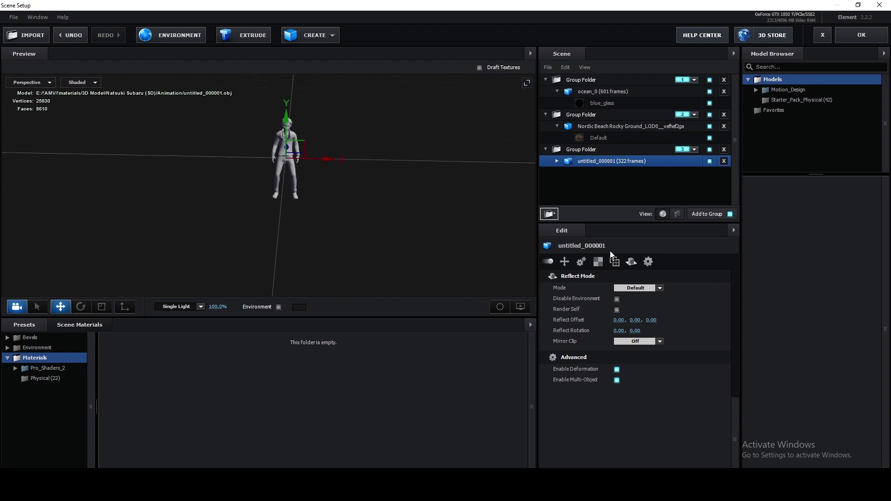
{"action": "left_click", "coordinate": [589, 149]}
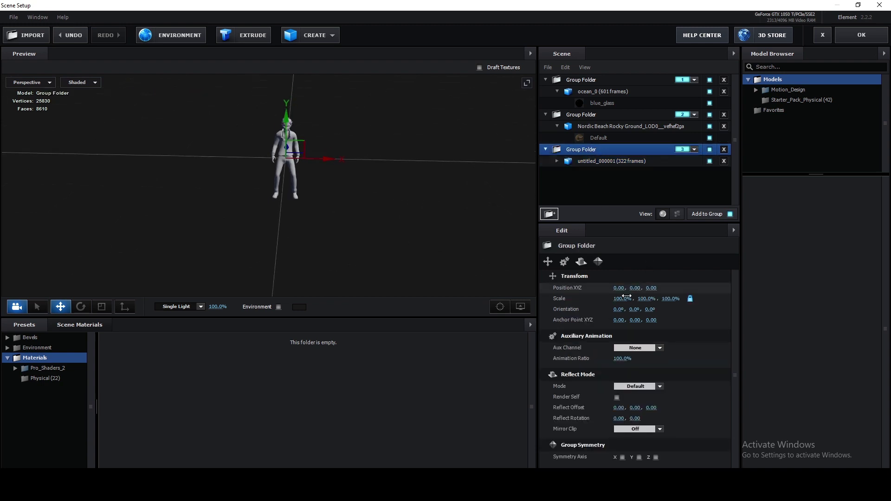
{"action": "left_click_drag", "start_coordinate": [625, 303], "coordinate": [752, 294]}
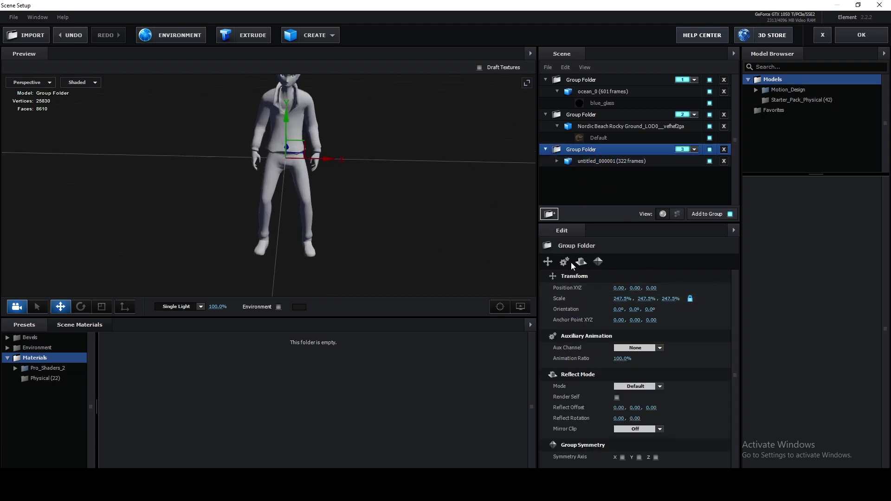
{"action": "left_click_drag", "start_coordinate": [391, 175], "coordinate": [399, 213]}
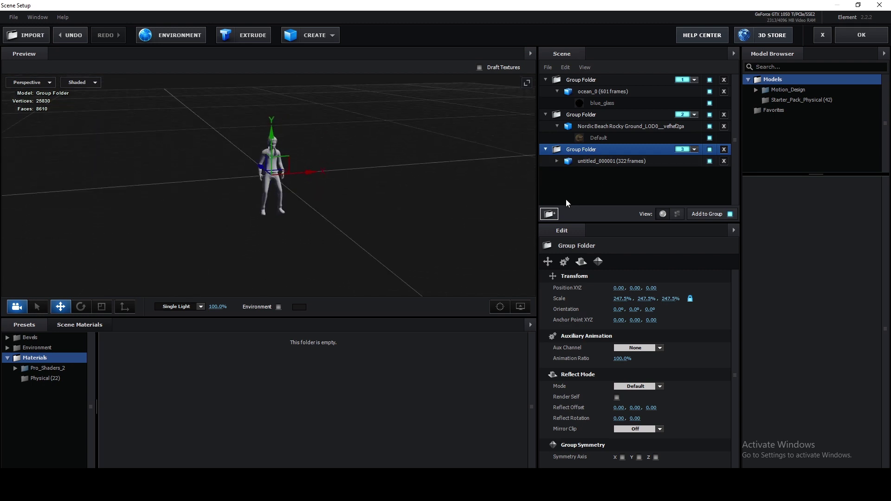
Add the Starter_Pack_Physical ball_fracture model in its own new group.
{"action": "left_click", "coordinate": [785, 99]}
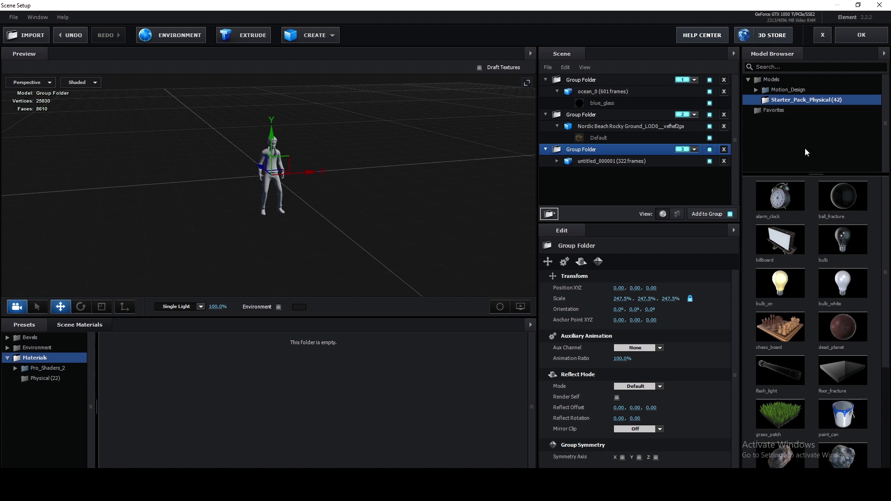
{"action": "left_click", "coordinate": [847, 193]}
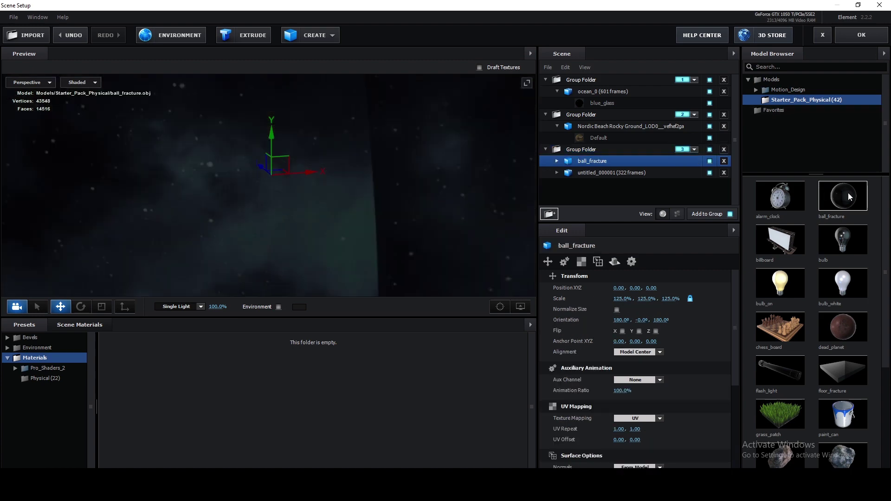
{"action": "left_click_drag", "start_coordinate": [595, 163], "coordinate": [583, 202]}
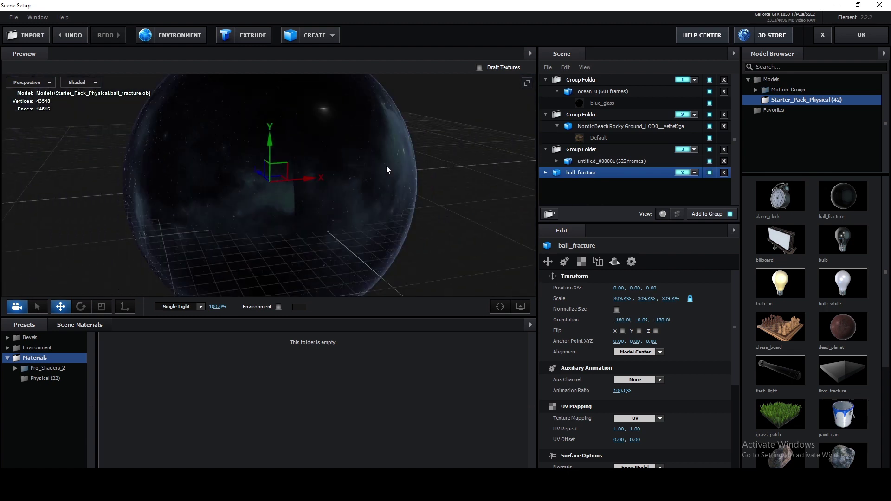
{"action": "left_click", "coordinate": [546, 216]}
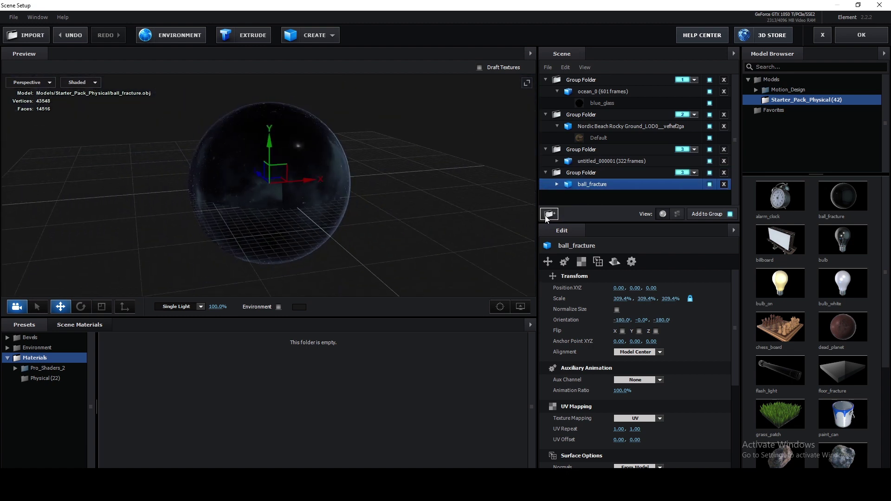
{"action": "left_click", "coordinate": [557, 185]}
{"action": "left_click", "coordinate": [582, 195]}
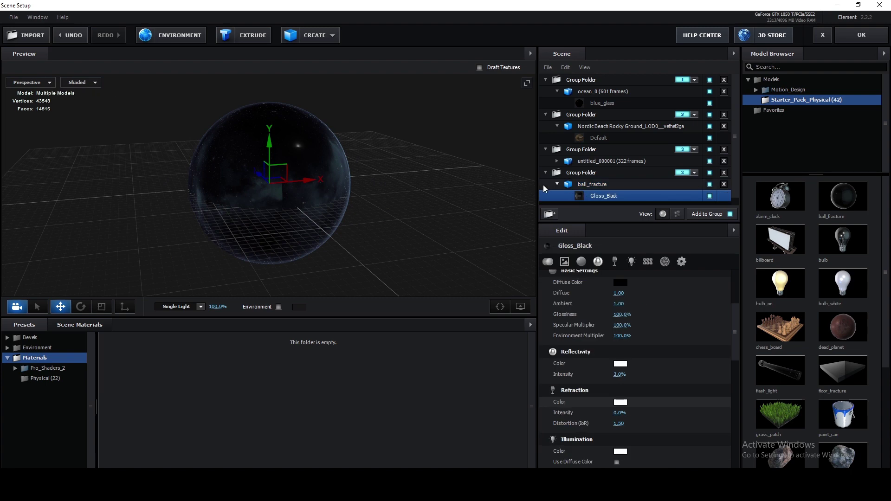
{"action": "left_click", "coordinate": [580, 186]}
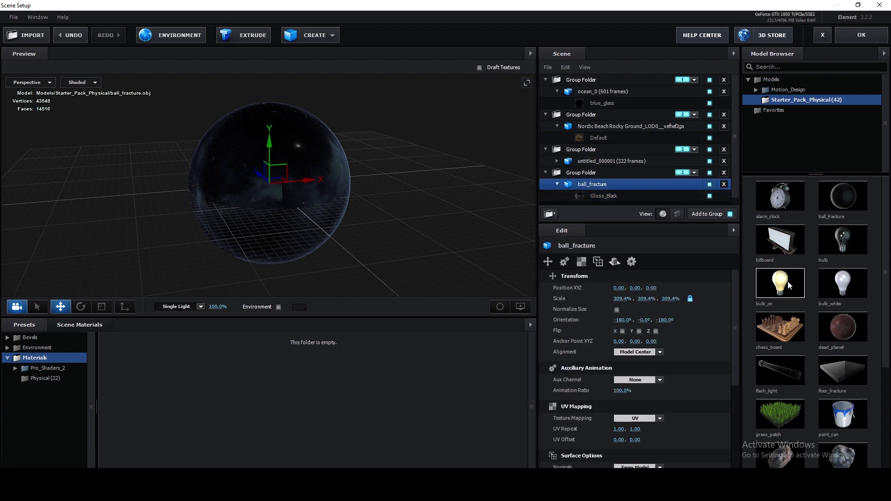
{"action": "scroll", "coordinate": [806, 300], "scroll_direction": "down", "scroll_amount": 4}
Add rock_01 and apply its rock1 material to ball_fracture from Scene Materials.
{"action": "left_click", "coordinate": [787, 281]}
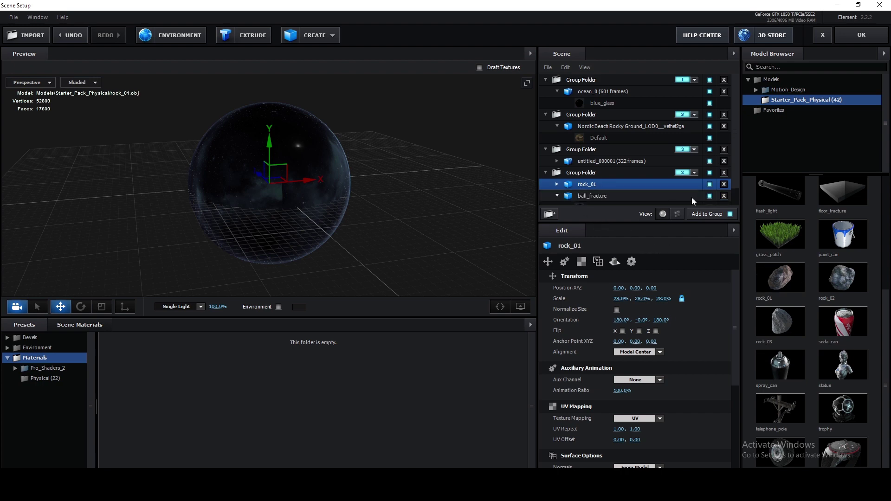
{"action": "left_click", "coordinate": [710, 196]}
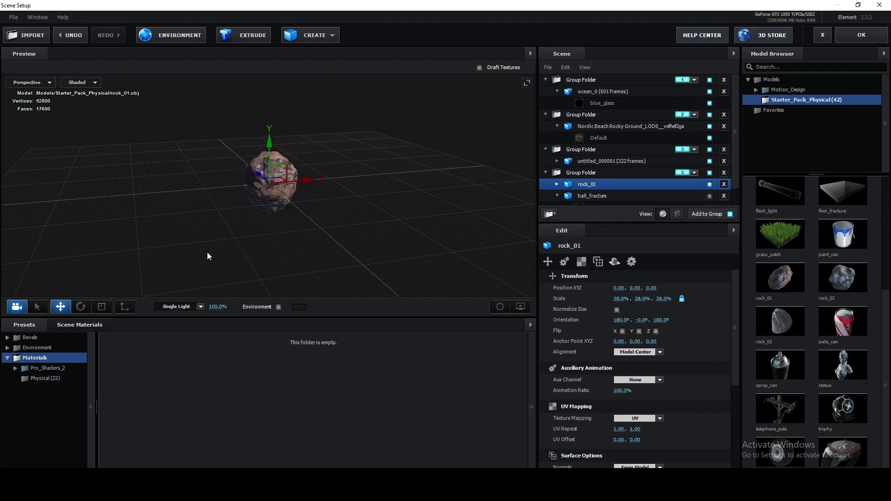
{"action": "left_click", "coordinate": [79, 324]}
{"action": "left_click_drag", "start_coordinate": [260, 366], "coordinate": [611, 195]}
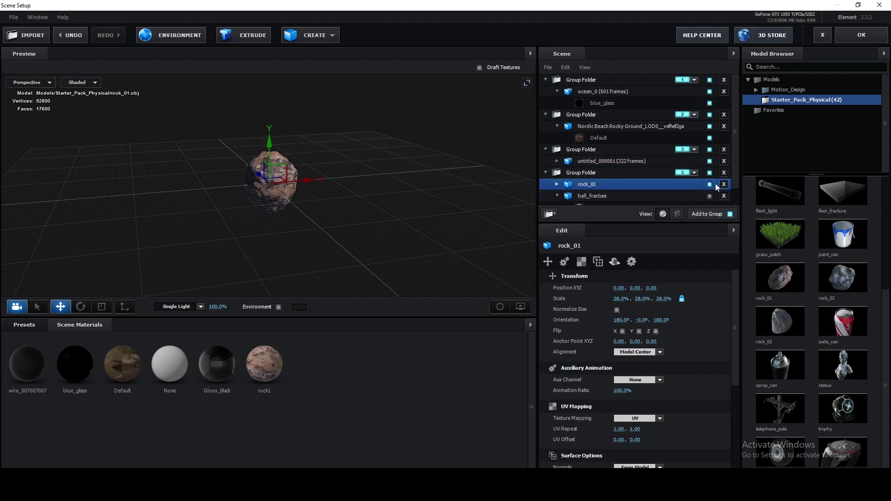
{"action": "left_click", "coordinate": [710, 184]}
{"action": "left_click", "coordinate": [710, 196]}
Delete rock_01 and collapse all four group folders.
{"action": "scroll", "coordinate": [364, 229], "scroll_direction": "down", "scroll_amount": 5}
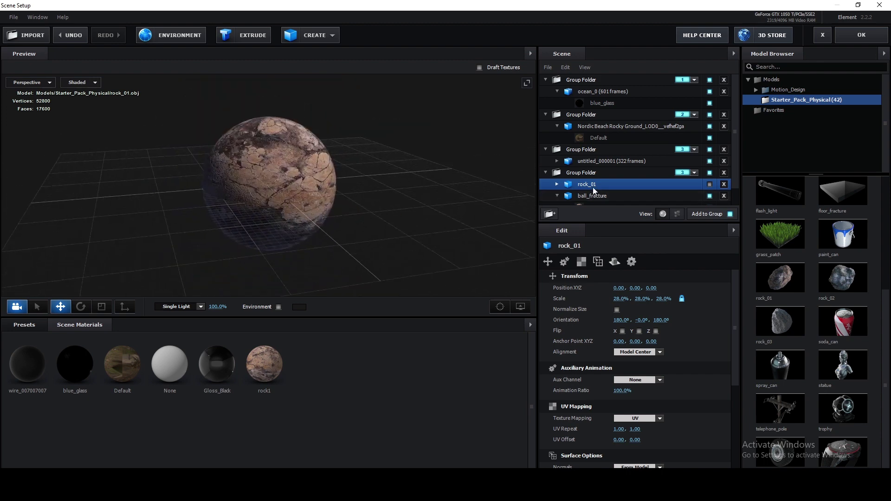
{"action": "key", "text": "Delete"}
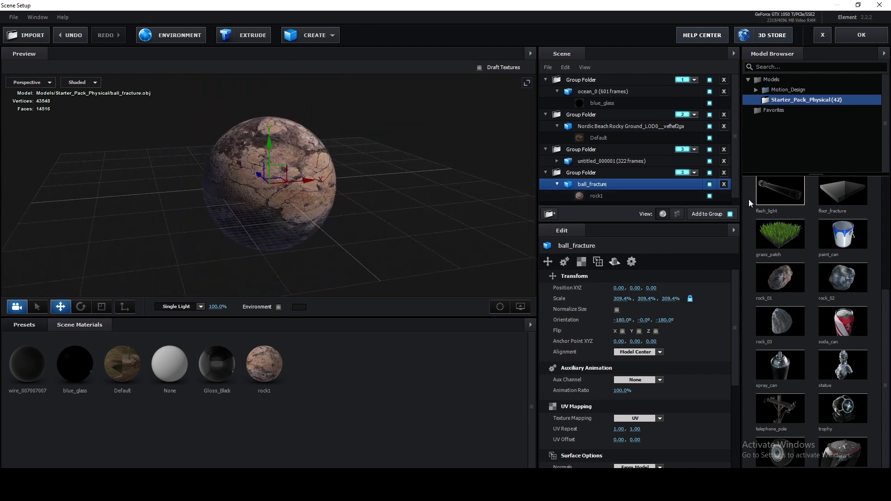
{"action": "left_click_drag", "start_coordinate": [414, 200], "coordinate": [483, 195]}
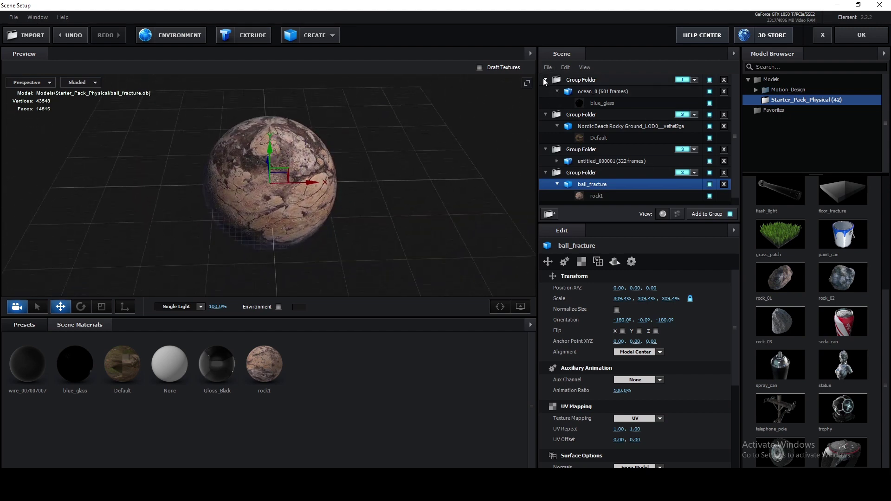
{"action": "left_click", "coordinate": [544, 80]}
{"action": "left_click", "coordinate": [544, 92]}
{"action": "left_click", "coordinate": [545, 103]}
{"action": "left_click", "coordinate": [545, 115]}
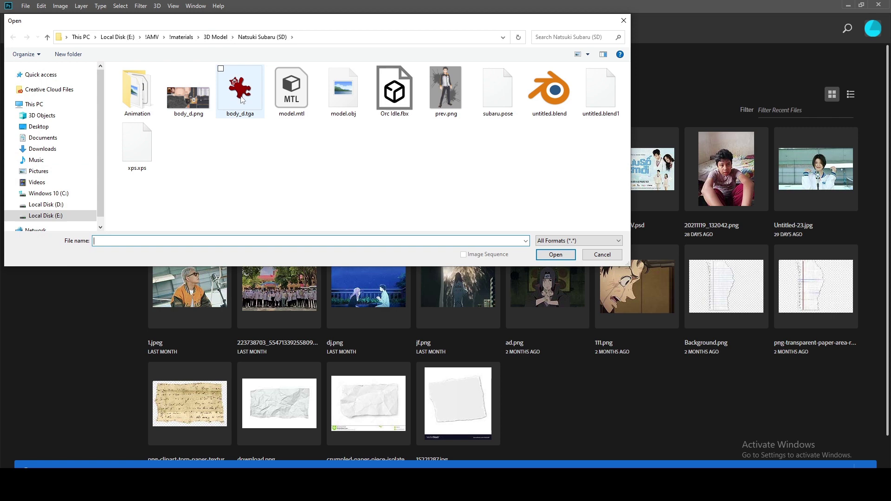
Open body_d.tga from the Natsuki Subaru (SD) folder in Photoshop.
{"action": "left_click", "coordinate": [181, 37]}
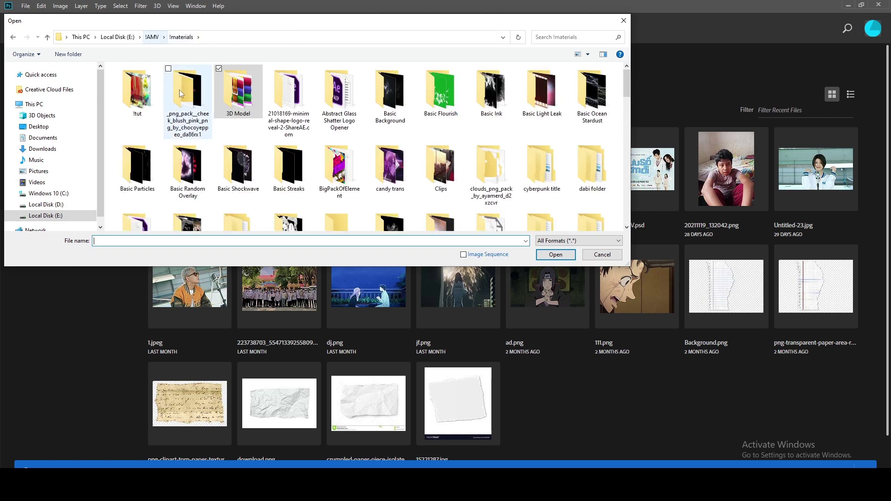
{"action": "scroll", "coordinate": [272, 167], "scroll_direction": "down", "scroll_amount": 2}
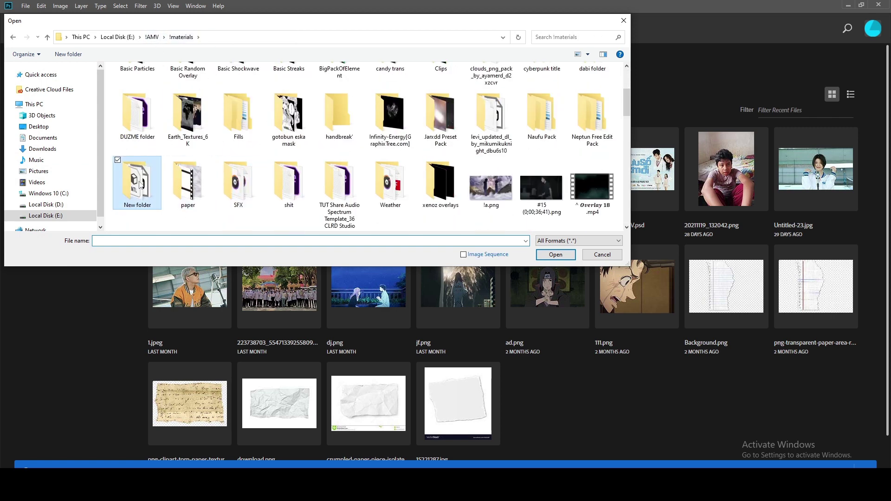
{"action": "double_click", "coordinate": [137, 179]}
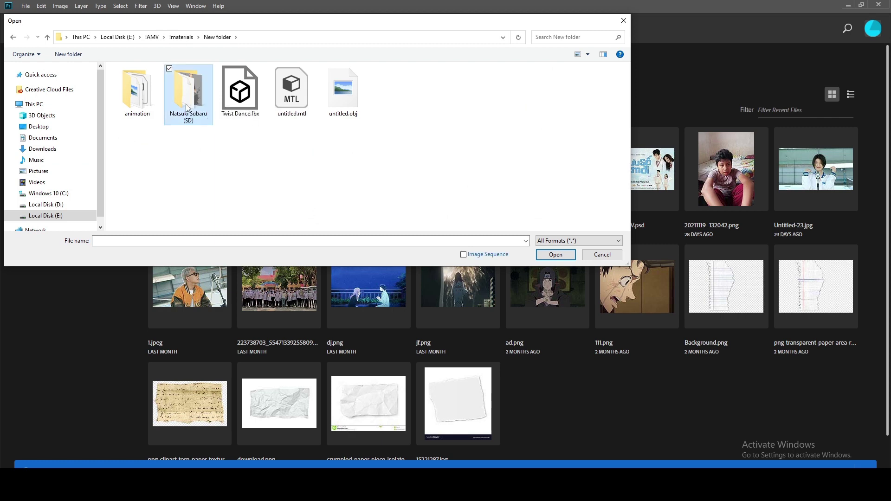
{"action": "double_click", "coordinate": [181, 102]}
{"action": "left_click_drag", "start_coordinate": [259, 21], "coordinate": [378, 87]}
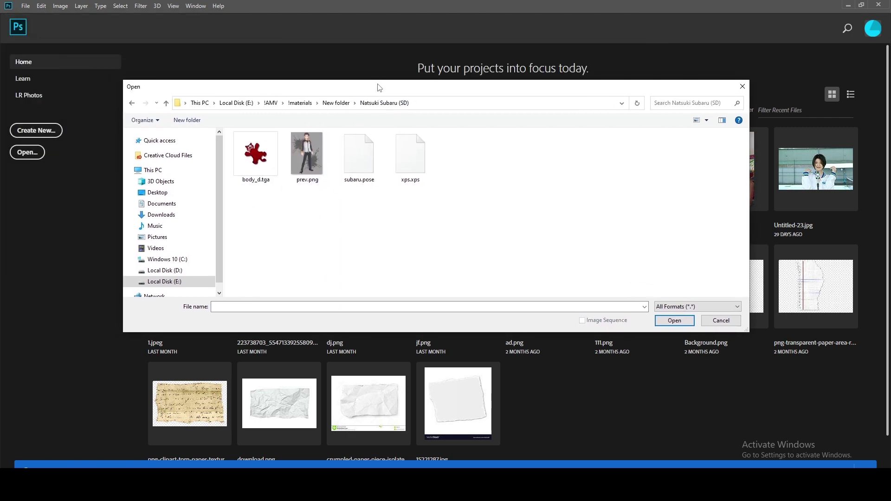
{"action": "double_click", "coordinate": [259, 178]}
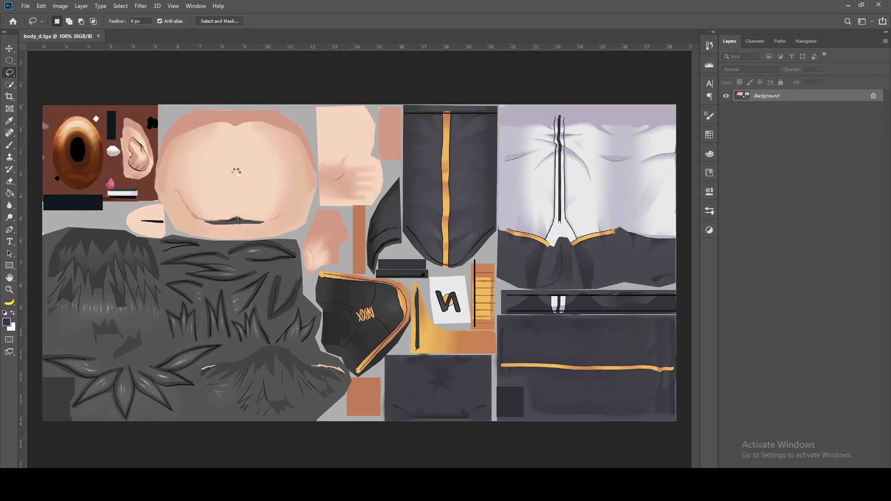
Export the texture as body_d.png, then close the document without saving.
{"action": "left_click", "coordinate": [25, 6]}
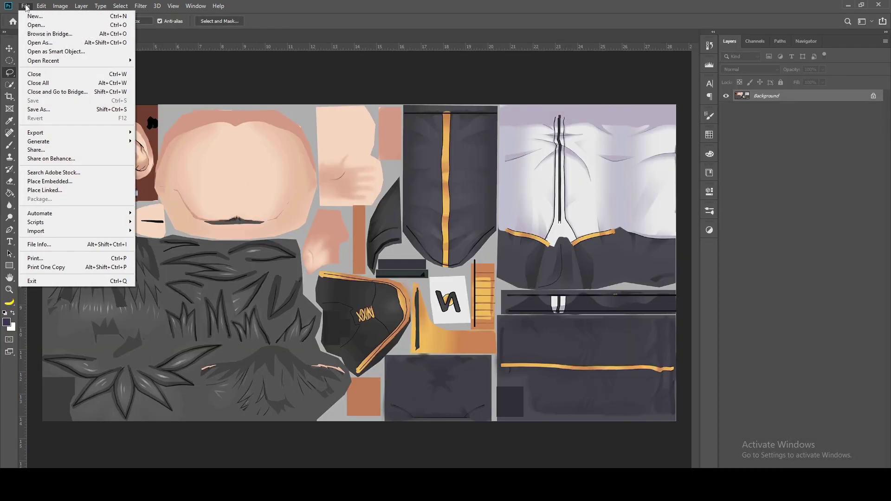
{"action": "mouse_move", "coordinate": [70, 132]}
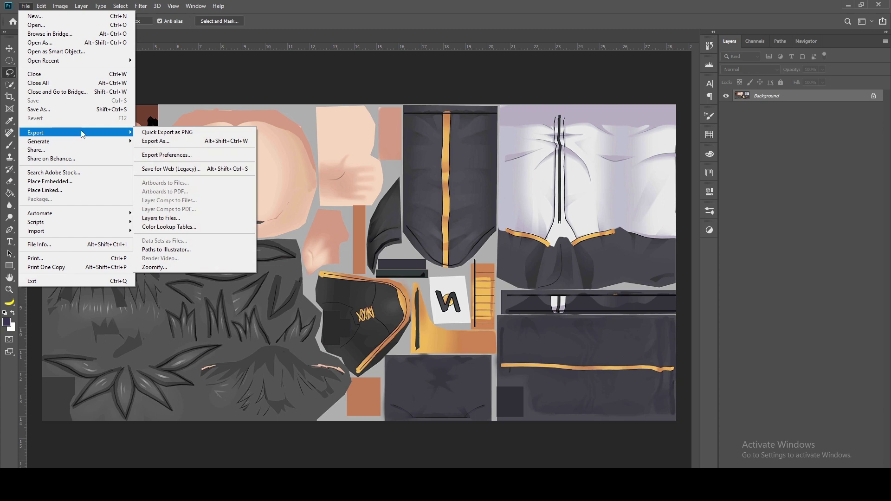
{"action": "left_click", "coordinate": [144, 132]}
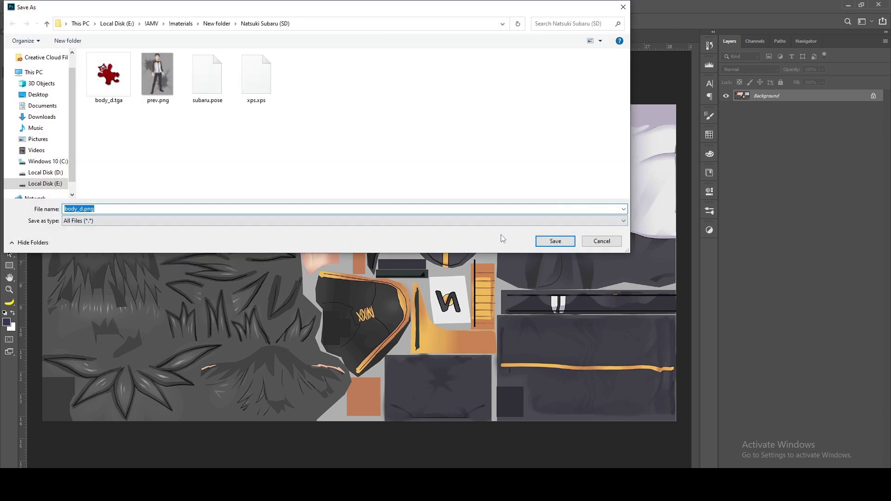
{"action": "left_click", "coordinate": [588, 243]}
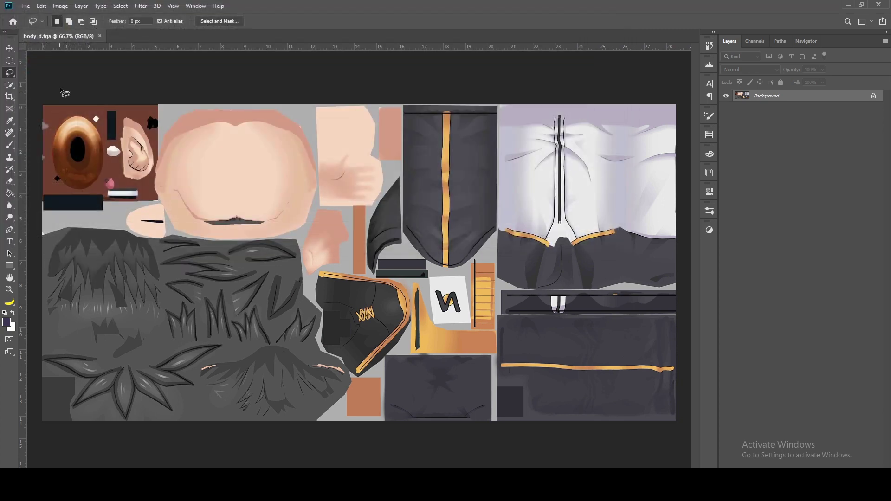
{"action": "left_click", "coordinate": [26, 6]}
{"action": "mouse_move", "coordinate": [54, 135]}
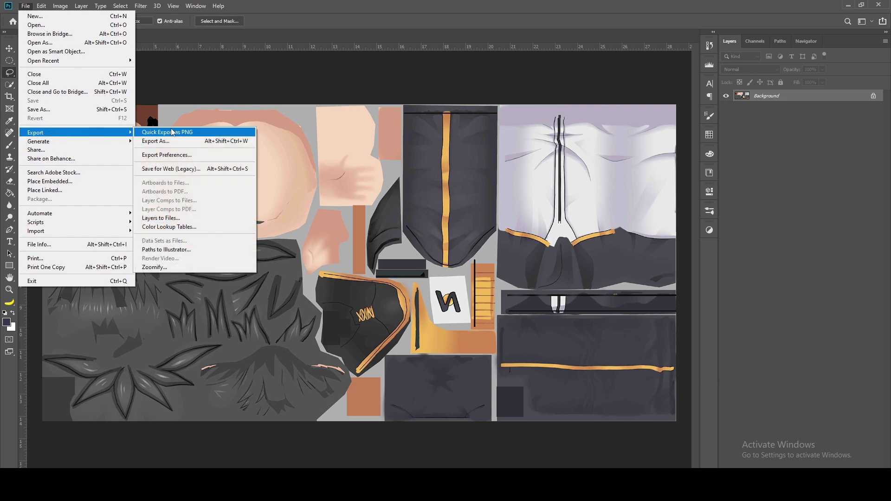
{"action": "left_click", "coordinate": [157, 141]}
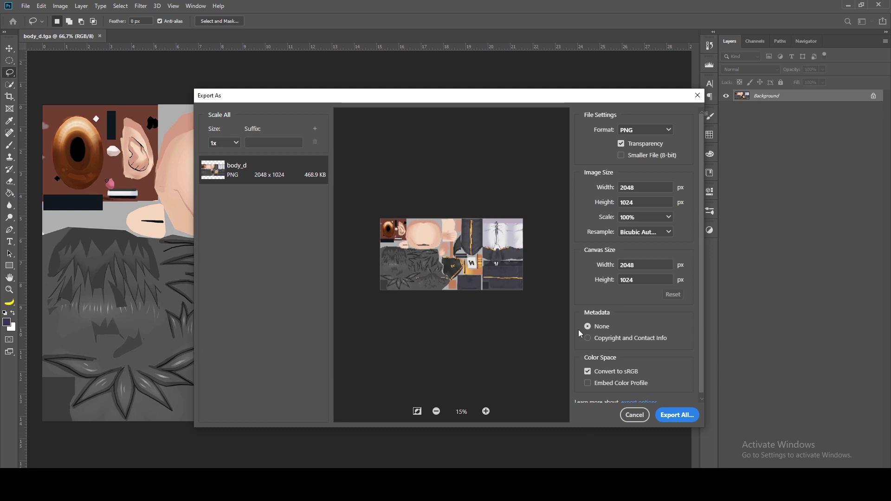
{"action": "left_click", "coordinate": [676, 415]}
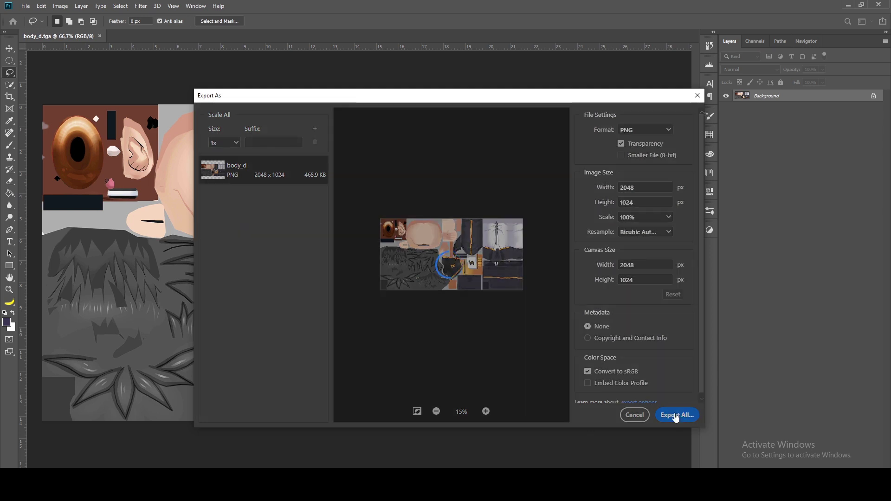
{"action": "left_click", "coordinate": [553, 244]}
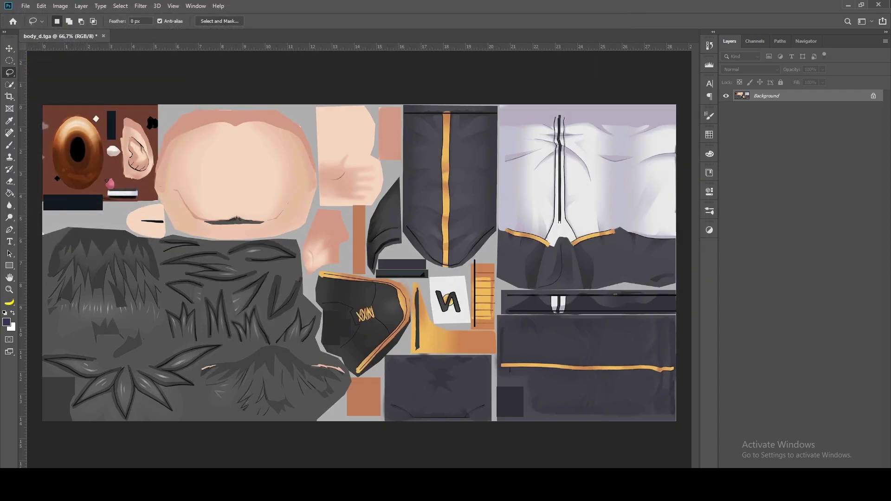
{"action": "left_click", "coordinate": [879, 4]}
{"action": "left_click", "coordinate": [442, 184]}
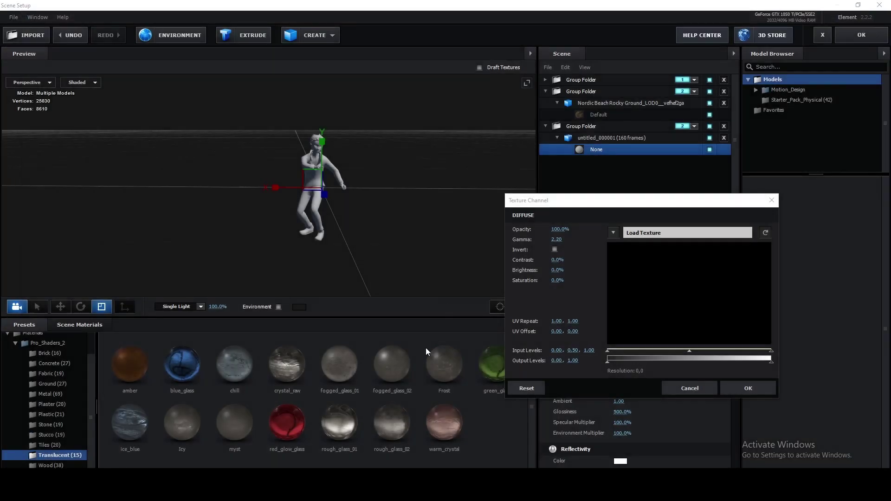
Load body_d.png from the Natsuki Subaru (SD) folder as the character's diffuse texture.
{"action": "left_click", "coordinate": [613, 233]}
{"action": "left_click", "coordinate": [635, 232]}
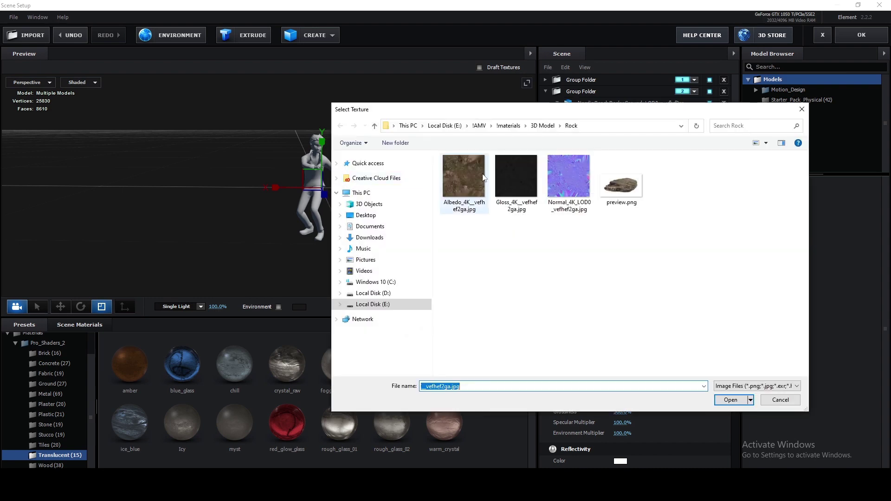
{"action": "left_click", "coordinate": [479, 125]}
{"action": "double_click", "coordinate": [450, 189]}
{"action": "scroll", "coordinate": [491, 248], "scroll_direction": "down", "scroll_amount": 5}
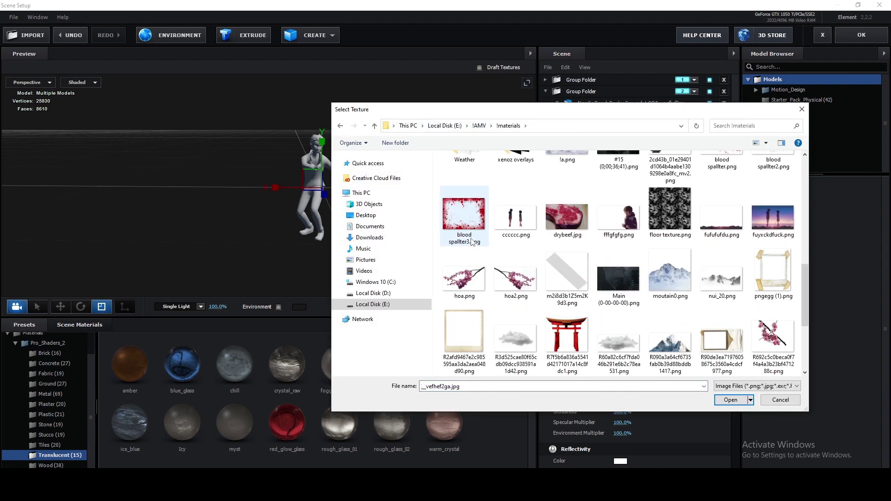
{"action": "scroll", "coordinate": [491, 249], "scroll_direction": "up", "scroll_amount": 2}
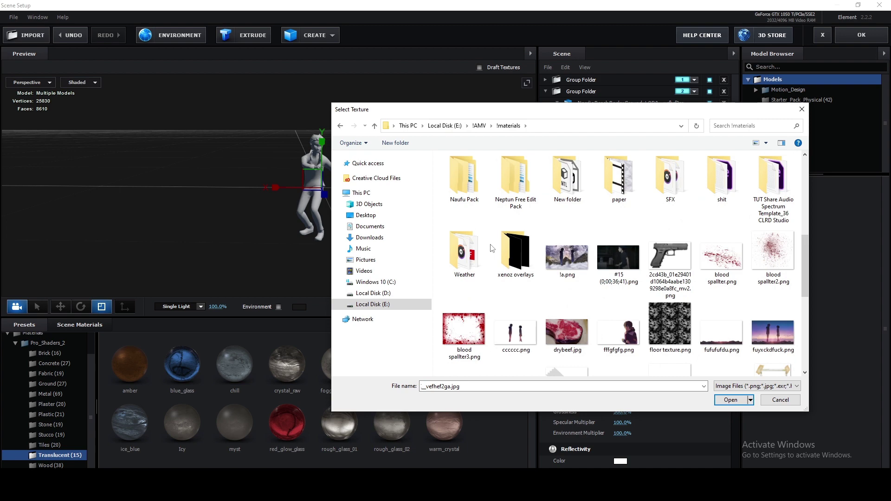
{"action": "double_click", "coordinate": [568, 178]}
{"action": "double_click", "coordinate": [516, 185]}
{"action": "double_click", "coordinate": [472, 182]}
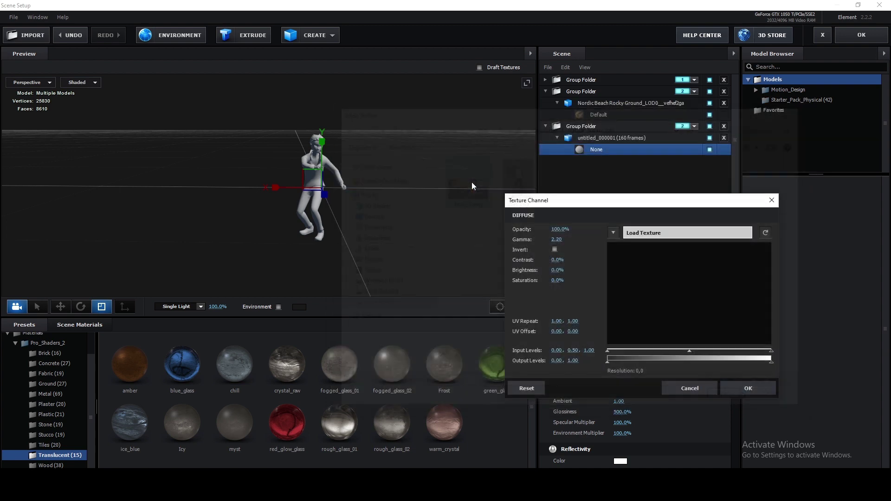
{"action": "left_click", "coordinate": [740, 388]}
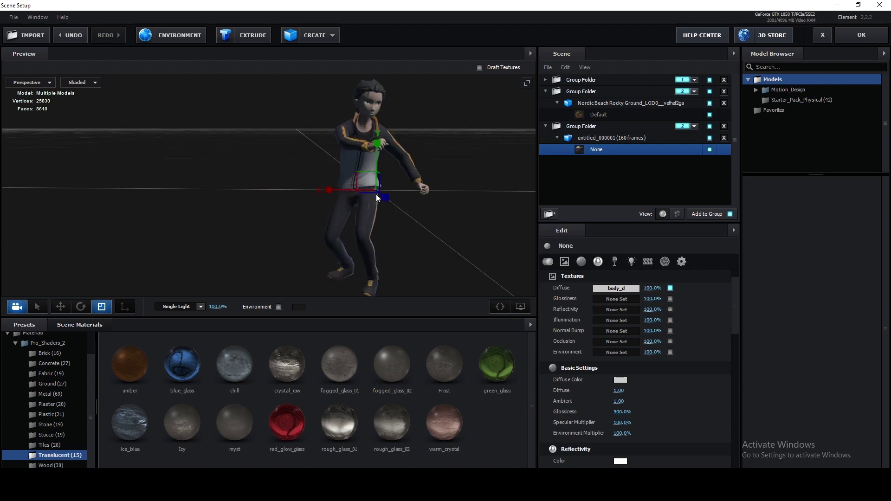
{"action": "left_click_drag", "start_coordinate": [409, 230], "coordinate": [396, 243]}
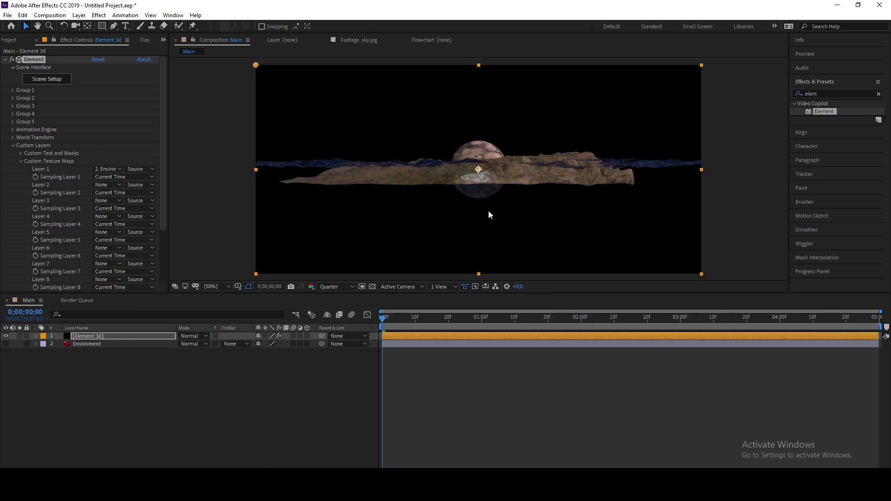
Uncheck Enable for Element Groups 4, 3 and 2 in Effect Controls.
{"action": "key", "text": "comma"}
{"action": "key", "text": "period"}
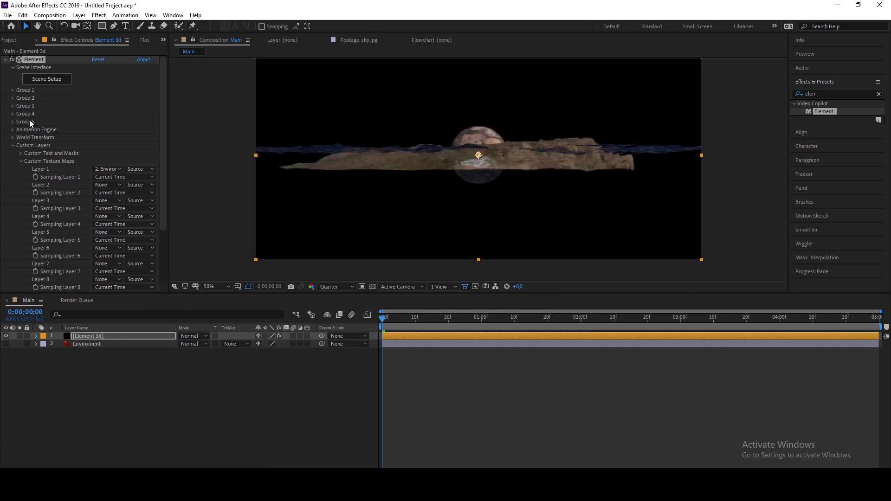
{"action": "left_click", "coordinate": [13, 144]}
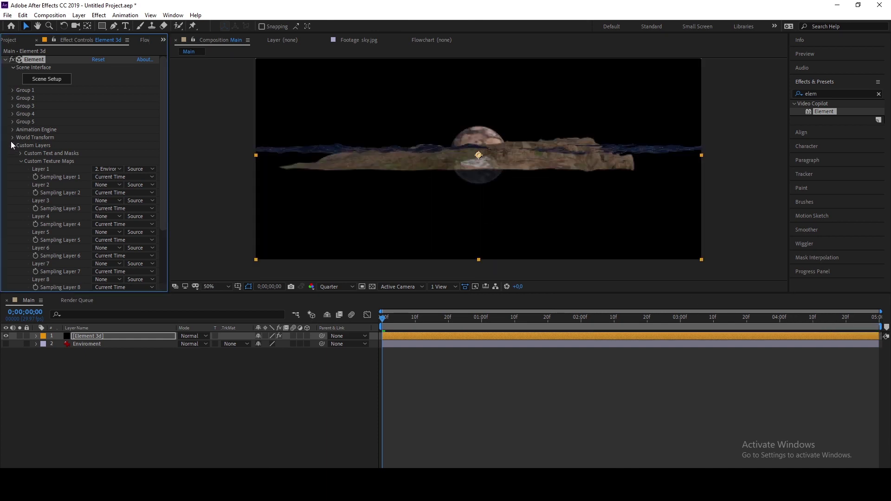
{"action": "left_click", "coordinate": [13, 114]}
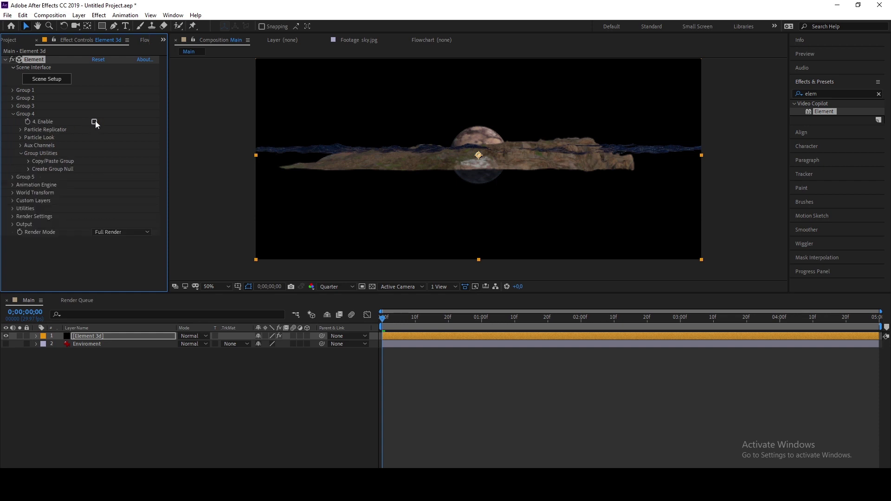
{"action": "left_click", "coordinate": [95, 122]}
{"action": "left_click", "coordinate": [13, 106]}
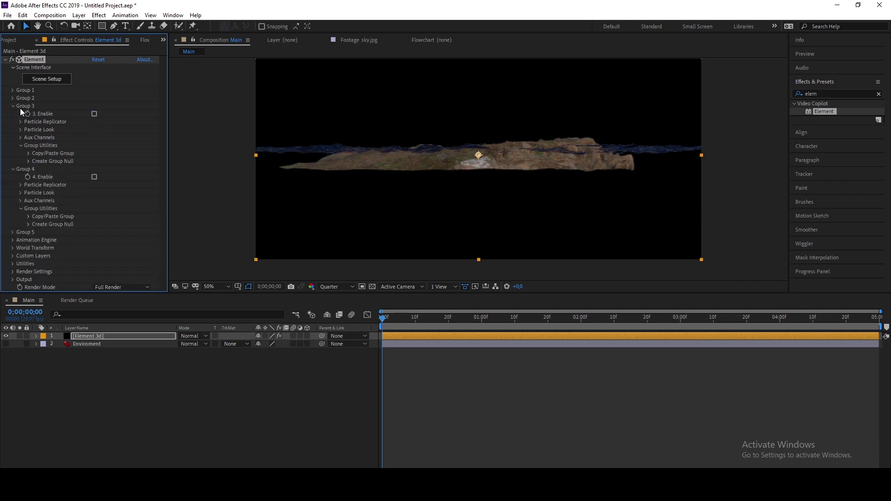
{"action": "left_click", "coordinate": [95, 107]}
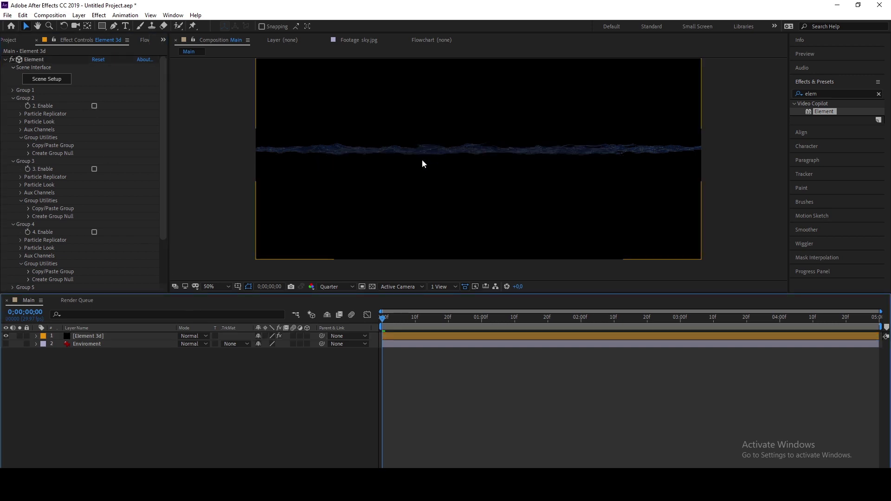
{"action": "right_click", "coordinate": [210, 382]}
Add Camera 1 with default settings and orbit it down over the ocean.
{"action": "mouse_move", "coordinate": [270, 279]}
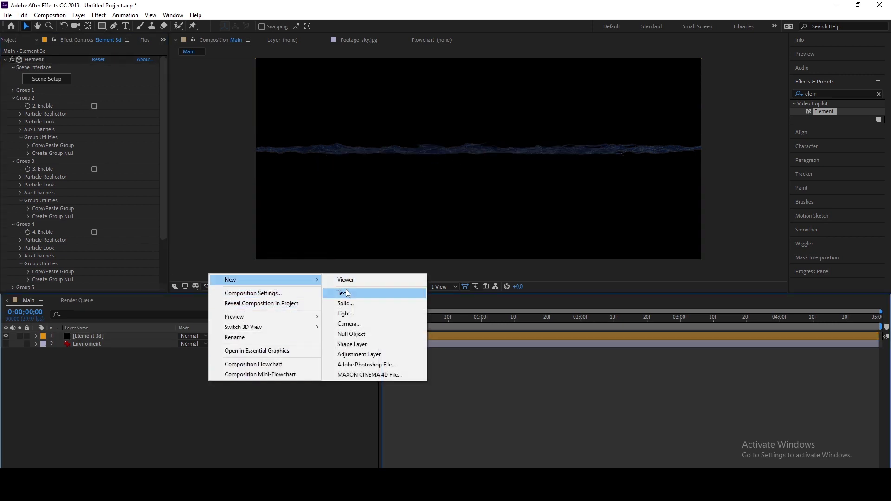
{"action": "left_click", "coordinate": [347, 324]}
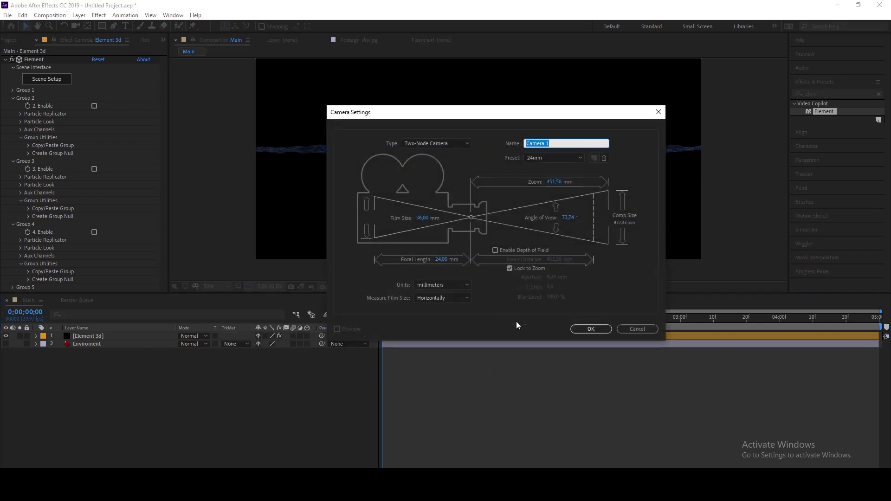
{"action": "left_click", "coordinate": [585, 329]}
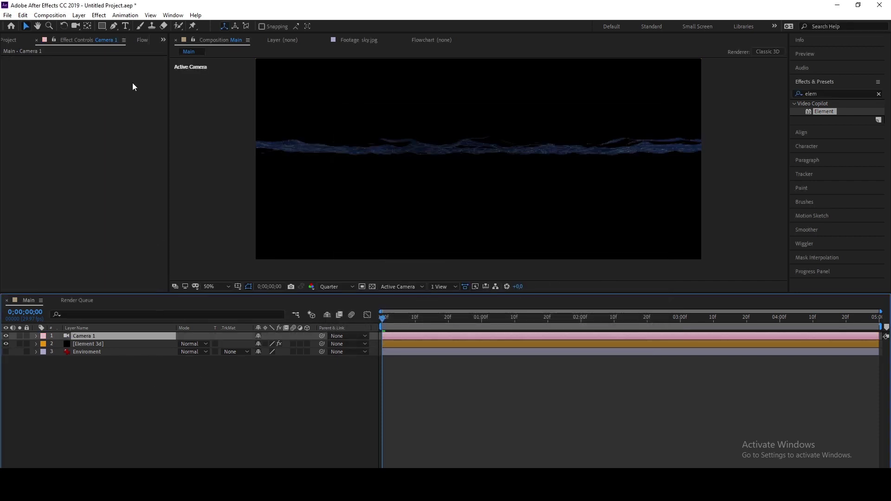
{"action": "left_click", "coordinate": [75, 26]}
{"action": "left_click_drag", "start_coordinate": [465, 159], "coordinate": [405, 122]}
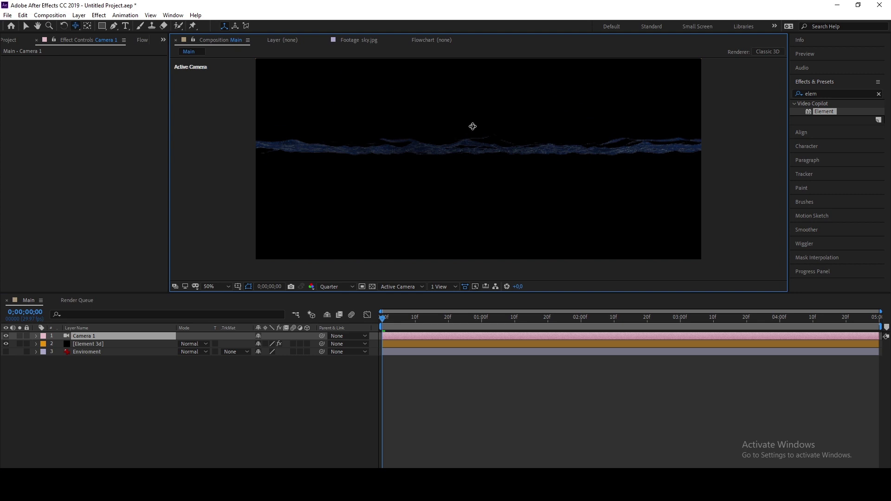
{"action": "left_click_drag", "start_coordinate": [472, 124], "coordinate": [475, 167]}
{"action": "left_click", "coordinate": [149, 335]}
Try scrubbing Camera 1's Position and rotation, then undo back to the default camera.
{"action": "key", "text": "p"}
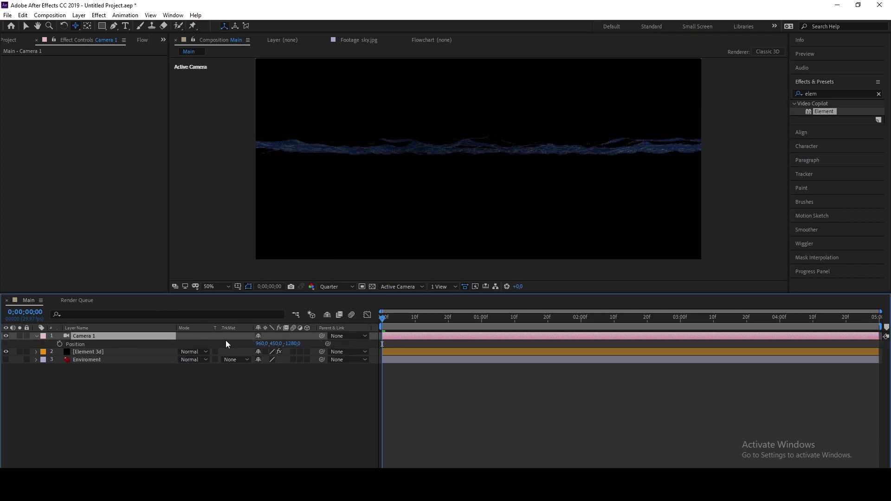
{"action": "left_click_drag", "start_coordinate": [279, 344], "coordinate": [253, 328]}
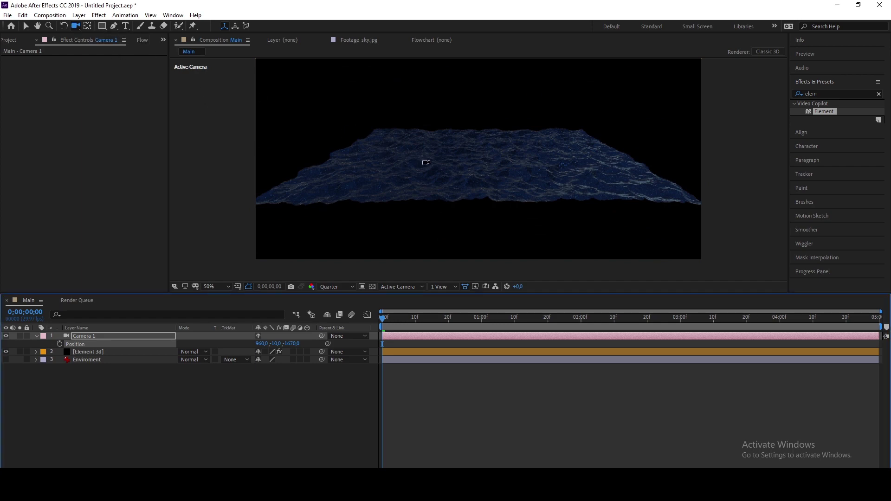
{"action": "left_click_drag", "start_coordinate": [470, 185], "coordinate": [472, 181]}
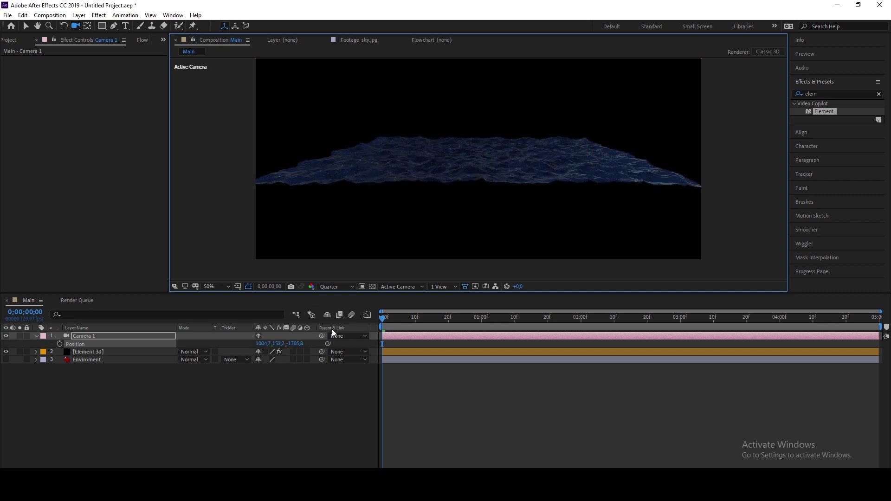
{"action": "left_click_drag", "start_coordinate": [296, 343], "coordinate": [334, 343]}
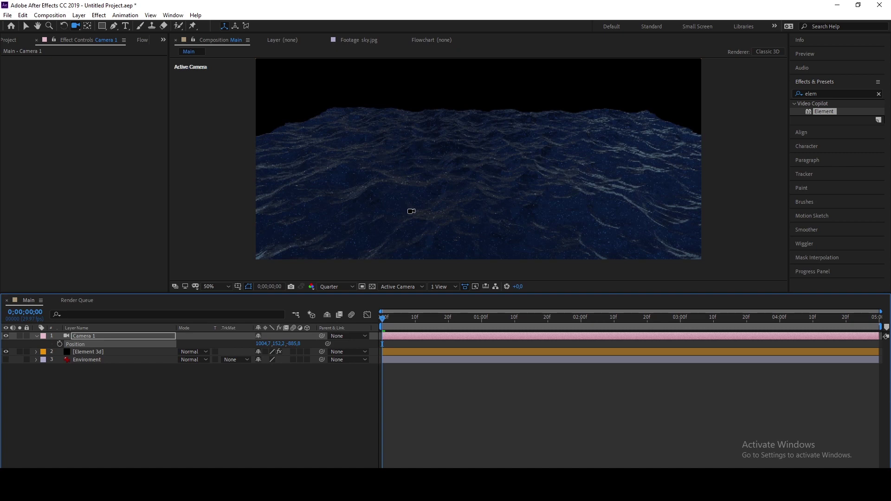
{"action": "key", "text": "shift+r"}
{"action": "left_click_drag", "start_coordinate": [272, 368], "coordinate": [323, 328]}
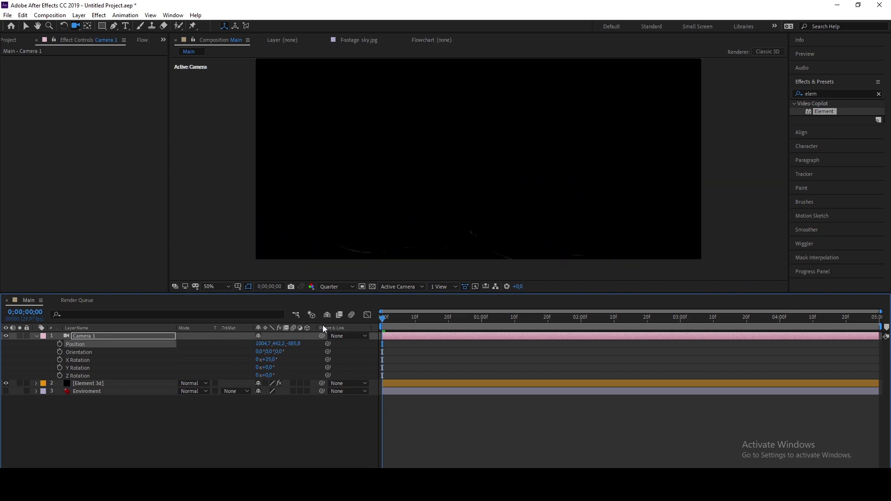
{"action": "key", "text": "ctrl+z"}
{"action": "key", "text": "ctrl+z"}
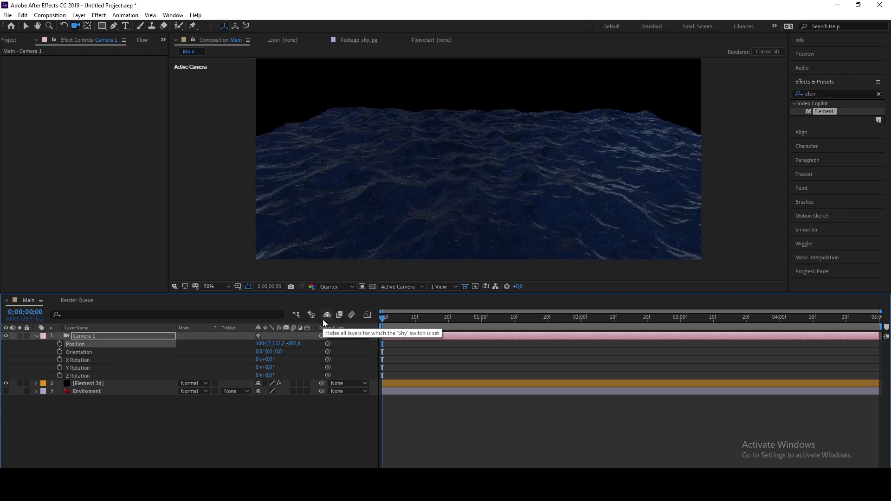
{"action": "key", "text": "ctrl+z"}
{"action": "key", "text": "ctrl+z"}
{"action": "key", "text": "ctrl+z"}
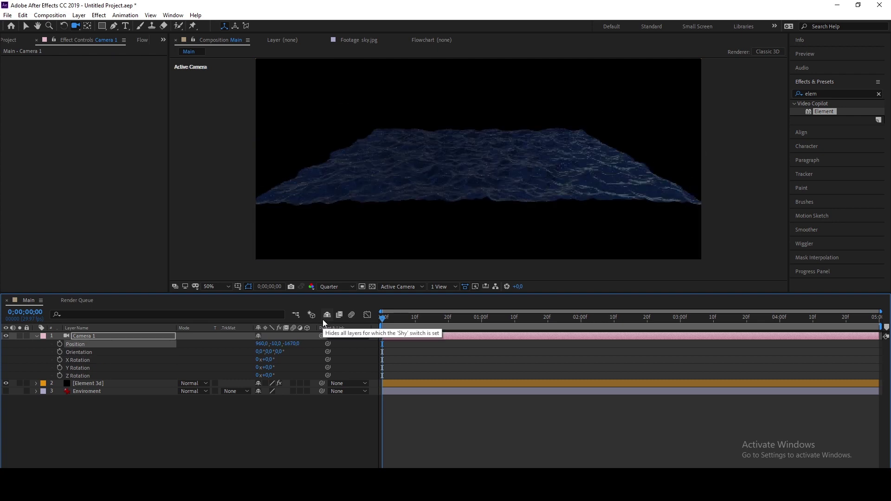
{"action": "key", "text": "ctrl+z"}
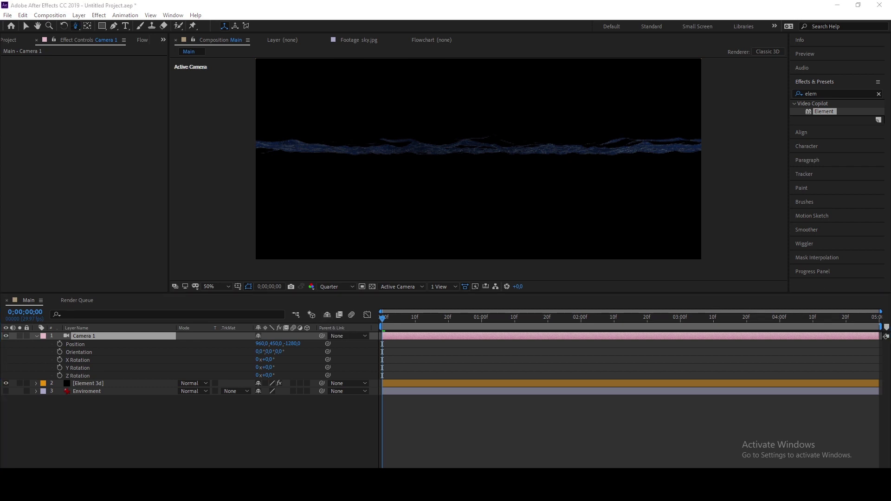
Orbit, track and dolly Camera 1 to 1012.0, 28.9, -1881.9 to frame the whole ocean.
{"action": "left_click", "coordinate": [76, 26]}
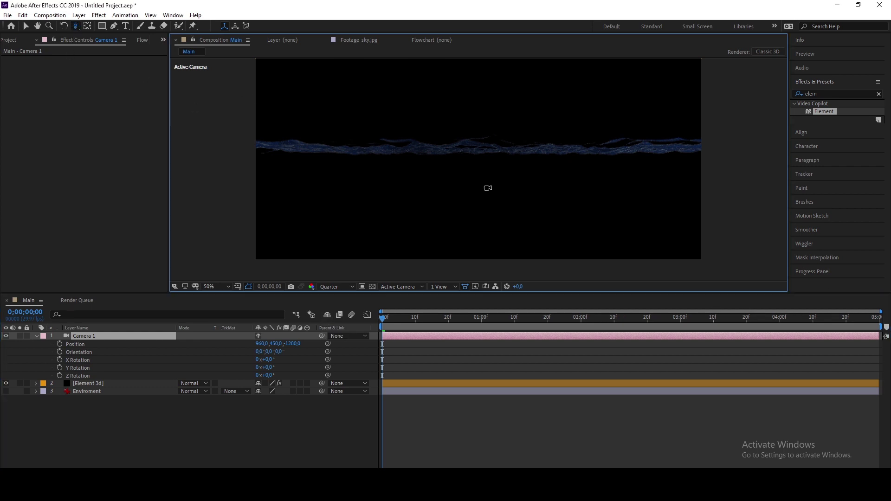
{"action": "left_click_drag", "start_coordinate": [491, 146], "coordinate": [478, 181]}
{"action": "scroll", "coordinate": [478, 188], "scroll_direction": "down", "scroll_amount": 5}
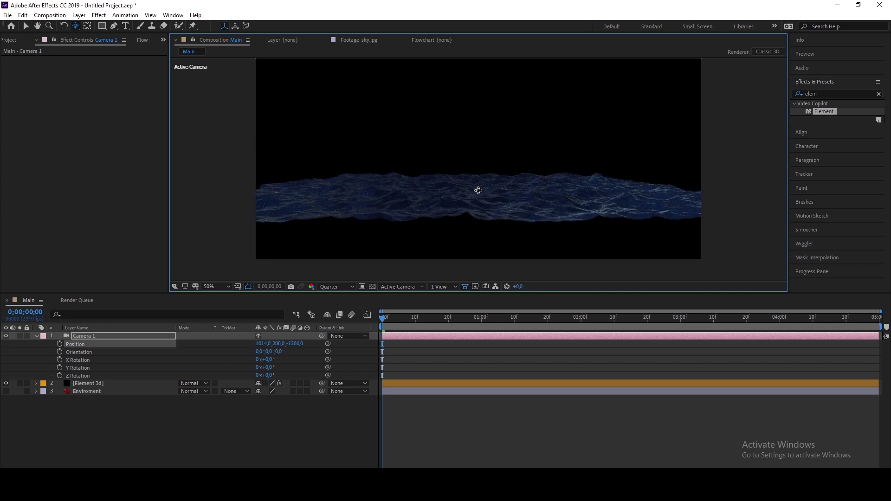
{"action": "left_click_drag", "start_coordinate": [483, 192], "coordinate": [490, 304]}
{"action": "scroll", "coordinate": [478, 200], "scroll_direction": "down", "scroll_amount": 1}
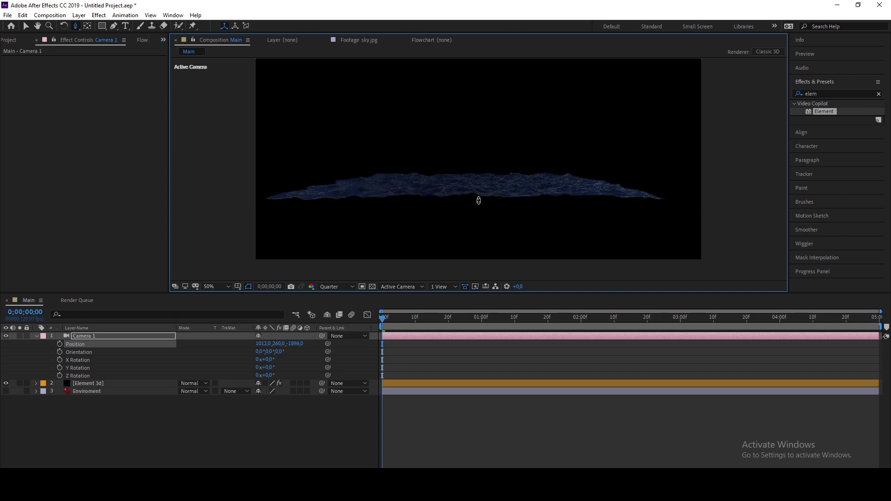
{"action": "key", "text": "c"}
{"action": "left_click_drag", "start_coordinate": [479, 181], "coordinate": [480, 187]}
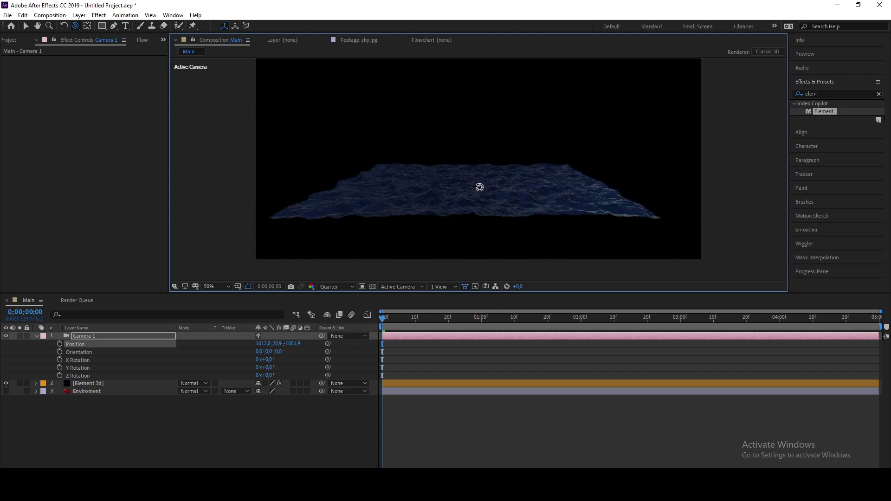
{"action": "left_click", "coordinate": [114, 383]}
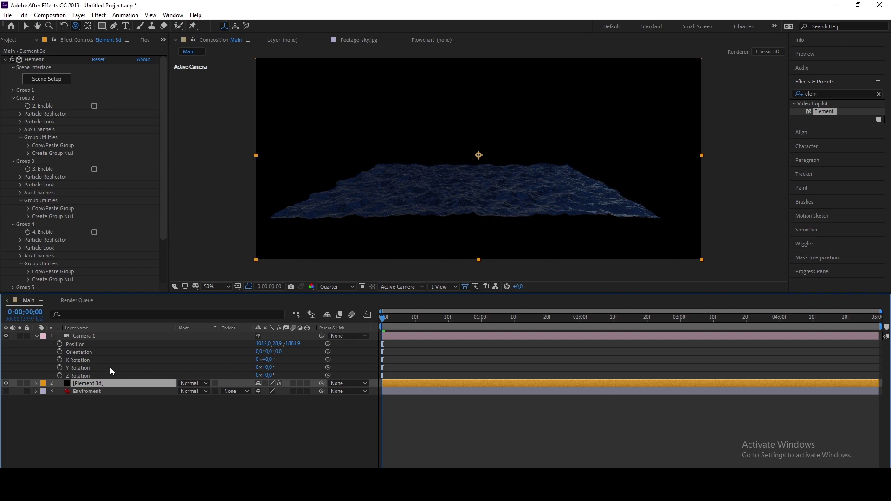
Set Group 1's Particle Count to 60 on a Plane shape, previewing at Half resolution.
{"action": "left_click", "coordinate": [15, 92]}
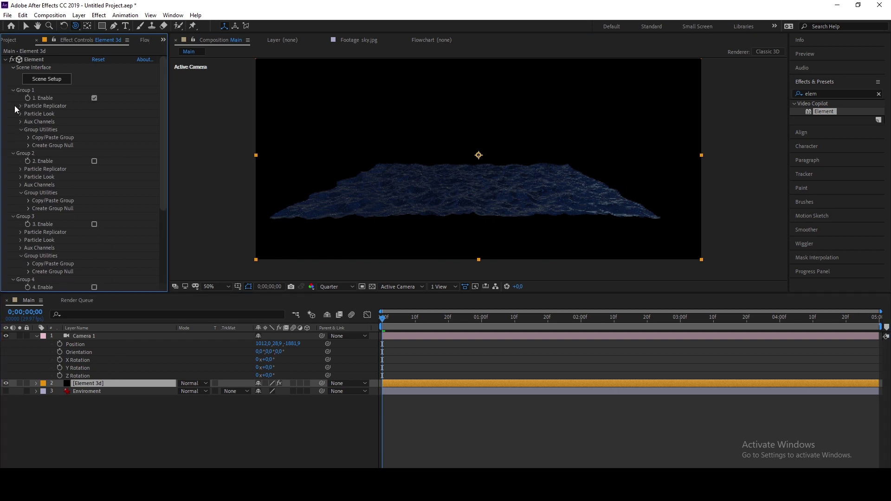
{"action": "left_click", "coordinate": [20, 106]}
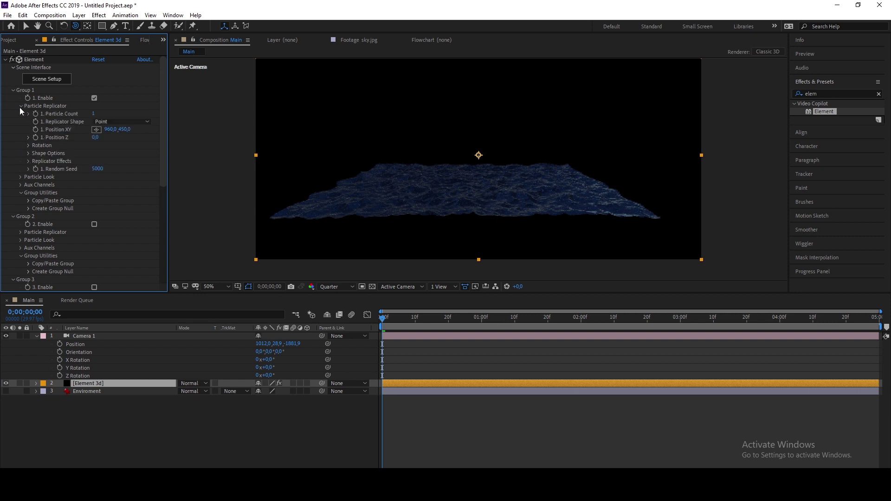
{"action": "left_click_drag", "start_coordinate": [93, 115], "coordinate": [104, 114]}
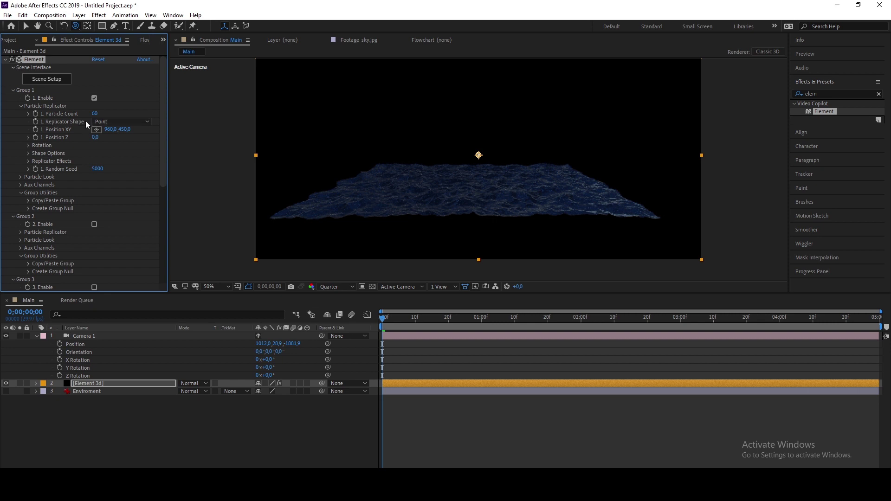
{"action": "left_click", "coordinate": [98, 122]}
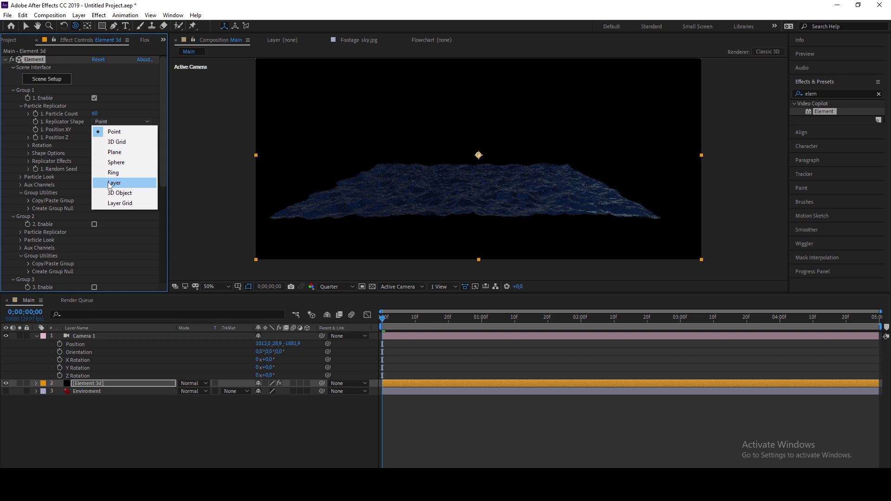
{"action": "left_click", "coordinate": [113, 153]}
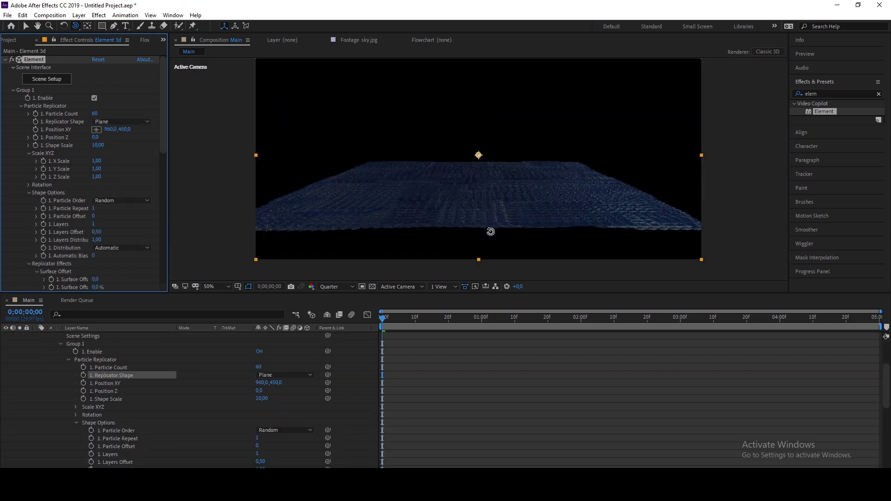
{"action": "left_click", "coordinate": [342, 286]}
{"action": "left_click", "coordinate": [339, 312]}
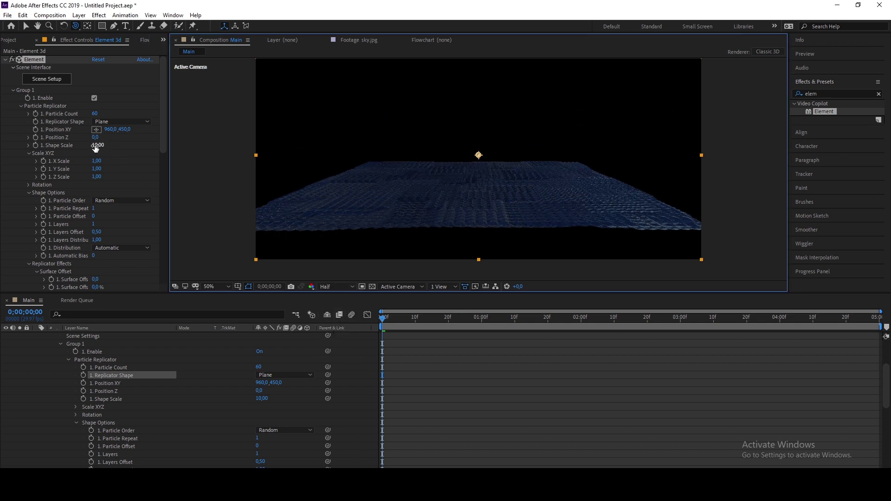
Scrub Group 1's Shape Scale to 268,70 and orbit the camera to lower the horizon.
{"action": "left_click_drag", "start_coordinate": [95, 145], "coordinate": [889, 176]}
{"action": "left_click_drag", "start_coordinate": [95, 143], "coordinate": [559, 171]}
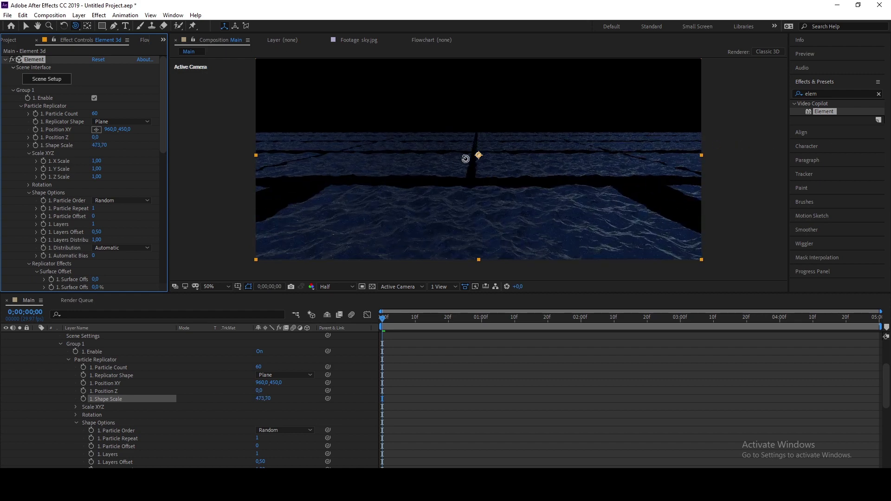
{"action": "left_click_drag", "start_coordinate": [97, 145], "coordinate": [5, 145]}
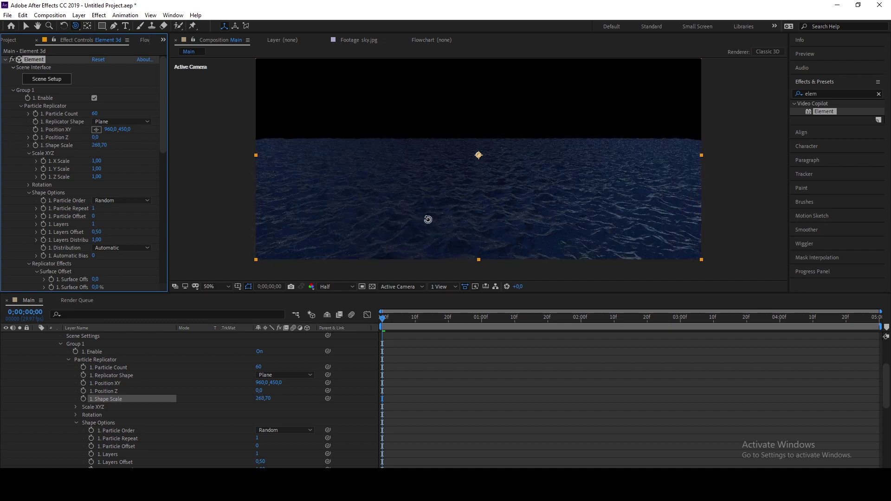
{"action": "left_click_drag", "start_coordinate": [434, 234], "coordinate": [431, 229]}
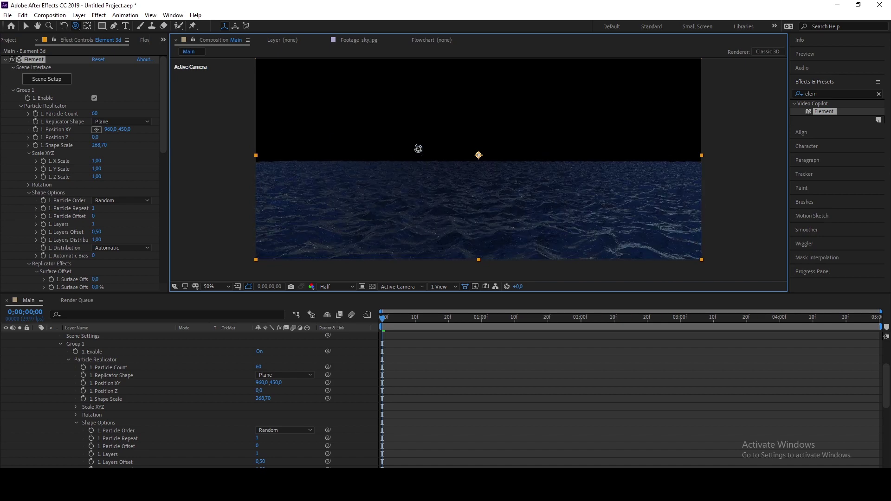
{"action": "left_click", "coordinate": [12, 88]}
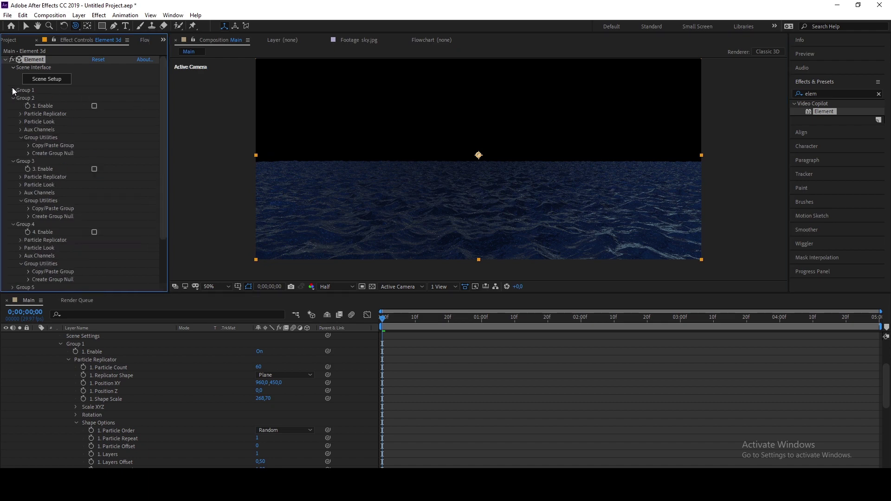
Re-enable Group 2 and place it at Position Z 2400 and Position XY 960,400.
{"action": "left_click", "coordinate": [94, 106]}
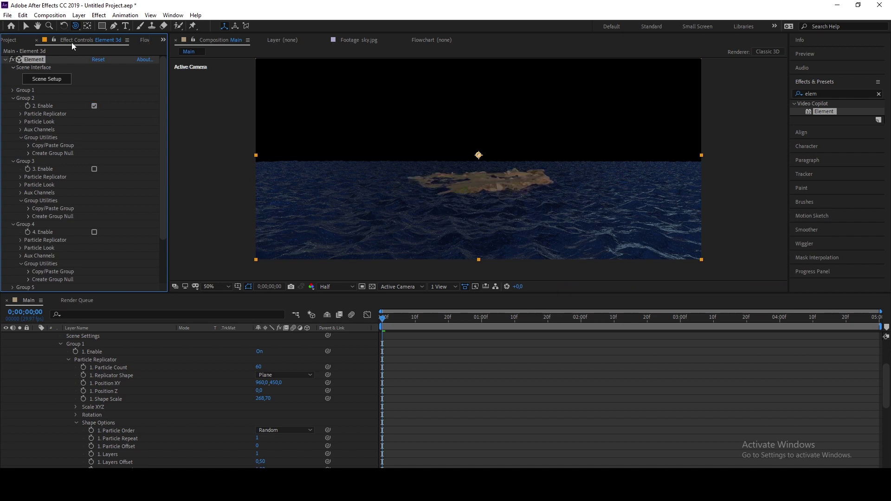
{"action": "left_click", "coordinate": [27, 26]}
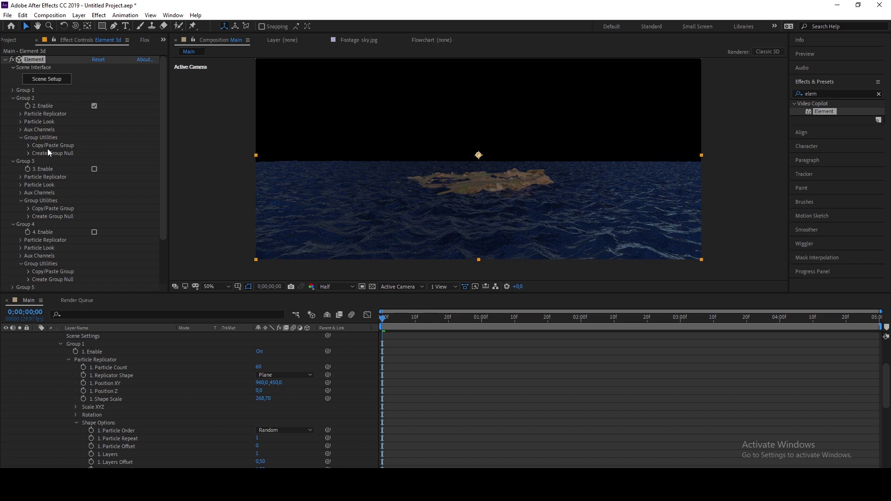
{"action": "left_click", "coordinate": [20, 114]}
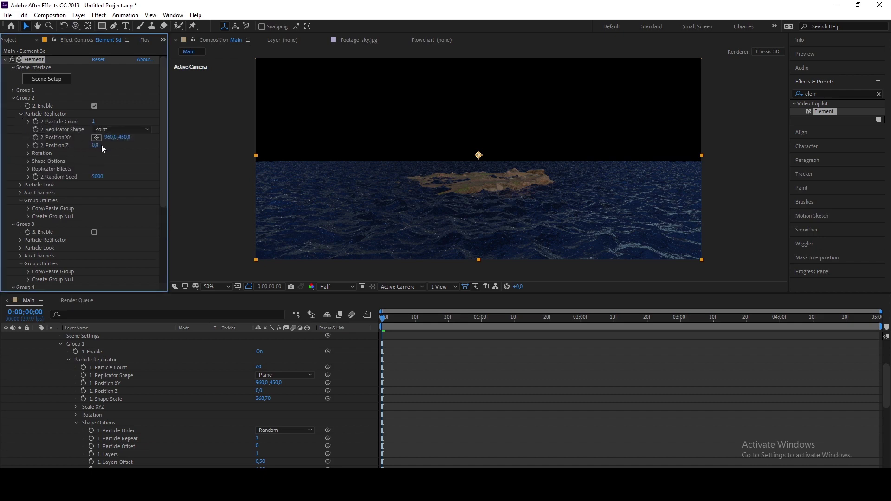
{"action": "left_click_drag", "start_coordinate": [105, 146], "coordinate": [107, 146]}
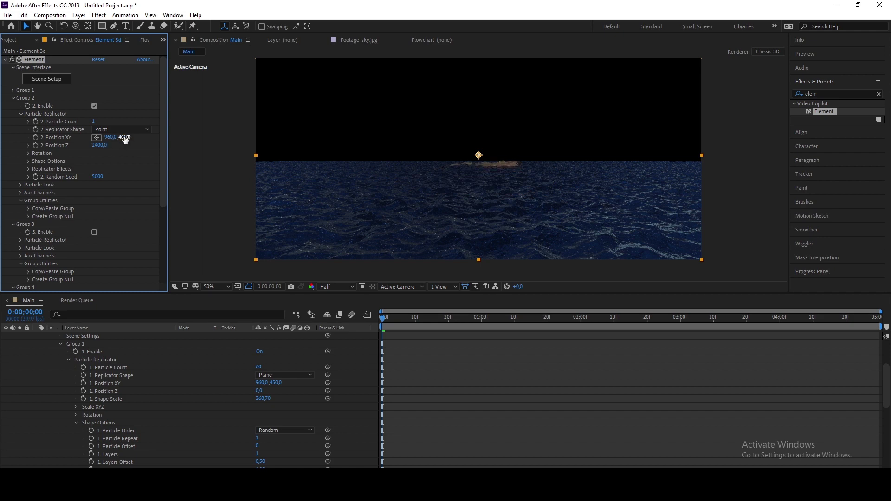
{"action": "left_click_drag", "start_coordinate": [122, 137], "coordinate": [121, 137]}
{"action": "left_click_drag", "start_coordinate": [121, 138], "coordinate": [125, 137]}
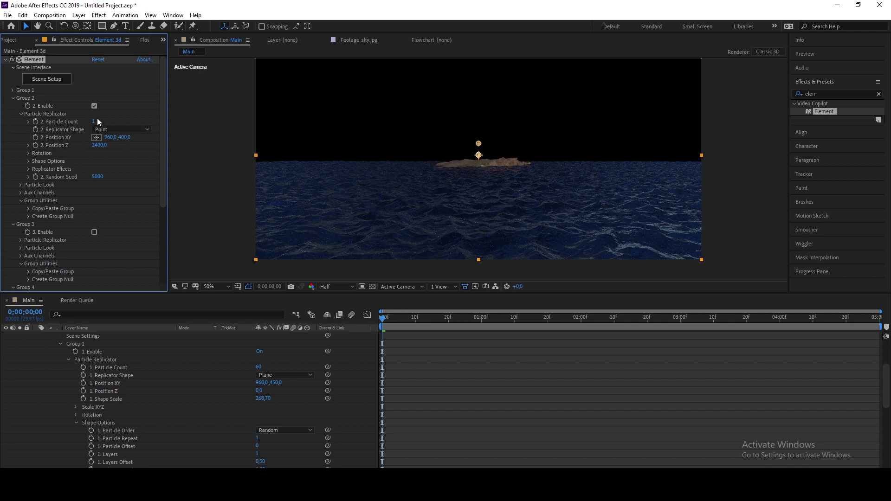
Spread Group 2's rocks on a Plane with Particle Count 29 and Shape Scale 148,60.
{"action": "left_click", "coordinate": [102, 130]}
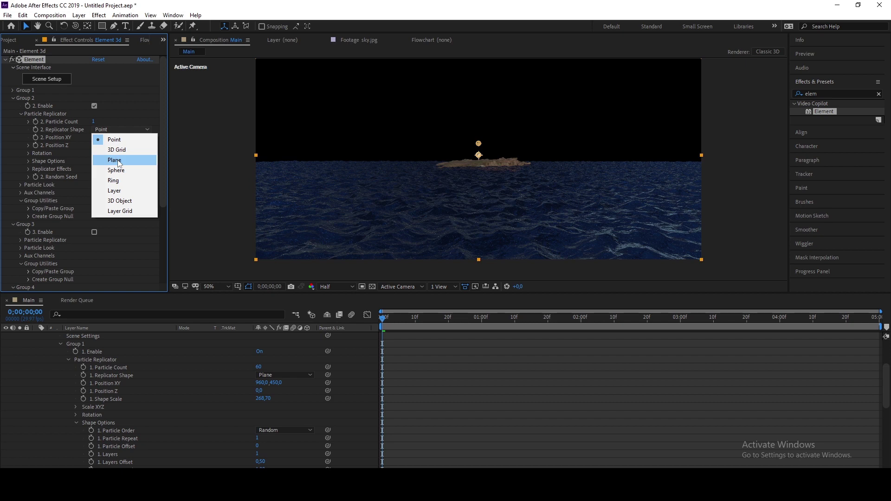
{"action": "left_click", "coordinate": [118, 161]}
{"action": "left_click_drag", "start_coordinate": [96, 121], "coordinate": [102, 122]}
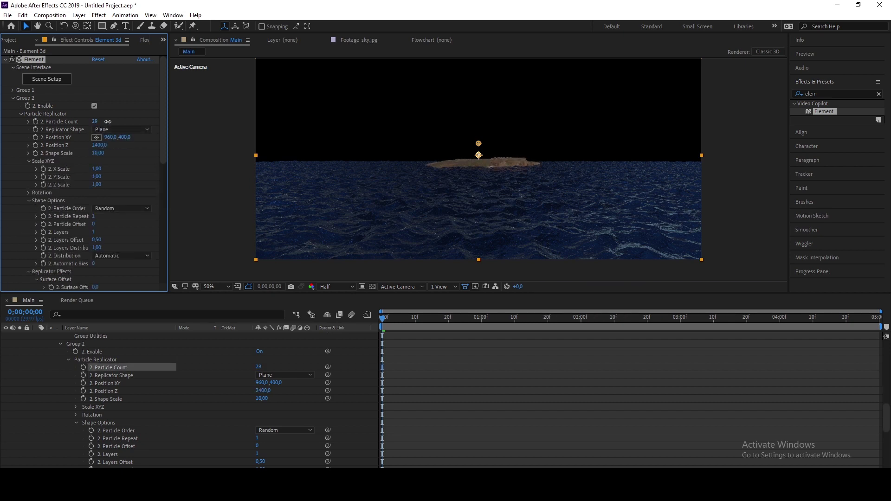
{"action": "left_click_drag", "start_coordinate": [103, 152], "coordinate": [742, 154]}
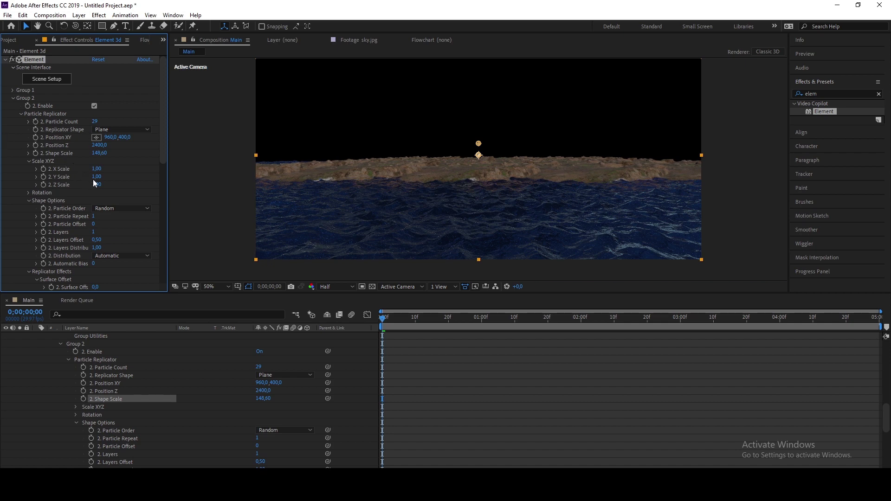
{"action": "left_click_drag", "start_coordinate": [98, 176], "coordinate": [264, 174]}
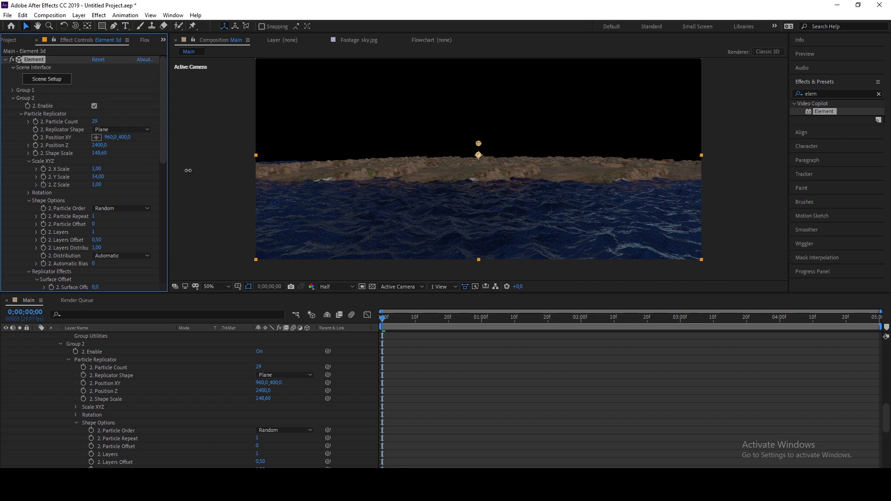
{"action": "left_click_drag", "start_coordinate": [133, 170], "coordinate": [134, 171]}
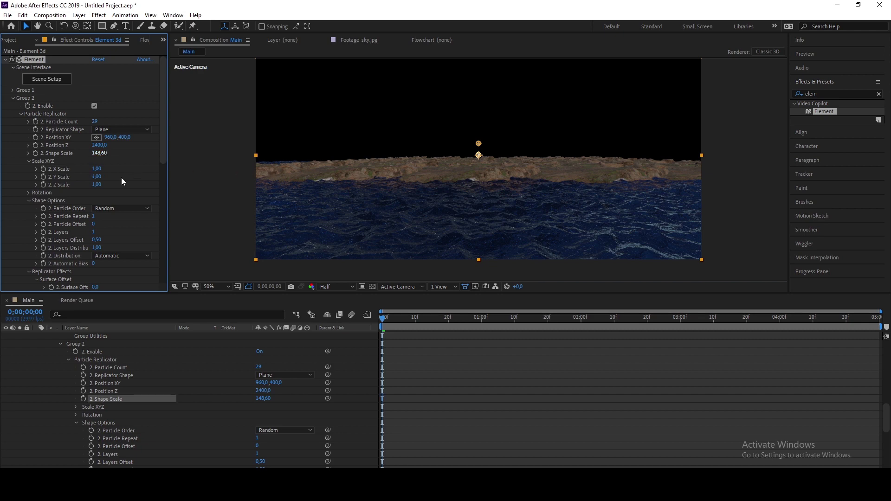
{"action": "scroll", "coordinate": [118, 177], "scroll_direction": "down", "scroll_amount": 8}
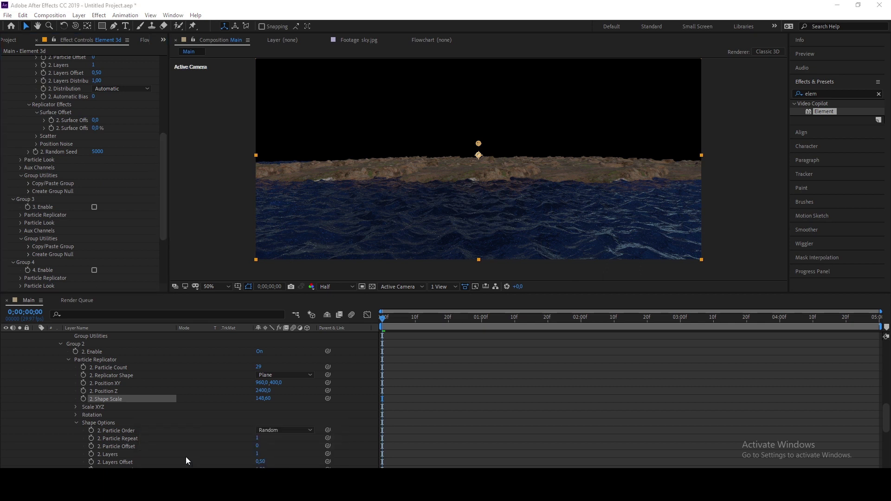
Load youtube.com in a new browser tab, then return to Group 2's Particle Look.
{"action": "left_click", "coordinate": [297, 448]}
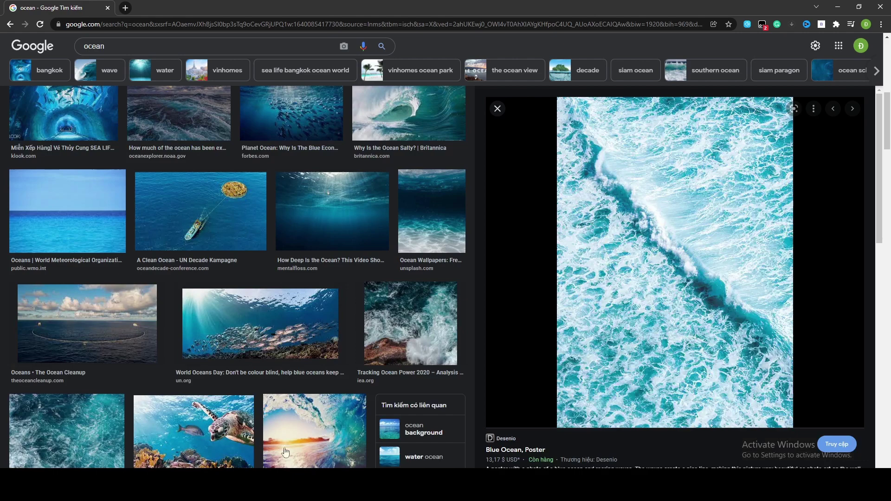
{"action": "left_click", "coordinate": [123, 8]}
{"action": "left_click", "coordinate": [108, 8]}
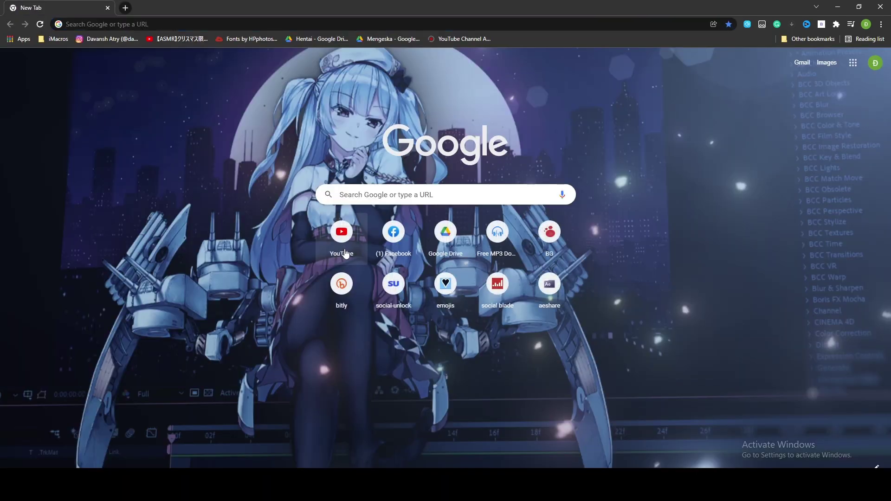
{"action": "type", "text": "youtube.com"}
{"action": "key", "text": "Return"}
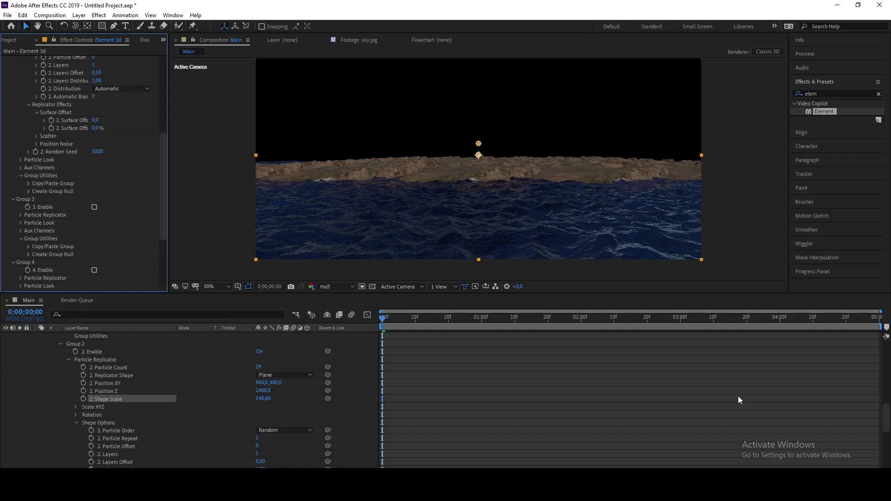
{"action": "left_click", "coordinate": [20, 160]}
Set the rocks' Particle Size to 15,60 and Particle Size Random to 50%.
{"action": "scroll", "coordinate": [16, 152], "scroll_direction": "down", "scroll_amount": 2}
{"action": "left_click_drag", "start_coordinate": [95, 155], "coordinate": [107, 155]}
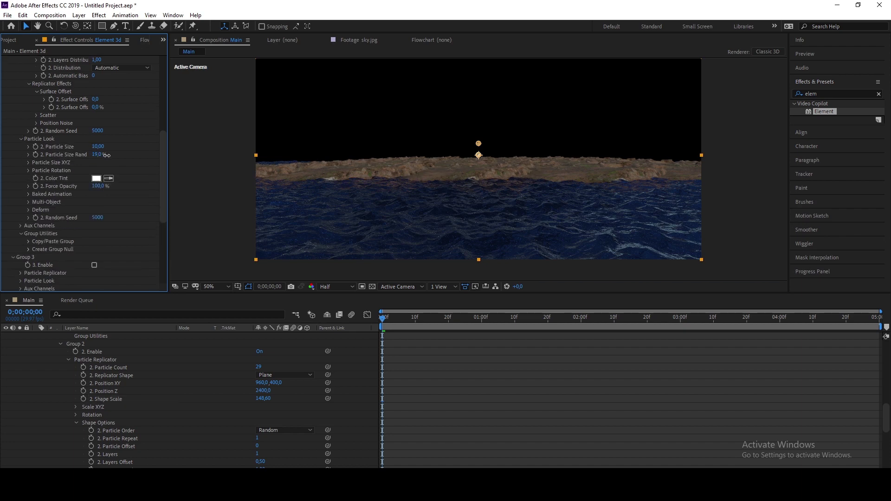
{"action": "left_click_drag", "start_coordinate": [113, 156], "coordinate": [130, 148]}
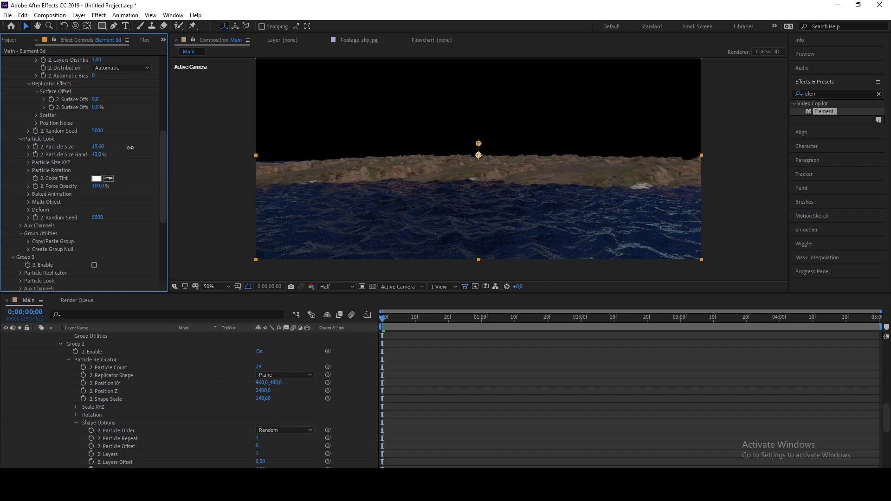
{"action": "left_click_drag", "start_coordinate": [103, 155], "coordinate": [104, 155]}
Add 95° random Y rotation to the rocks and push them back to Position Z 3170.
{"action": "left_click", "coordinate": [27, 171]}
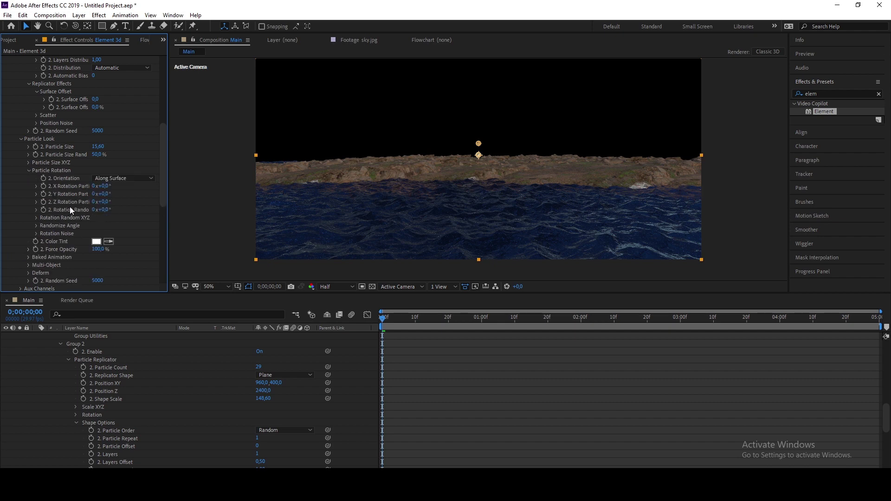
{"action": "scroll", "coordinate": [39, 198], "scroll_direction": "down", "scroll_amount": 1}
{"action": "left_click", "coordinate": [35, 189]}
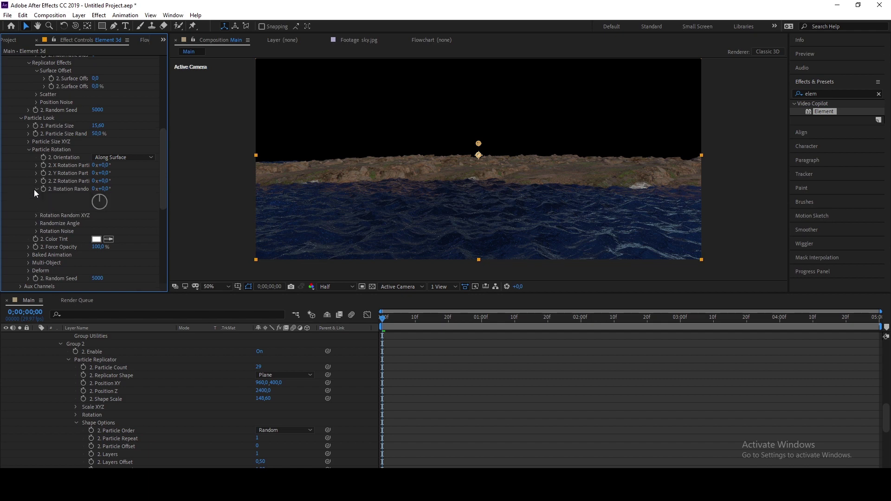
{"action": "left_click", "coordinate": [36, 189]}
{"action": "left_click", "coordinate": [36, 196]}
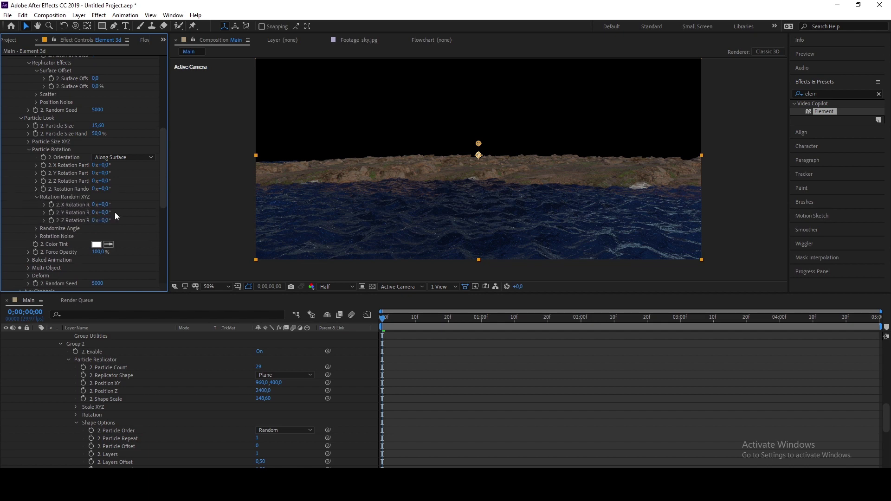
{"action": "left_click_drag", "start_coordinate": [105, 213], "coordinate": [145, 212]}
{"action": "scroll", "coordinate": [109, 188], "scroll_direction": "up", "scroll_amount": 9}
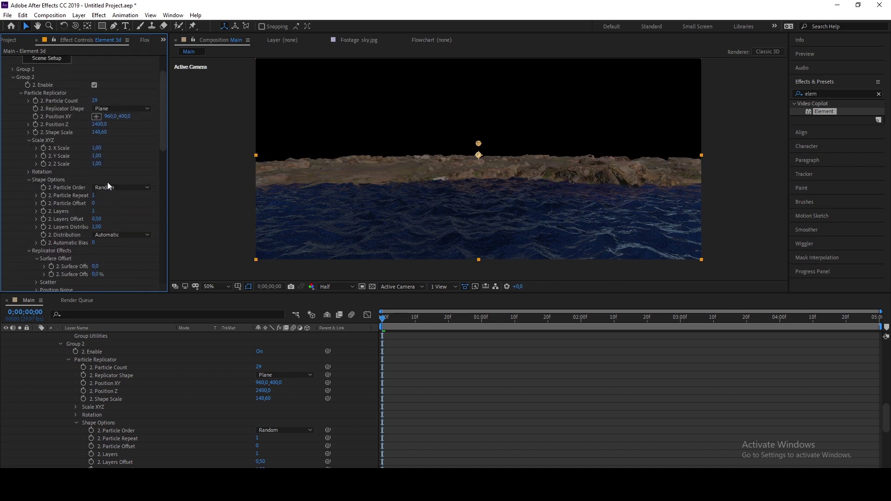
{"action": "mouse_move", "coordinate": [99, 145]}
{"action": "left_mouse_down"}
{"action": "mouse_move", "coordinate": [139, 150]}
{"action": "mouse_move", "coordinate": [110, 134]}
{"action": "left_mouse_up"}
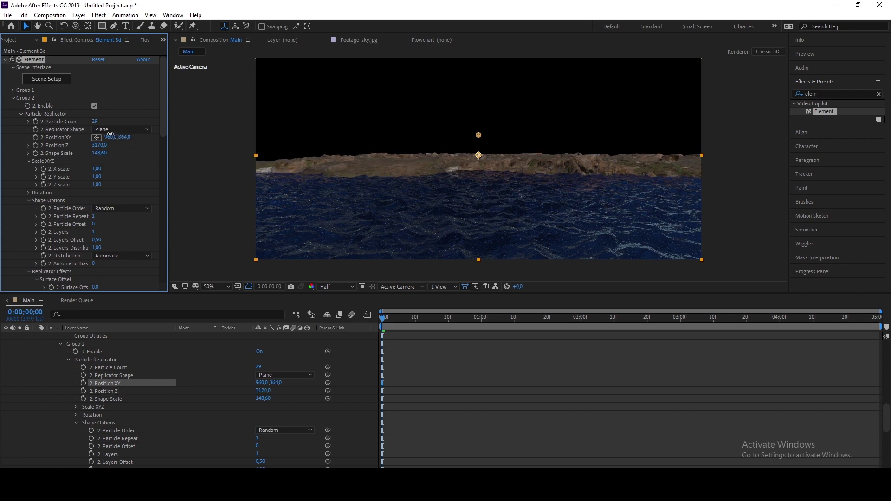
Widen the shoreline to Shape Scale 156,10, with Particle Size 18,50 and 18% size randomness.
{"action": "left_click", "coordinate": [549, 393]}
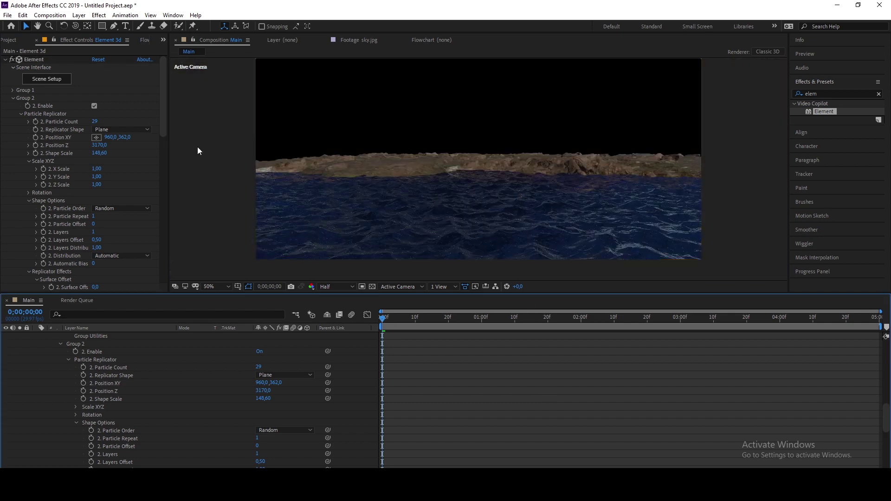
{"action": "left_click_drag", "start_coordinate": [99, 153], "coordinate": [124, 140]}
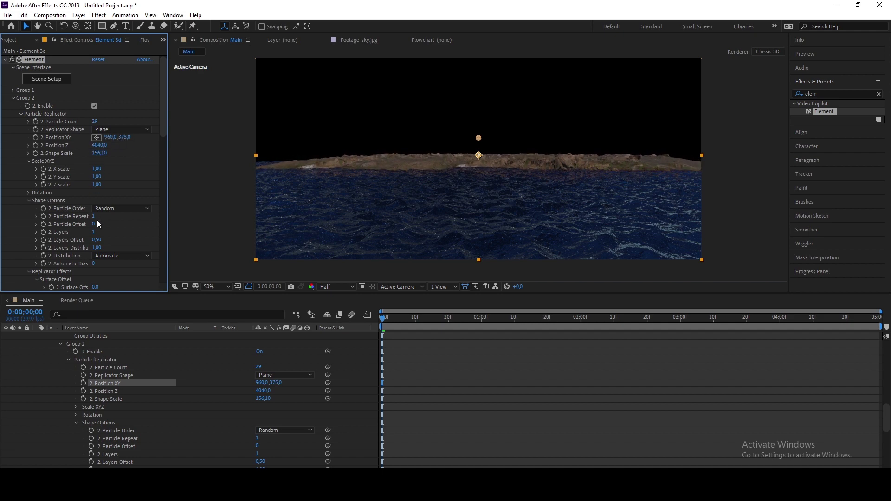
{"action": "scroll", "coordinate": [97, 220], "scroll_direction": "down", "scroll_amount": 4}
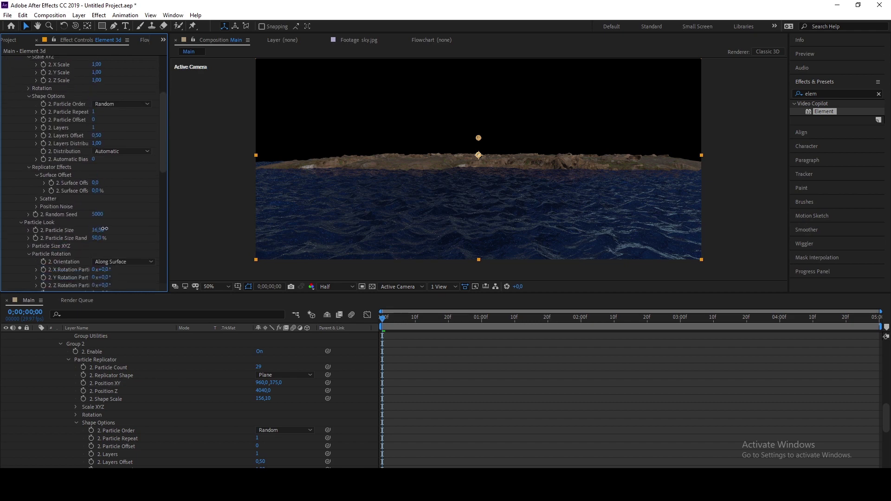
{"action": "left_click_drag", "start_coordinate": [105, 229], "coordinate": [111, 227]}
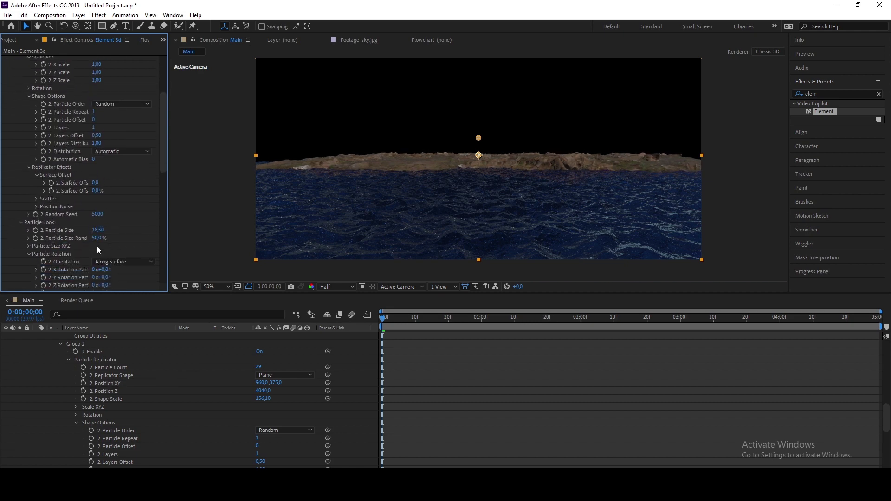
{"action": "left_click_drag", "start_coordinate": [91, 240], "coordinate": [84, 240]}
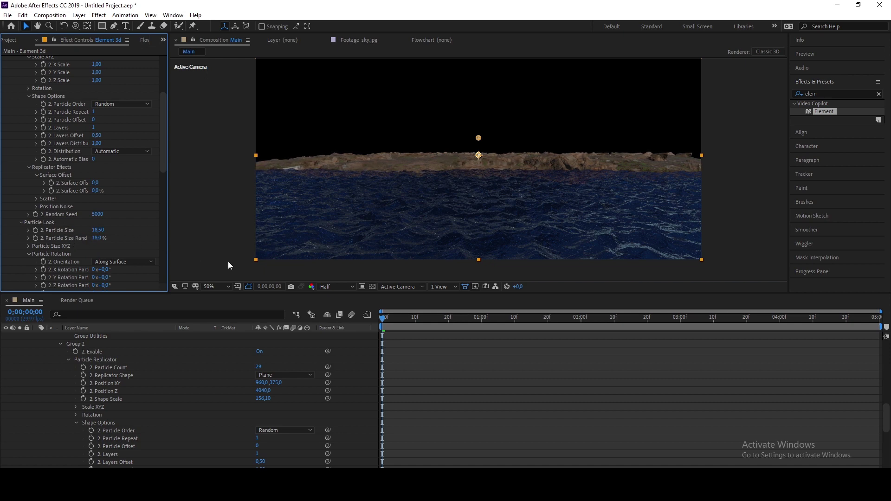
{"action": "left_click", "coordinate": [513, 420]}
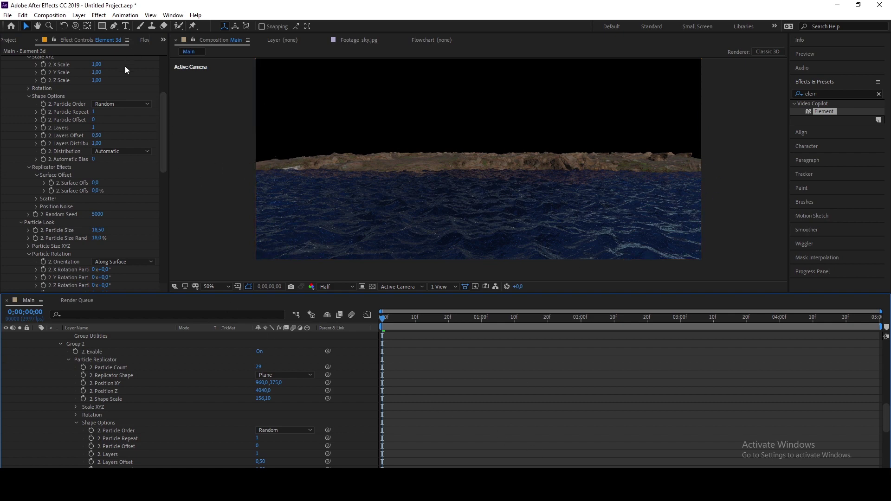
{"action": "scroll", "coordinate": [56, 202], "scroll_direction": "down", "scroll_amount": 5}
{"action": "scroll", "coordinate": [88, 367], "scroll_direction": "up", "scroll_amount": 10}
{"action": "scroll", "coordinate": [63, 360], "scroll_direction": "up", "scroll_amount": 8}
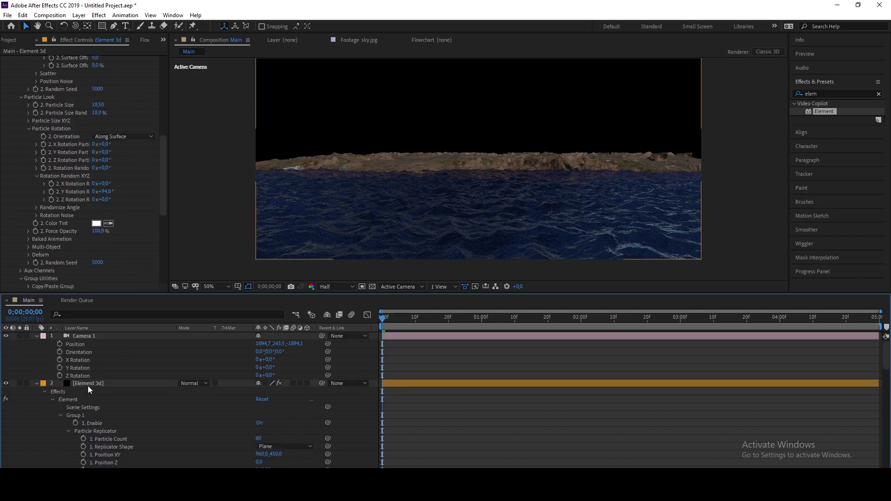
Enable Element's Group 3 and expand its Particle Replicator settings.
{"action": "scroll", "coordinate": [48, 183], "scroll_direction": "down", "scroll_amount": 5}
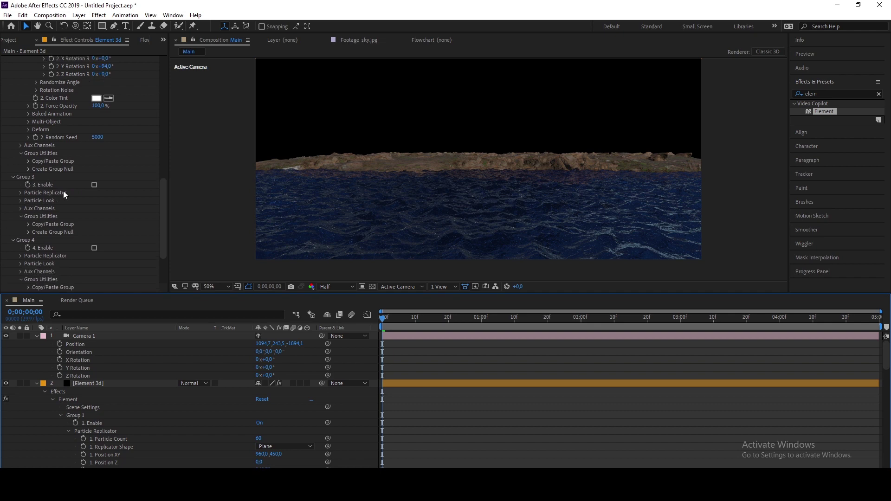
{"action": "left_click", "coordinate": [96, 185]}
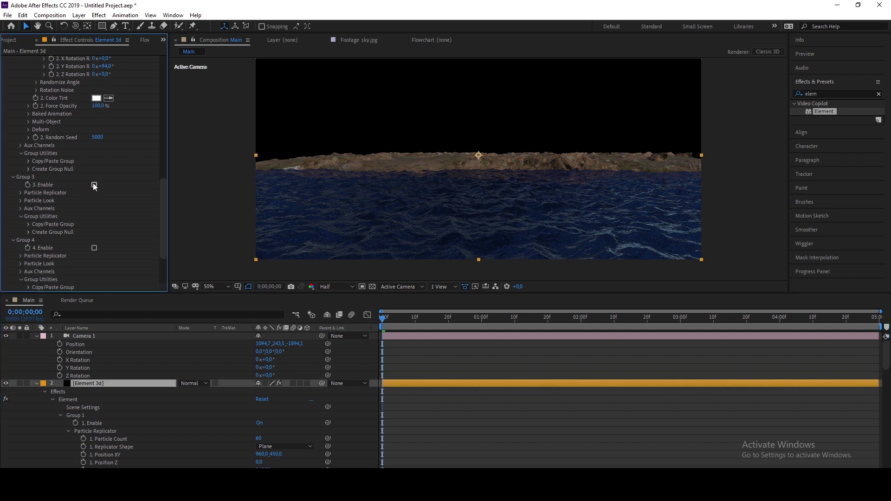
{"action": "left_click", "coordinate": [95, 185]}
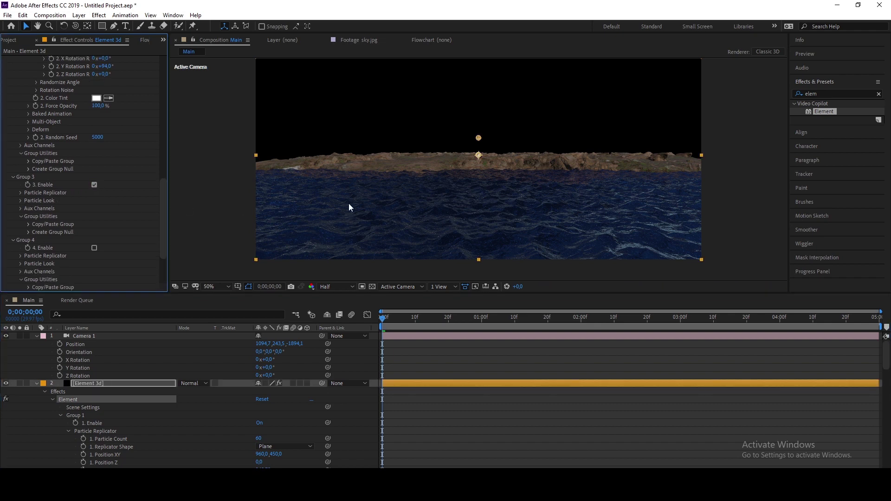
{"action": "scroll", "coordinate": [532, 194], "scroll_direction": "up", "scroll_amount": 6}
{"action": "scroll", "coordinate": [532, 194], "scroll_direction": "down", "scroll_amount": 4}
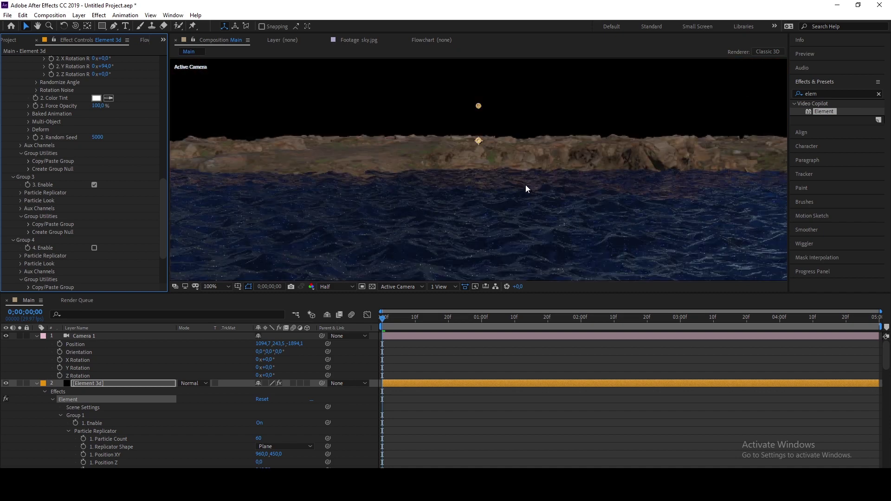
{"action": "scroll", "coordinate": [432, 167], "scroll_direction": "down", "scroll_amount": 2}
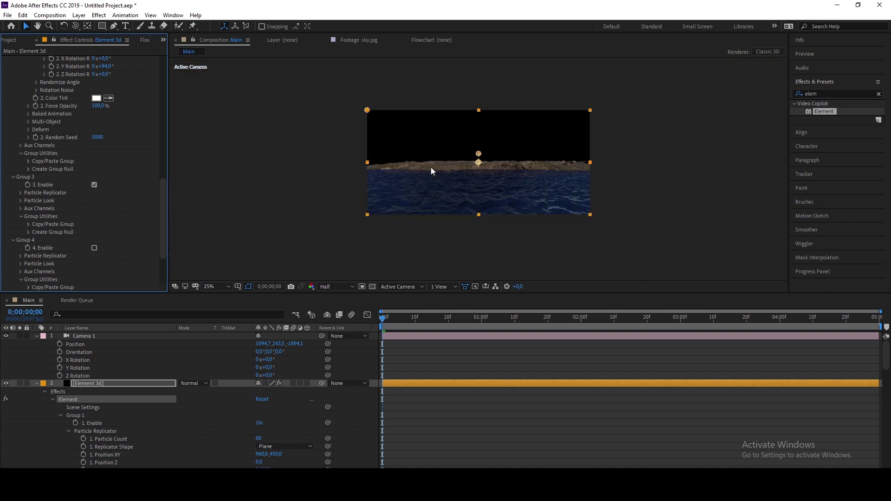
{"action": "left_click", "coordinate": [21, 193]}
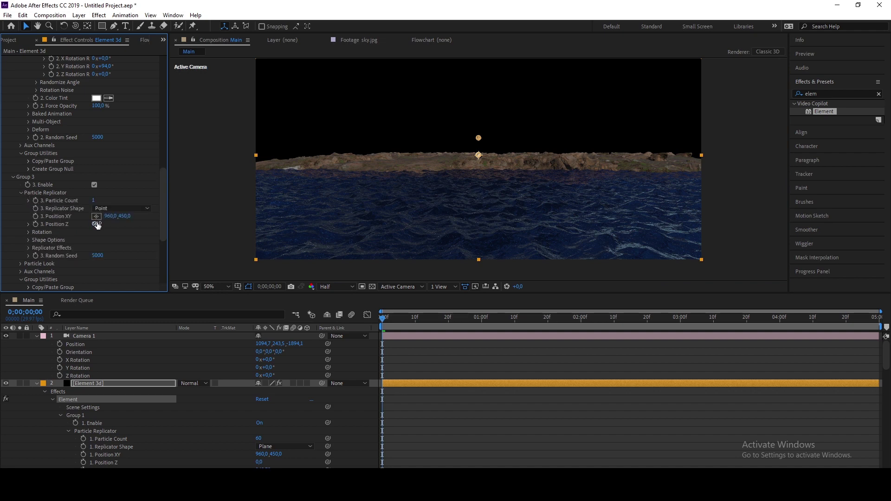
Scrub Group 3's Position Z, then undo so it stays at 0.
{"action": "left_click_drag", "start_coordinate": [84, 224], "coordinate": [2, 227]}
{"action": "left_click_drag", "start_coordinate": [100, 224], "coordinate": [68, 226]}
{"action": "left_click_drag", "start_coordinate": [3, 226], "coordinate": [190, 225]}
{"action": "key", "text": "ctrl+z"}
{"action": "key", "text": "ctrl+z"}
{"action": "scroll", "coordinate": [133, 207], "scroll_direction": "up", "scroll_amount": 10}
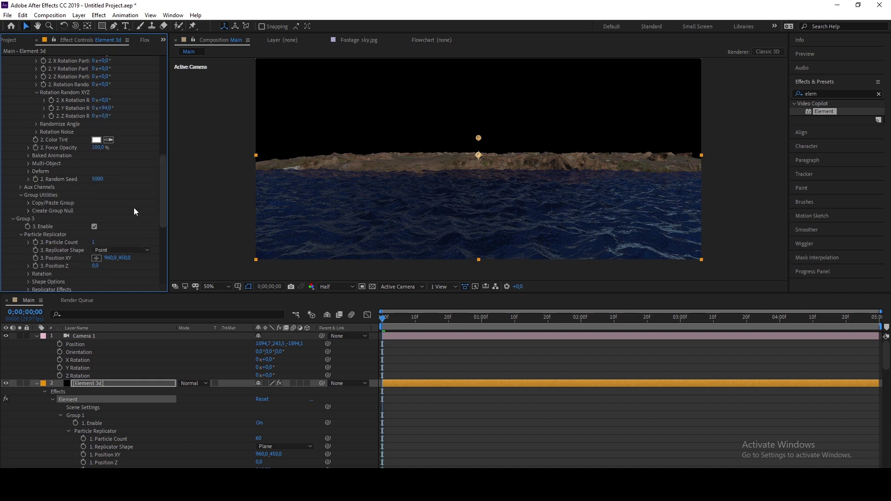
{"action": "scroll", "coordinate": [75, 100], "scroll_direction": "up", "scroll_amount": 3}
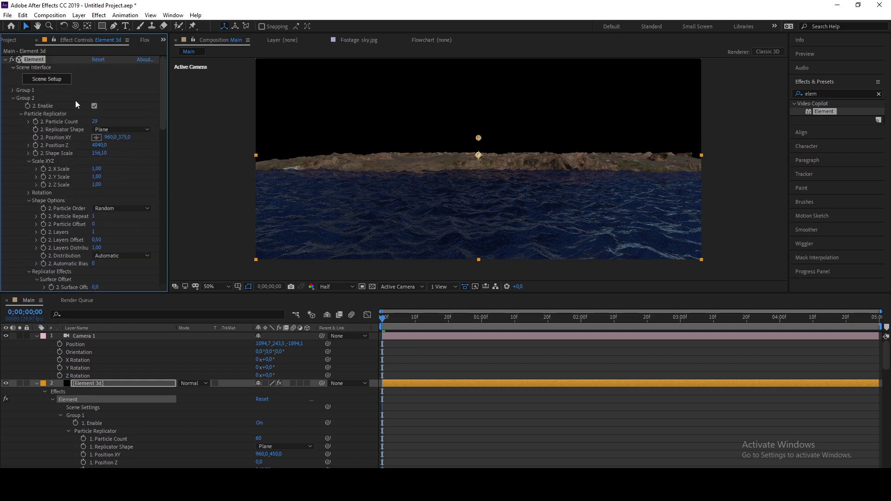
In Scene Setup, scale untitled_000001 to 10000% and enlarge Group Folder 3, then apply.
{"action": "left_click", "coordinate": [47, 79]}
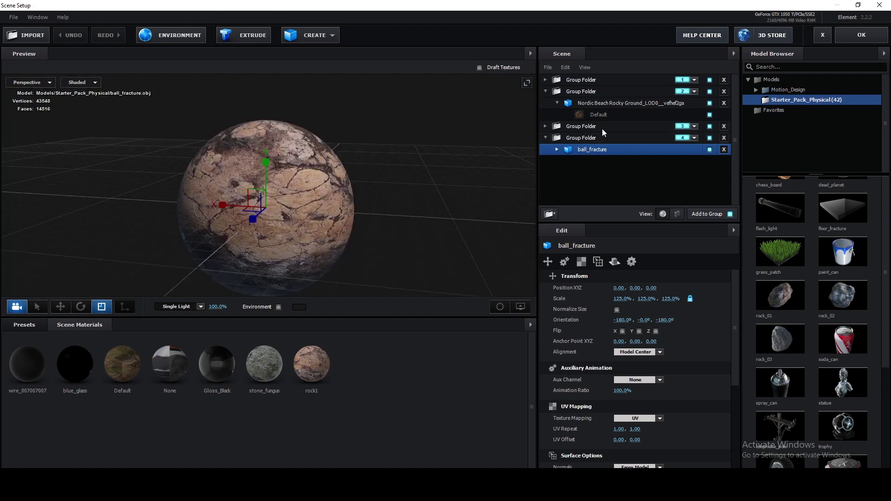
{"action": "left_click", "coordinate": [600, 126]}
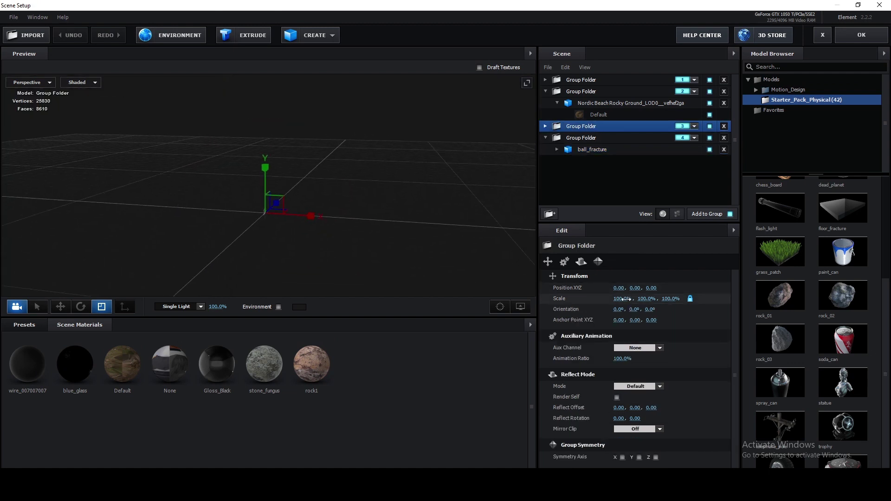
{"action": "left_click", "coordinate": [546, 126]}
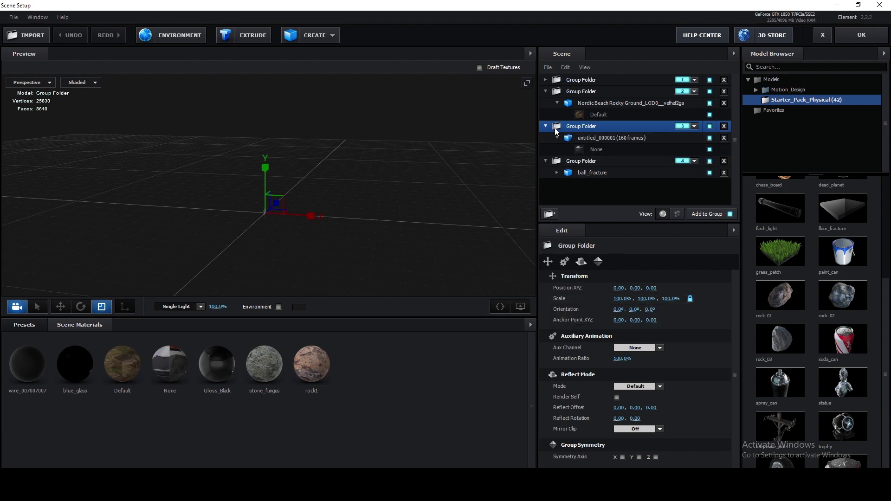
{"action": "left_click", "coordinate": [578, 138]}
{"action": "left_click_drag", "start_coordinate": [647, 358], "coordinate": [678, 357]}
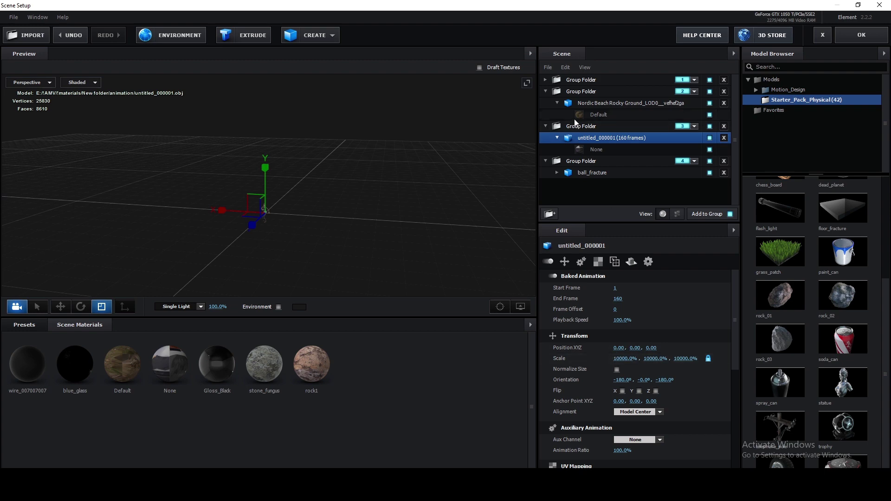
{"action": "left_click", "coordinate": [579, 130]}
{"action": "left_click_drag", "start_coordinate": [619, 300], "coordinate": [634, 300]}
{"action": "left_click", "coordinate": [857, 38]}
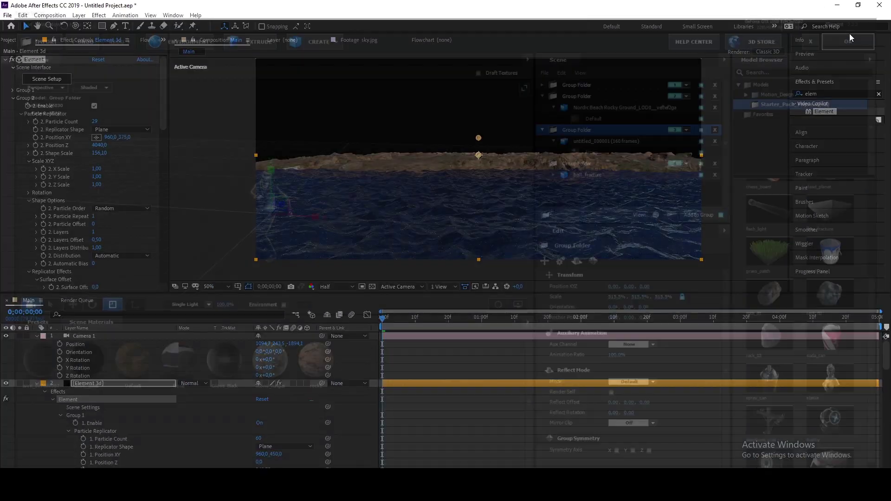
Move the character up and right via Group 3's Position XY, with the viewer set to Fit.
{"action": "scroll", "coordinate": [580, 128], "scroll_direction": "up", "scroll_amount": 5}
{"action": "scroll", "coordinate": [580, 128], "scroll_direction": "down", "scroll_amount": 4}
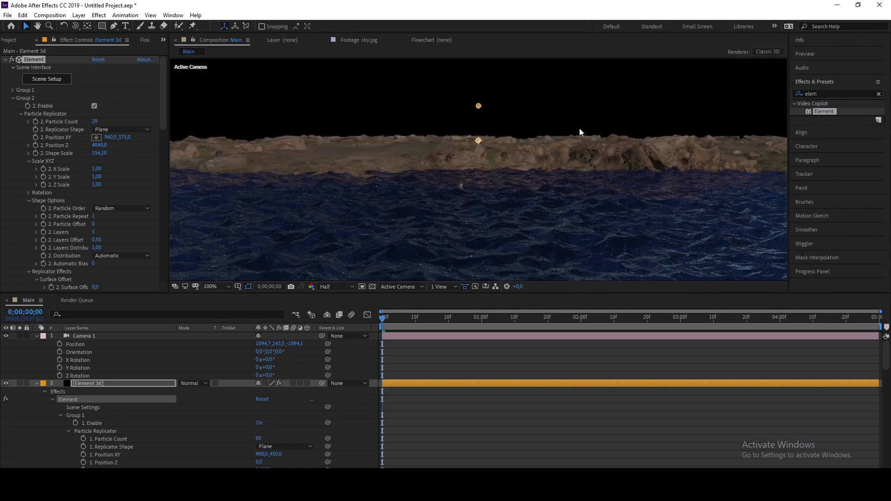
{"action": "scroll", "coordinate": [104, 190], "scroll_direction": "down", "scroll_amount": 10}
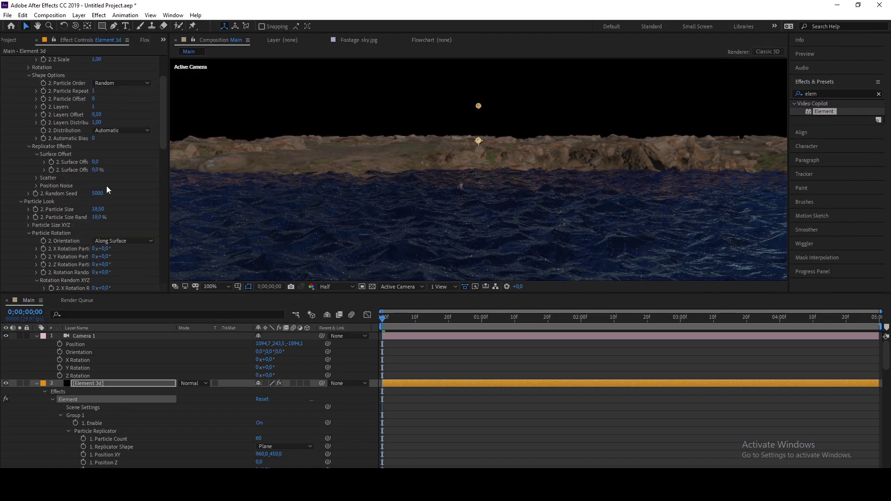
{"action": "scroll", "coordinate": [106, 186], "scroll_direction": "down", "scroll_amount": 8}
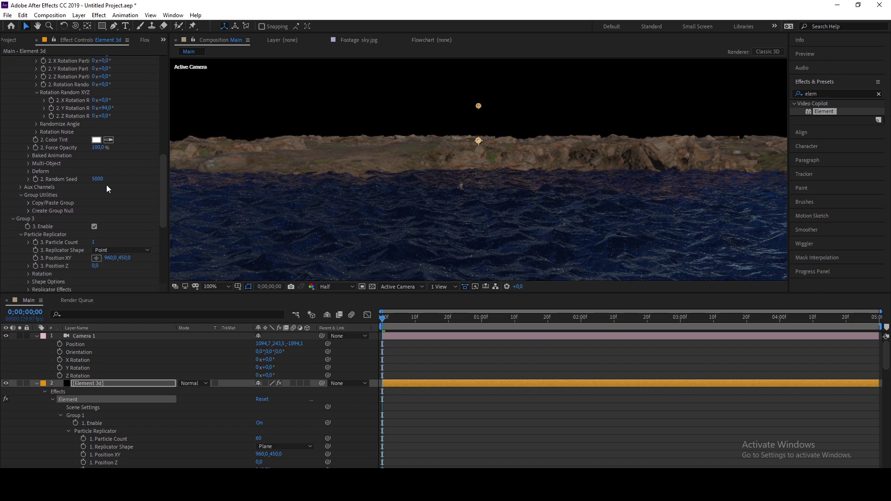
{"action": "left_click_drag", "start_coordinate": [124, 174], "coordinate": [32, 190]}
{"action": "left_click_drag", "start_coordinate": [116, 175], "coordinate": [162, 175]}
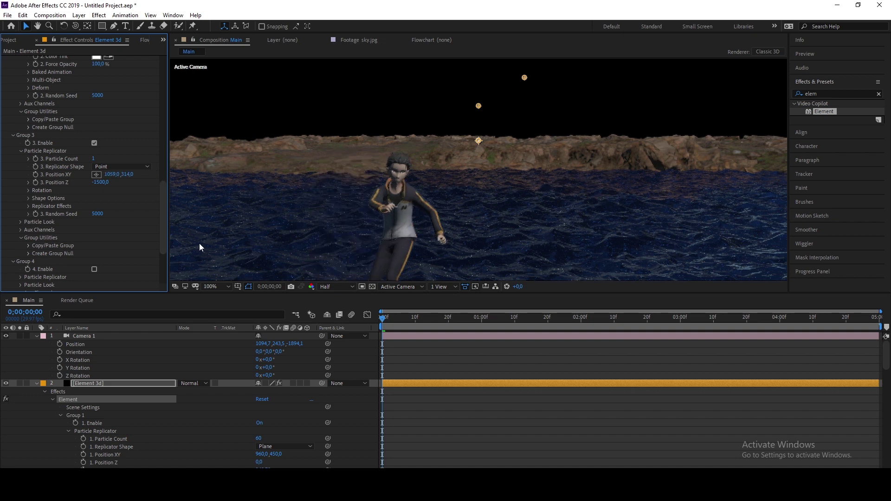
{"action": "left_click", "coordinate": [219, 286]}
{"action": "left_click", "coordinate": [224, 307]}
Fine-tune Group 3's Position XY to 1087,391 so the character stands in the water.
{"action": "left_click_drag", "start_coordinate": [111, 175], "coordinate": [125, 177]}
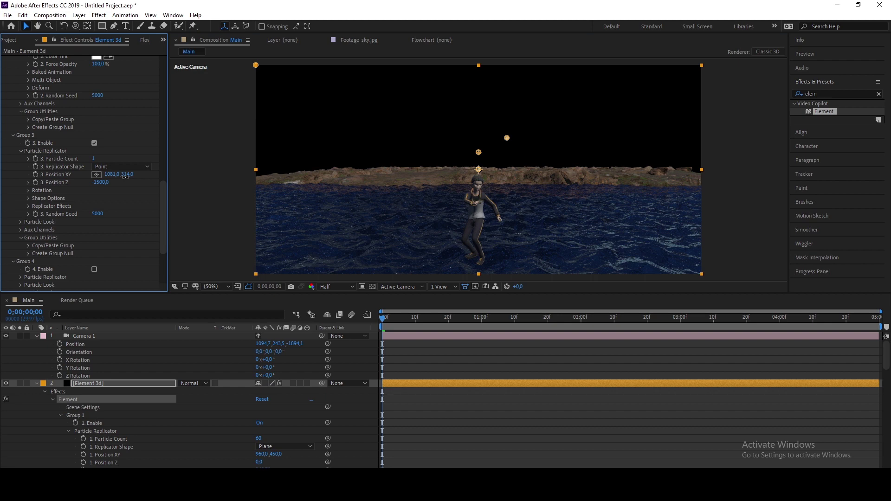
{"action": "left_click", "coordinate": [126, 177]}
{"action": "mouse_move", "coordinate": [126, 177]}
{"action": "left_mouse_down"}
{"action": "mouse_move", "coordinate": [137, 178]}
{"action": "mouse_move", "coordinate": [111, 184]}
{"action": "left_mouse_up"}
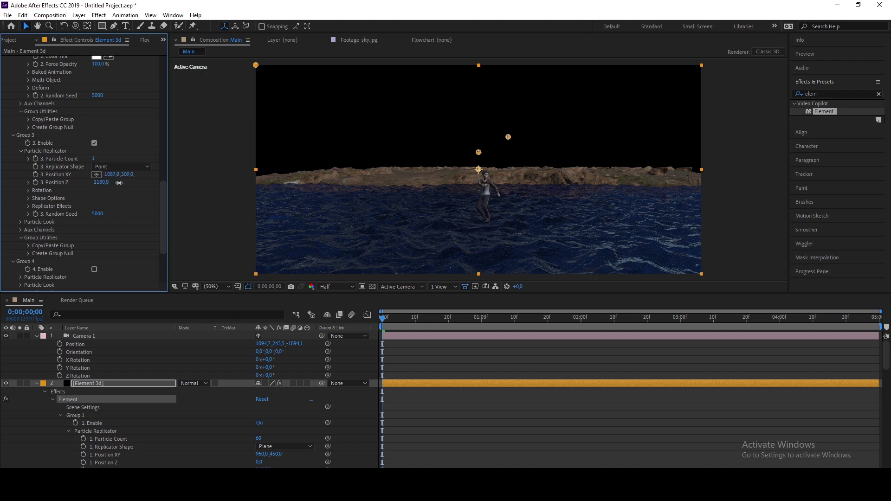
{"action": "left_click_drag", "start_coordinate": [122, 174], "coordinate": [160, 179]}
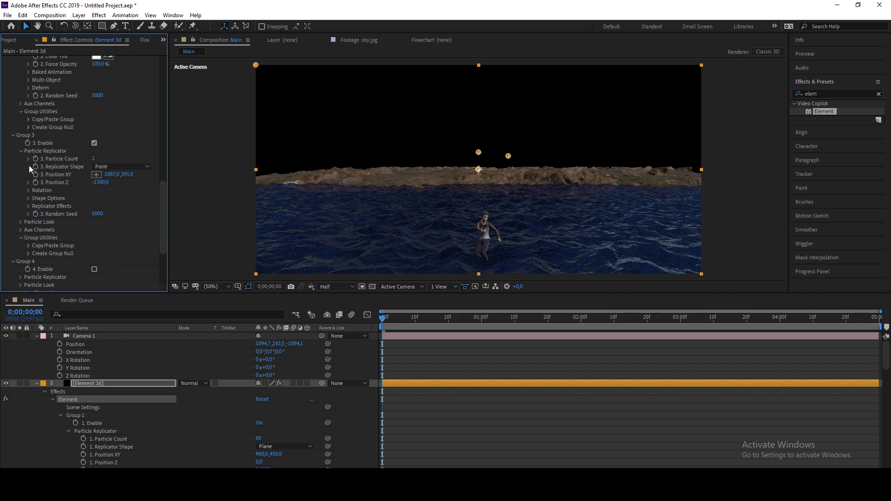
{"action": "left_click", "coordinate": [19, 222]}
Enlarge the character to Particle Size 27.1 and rotate it 225° on Y.
{"action": "scroll", "coordinate": [22, 215], "scroll_direction": "down", "scroll_amount": 4}
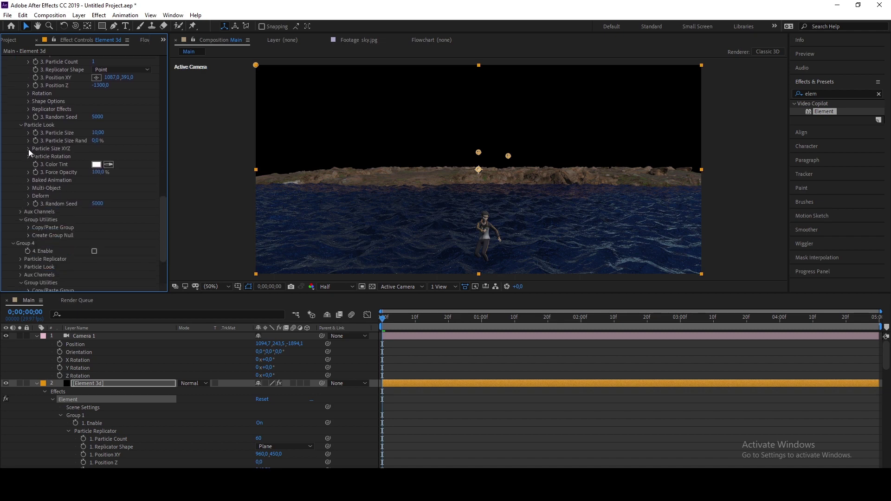
{"action": "left_click_drag", "start_coordinate": [99, 132], "coordinate": [192, 139]}
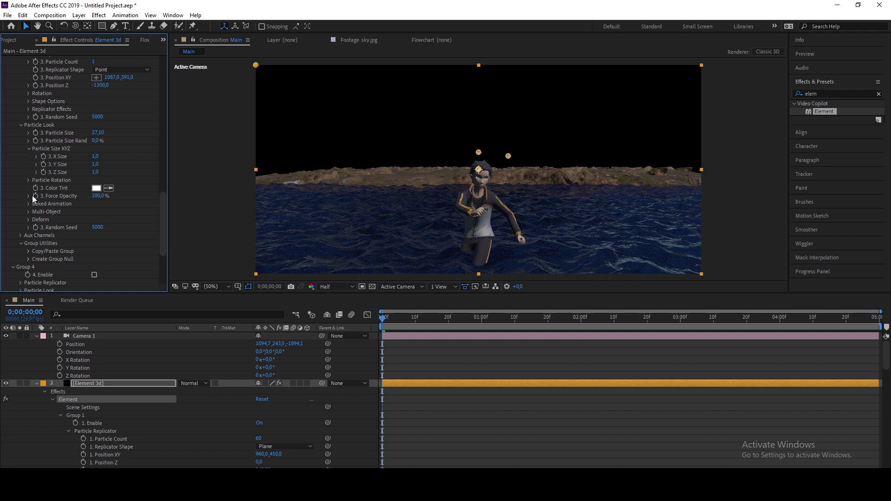
{"action": "scroll", "coordinate": [47, 152], "scroll_direction": "up", "scroll_amount": 1}
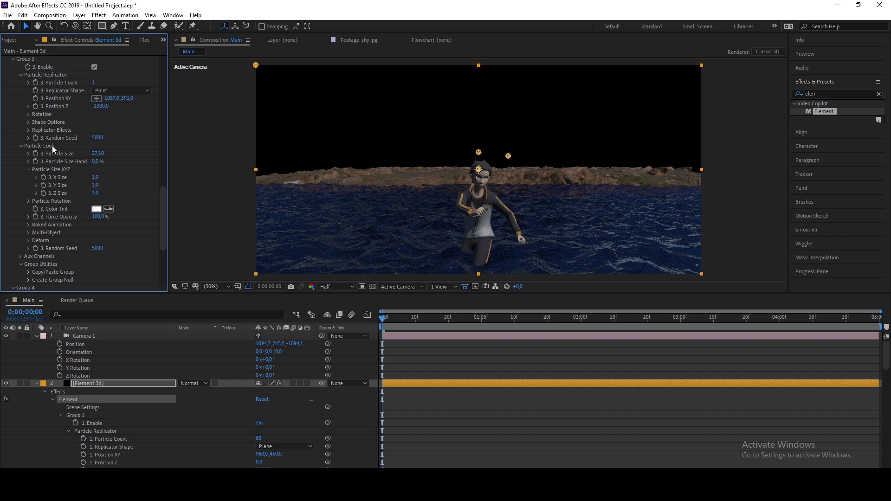
{"action": "left_click", "coordinate": [29, 115]}
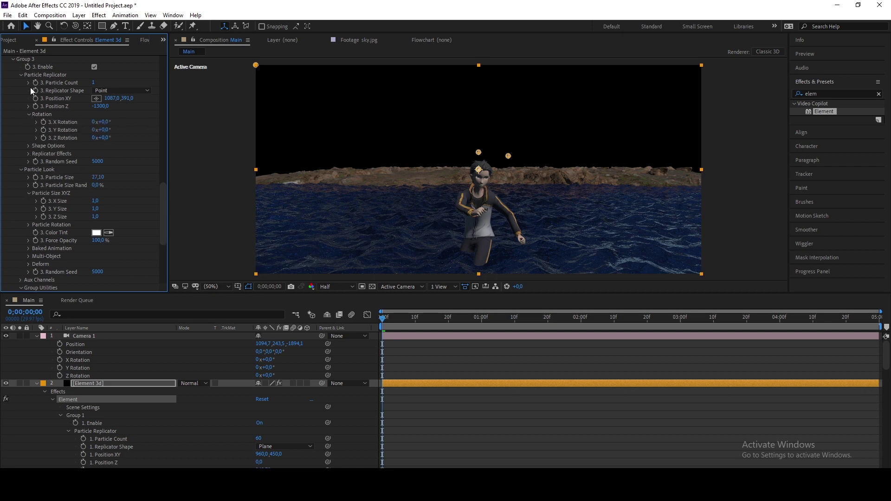
{"action": "left_click_drag", "start_coordinate": [103, 130], "coordinate": [210, 130]}
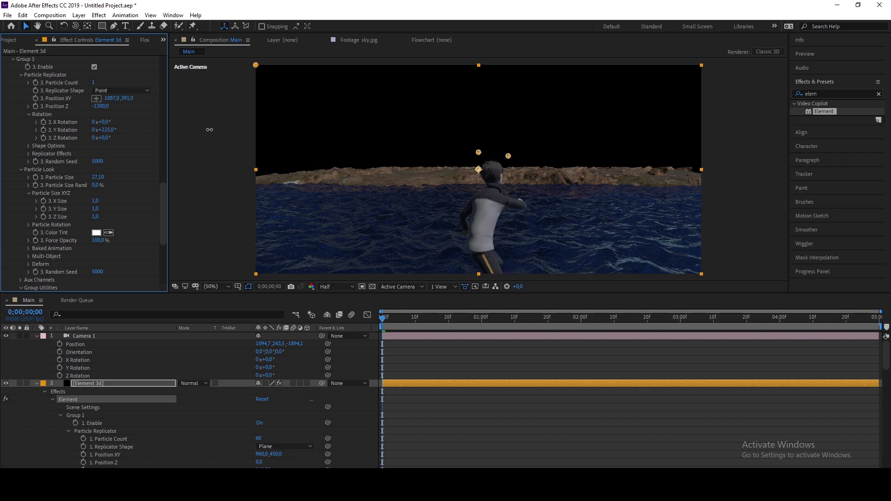
Bring the character closer at Position Z -1160 and nudge it slightly left.
{"action": "mouse_move", "coordinate": [103, 107]}
{"action": "left_mouse_down"}
{"action": "mouse_move", "coordinate": [127, 99]}
{"action": "mouse_move", "coordinate": [108, 98]}
{"action": "left_mouse_up"}
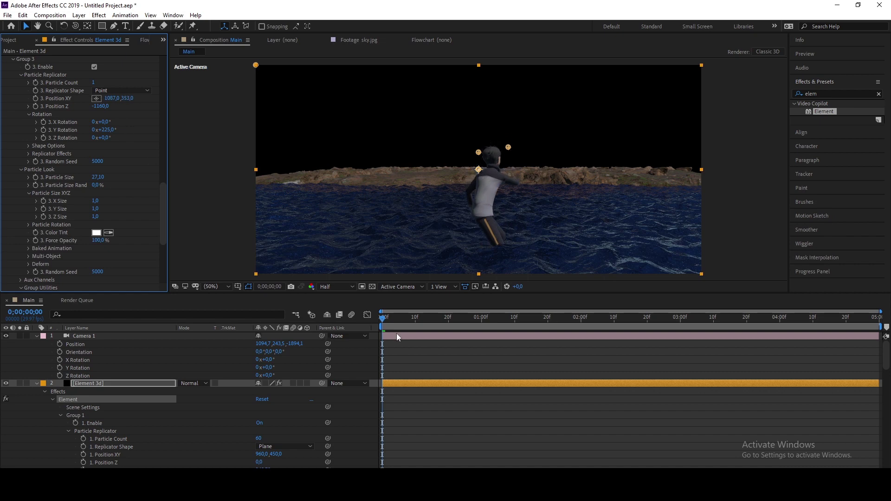
{"action": "left_click", "coordinate": [492, 321]}
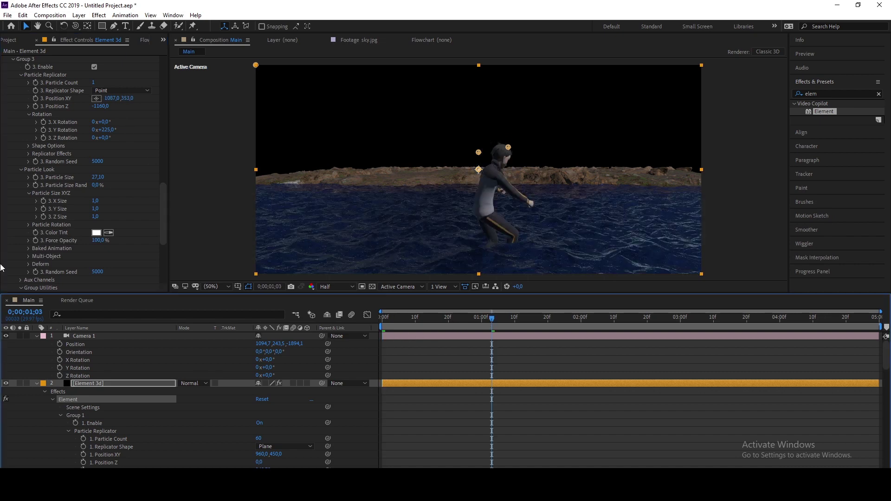
{"action": "left_click", "coordinate": [533, 364]}
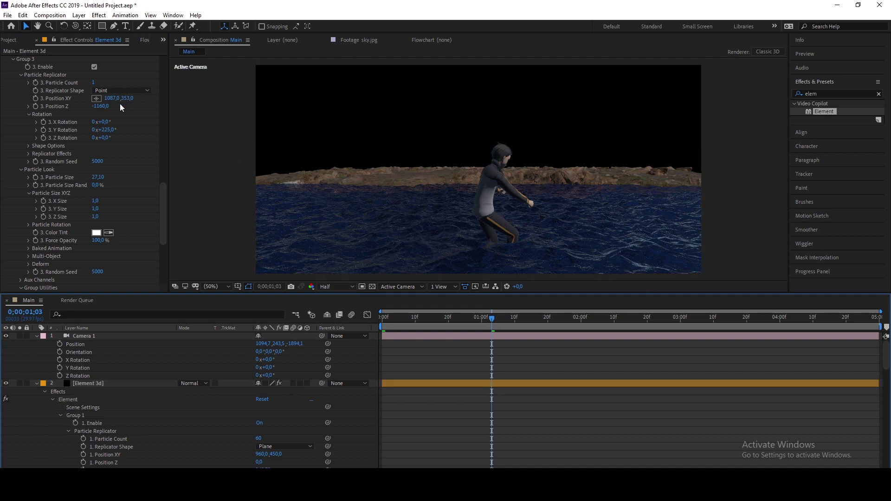
{"action": "left_click_drag", "start_coordinate": [116, 100], "coordinate": [98, 100]}
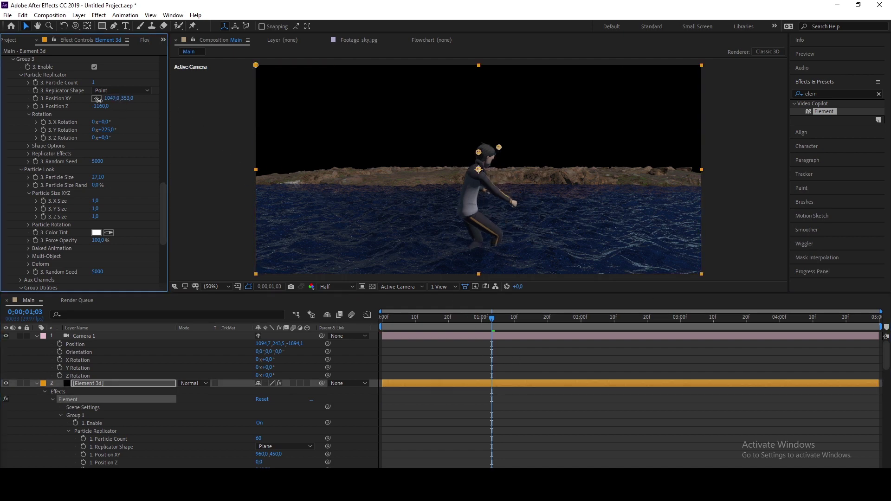
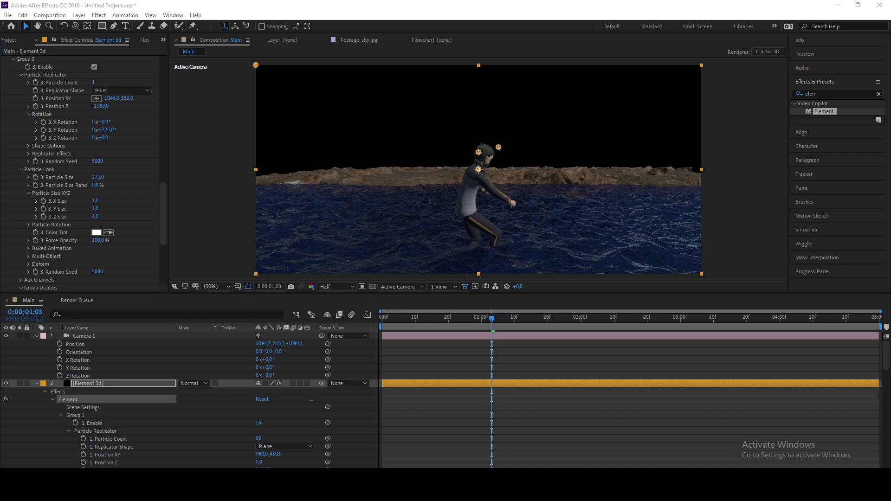
Deselect the Element 3D layer and collapse the camera and Element 3D property lists.
{"action": "left_click", "coordinate": [421, 416]}
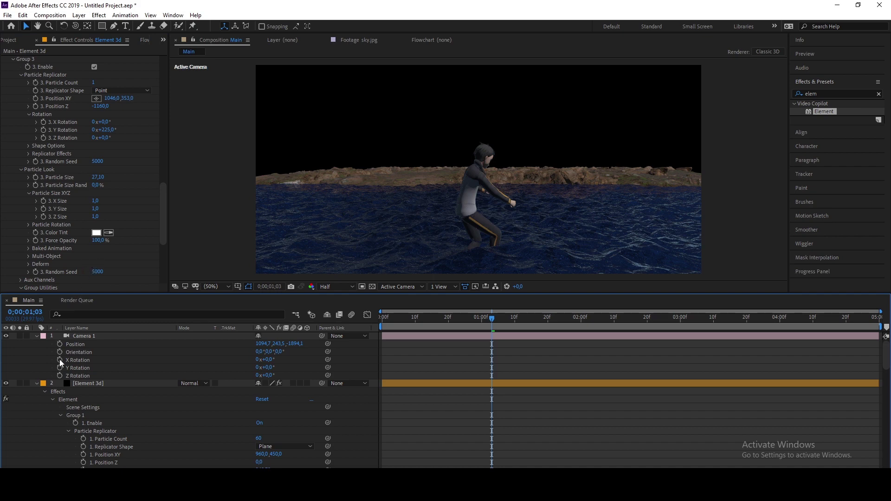
{"action": "left_click", "coordinate": [36, 336]}
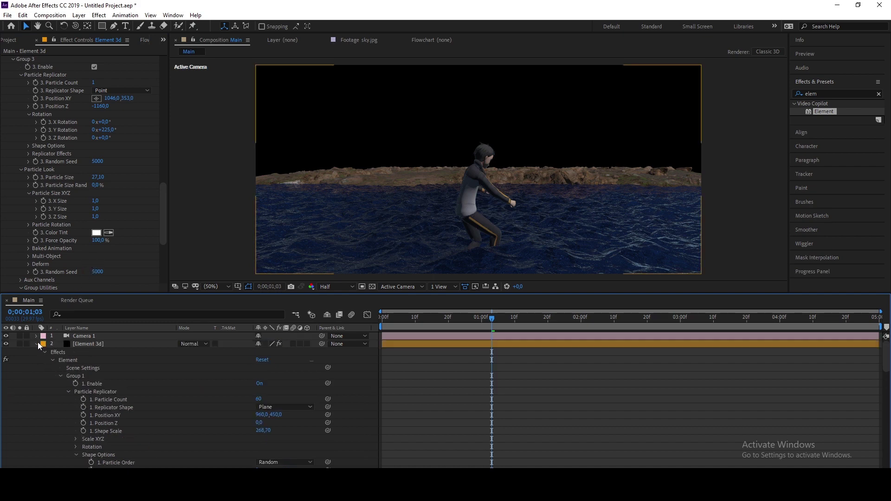
{"action": "left_click", "coordinate": [37, 343]}
Create a Parallel light at about 593% intensity with Smooth falloff and shadows on.
{"action": "right_click", "coordinate": [129, 404]}
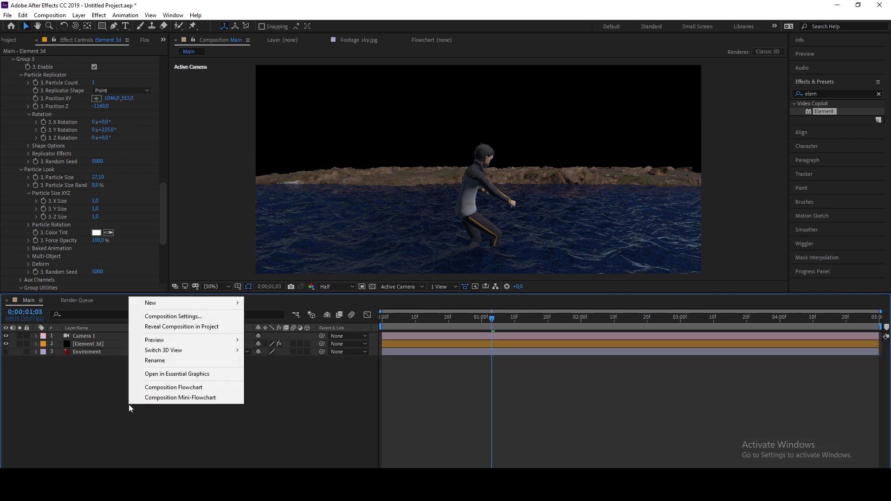
{"action": "mouse_move", "coordinate": [171, 305]}
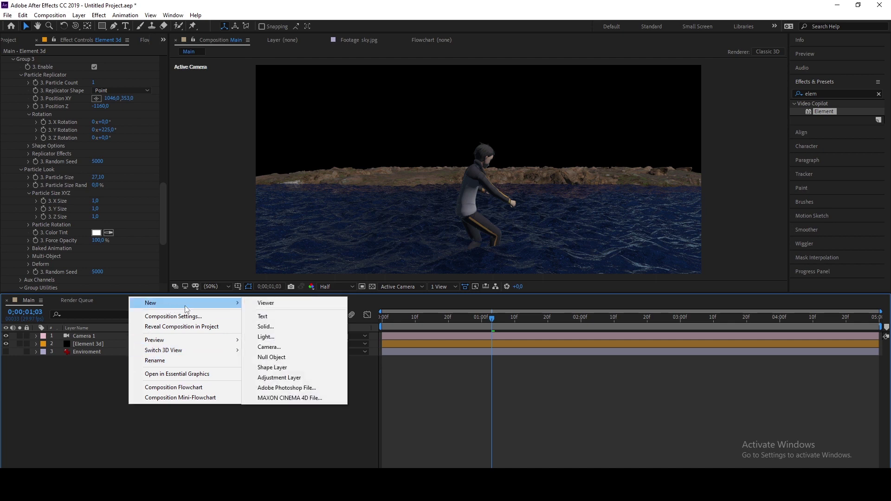
{"action": "left_click", "coordinate": [260, 336]}
{"action": "left_click", "coordinate": [453, 166]}
{"action": "left_click", "coordinate": [450, 174]}
{"action": "left_click_drag", "start_coordinate": [438, 196], "coordinate": [718, 212]}
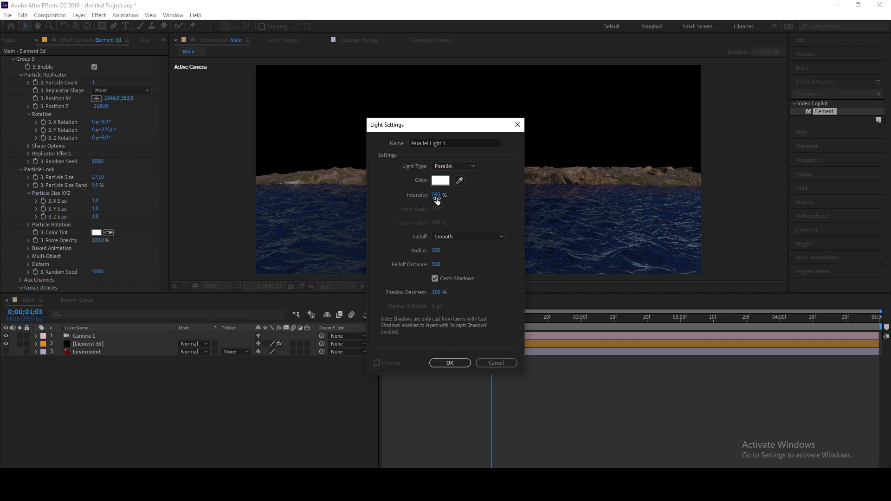
{"action": "left_click", "coordinate": [441, 238]}
{"action": "left_click", "coordinate": [441, 255]}
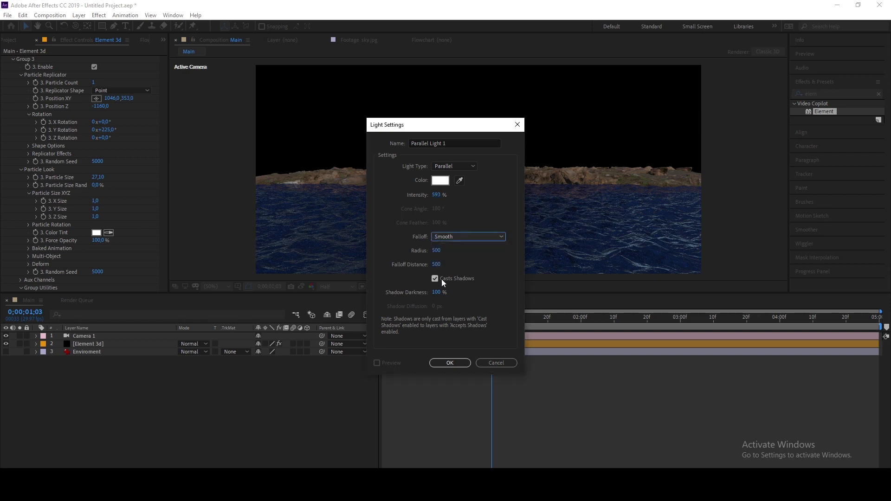
{"action": "left_click", "coordinate": [449, 362]}
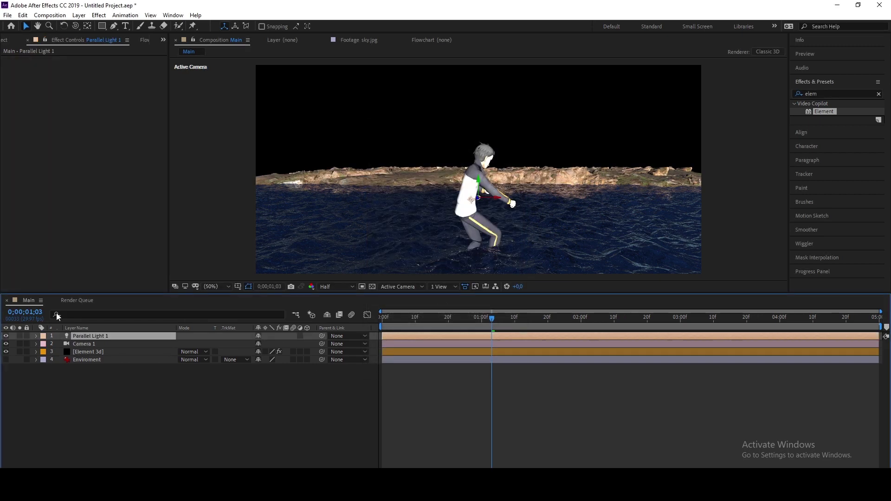
Reveal Parallel Light 1's Position and start raising it and pushing it back in depth.
{"action": "scroll", "coordinate": [566, 225], "scroll_direction": "up", "scroll_amount": 7}
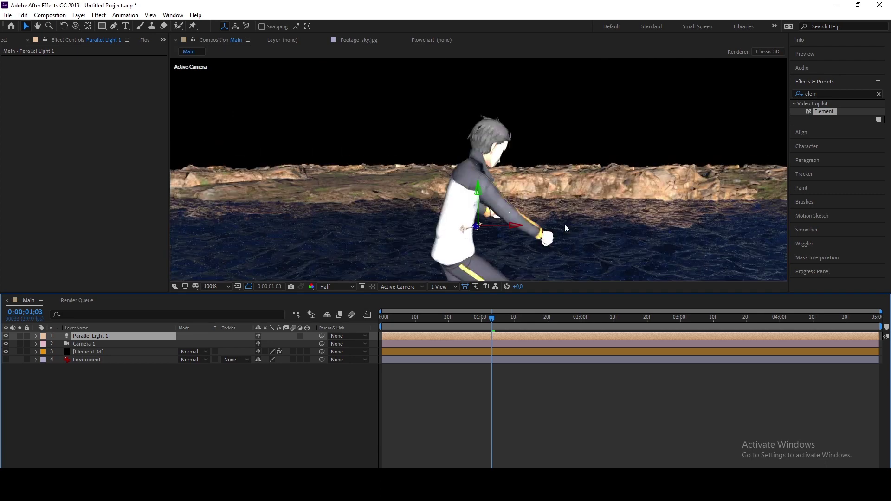
{"action": "scroll", "coordinate": [556, 224], "scroll_direction": "down", "scroll_amount": 10}
{"action": "scroll", "coordinate": [555, 223], "scroll_direction": "up", "scroll_amount": 4}
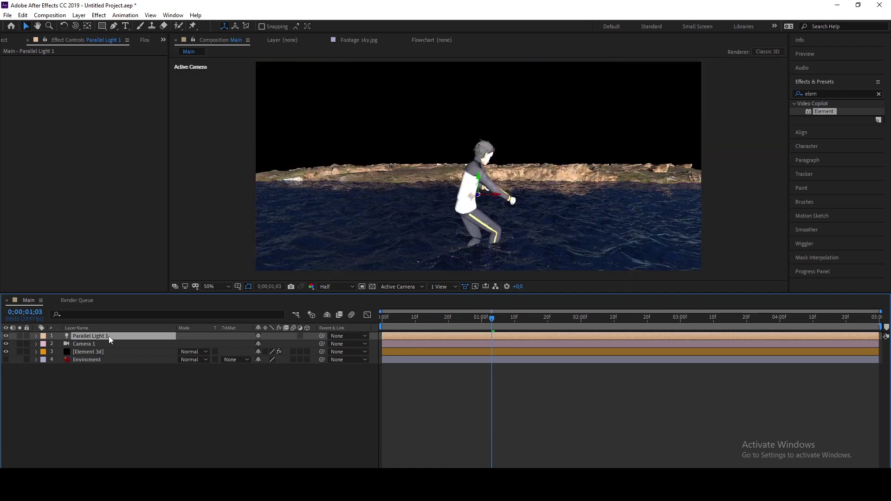
{"action": "key", "text": "p"}
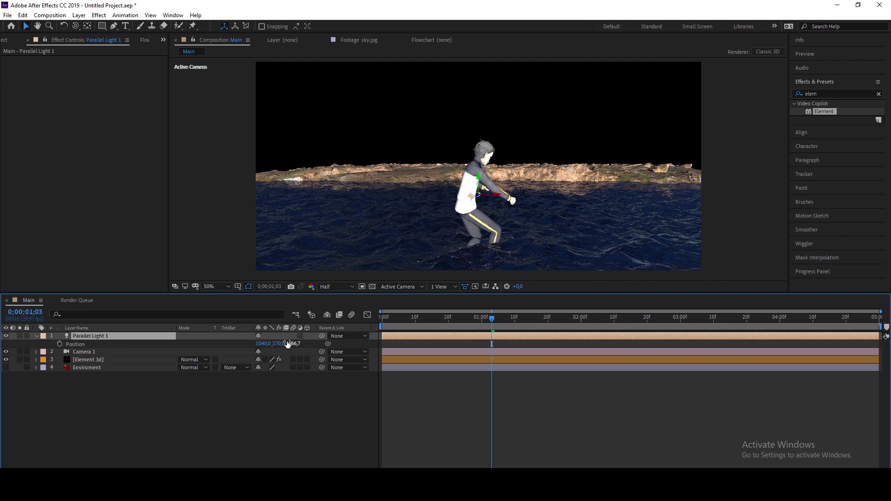
{"action": "left_click_drag", "start_coordinate": [291, 343], "coordinate": [222, 337]}
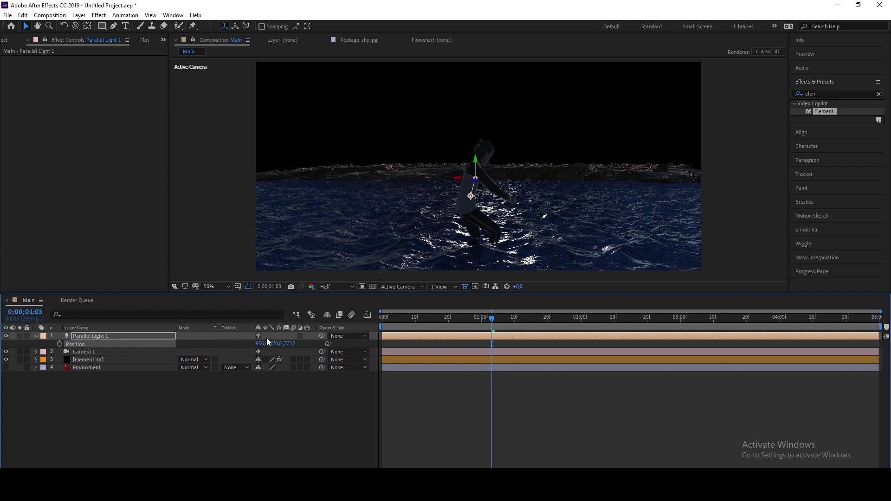
{"action": "left_click_drag", "start_coordinate": [275, 343], "coordinate": [52, 304]}
{"action": "left_click_drag", "start_coordinate": [291, 344], "coordinate": [724, 344]}
Refine the light's position to 950, -964, 5491.3, then select the Element 3D layer.
{"action": "left_click_drag", "start_coordinate": [536, 325], "coordinate": [807, 313]}
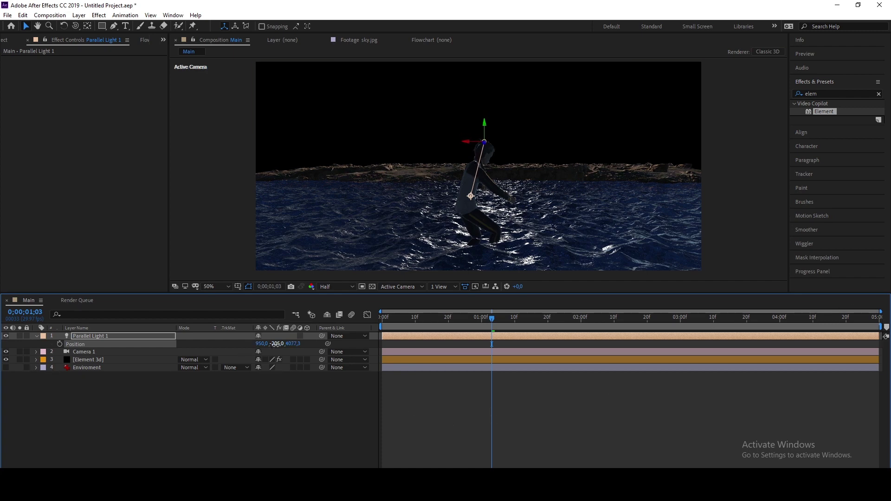
{"action": "left_click_drag", "start_coordinate": [277, 344], "coordinate": [38, 300]}
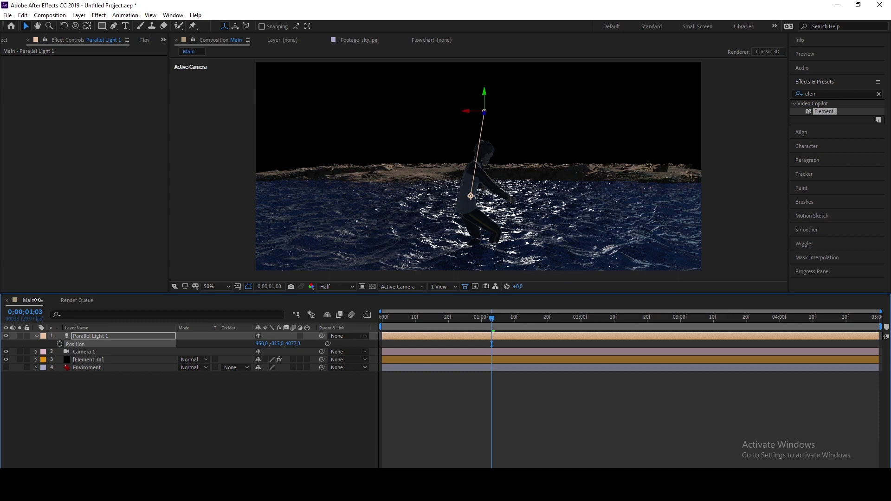
{"action": "left_click_drag", "start_coordinate": [292, 344], "coordinate": [522, 349]}
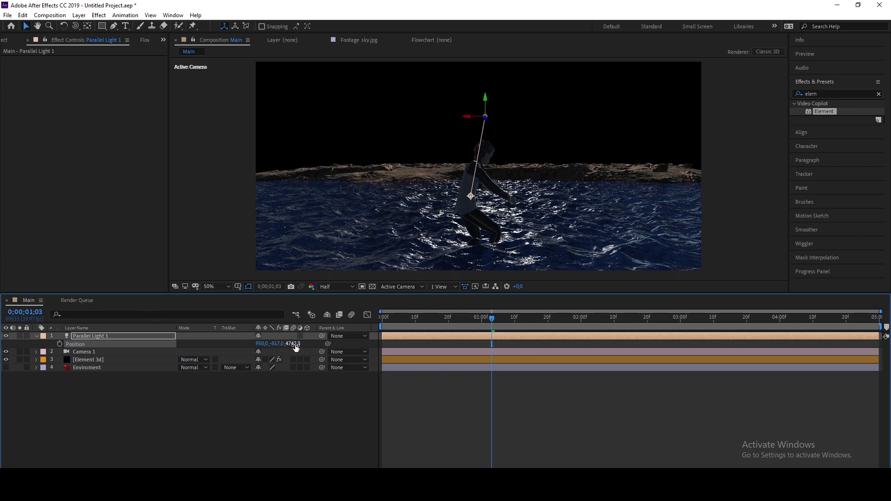
{"action": "left_click_drag", "start_coordinate": [292, 344], "coordinate": [461, 348]}
{"action": "left_click_drag", "start_coordinate": [283, 346], "coordinate": [210, 333]}
{"action": "left_click", "coordinate": [561, 417]}
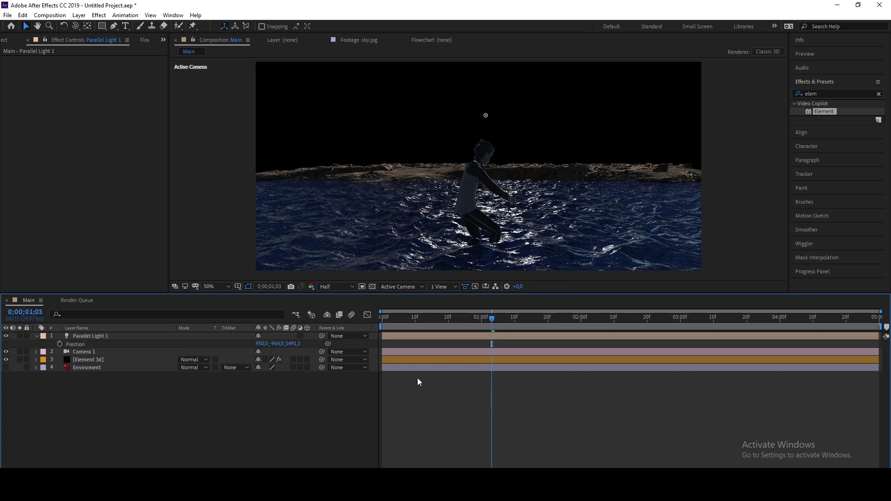
{"action": "left_click", "coordinate": [83, 360]}
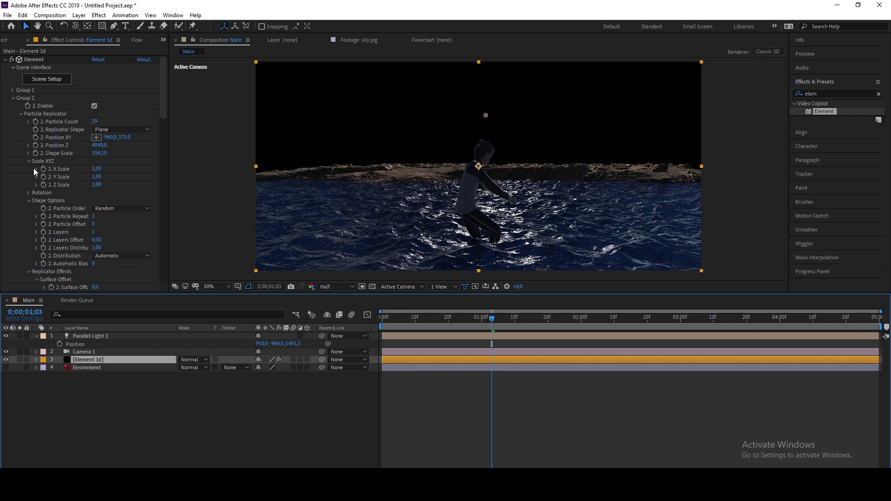
Expand the Element layer's Render Settings and Fog group, then show the Project panel.
{"action": "scroll", "coordinate": [23, 149], "scroll_direction": "down", "scroll_amount": 15}
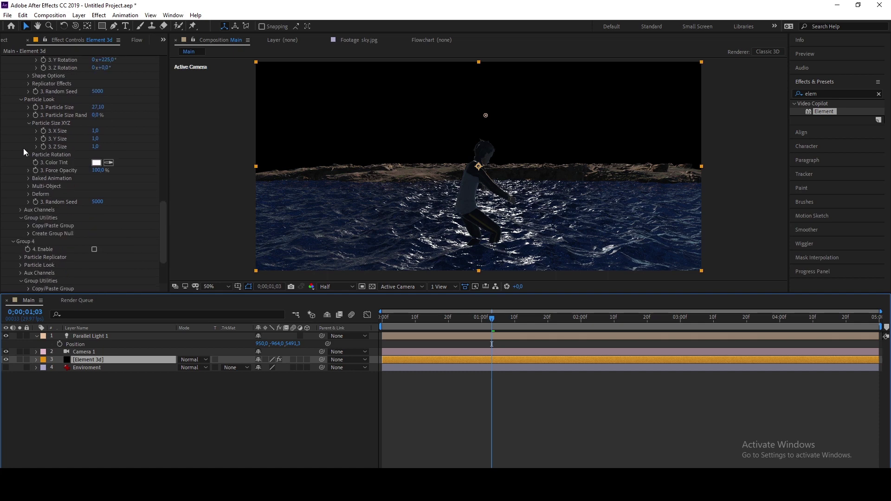
{"action": "scroll", "coordinate": [23, 148], "scroll_direction": "down", "scroll_amount": 4}
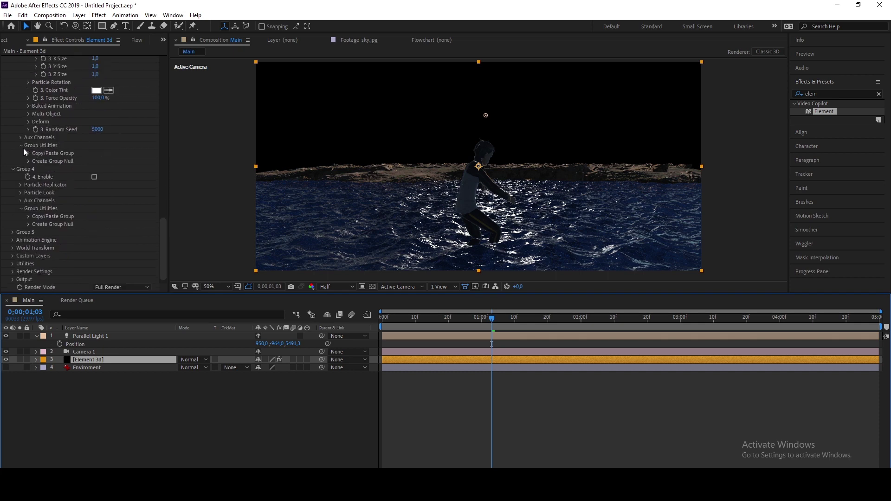
{"action": "left_click", "coordinate": [12, 271]}
{"action": "scroll", "coordinate": [46, 197], "scroll_direction": "down", "scroll_amount": 6}
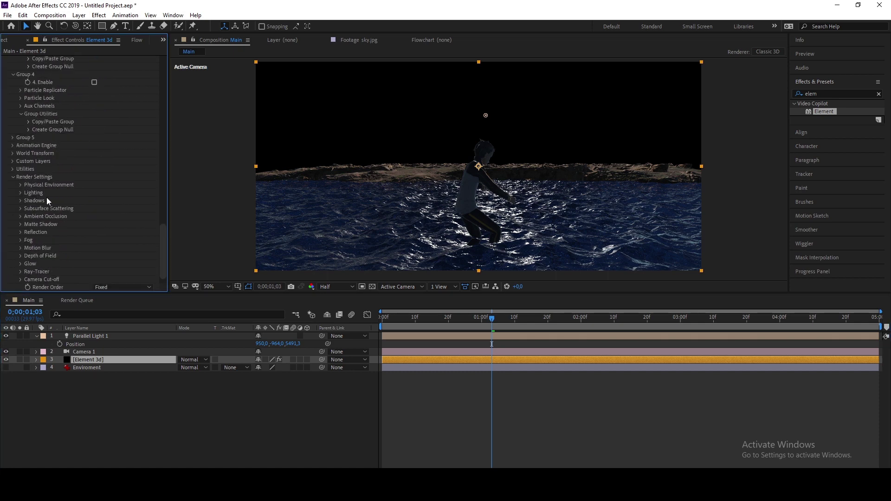
{"action": "left_click", "coordinate": [21, 224]}
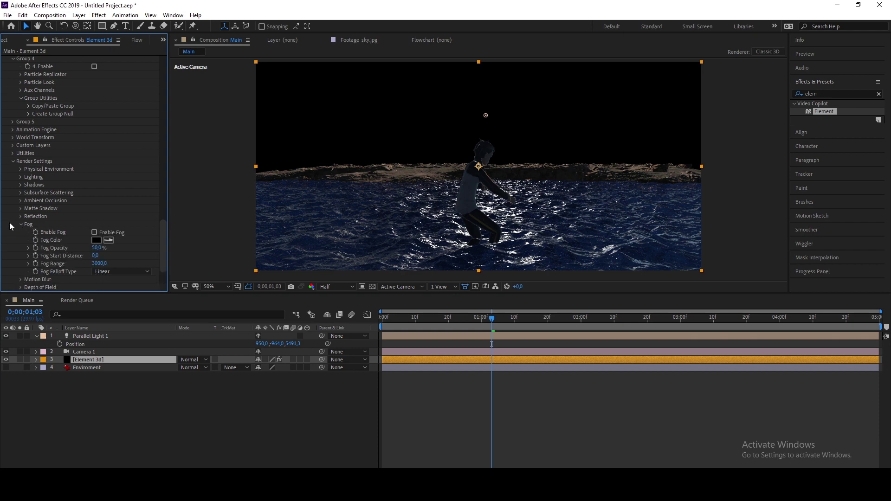
{"action": "left_click", "coordinate": [4, 41]}
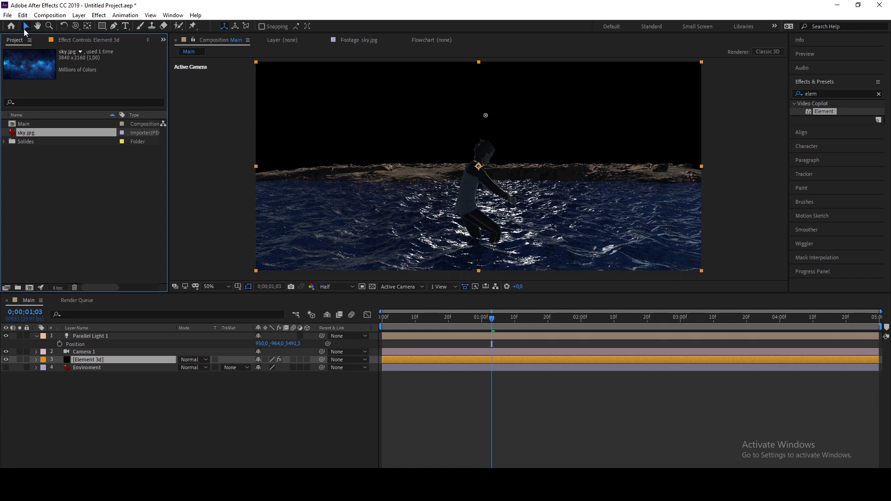
Add sky.jpg to the Main comp as a layer named 'Sky'.
{"action": "left_click_drag", "start_coordinate": [34, 134], "coordinate": [64, 364]}
{"action": "key", "text": "Return"}
{"action": "type", "text": "S"}
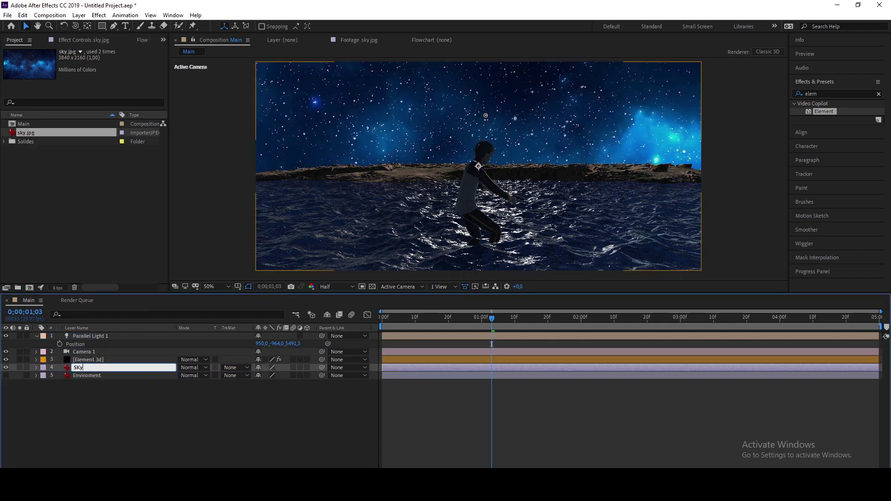
{"action": "type", "text": "Ky"}
{"action": "key", "text": "Return"}
{"action": "key", "text": "Return"}
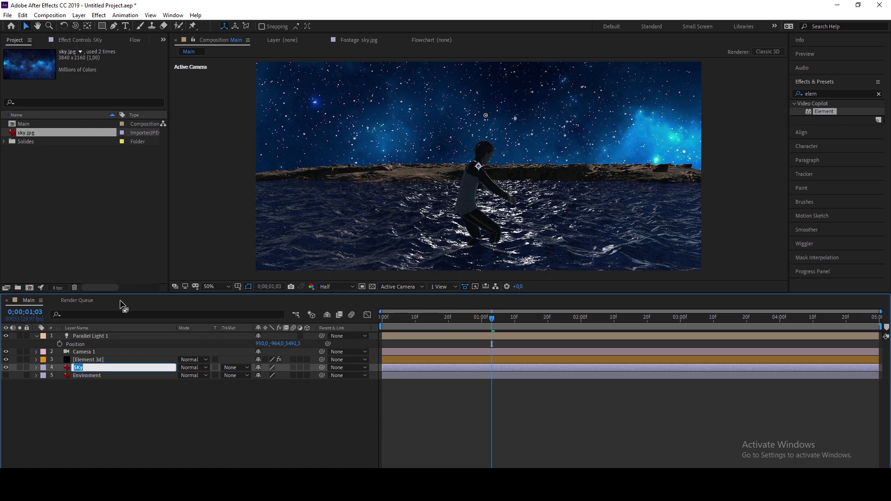
{"action": "type", "text": "Sky"}
{"action": "key", "text": "Return"}
Scale the Sky layer to 52% and set its position to 960, 240.
{"action": "scroll", "coordinate": [545, 187], "scroll_direction": "down", "scroll_amount": 2}
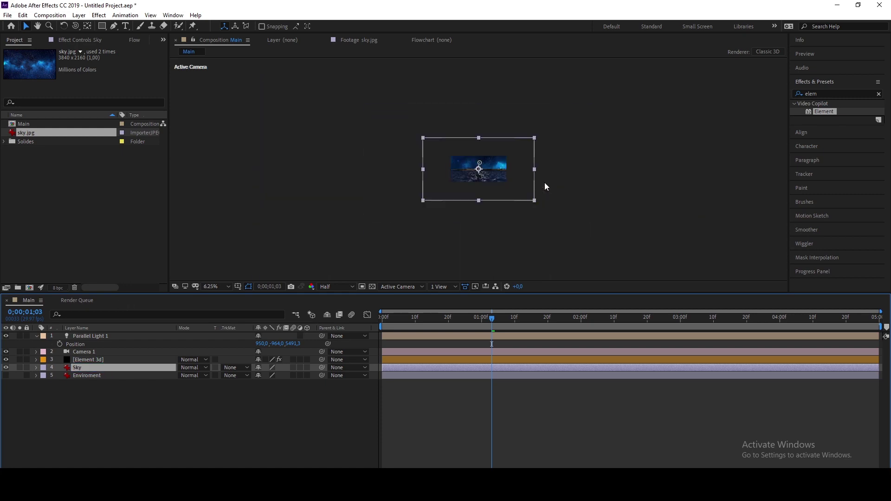
{"action": "key", "text": "s"}
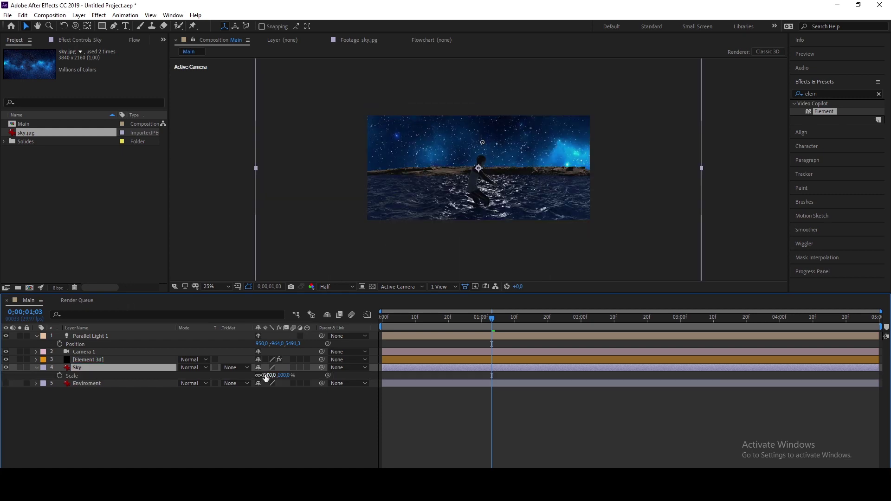
{"action": "left_click_drag", "start_coordinate": [266, 376], "coordinate": [243, 372]}
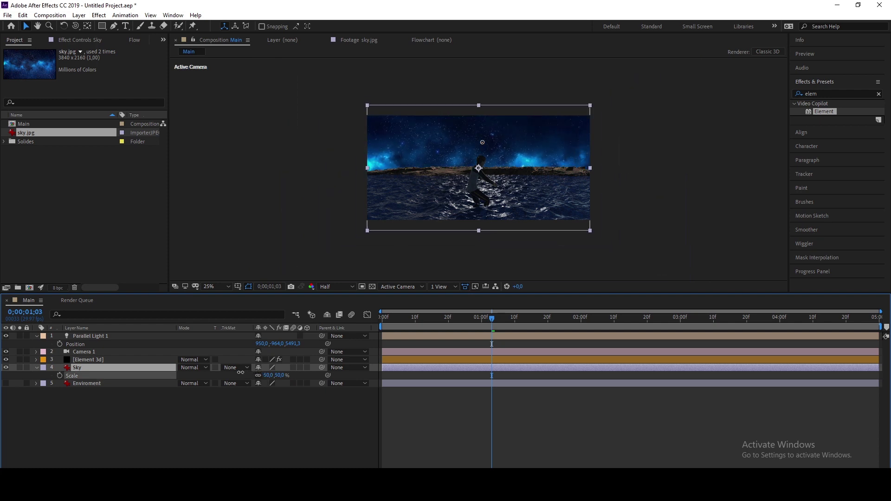
{"action": "scroll", "coordinate": [413, 200], "scroll_direction": "up", "scroll_amount": 2}
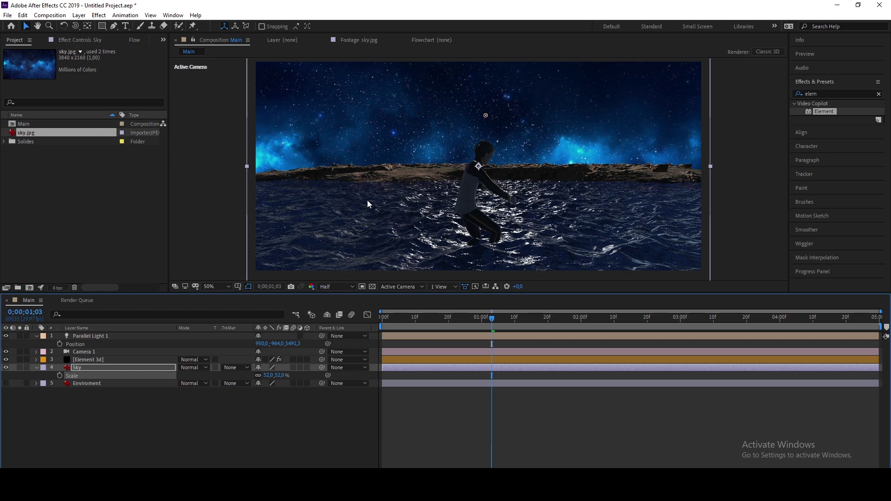
{"action": "left_click", "coordinate": [216, 287]}
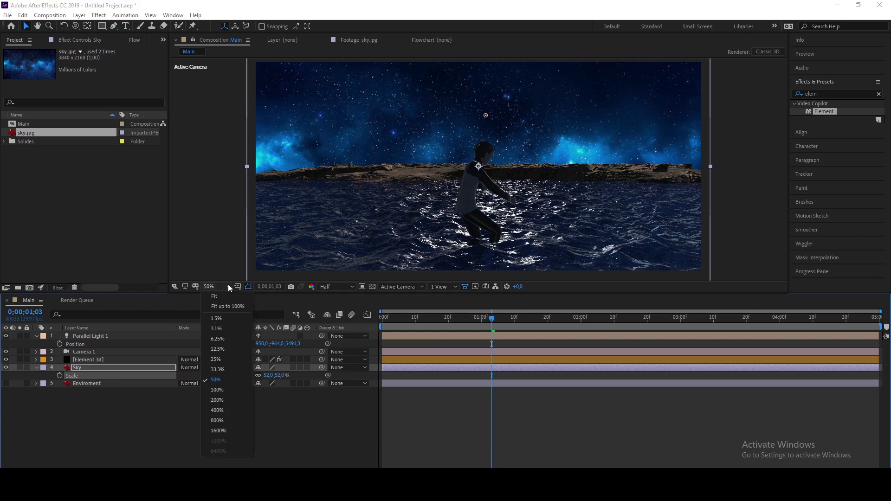
{"action": "left_click", "coordinate": [237, 307]}
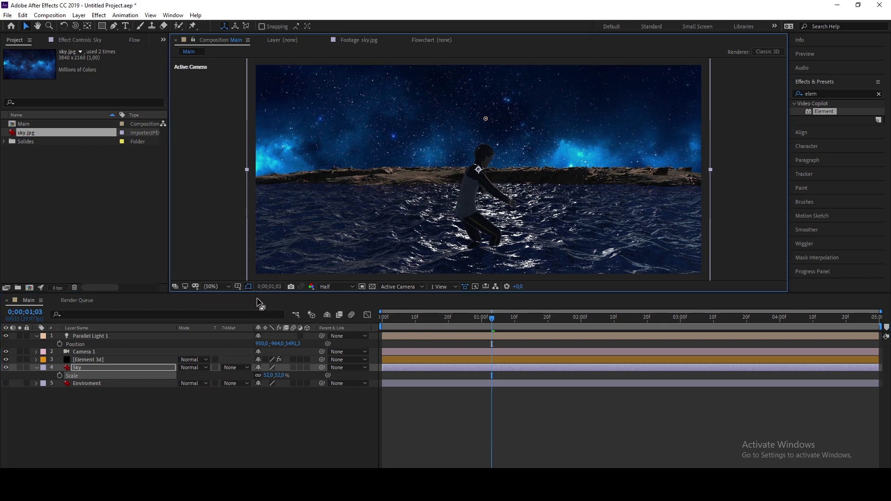
{"action": "key", "text": "p"}
{"action": "left_click_drag", "start_coordinate": [274, 375], "coordinate": [265, 377]}
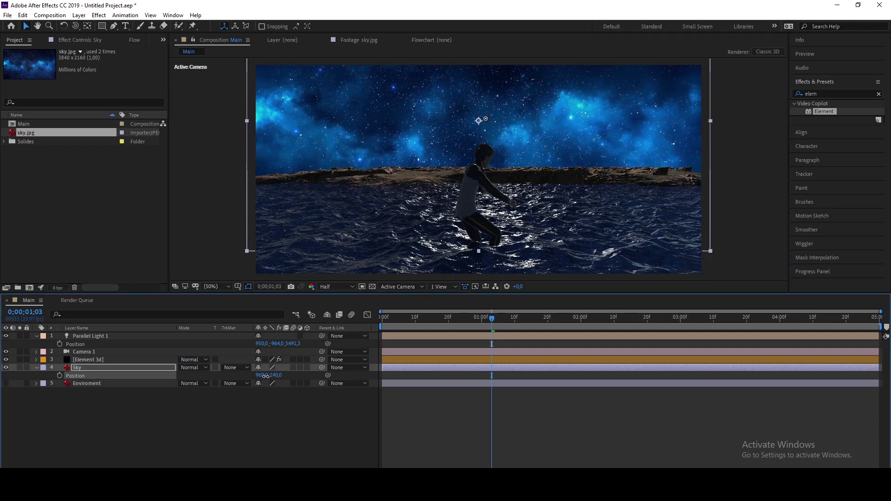
Apply Curves and Tint to Sky, with Tint at 47% and the RGB curve pulled down.
{"action": "left_click", "coordinate": [830, 94]}
{"action": "type", "text": "cu"}
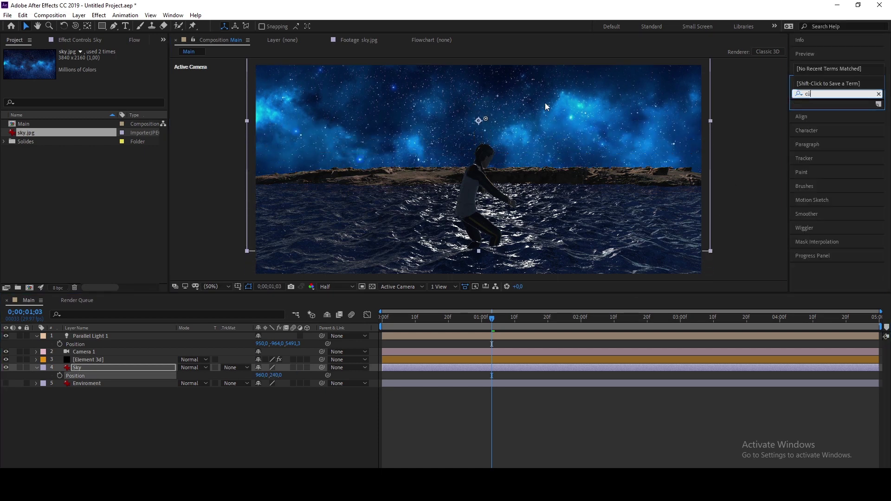
{"action": "type", "text": "rve"}
{"action": "key", "text": "BackSpace"}
{"action": "key", "text": "BackSpace"}
{"action": "type", "text": "rves"}
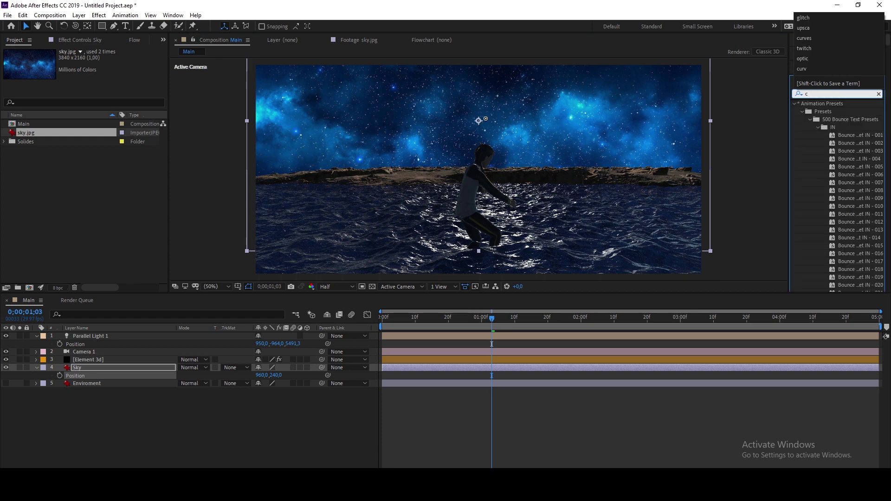
{"action": "double_click", "coordinate": [831, 143]}
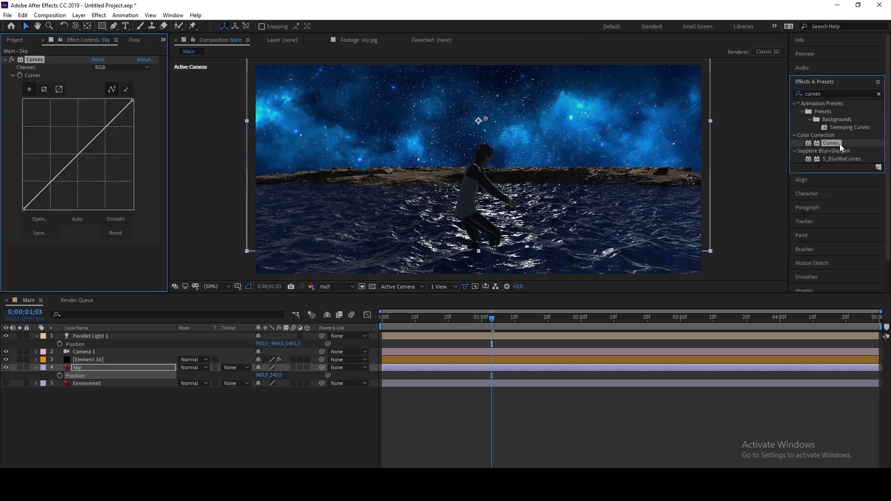
{"action": "type", "text": "tint"}
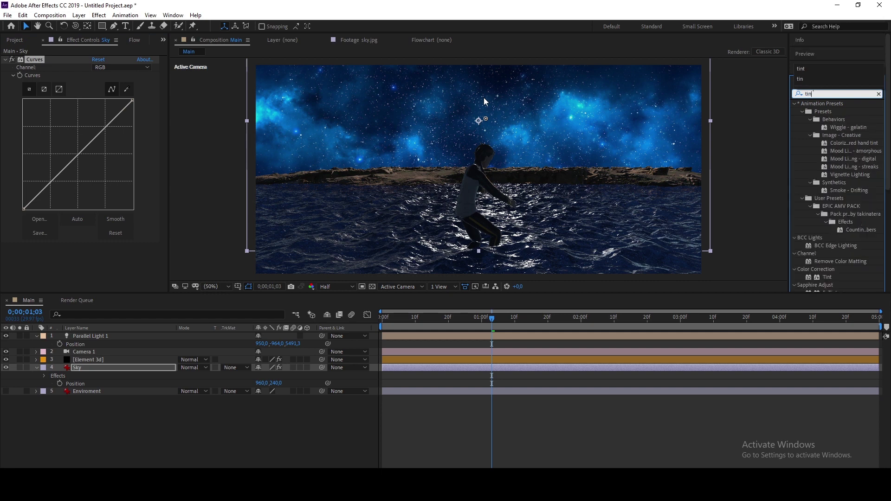
{"action": "double_click", "coordinate": [823, 140]}
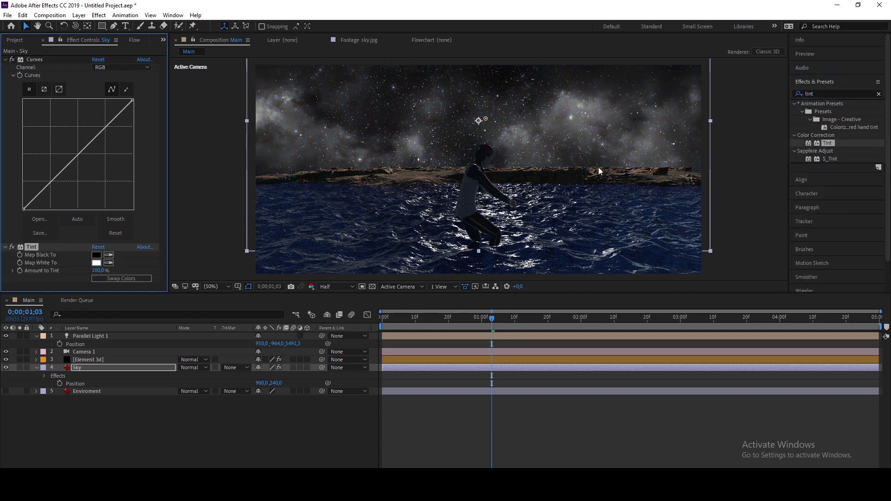
{"action": "left_click_drag", "start_coordinate": [97, 270], "coordinate": [72, 272]}
{"action": "left_click_drag", "start_coordinate": [49, 183], "coordinate": [60, 186]}
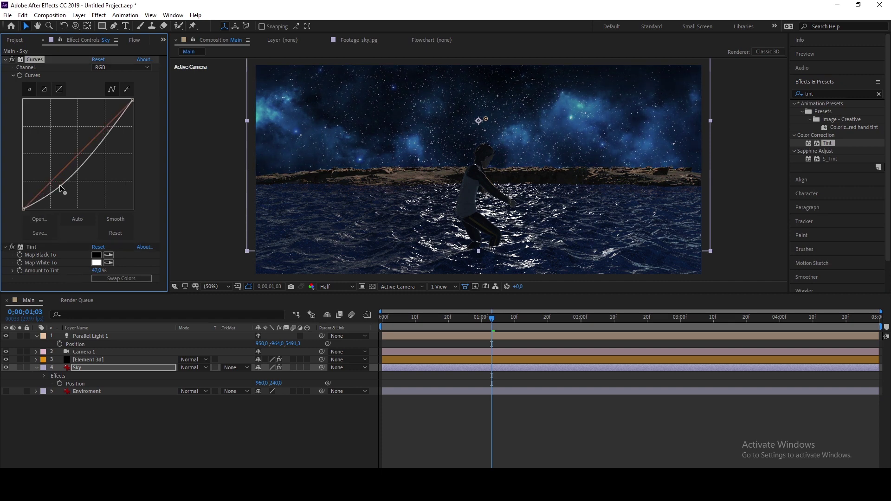
{"action": "left_click", "coordinate": [235, 424]}
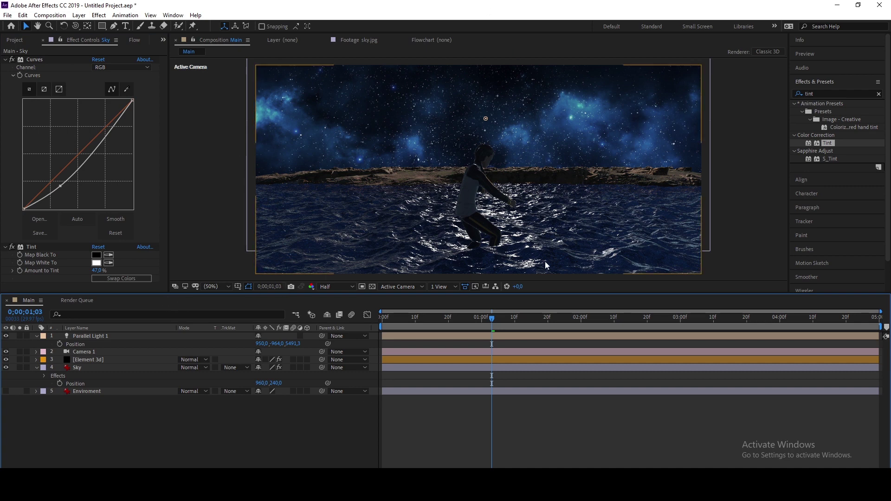
Filter the effects list for 'opti' and switch over to the browser.
{"action": "left_click", "coordinate": [820, 93]}
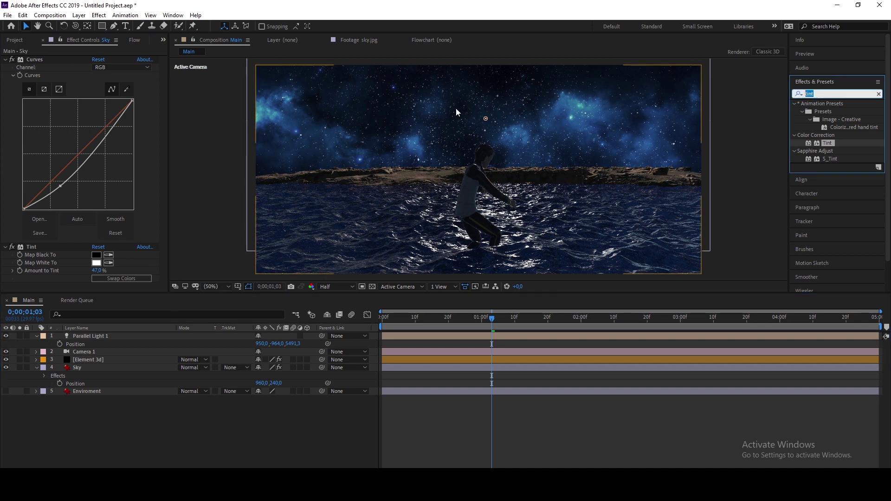
{"action": "type", "text": "opti"}
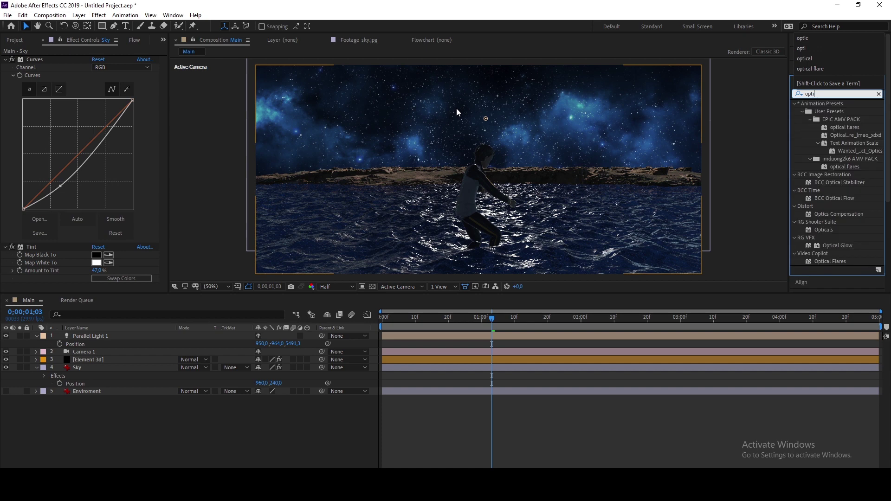
{"action": "left_click", "coordinate": [221, 468]}
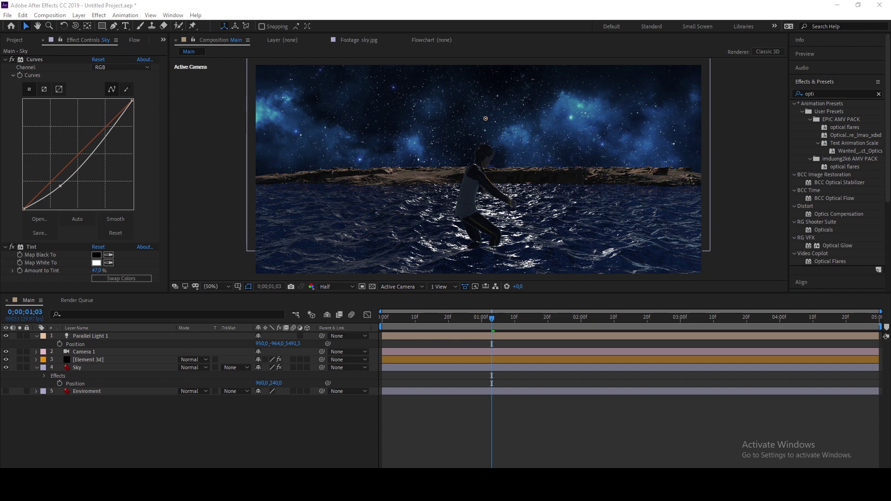
{"action": "left_click", "coordinate": [836, 93]}
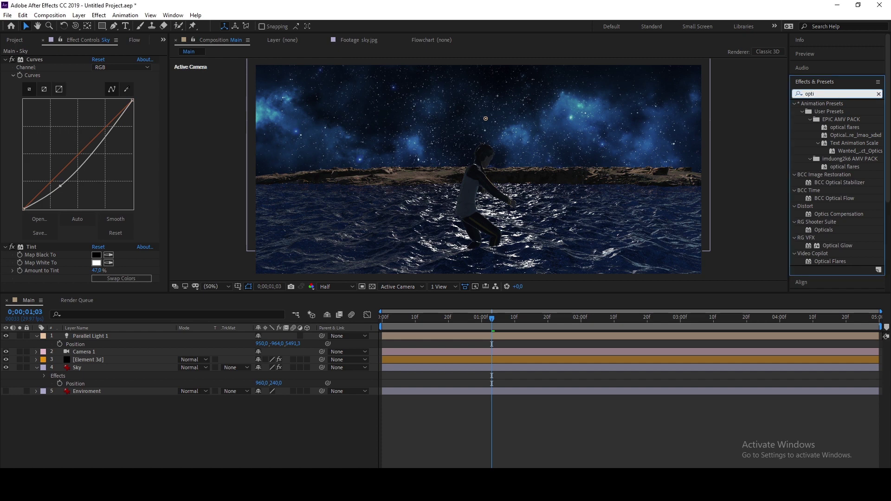
{"action": "key", "text": "alt+Tab"}
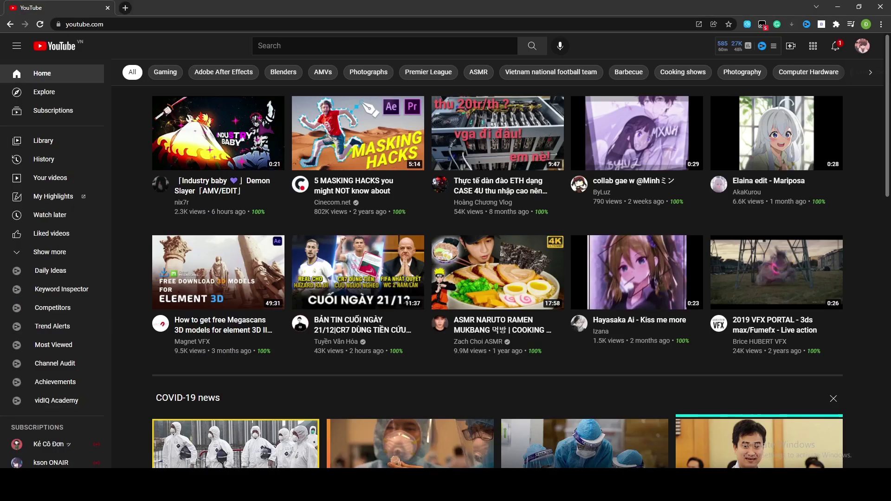
From the channel page, play the latest upload muted and pause it at 0:08.
{"action": "left_click", "coordinate": [863, 46]}
{"action": "left_click", "coordinate": [774, 107]}
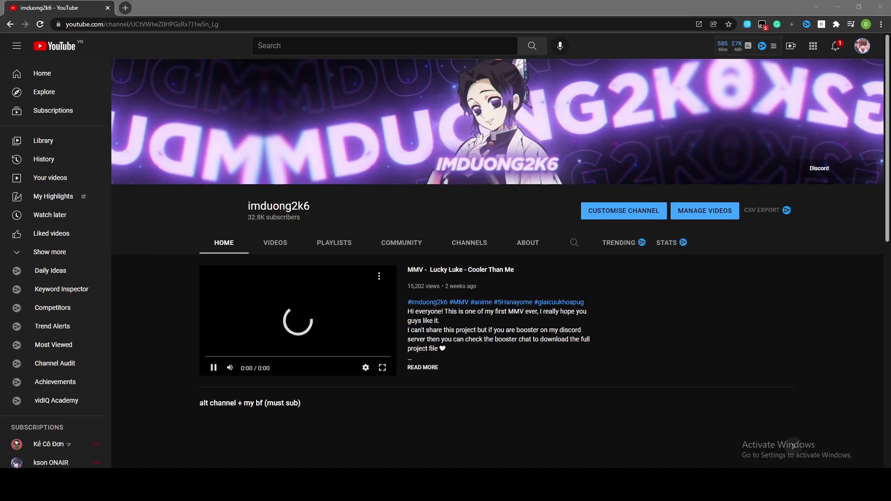
{"action": "scroll", "coordinate": [262, 361], "scroll_direction": "down", "scroll_amount": 4}
{"action": "left_click", "coordinate": [262, 360]}
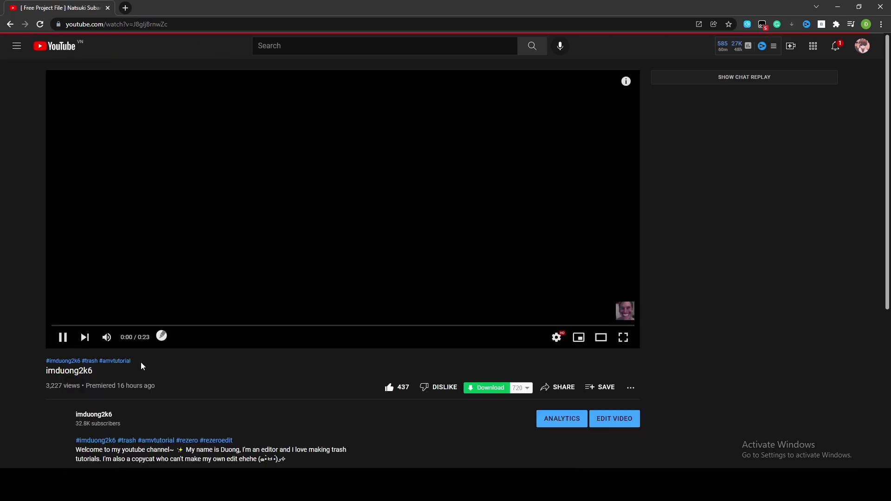
{"action": "left_click", "coordinate": [107, 337]}
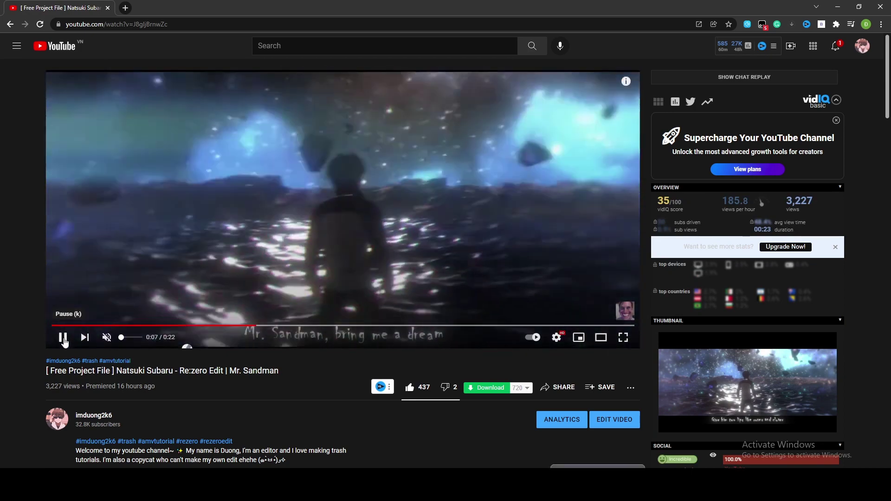
{"action": "left_click", "coordinate": [63, 339]}
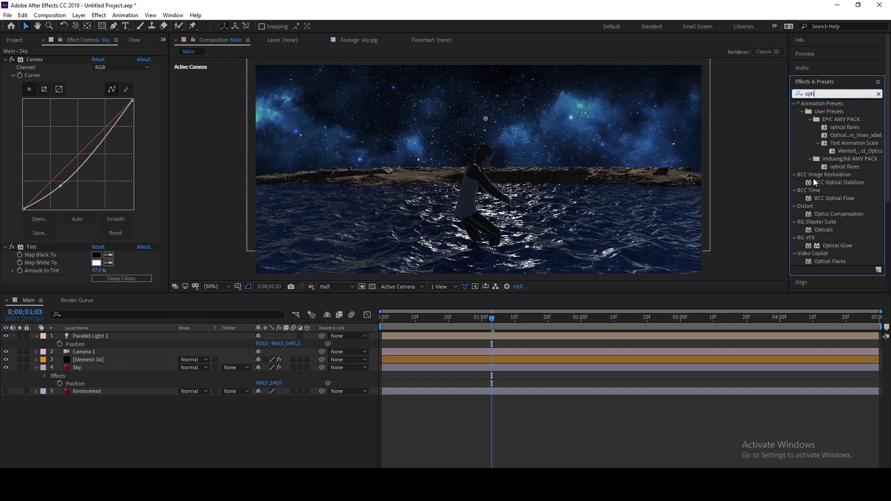
Apply Optics Compensation to Sky with Reverse Lens Distortion on and Field Of View 70.
{"action": "left_click_drag", "start_coordinate": [831, 216], "coordinate": [123, 369]}
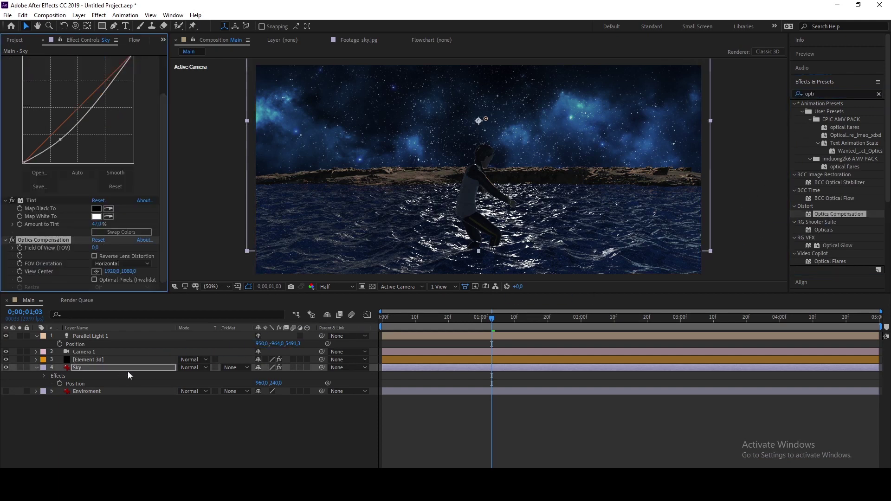
{"action": "left_click", "coordinate": [94, 256]}
{"action": "mouse_move", "coordinate": [94, 247]}
{"action": "left_mouse_down"}
{"action": "mouse_move", "coordinate": [465, 246]}
{"action": "mouse_move", "coordinate": [422, 246]}
{"action": "left_mouse_up"}
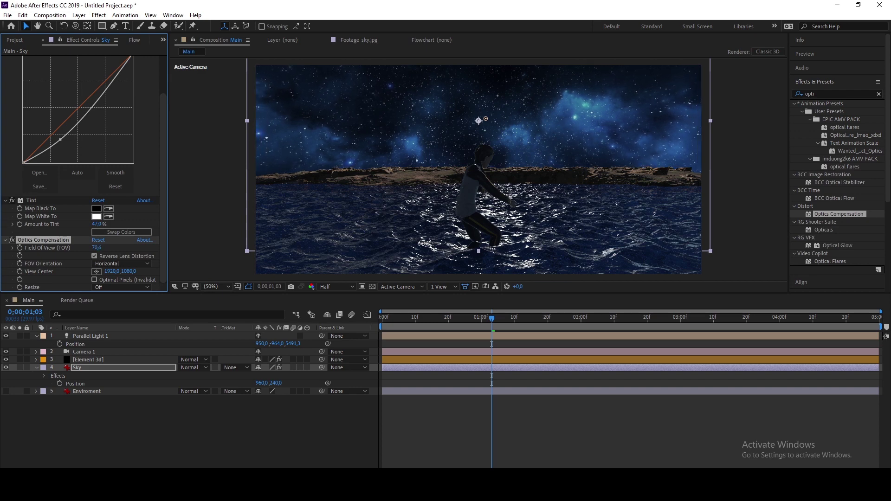
{"action": "double_click", "coordinate": [810, 94]}
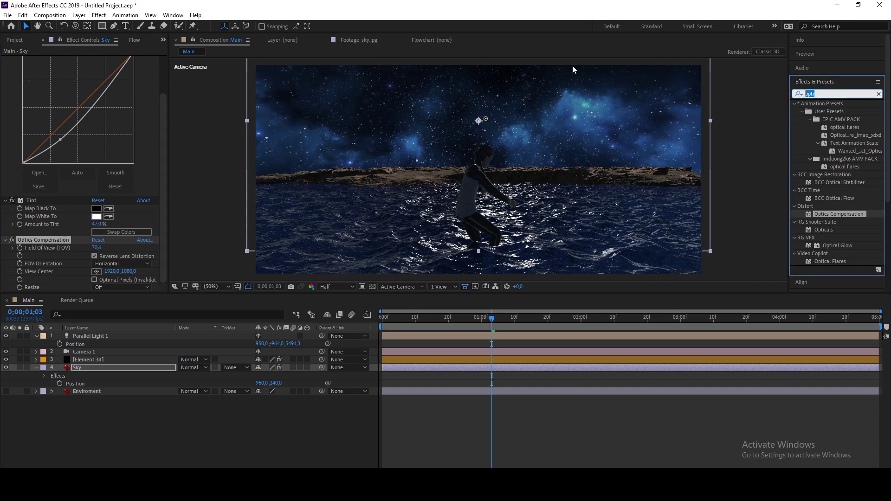
Apply Motion Tile to the soloed Sky layer with mirrored edges and a shifted Tile Center.
{"action": "type", "text": "motion"}
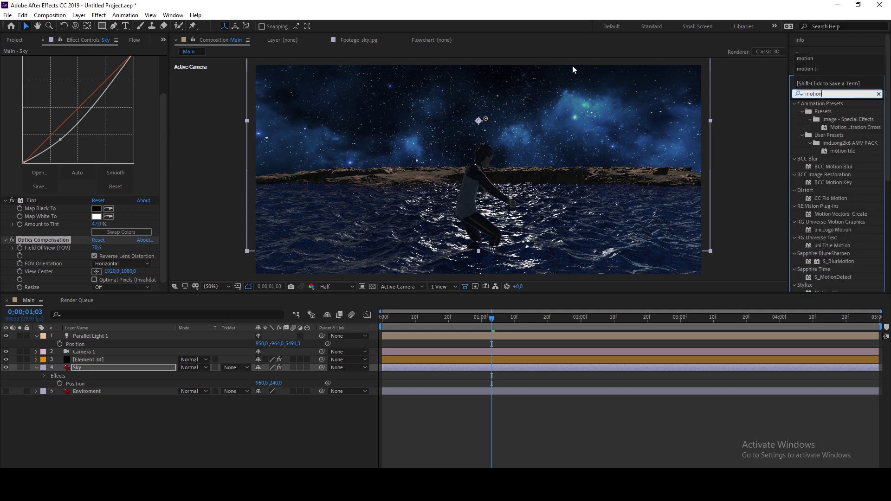
{"action": "scroll", "coordinate": [822, 220], "scroll_direction": "down", "scroll_amount": 5}
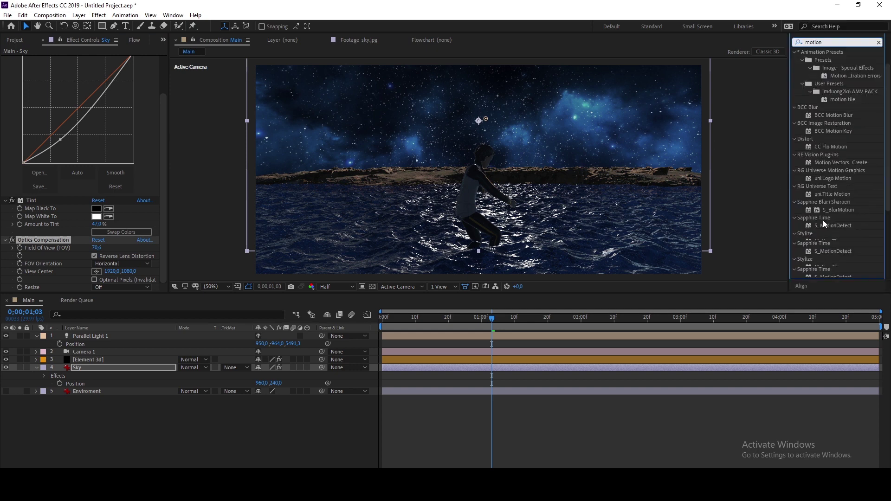
{"action": "double_click", "coordinate": [830, 102]}
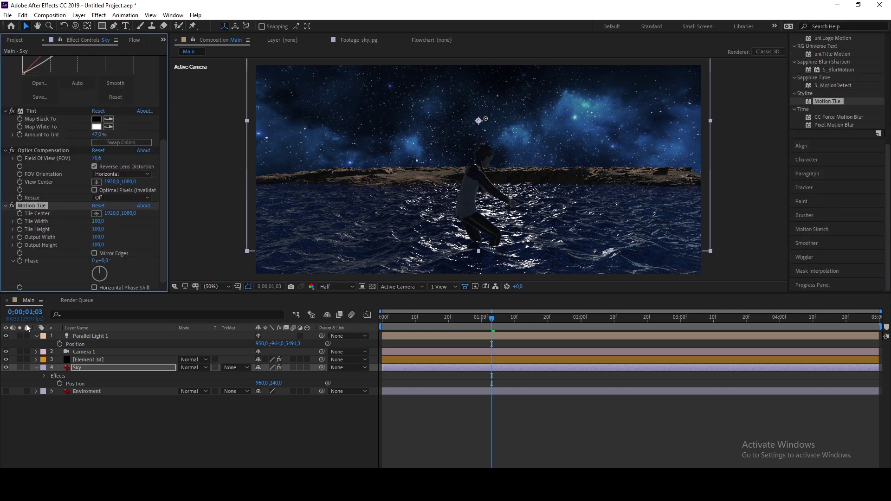
{"action": "left_click", "coordinate": [21, 367]}
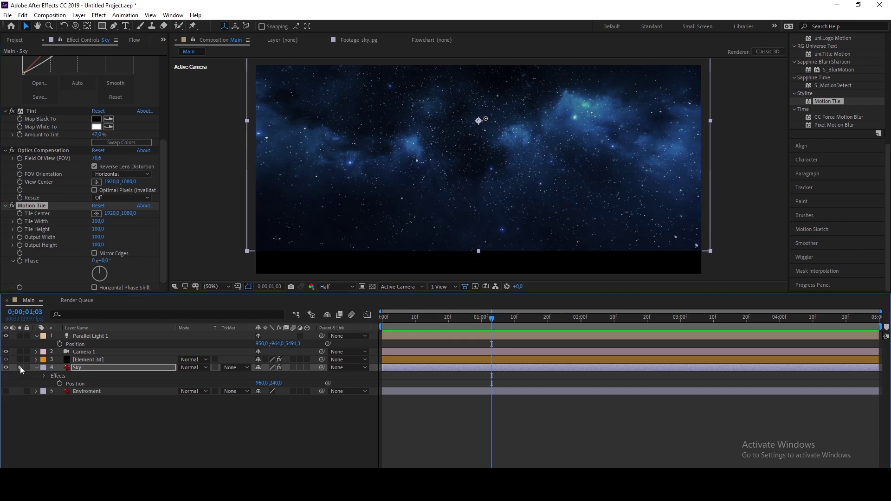
{"action": "left_click", "coordinate": [94, 253]}
{"action": "left_click_drag", "start_coordinate": [127, 213], "coordinate": [80, 246]}
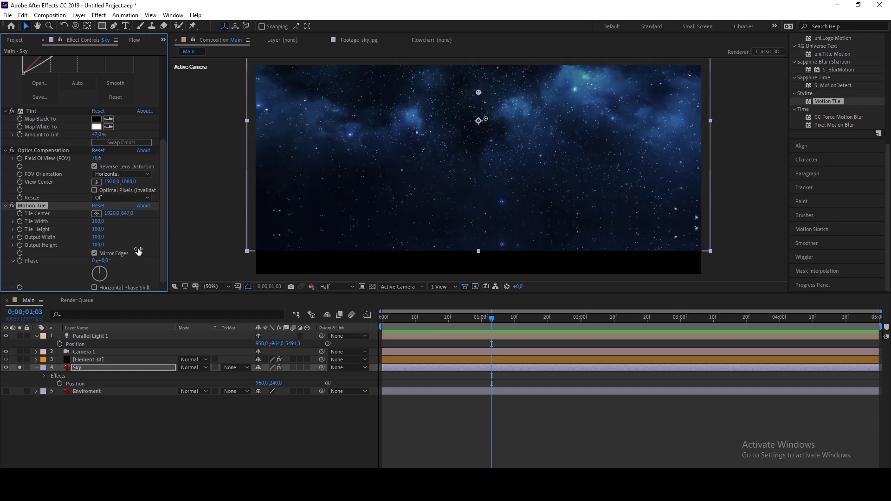
Keyframe Tile Center from the start to a far-upward end position and preview the drift.
{"action": "key", "text": "Home"}
{"action": "left_click", "coordinate": [19, 213]}
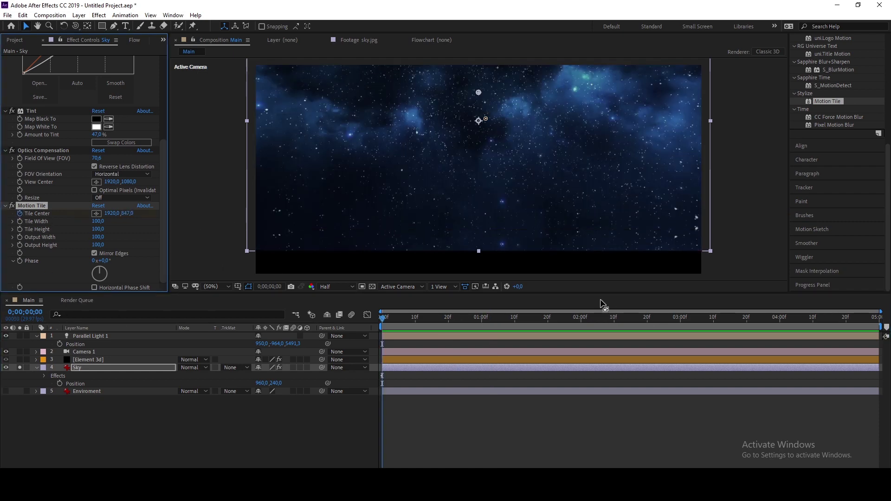
{"action": "left_click", "coordinate": [571, 320]}
{"action": "key", "text": "End"}
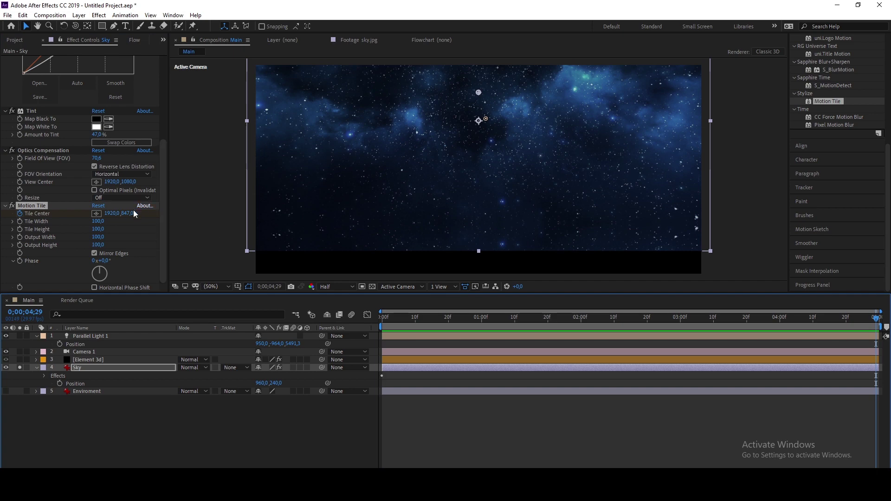
{"action": "left_click_drag", "start_coordinate": [121, 212], "coordinate": [1, 206]}
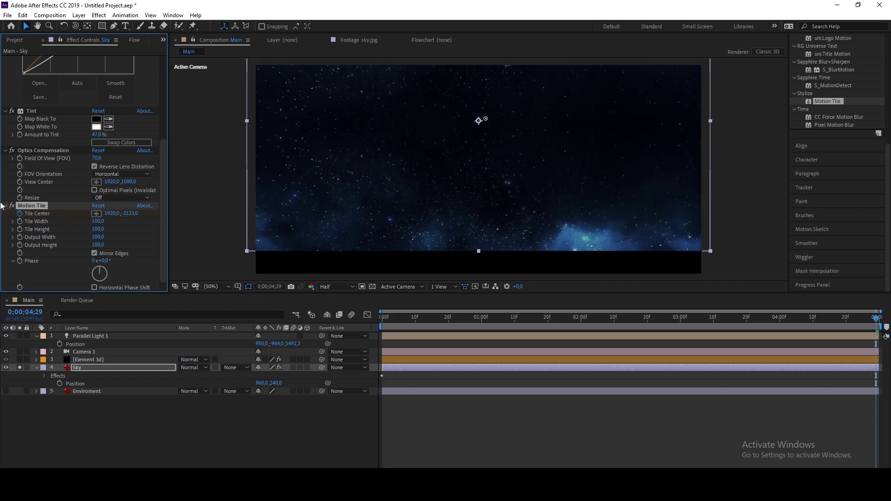
{"action": "key", "text": "u"}
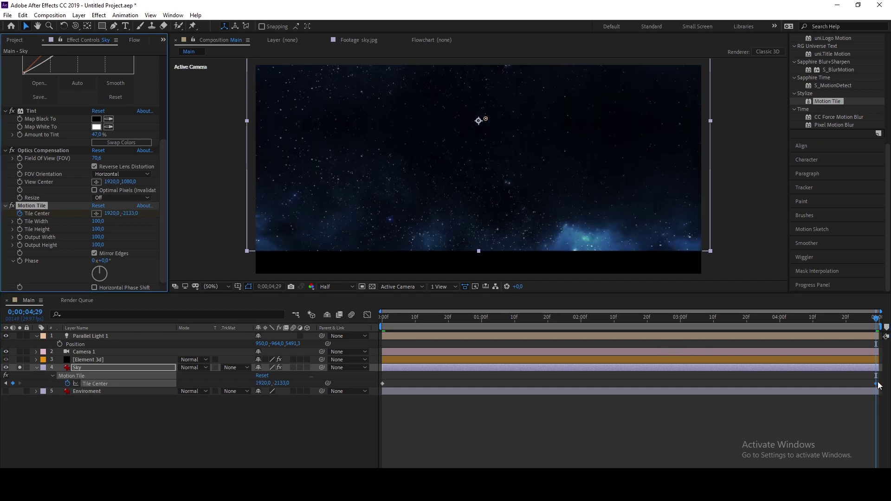
{"action": "left_click_drag", "start_coordinate": [827, 320], "coordinate": [255, 330]}
{"action": "key", "text": "space"}
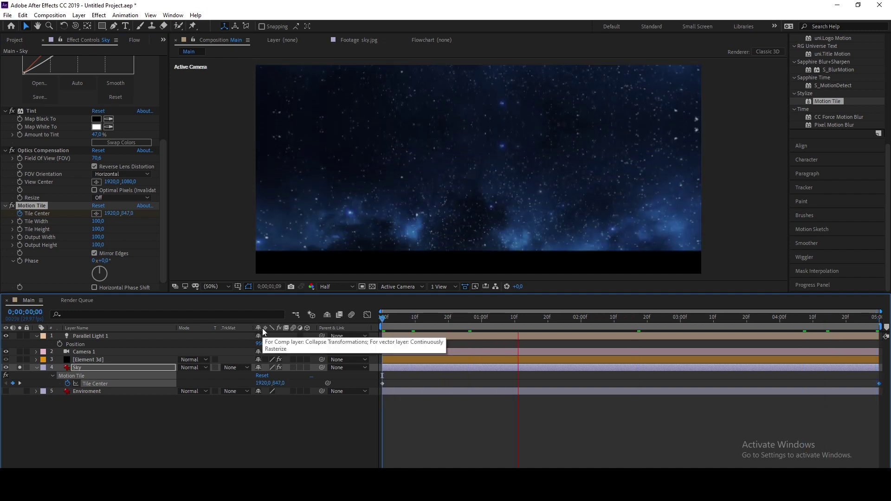
{"action": "key", "text": "space"}
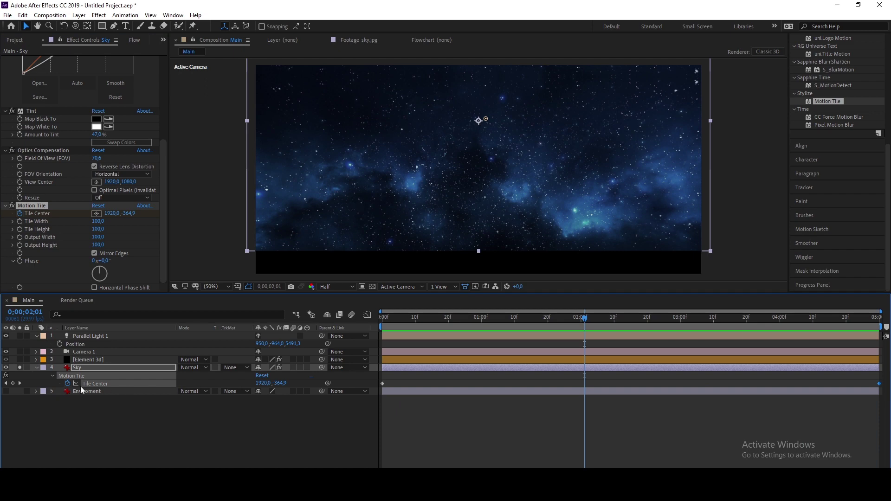
Delete a stray middle keyframe, move Motion Tile above Optics Compensation, and set Field Of View to 82.7.
{"action": "left_click", "coordinate": [13, 384]}
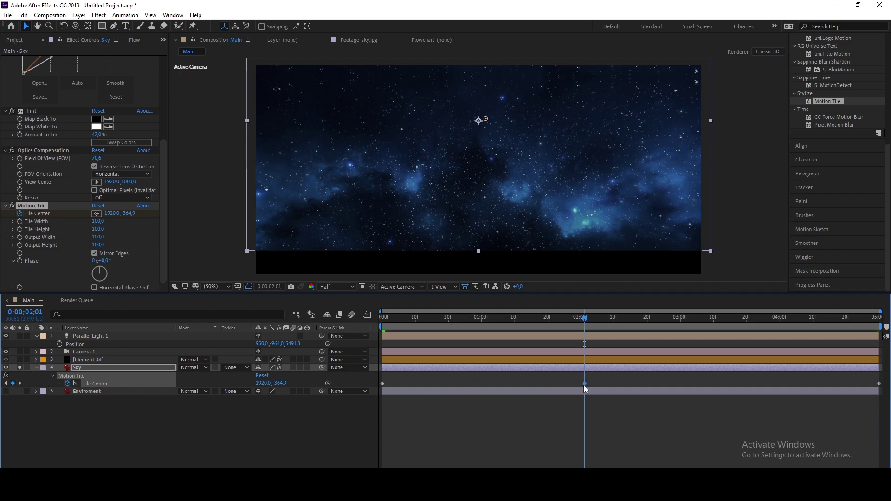
{"action": "key", "text": "Delete"}
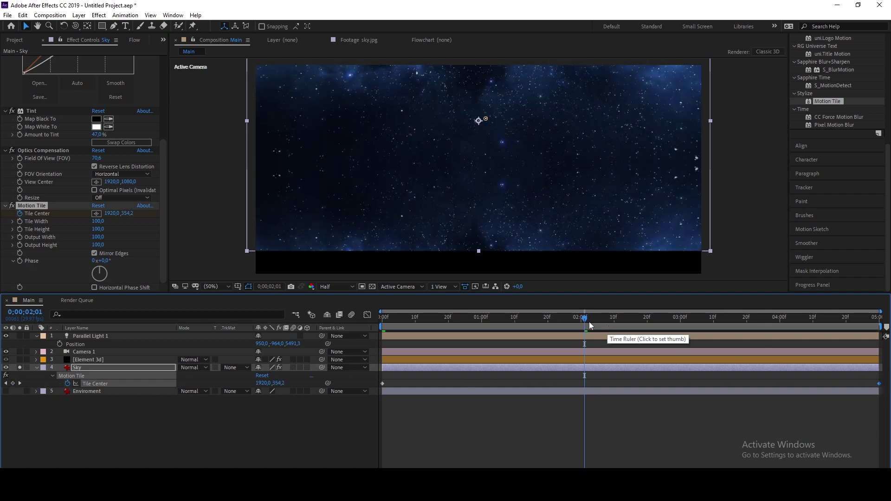
{"action": "key", "text": "Home"}
{"action": "key", "text": "space"}
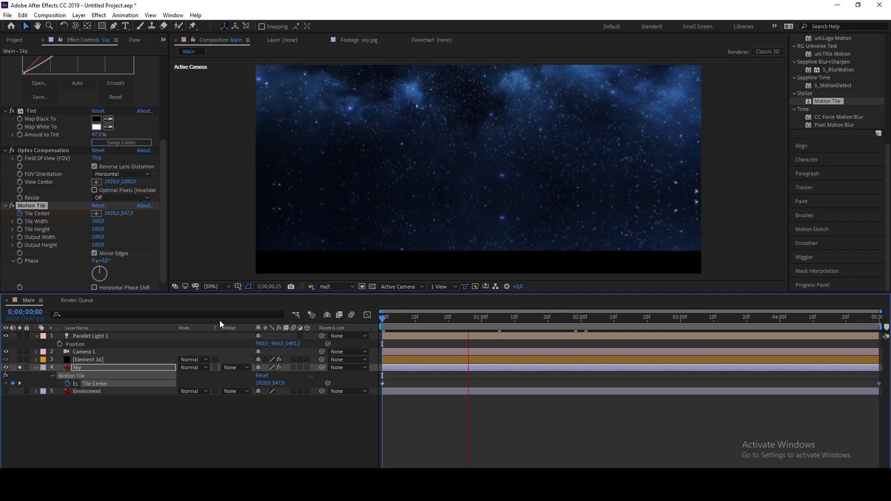
{"action": "key", "text": "space"}
{"action": "left_click_drag", "start_coordinate": [36, 209], "coordinate": [40, 148]}
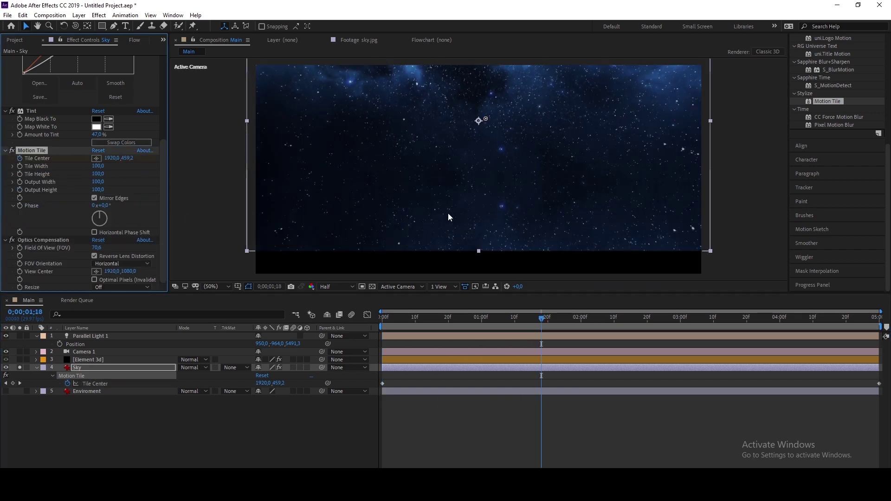
{"action": "left_click_drag", "start_coordinate": [96, 247], "coordinate": [121, 247]}
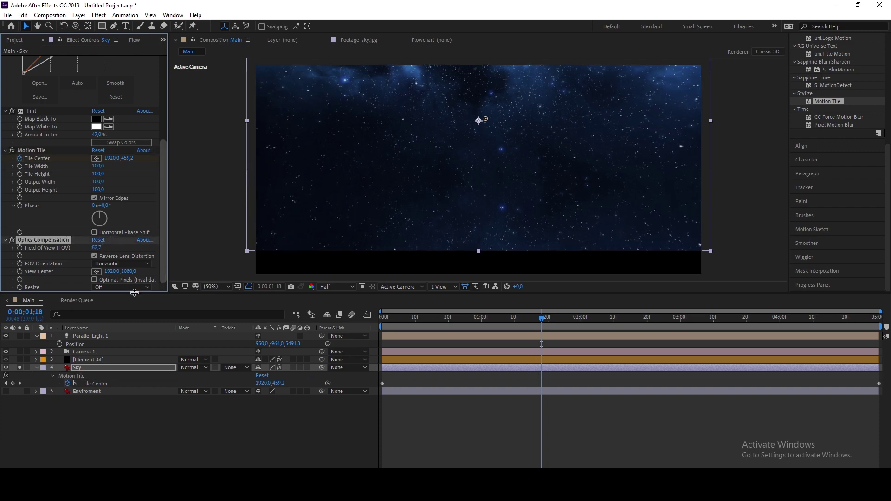
{"action": "left_click_drag", "start_coordinate": [542, 318], "coordinate": [877, 318]}
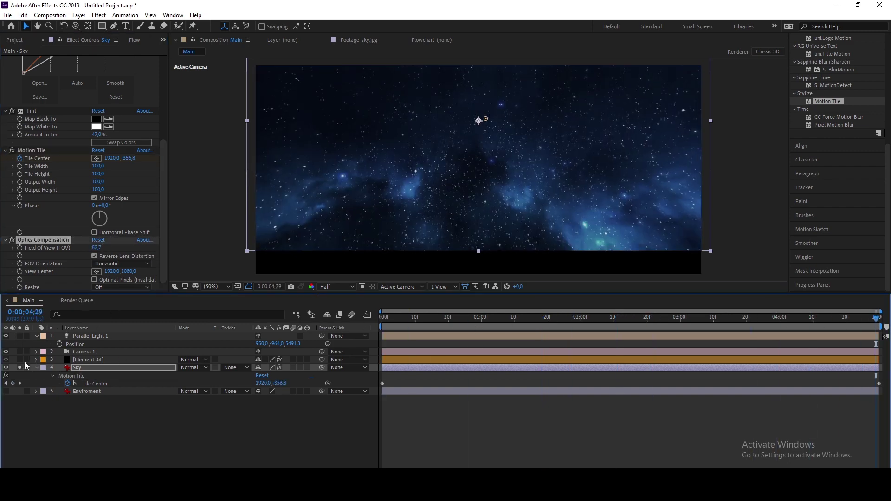
Duplicate the Sky layer as Sky 2 and strip all its effects.
{"action": "left_click", "coordinate": [20, 367]}
{"action": "left_click", "coordinate": [36, 368]}
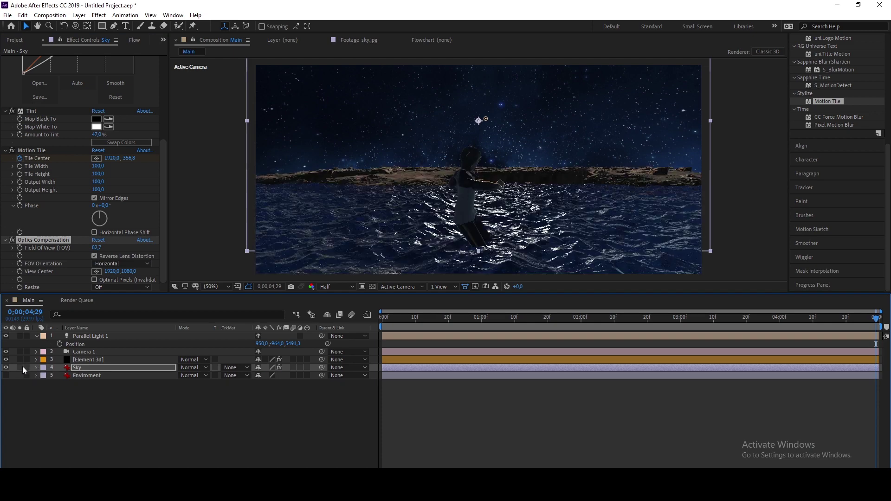
{"action": "left_click", "coordinate": [583, 418]}
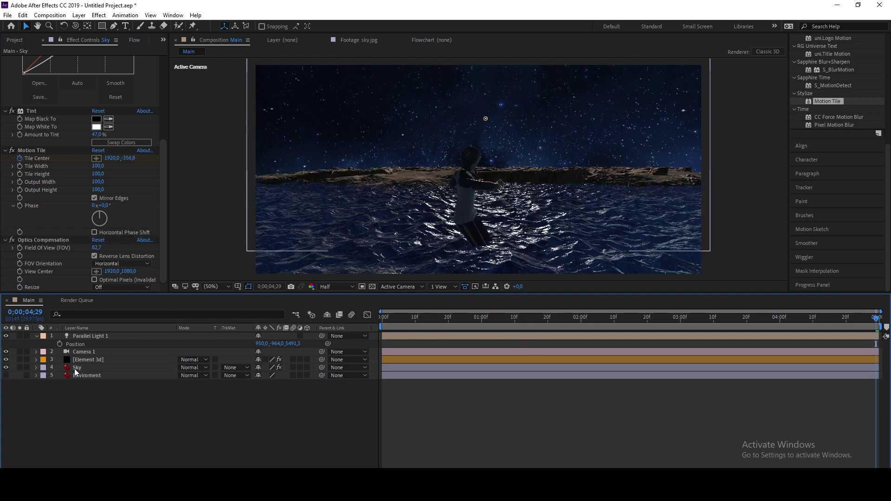
{"action": "left_click", "coordinate": [72, 368]}
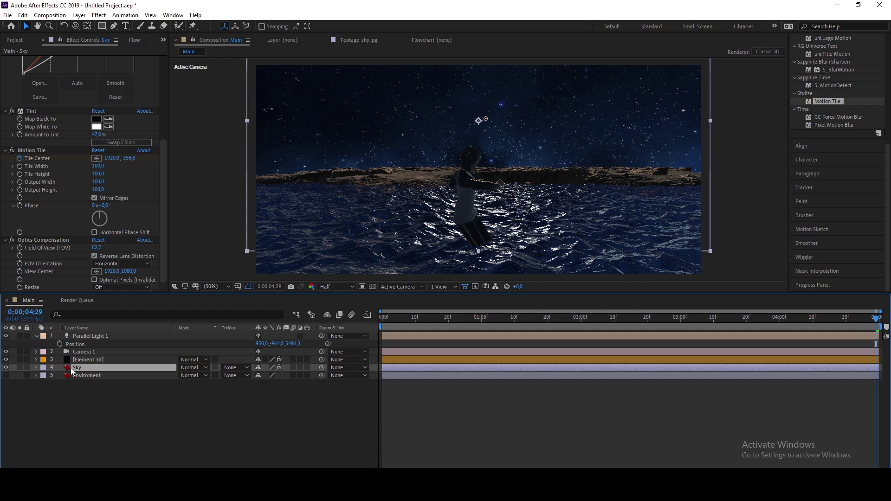
{"action": "key", "text": "ctrl+d"}
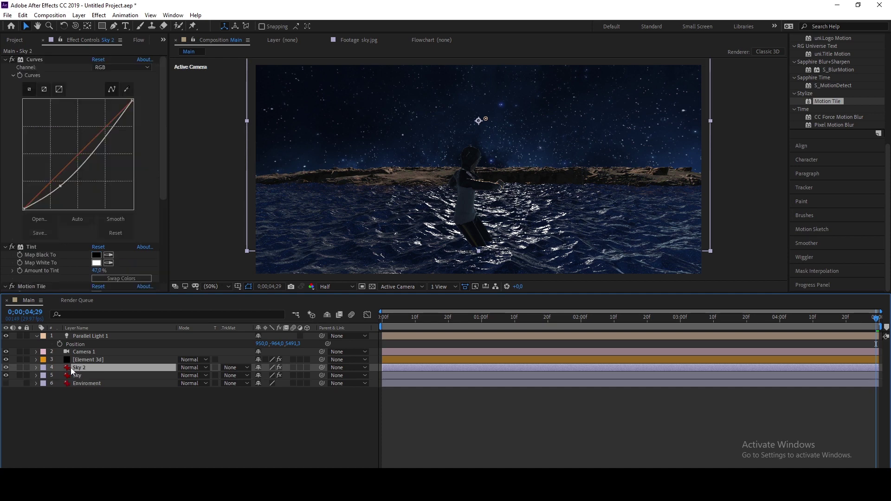
{"action": "left_click", "coordinate": [9, 138]}
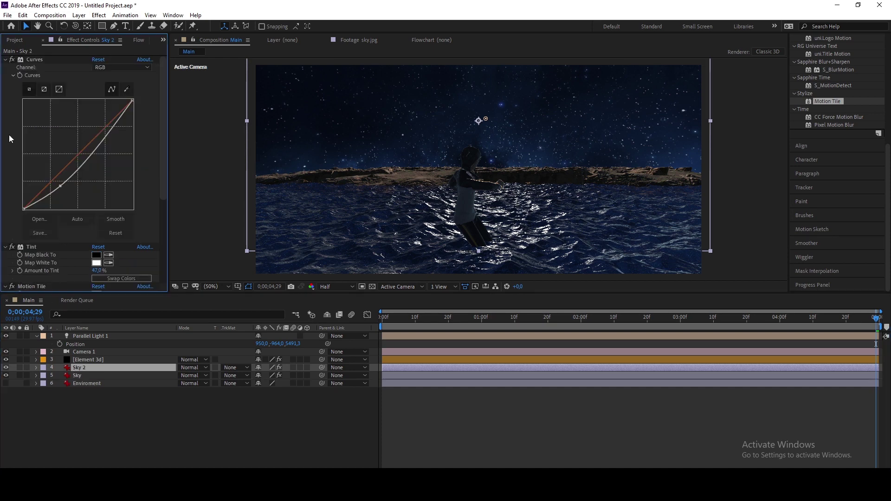
{"action": "left_click", "coordinate": [45, 59]}
{"action": "key", "text": "ctrl+a"}
{"action": "key", "text": "Delete"}
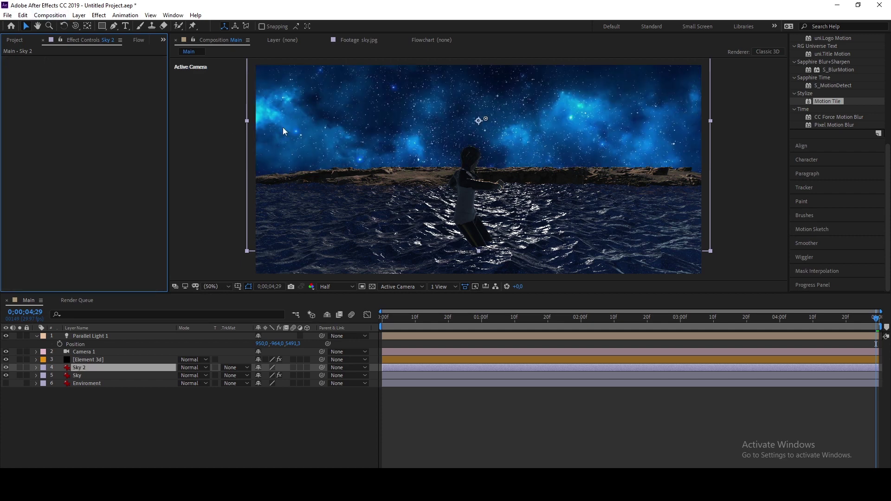
Apply Fill to Sky 2 in a lighter blue sampled from the sky.
{"action": "scroll", "coordinate": [826, 93], "scroll_direction": "up", "scroll_amount": 5}
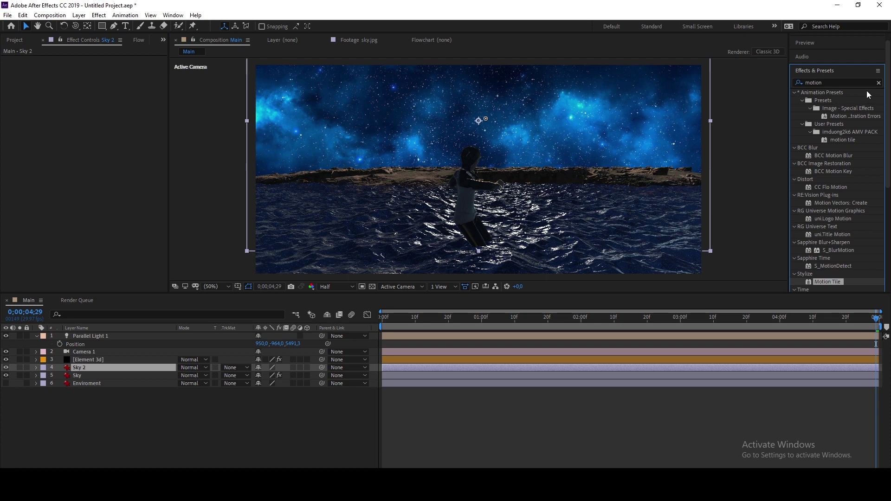
{"action": "double_click", "coordinate": [830, 83]}
{"action": "type", "text": "fill"}
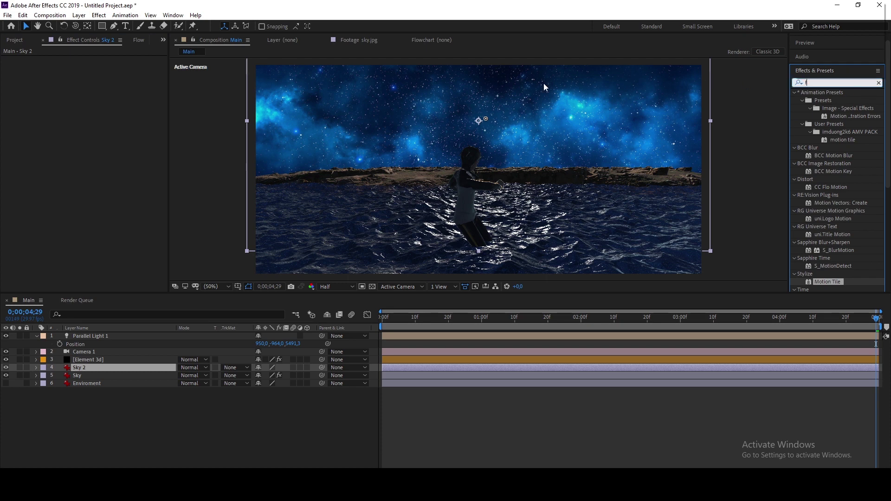
{"action": "double_click", "coordinate": [825, 147]}
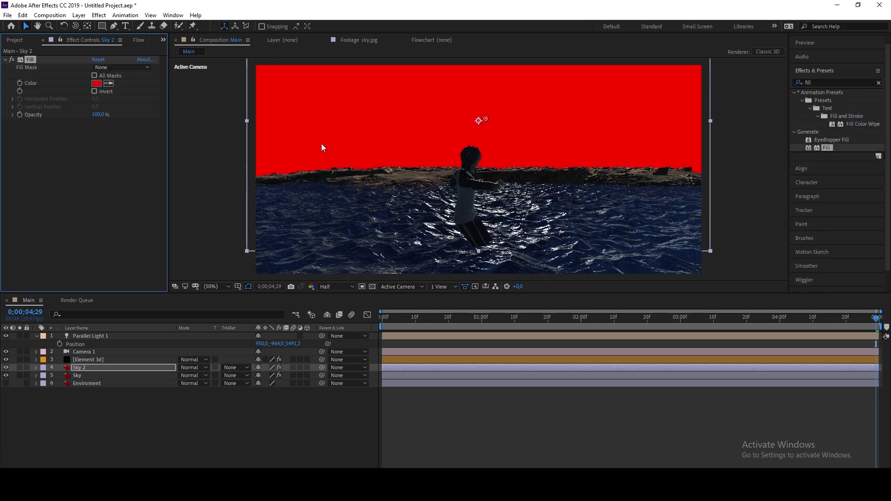
{"action": "left_click", "coordinate": [11, 60]}
{"action": "left_click", "coordinate": [109, 84]}
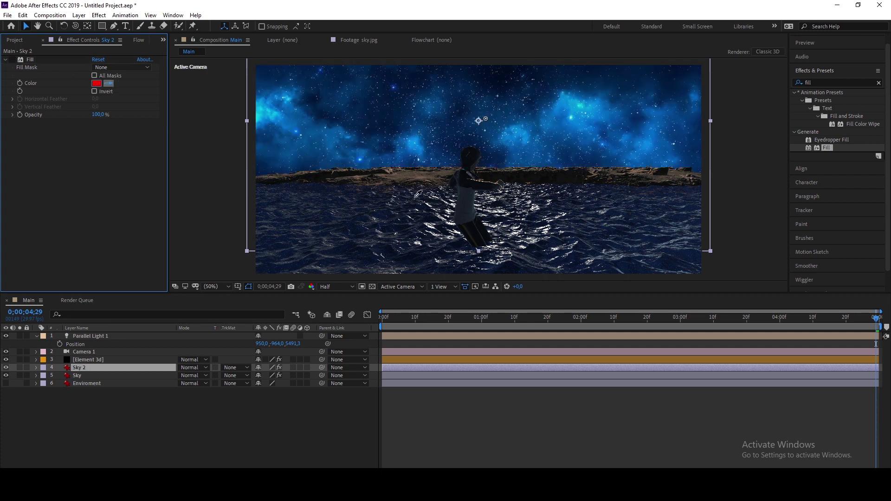
{"action": "left_click", "coordinate": [429, 163]}
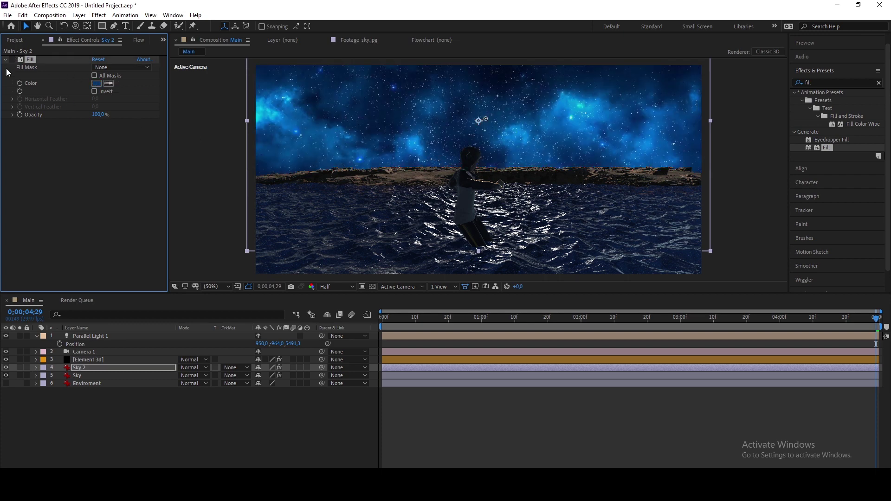
{"action": "left_click", "coordinate": [96, 83]}
{"action": "left_click_drag", "start_coordinate": [690, 145], "coordinate": [690, 121]}
{"action": "left_click", "coordinate": [783, 81]}
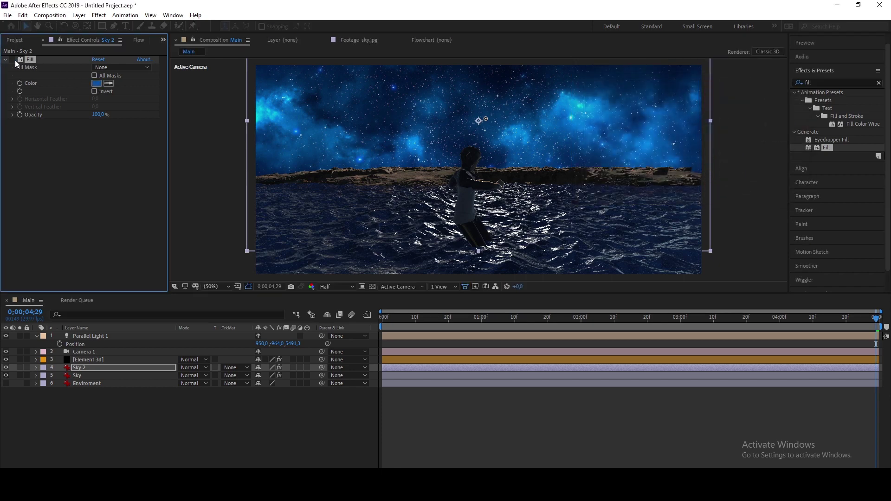
{"action": "left_click", "coordinate": [12, 59]}
Mask the fill to a wide horizon band feathered 790 px and move it to Y 414.
{"action": "key", "text": "q"}
{"action": "mouse_move", "coordinate": [232, 127]}
{"action": "left_mouse_down"}
{"action": "mouse_move", "coordinate": [770, 209]}
{"action": "mouse_move", "coordinate": [755, 272]}
{"action": "left_mouse_up"}
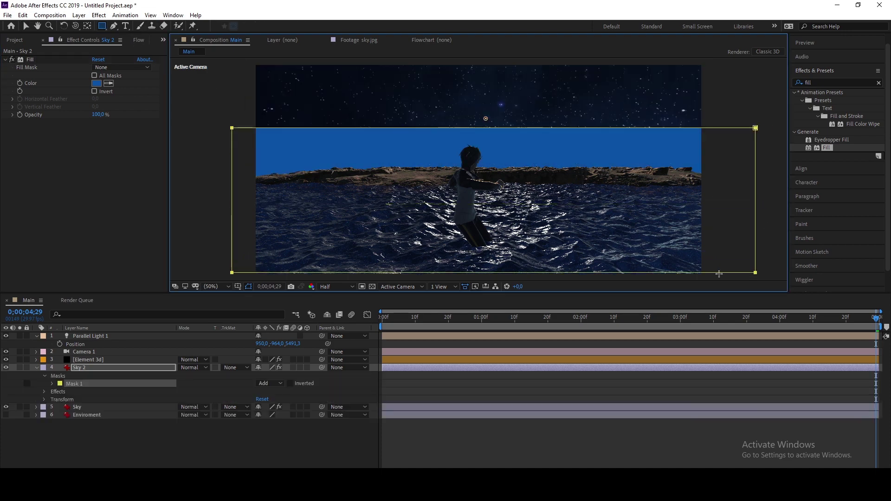
{"action": "left_click", "coordinate": [52, 383]}
{"action": "left_click_drag", "start_coordinate": [269, 399], "coordinate": [322, 402]}
{"action": "left_click", "coordinate": [117, 369]}
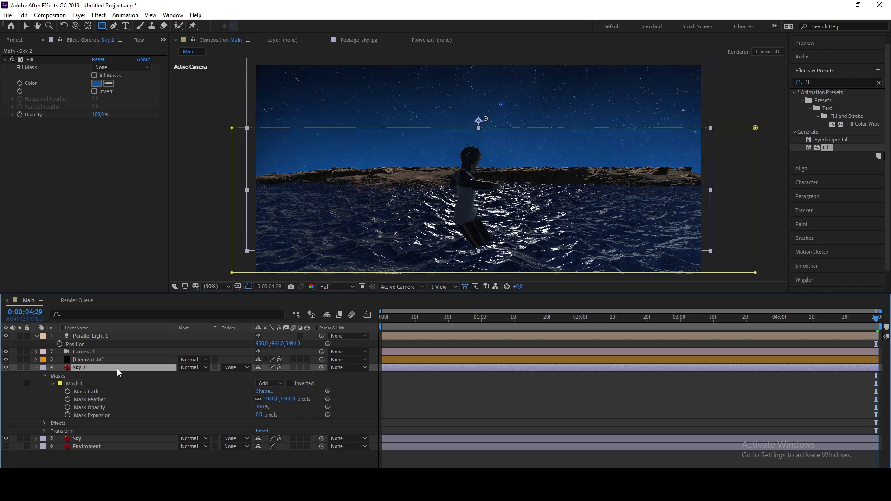
{"action": "key", "text": "p"}
{"action": "left_click_drag", "start_coordinate": [277, 380], "coordinate": [543, 444]}
{"action": "left_click", "coordinate": [543, 444]}
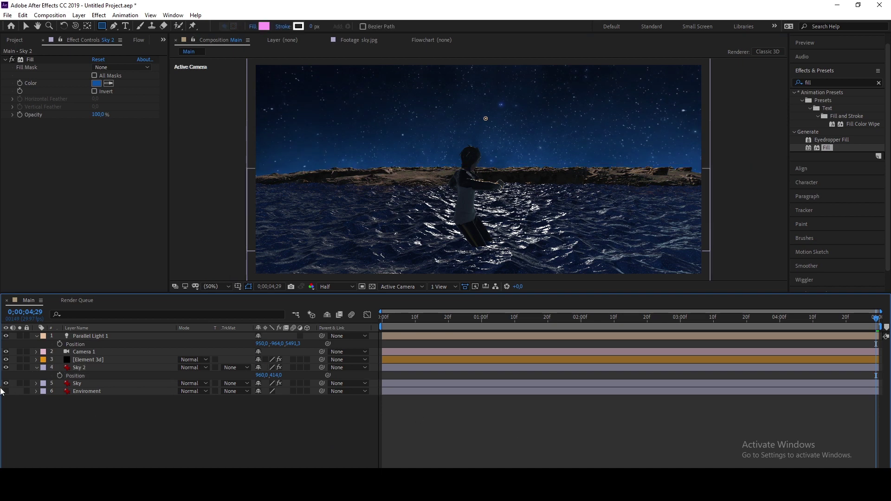
Compare the blue glow on and off, rename the layer 'Haze', and select the Element 3D layer.
{"action": "left_click", "coordinate": [6, 368]}
{"action": "left_click", "coordinate": [6, 367]}
{"action": "left_click", "coordinate": [6, 368]}
{"action": "left_click", "coordinate": [6, 367]}
{"action": "left_click", "coordinate": [95, 367]}
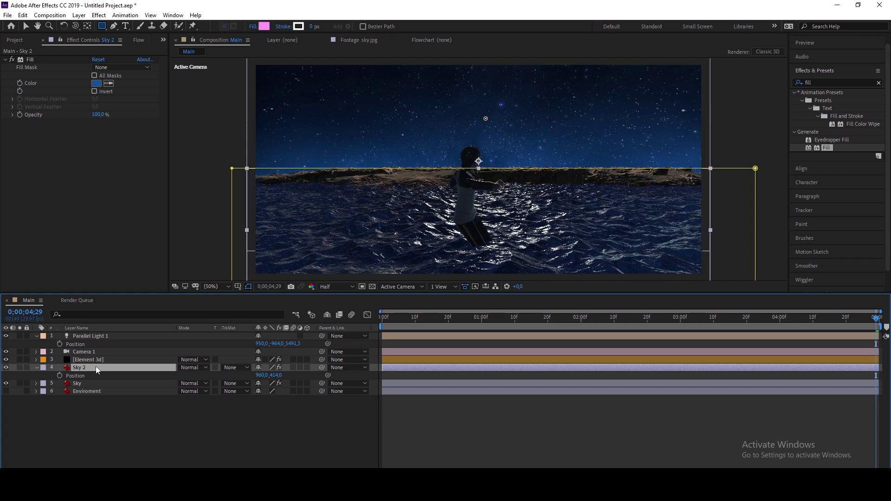
{"action": "key", "text": "Return"}
{"action": "type", "text": "Haze"}
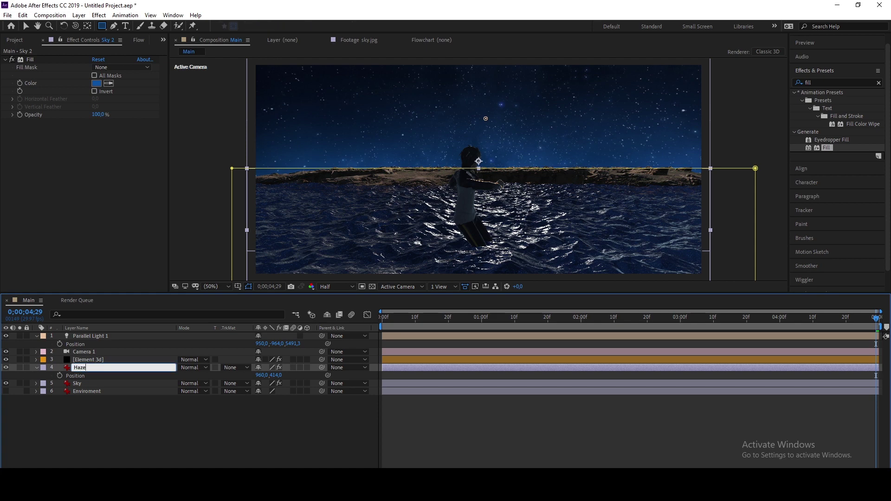
{"action": "key", "text": "Return"}
{"action": "left_click", "coordinate": [110, 430]}
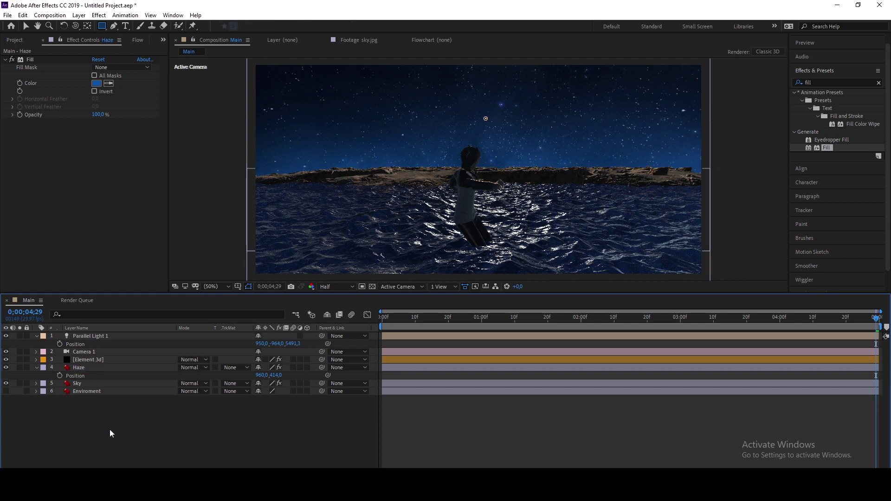
{"action": "left_click", "coordinate": [104, 360]}
Sample the sky's blue as the fog colour and drop preview resolution to Quarter.
{"action": "scroll", "coordinate": [60, 126], "scroll_direction": "down", "scroll_amount": 10}
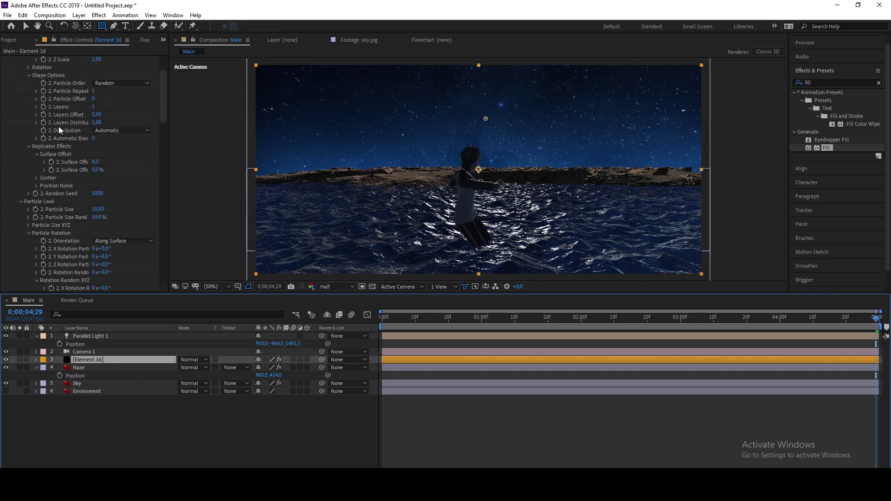
{"action": "scroll", "coordinate": [62, 132], "scroll_direction": "down", "scroll_amount": 15}
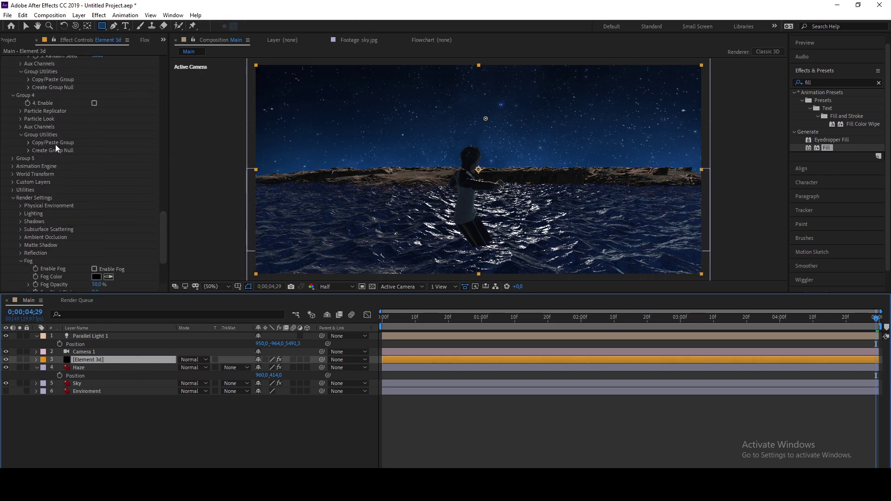
{"action": "scroll", "coordinate": [84, 155], "scroll_direction": "down", "scroll_amount": 2}
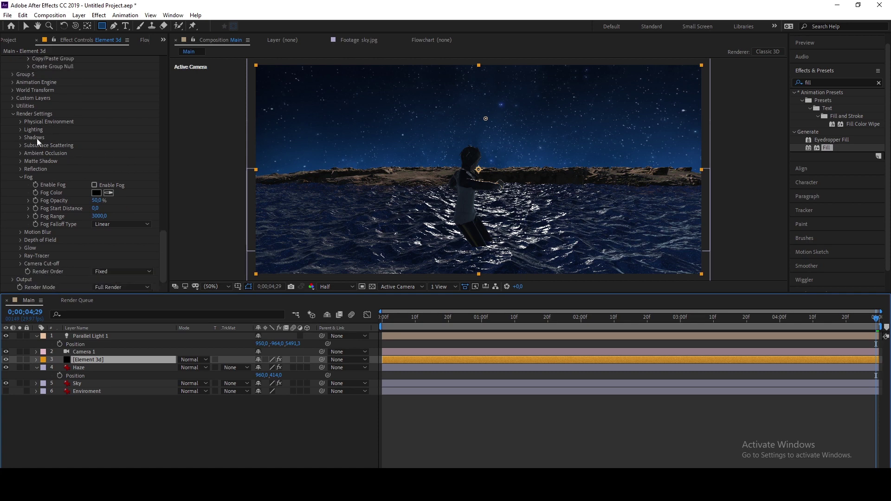
{"action": "left_click", "coordinate": [110, 194]}
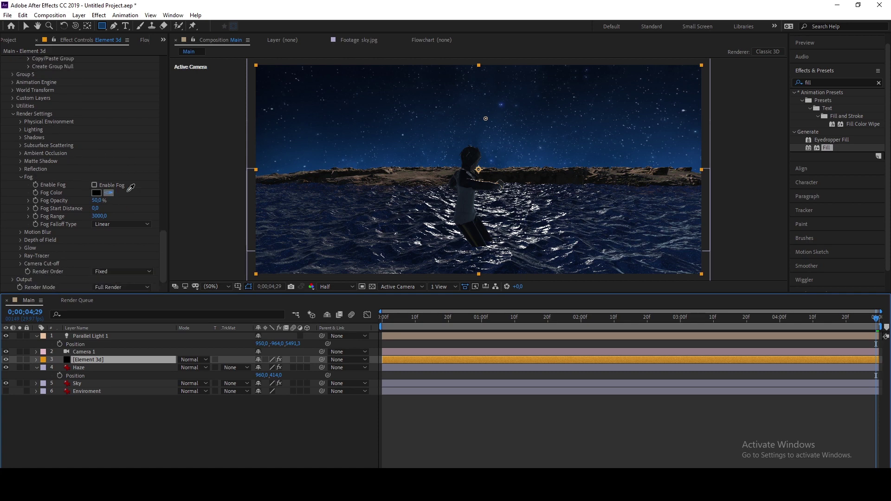
{"action": "left_click", "coordinate": [319, 166]}
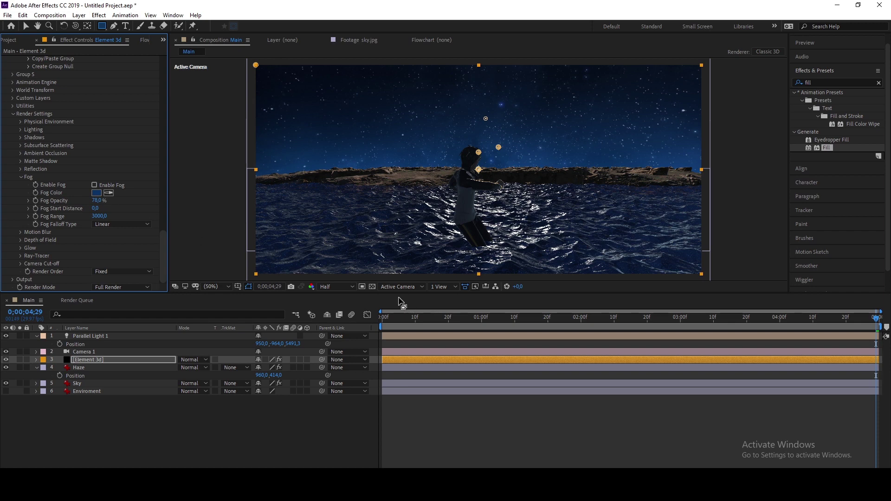
{"action": "left_click", "coordinate": [341, 286]}
{"action": "left_click", "coordinate": [341, 335]}
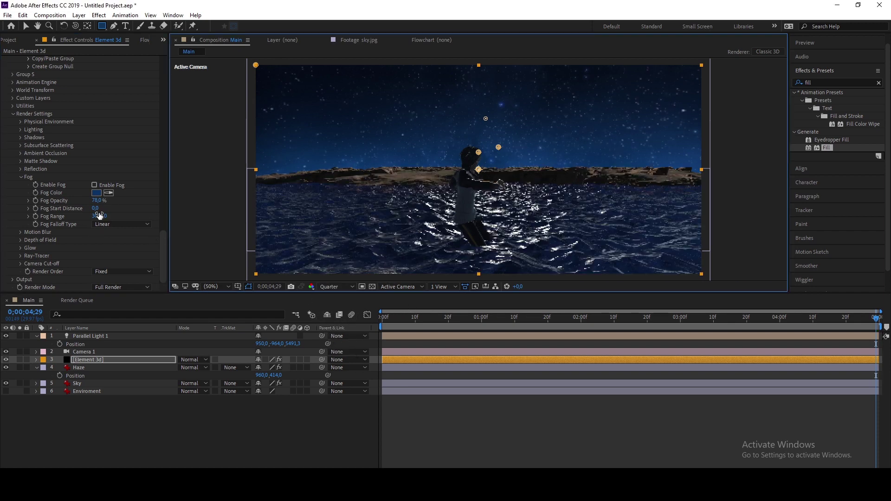
Set fog start distance to 1980, opacity 46%, a deeper blue colour, and range 3300.
{"action": "mouse_move", "coordinate": [97, 210]}
{"action": "left_mouse_down"}
{"action": "mouse_move", "coordinate": [158, 209]}
{"action": "mouse_move", "coordinate": [100, 208]}
{"action": "left_mouse_up"}
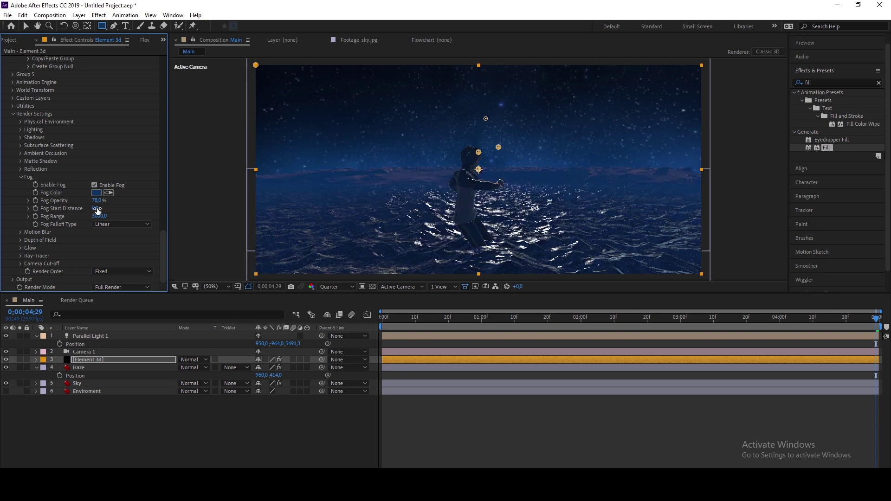
{"action": "left_click_drag", "start_coordinate": [139, 206], "coordinate": [162, 202]}
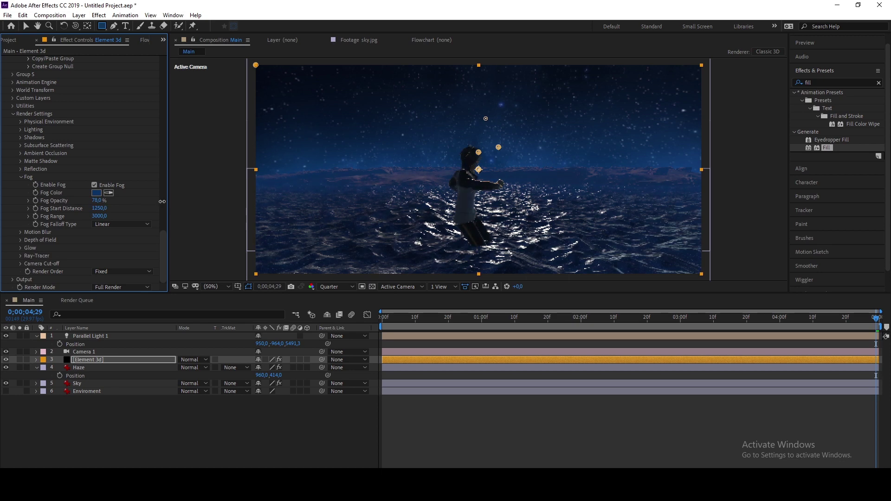
{"action": "left_click_drag", "start_coordinate": [95, 205], "coordinate": [101, 200]}
{"action": "left_click_drag", "start_coordinate": [166, 198], "coordinate": [150, 200]}
{"action": "left_click", "coordinate": [96, 193]}
{"action": "mouse_move", "coordinate": [676, 127]}
{"action": "left_mouse_down"}
{"action": "mouse_move", "coordinate": [678, 105]}
{"action": "mouse_move", "coordinate": [690, 153]}
{"action": "left_mouse_up"}
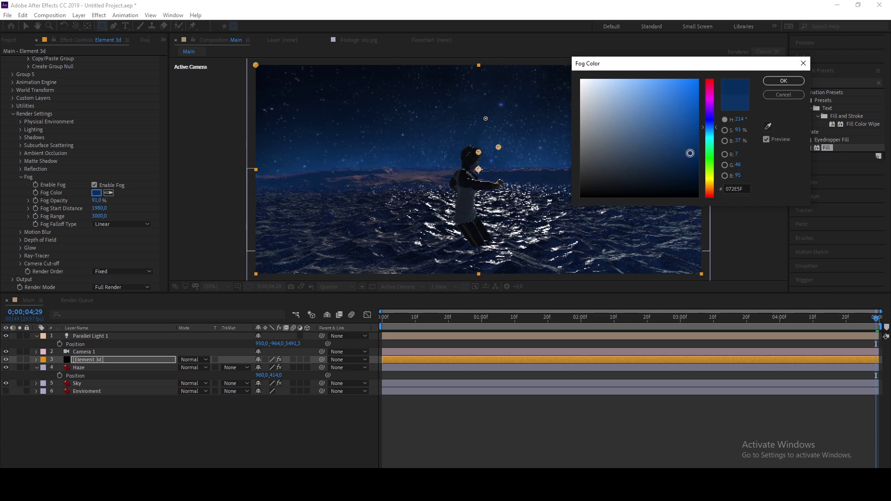
{"action": "left_click", "coordinate": [784, 81]}
{"action": "mouse_move", "coordinate": [102, 216]}
{"action": "left_mouse_down"}
{"action": "mouse_move", "coordinate": [75, 209]}
{"action": "mouse_move", "coordinate": [94, 209]}
{"action": "left_mouse_up"}
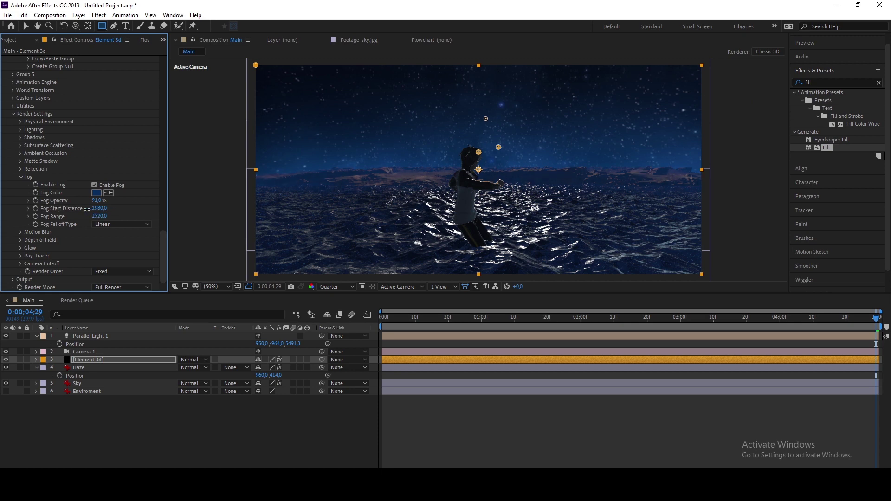
Reselect the Element 3d layer, briefly play the YouTube reference video, then return to After Effects.
{"action": "left_click", "coordinate": [472, 416]}
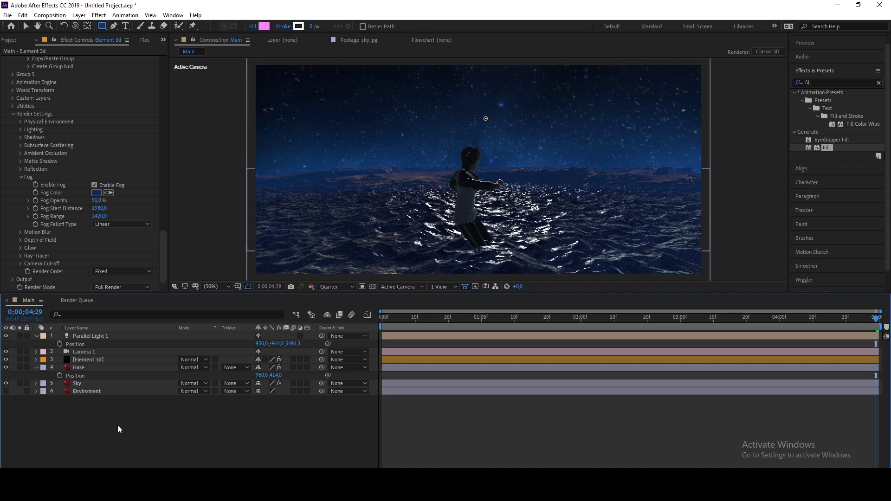
{"action": "left_click", "coordinate": [99, 360]}
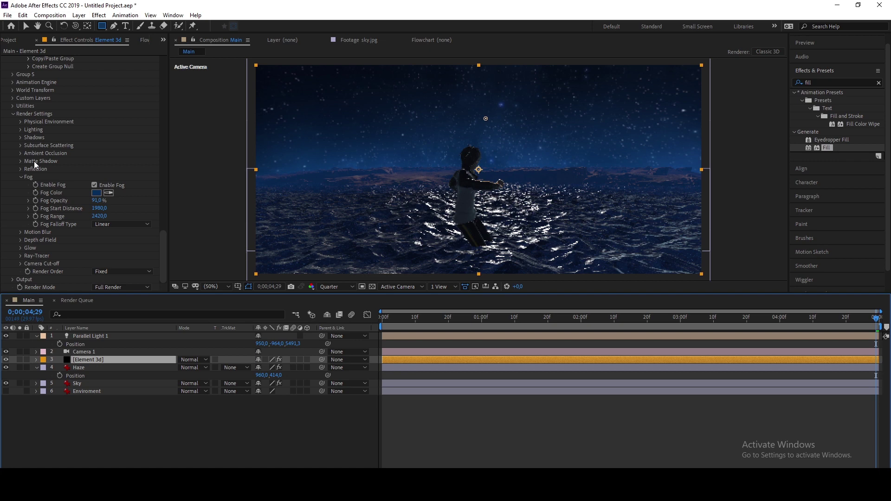
{"action": "scroll", "coordinate": [35, 160], "scroll_direction": "up", "scroll_amount": 5}
{"action": "scroll", "coordinate": [36, 160], "scroll_direction": "up", "scroll_amount": 10}
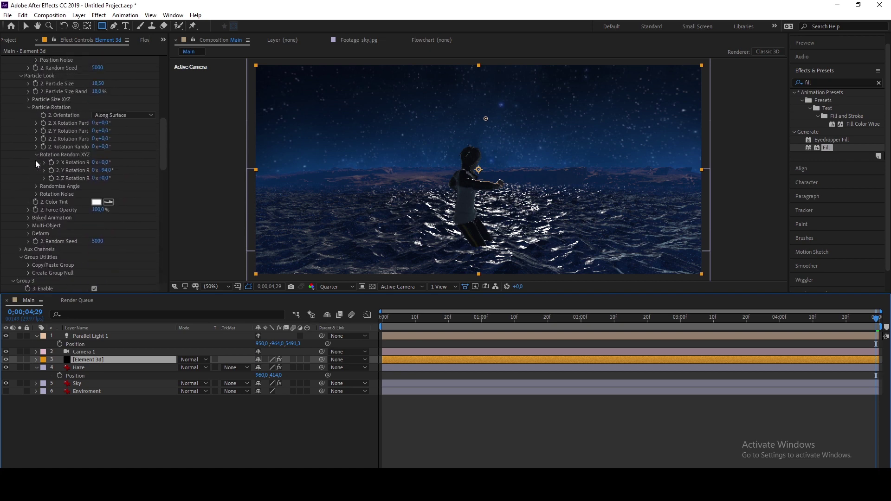
{"action": "left_click", "coordinate": [257, 456]}
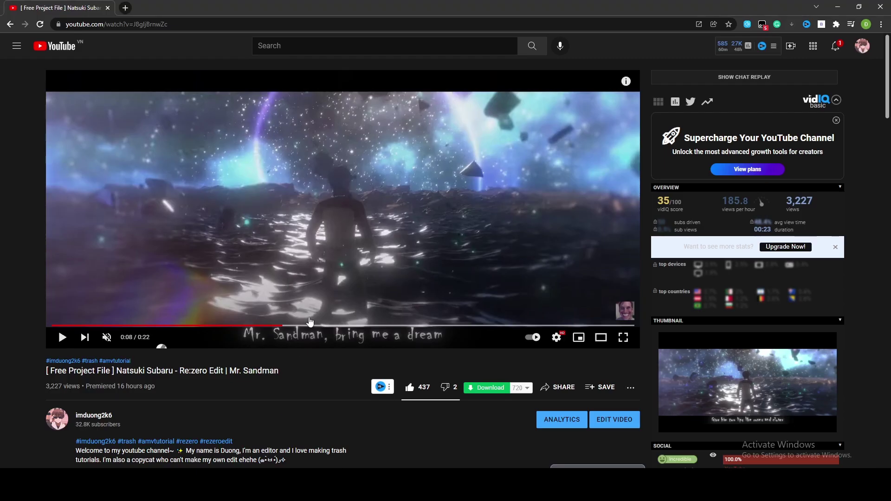
{"action": "left_click", "coordinate": [309, 260]}
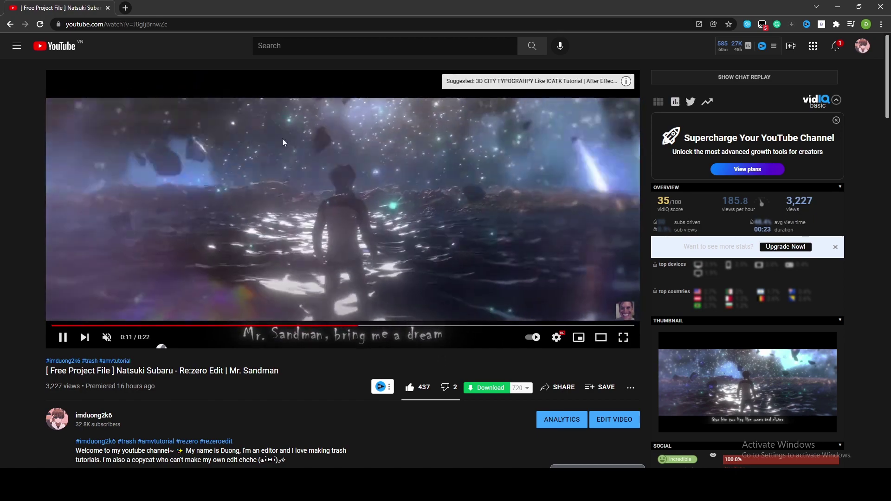
{"action": "left_click", "coordinate": [338, 205]}
{"action": "left_click", "coordinate": [254, 446]}
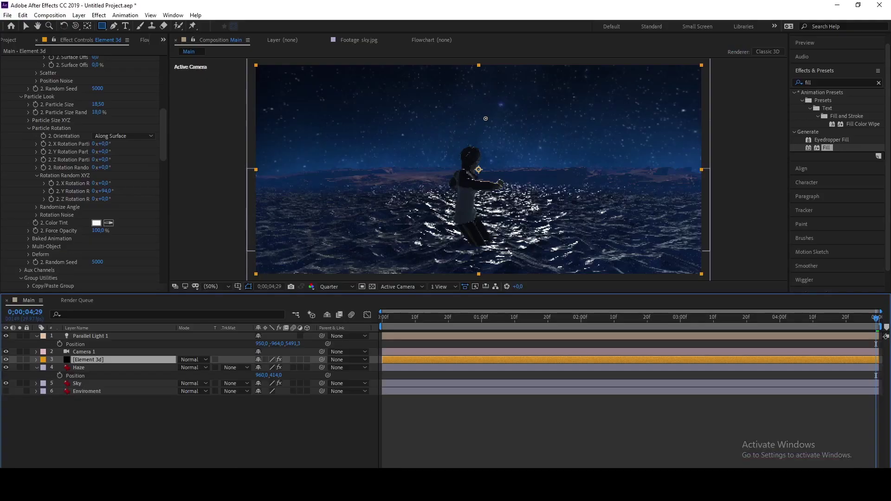
Return the playhead to 0;00;00;00 and tick 4. Enable in Element 3D's Group 4.
{"action": "left_click_drag", "start_coordinate": [391, 318], "coordinate": [263, 325]}
{"action": "scroll", "coordinate": [25, 188], "scroll_direction": "down", "scroll_amount": 3}
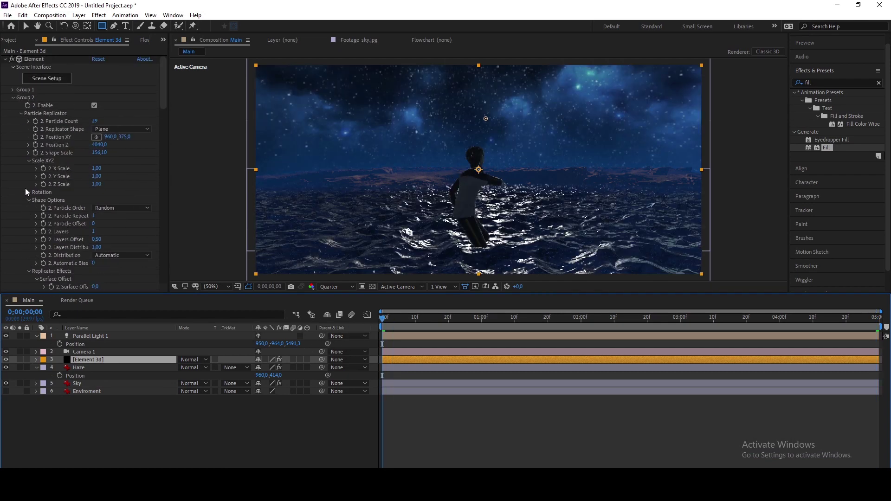
{"action": "scroll", "coordinate": [25, 186], "scroll_direction": "down", "scroll_amount": 10}
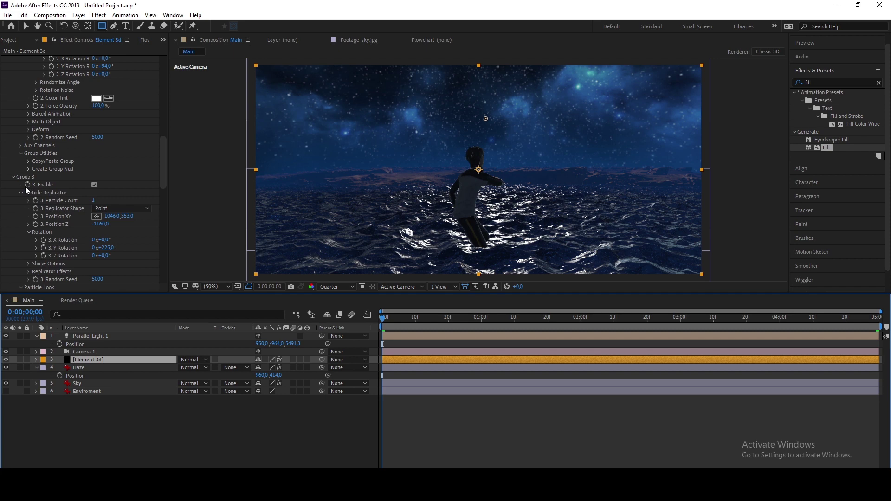
{"action": "scroll", "coordinate": [20, 184], "scroll_direction": "down", "scroll_amount": 2}
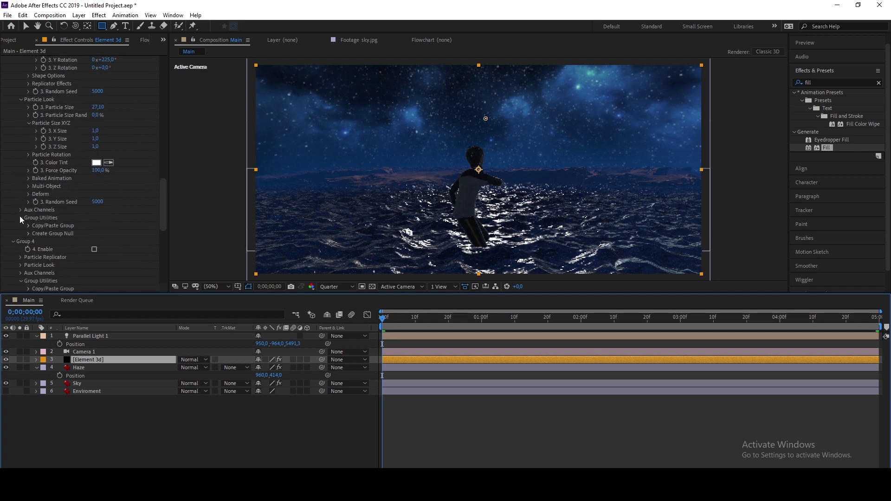
{"action": "left_click", "coordinate": [94, 249]}
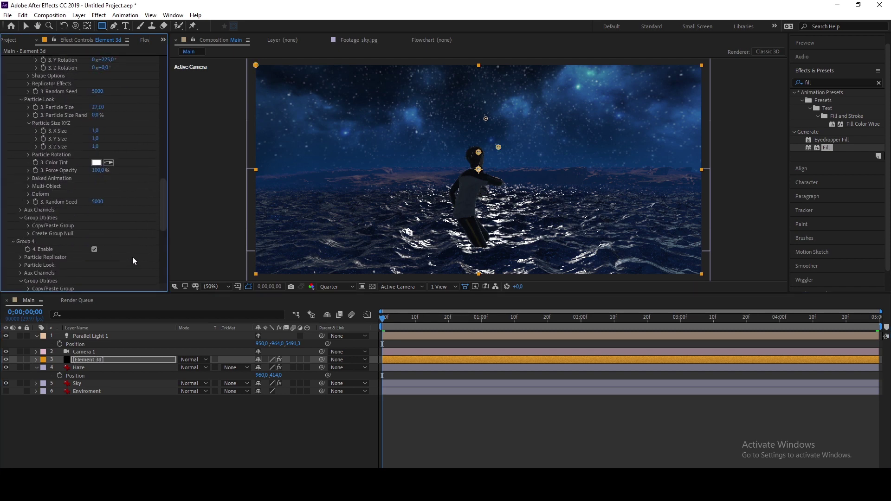
{"action": "scroll", "coordinate": [70, 256], "scroll_direction": "down", "scroll_amount": 5}
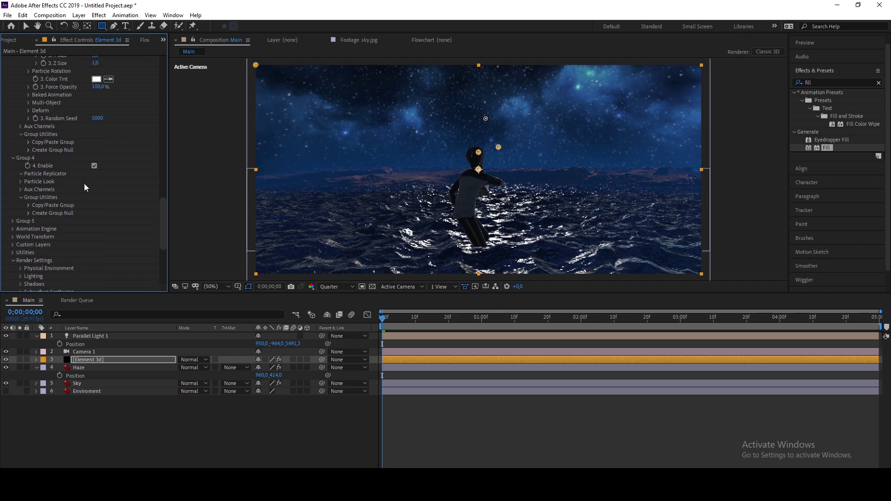
{"action": "scroll", "coordinate": [74, 197], "scroll_direction": "down", "scroll_amount": 6}
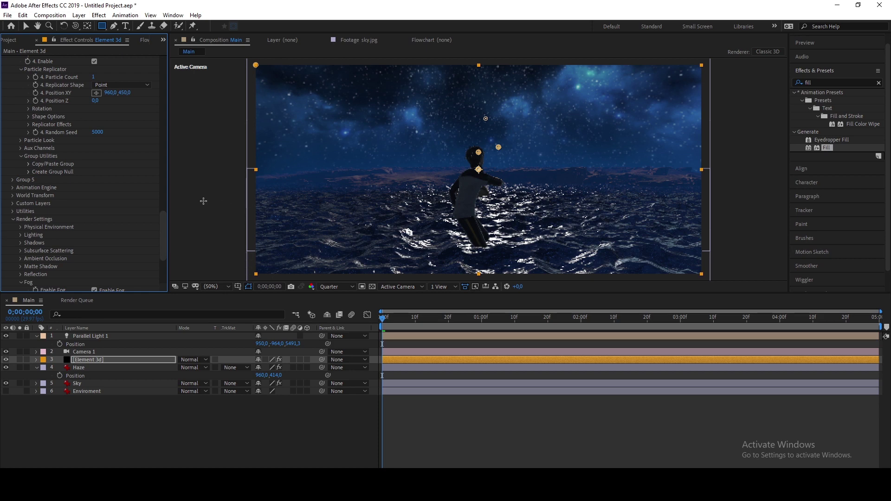
{"action": "scroll", "coordinate": [18, 149], "scroll_direction": "up", "scroll_amount": 2}
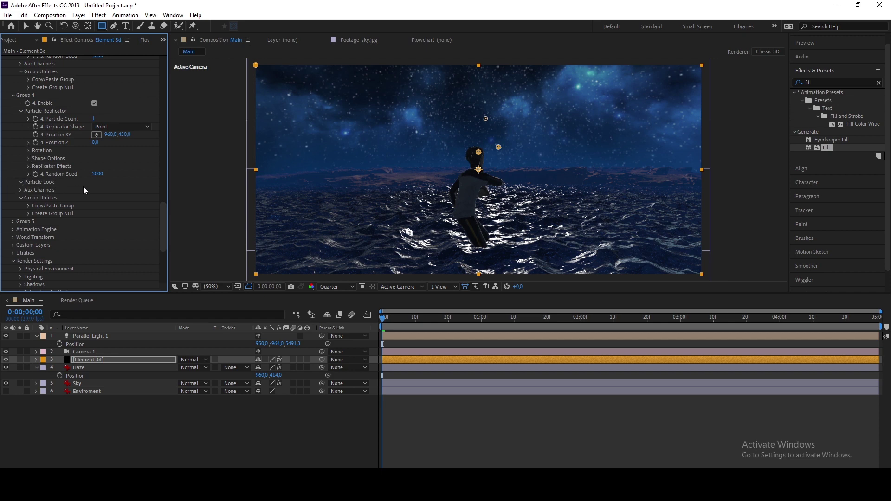
Turn on Group 4 Multi-Object and scrub Displace and Scatter to X 27.44, Z 41.00.
{"action": "left_click", "coordinate": [41, 183]}
{"action": "scroll", "coordinate": [86, 194], "scroll_direction": "down", "scroll_amount": 2}
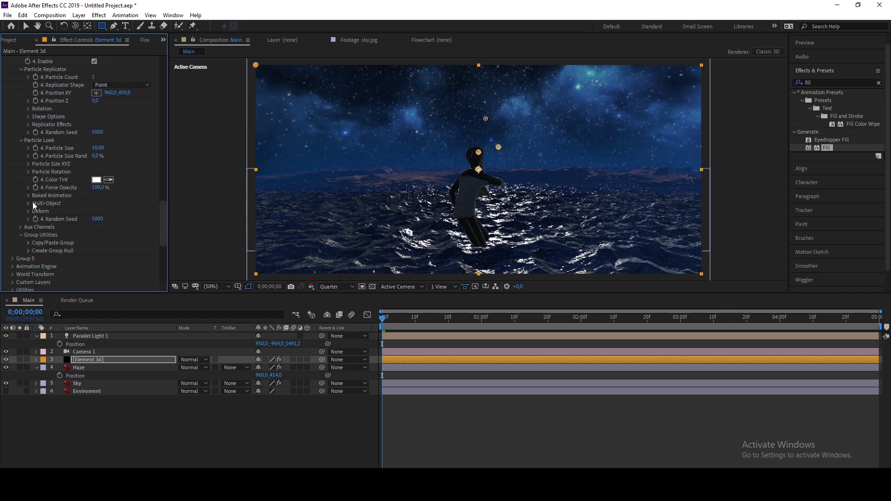
{"action": "left_click", "coordinate": [47, 203]}
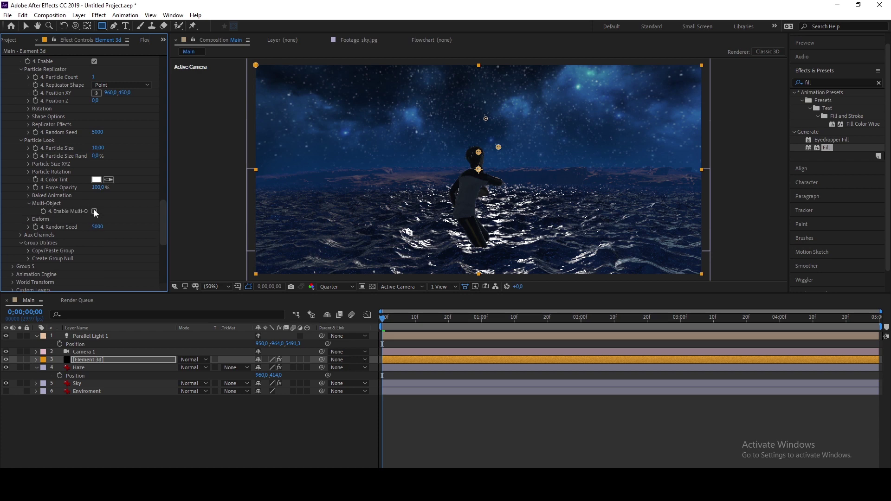
{"action": "scroll", "coordinate": [95, 241], "scroll_direction": "down", "scroll_amount": 5}
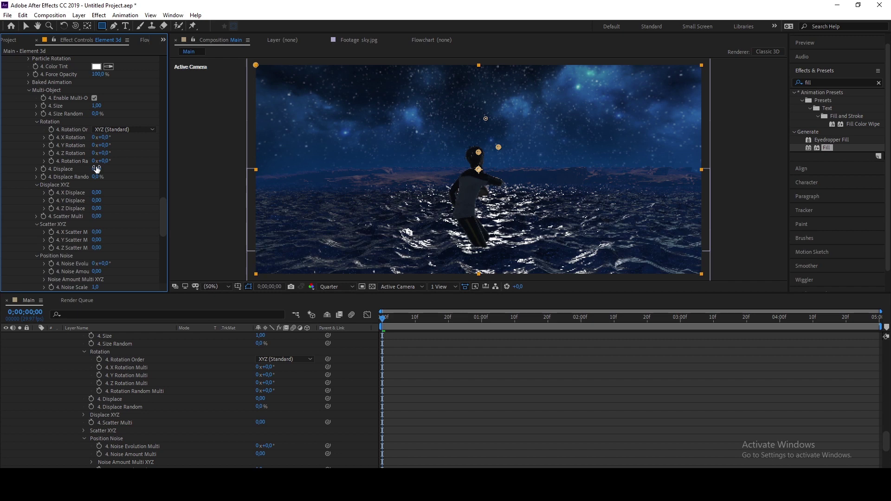
{"action": "left_click_drag", "start_coordinate": [97, 169], "coordinate": [128, 183]}
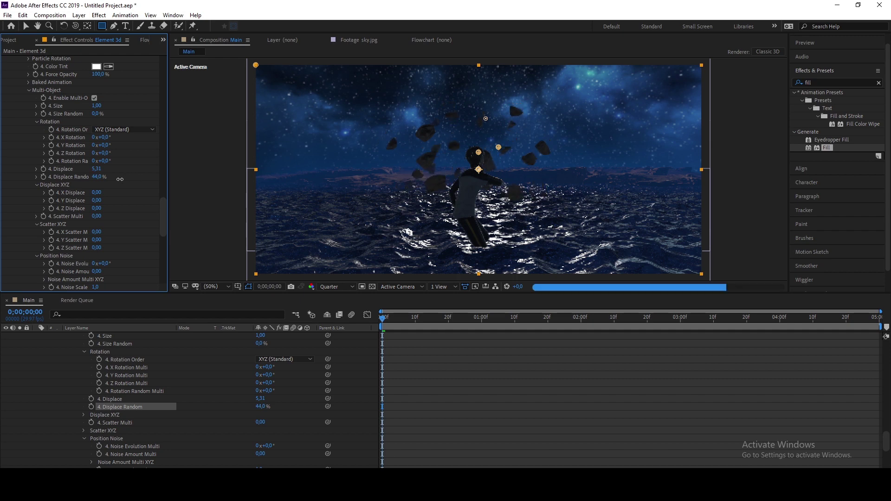
{"action": "scroll", "coordinate": [128, 184], "scroll_direction": "down", "scroll_amount": 2}
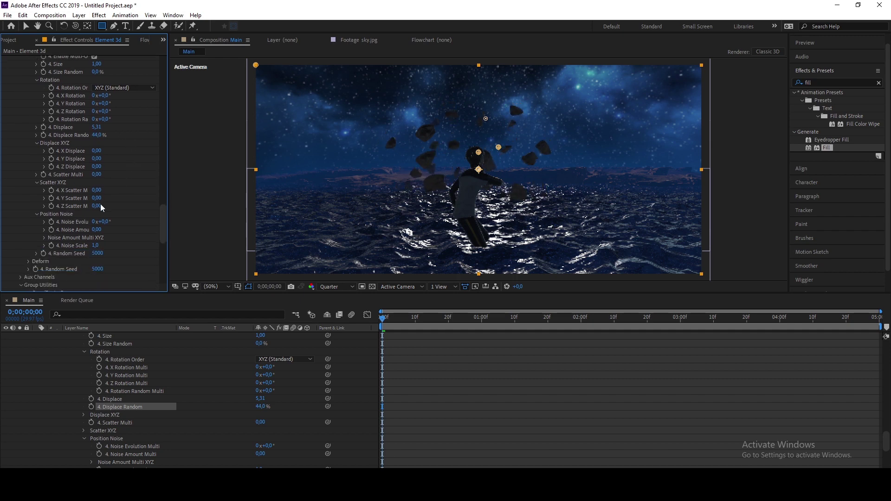
{"action": "left_click_drag", "start_coordinate": [97, 198], "coordinate": [287, 197]}
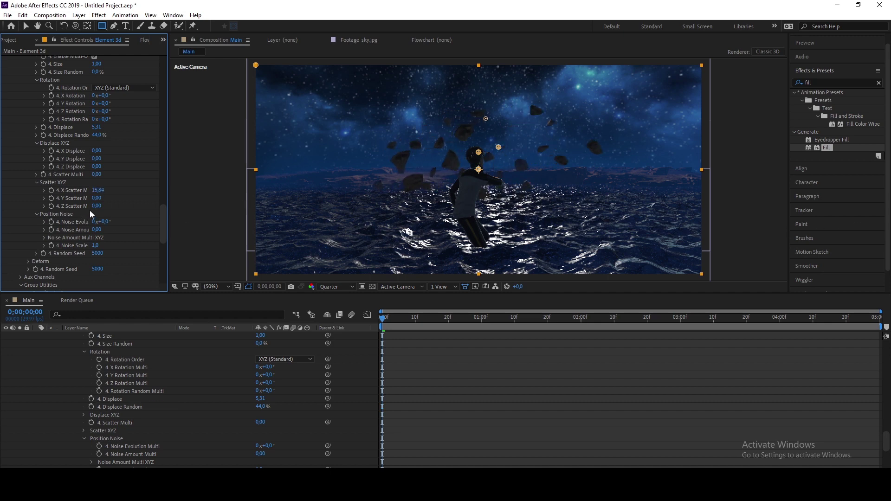
{"action": "left_click_drag", "start_coordinate": [96, 205], "coordinate": [135, 204]}
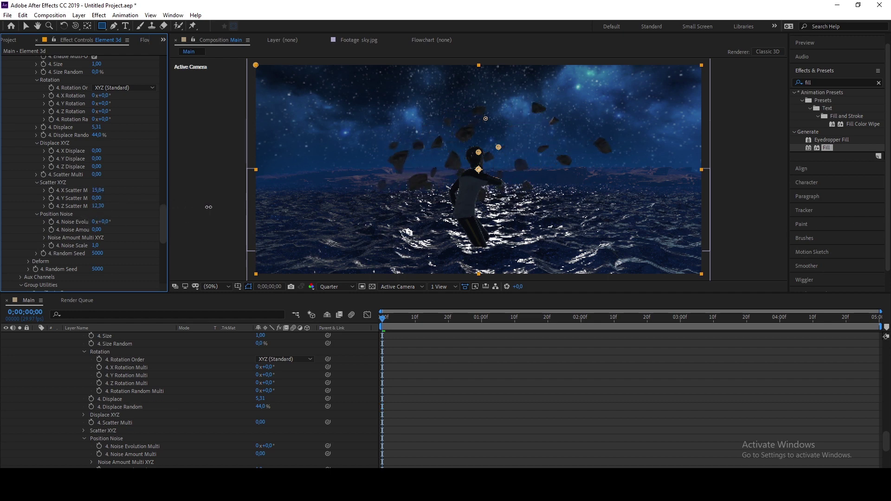
{"action": "left_click_drag", "start_coordinate": [209, 207], "coordinate": [250, 207]}
{"action": "left_click_drag", "start_coordinate": [98, 190], "coordinate": [188, 202]}
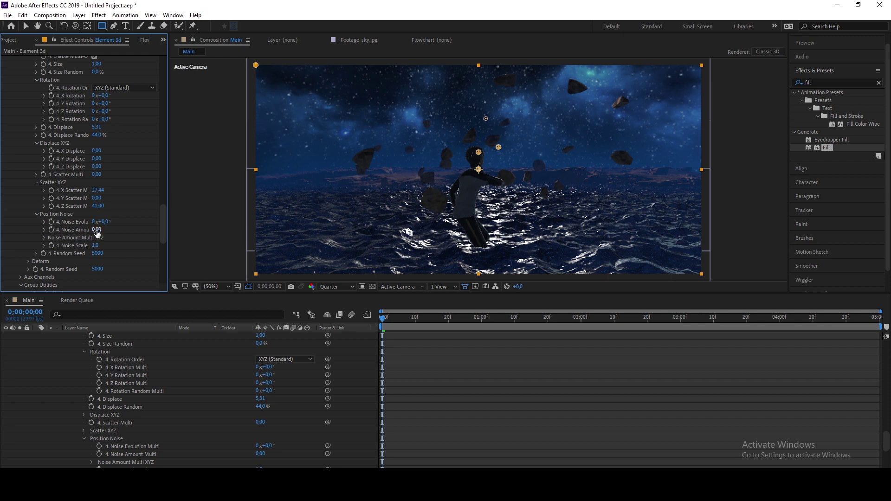
{"action": "scroll", "coordinate": [97, 232], "scroll_direction": "up", "scroll_amount": 5}
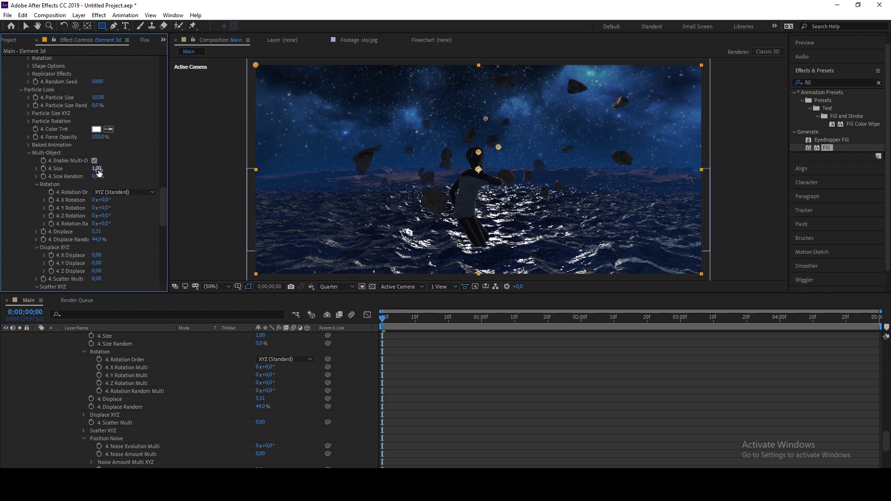
Enlarge the rocks to Multi-Object Size 1.36 and set Y Scatter Multi to -30.
{"action": "mouse_move", "coordinate": [98, 170]}
{"action": "left_mouse_down"}
{"action": "mouse_move", "coordinate": [115, 170]}
{"action": "mouse_move", "coordinate": [105, 177]}
{"action": "mouse_move", "coordinate": [118, 180]}
{"action": "mouse_move", "coordinate": [107, 159]}
{"action": "mouse_move", "coordinate": [117, 159]}
{"action": "mouse_move", "coordinate": [112, 168]}
{"action": "left_mouse_up"}
{"action": "scroll", "coordinate": [117, 177], "scroll_direction": "up", "scroll_amount": 3}
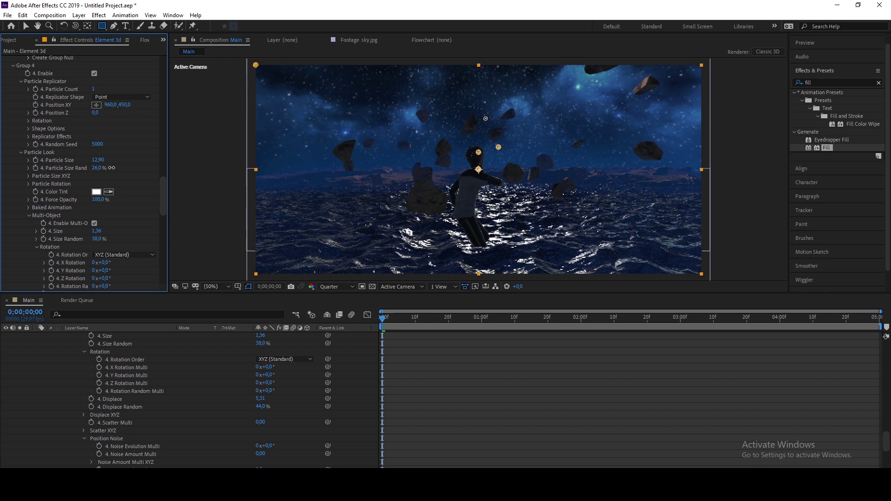
{"action": "scroll", "coordinate": [110, 168], "scroll_direction": "down", "scroll_amount": 10}
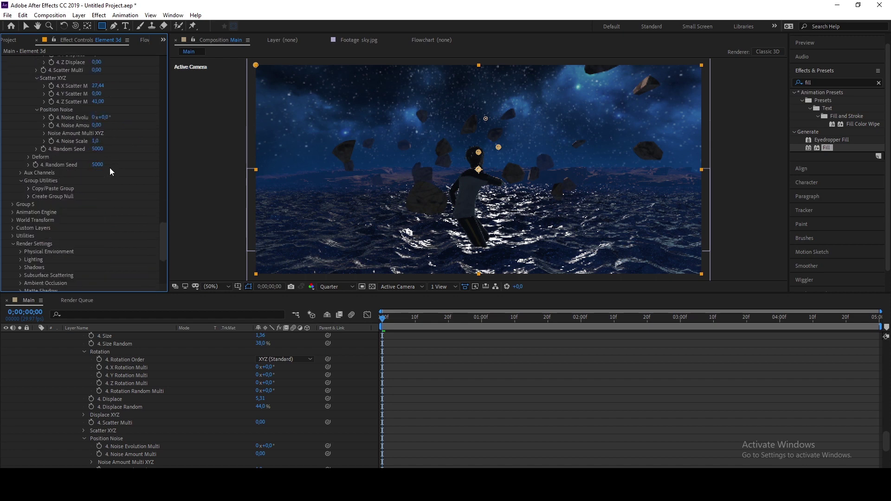
{"action": "scroll", "coordinate": [101, 156], "scroll_direction": "up", "scroll_amount": 2}
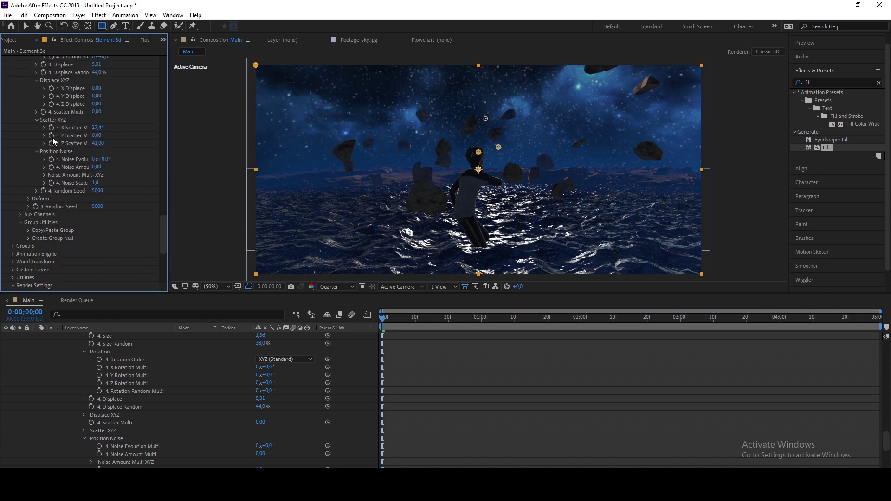
{"action": "left_click", "coordinate": [96, 135]}
{"action": "type", "text": "-30"}
{"action": "key", "text": "Return"}
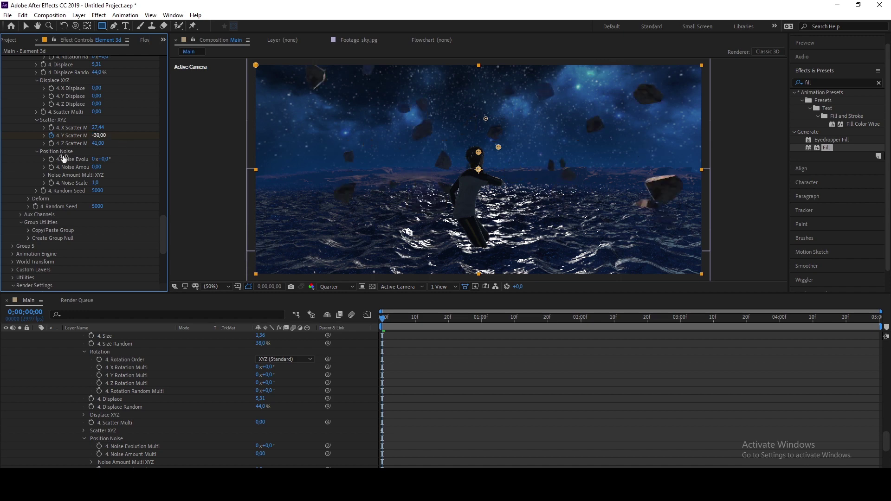
{"action": "scroll", "coordinate": [444, 355], "scroll_direction": "up", "scroll_amount": 15}
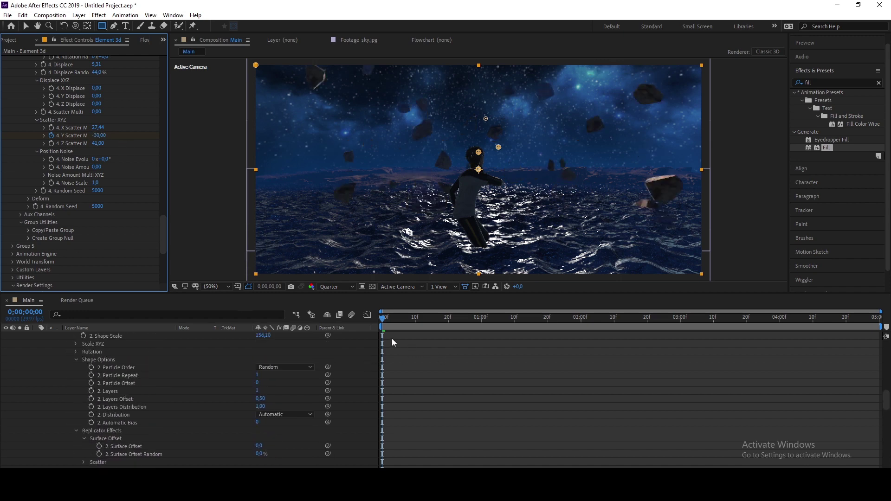
{"action": "scroll", "coordinate": [404, 336], "scroll_direction": "up", "scroll_amount": 5}
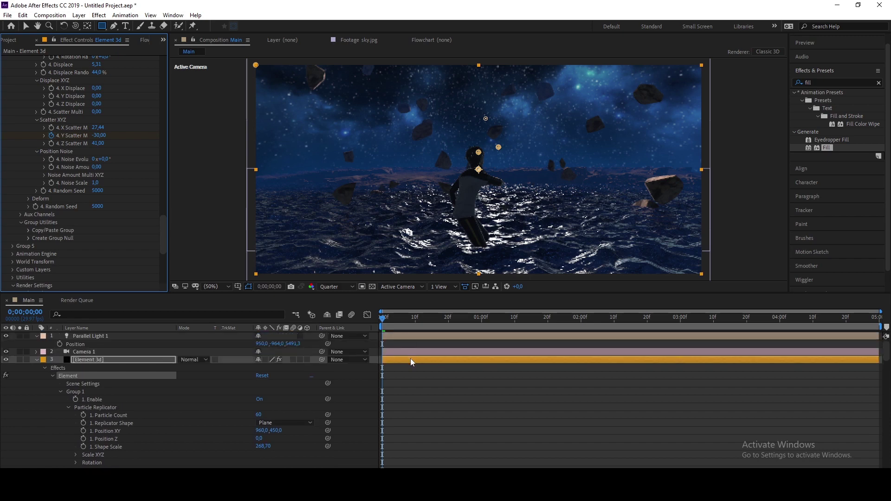
Raise Group 4's Rotation Random Multi and add an expression to it.
{"action": "left_click", "coordinate": [410, 358]}
{"action": "scroll", "coordinate": [133, 170], "scroll_direction": "up", "scroll_amount": 5}
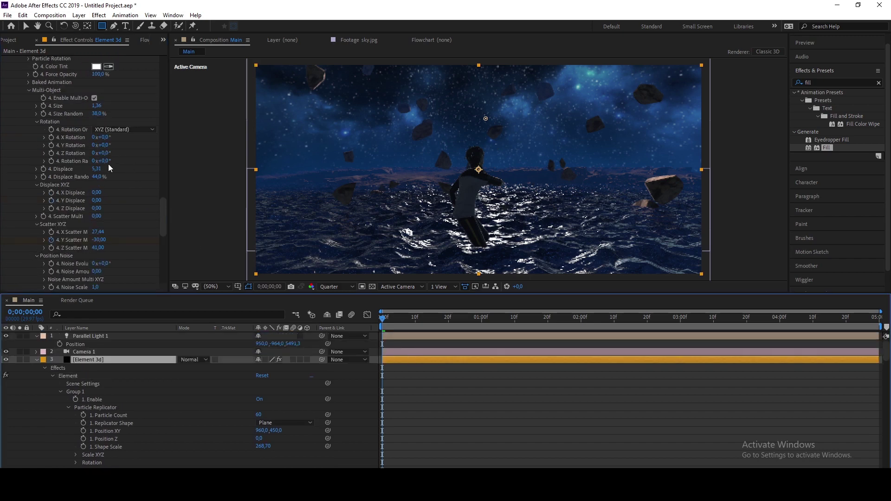
{"action": "left_click_drag", "start_coordinate": [104, 161], "coordinate": [487, 155]}
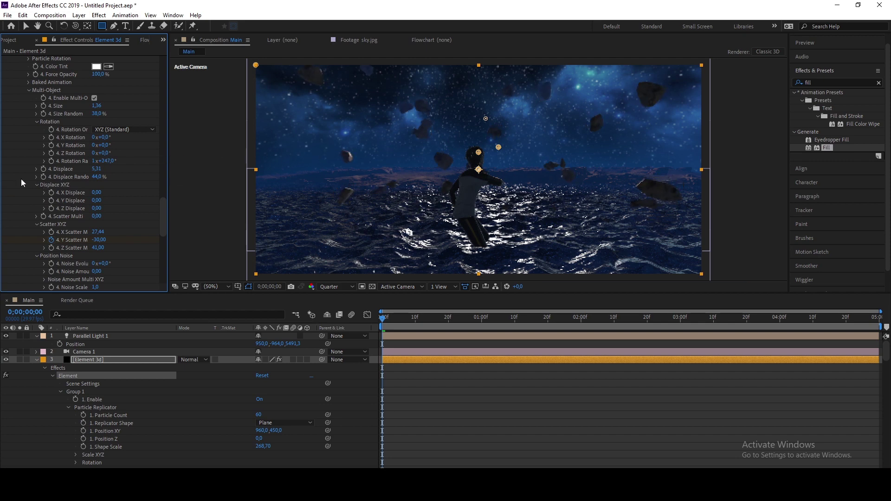
{"action": "left_click", "coordinate": [52, 161], "text": "alt"}
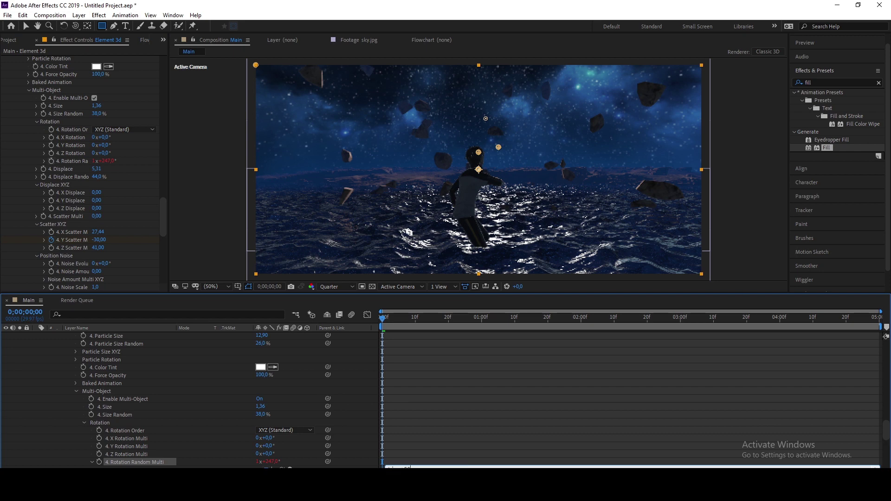
{"action": "left_click", "coordinate": [457, 435]}
Finalize the time*80 rotation expression and show only the keyframed Y Scatter Multi.
{"action": "scroll", "coordinate": [305, 383], "scroll_direction": "up", "scroll_amount": 15}
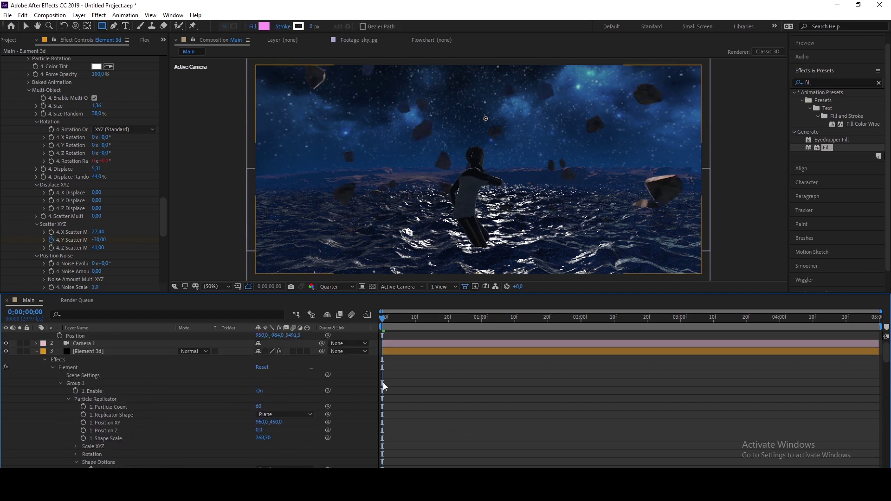
{"action": "scroll", "coordinate": [433, 403], "scroll_direction": "down", "scroll_amount": 15}
{"action": "scroll", "coordinate": [418, 416], "scroll_direction": "down", "scroll_amount": 3}
{"action": "left_click", "coordinate": [401, 398]}
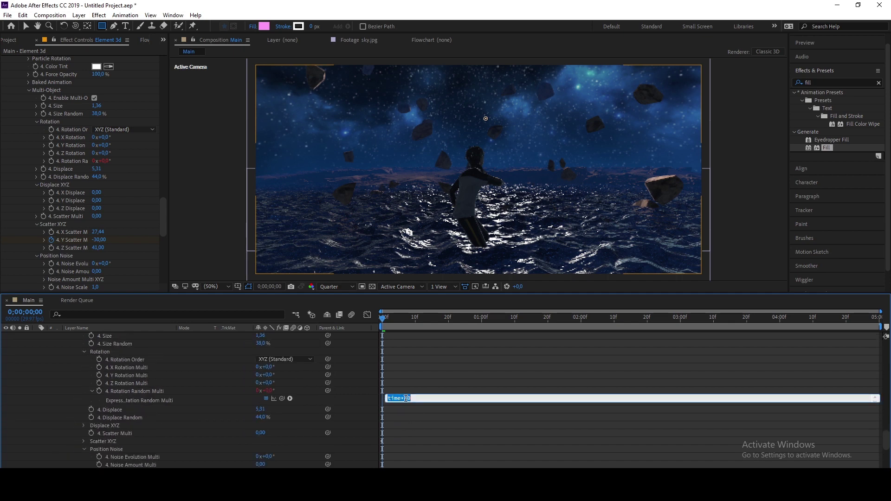
{"action": "left_click", "coordinate": [402, 398]}
{"action": "left_click", "coordinate": [491, 368]}
{"action": "scroll", "coordinate": [490, 367], "scroll_direction": "up", "scroll_amount": 10}
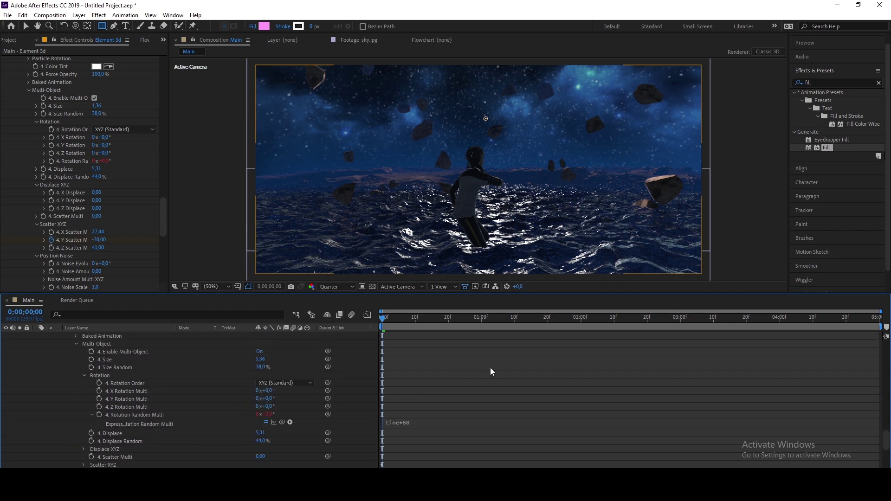
{"action": "scroll", "coordinate": [478, 375], "scroll_direction": "up", "scroll_amount": 10}
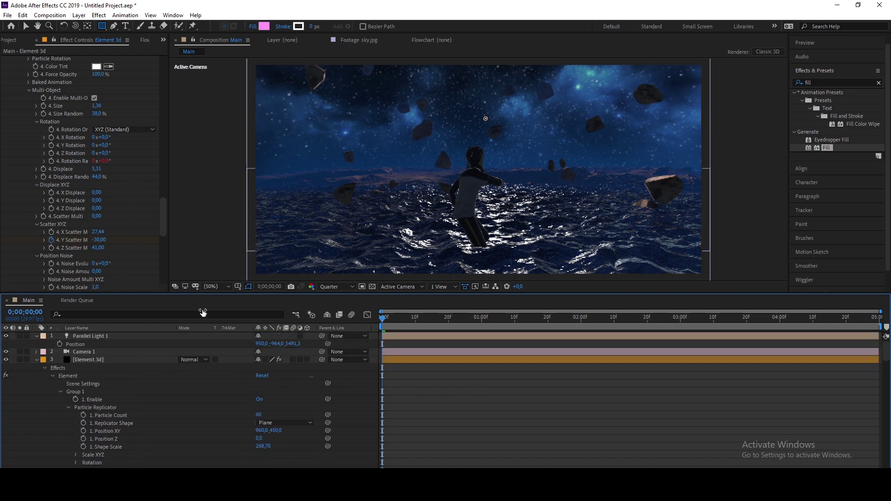
{"action": "left_click", "coordinate": [428, 363]}
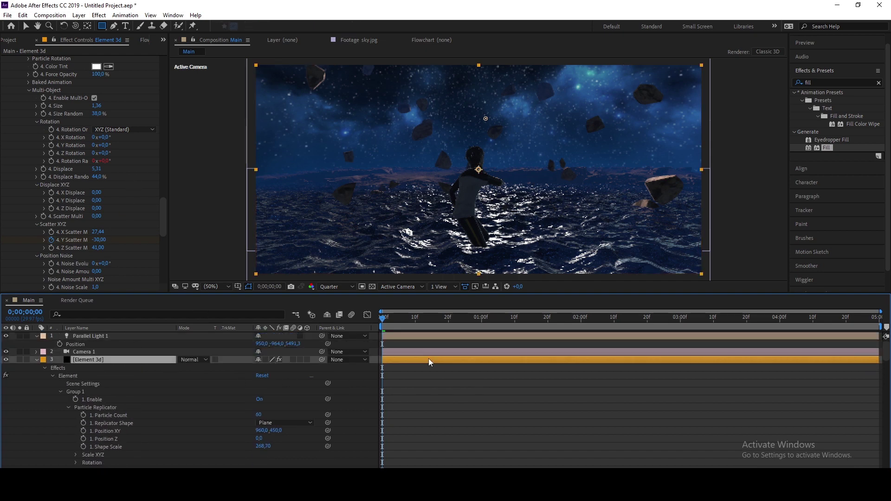
{"action": "key", "text": "u"}
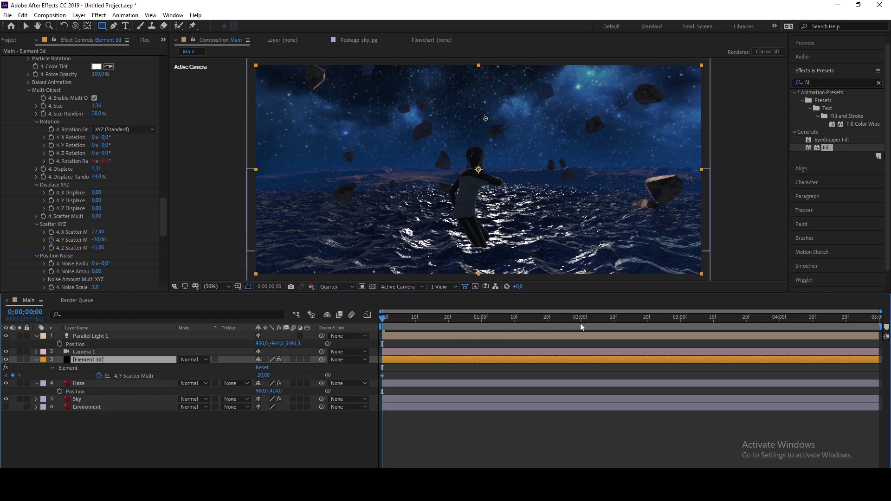
Keyframe Y Scatter Multi to 30 at 3 seconds and -30 at the last frame.
{"action": "left_click", "coordinate": [679, 319]}
{"action": "left_click", "coordinate": [263, 375]}
{"action": "type", "text": "30"}
{"action": "key", "text": "Return"}
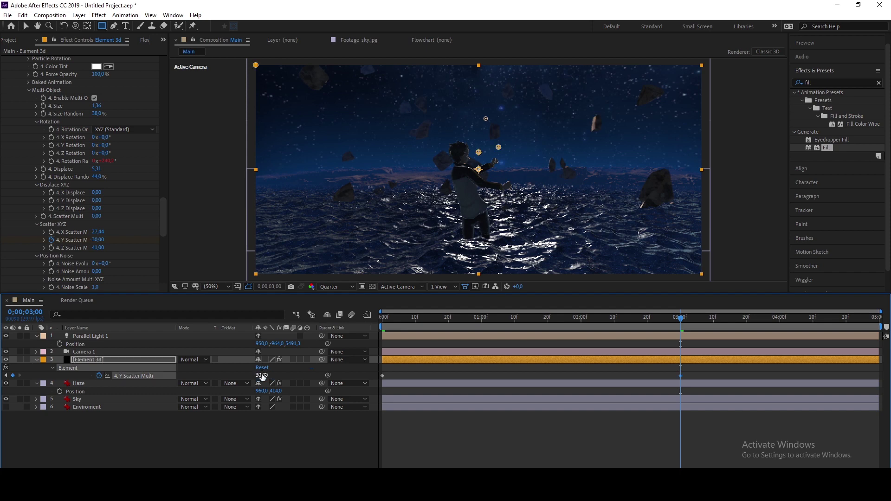
{"action": "key", "text": "End"}
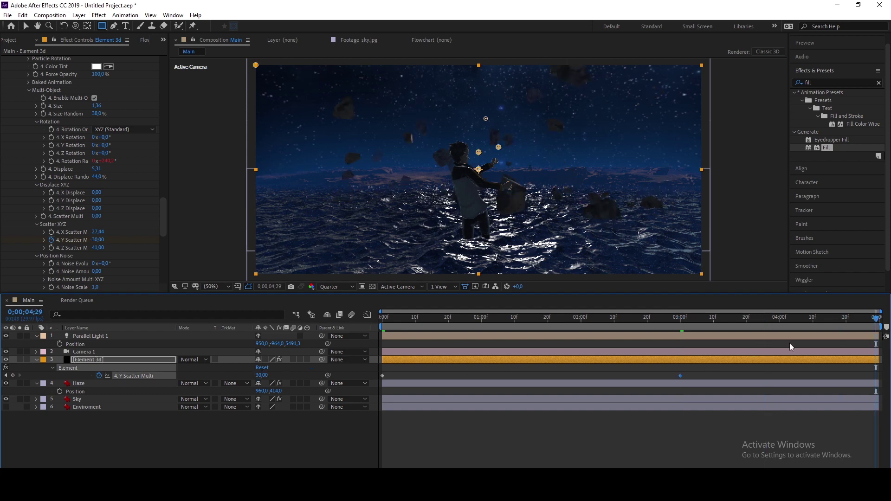
{"action": "left_click", "coordinate": [259, 375]}
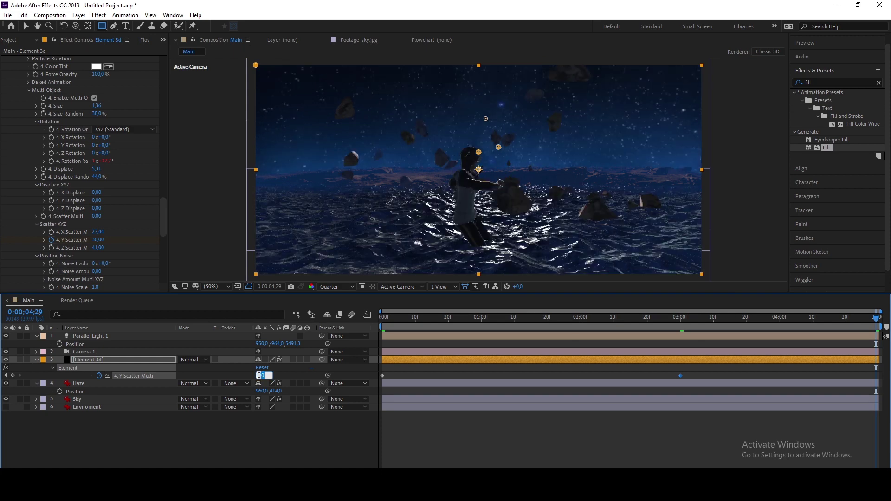
{"action": "type", "text": "-30"}
{"action": "key", "text": "Return"}
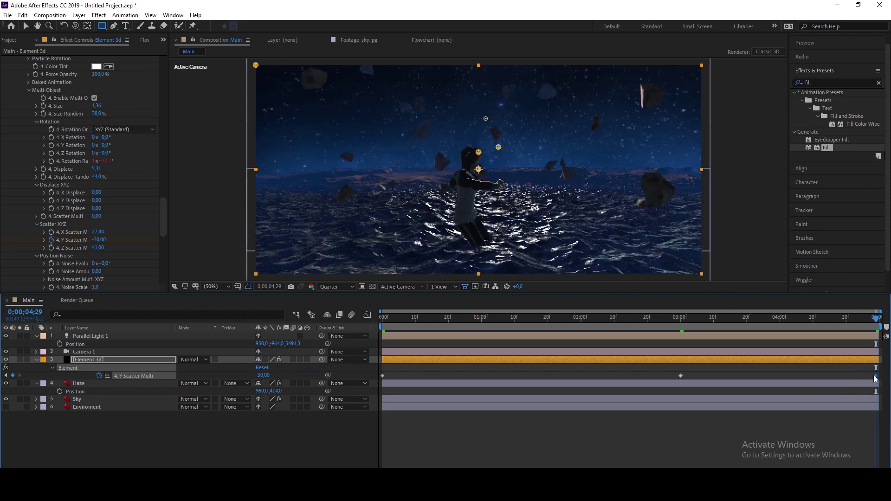
Solo Element 3d and preview the rising rocks from the first frame.
{"action": "left_click", "coordinate": [20, 360]}
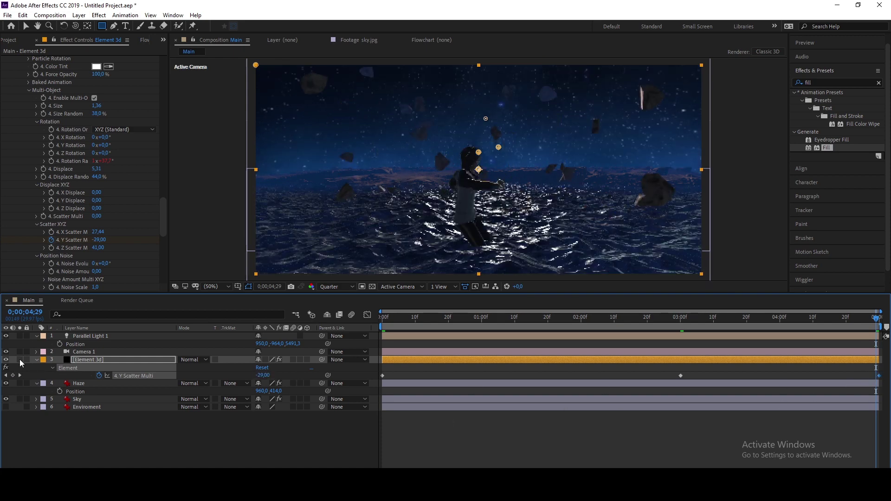
{"action": "key", "text": "Home"}
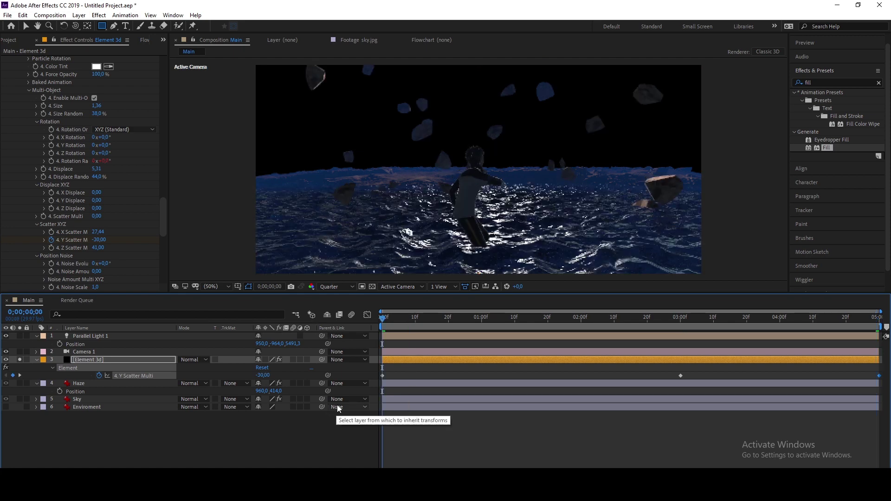
{"action": "key", "text": "space"}
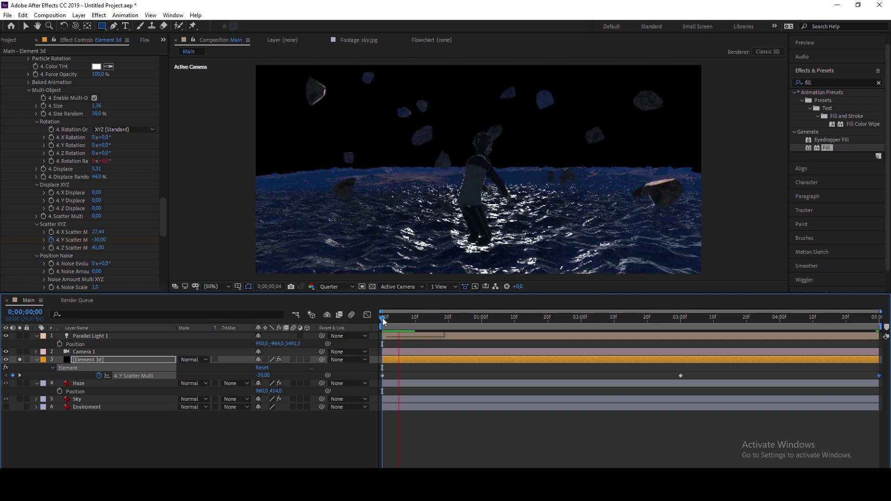
{"action": "left_click_drag", "start_coordinate": [382, 319], "coordinate": [521, 324]}
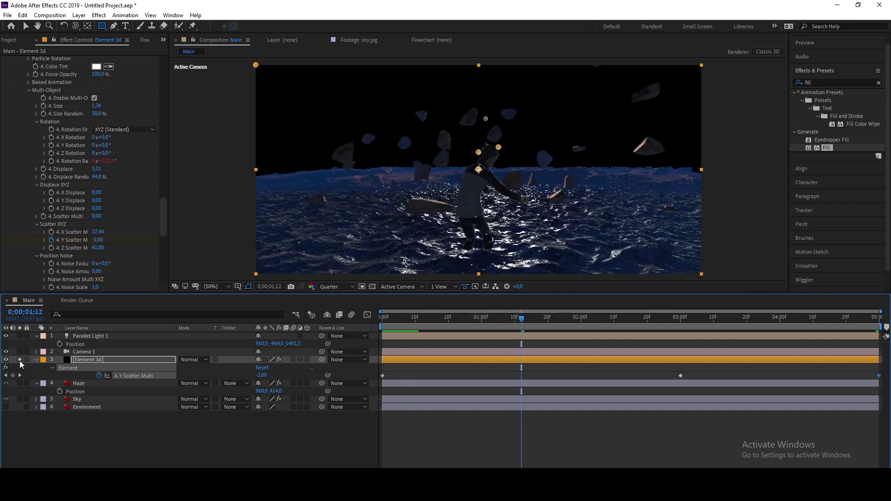
{"action": "left_click", "coordinate": [36, 360]}
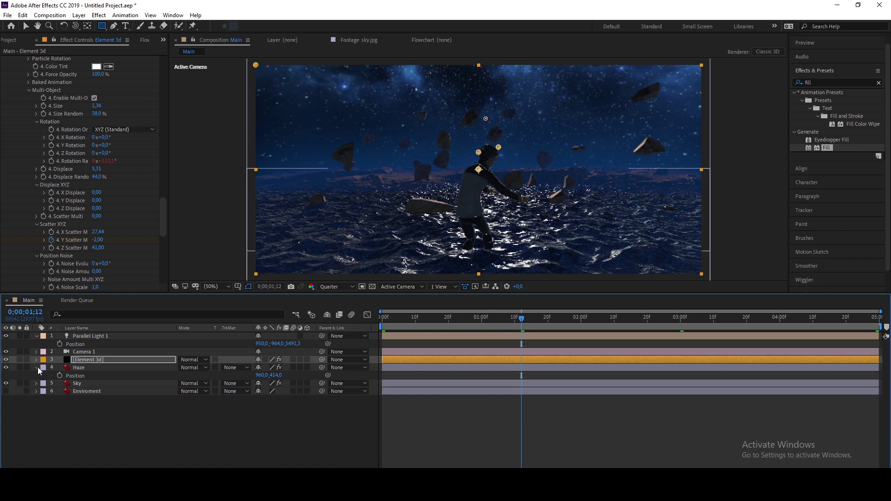
Collapse the Haze and Parallel Light 1 layers and open Import File on the Overlays folder.
{"action": "left_click", "coordinate": [36, 368]}
{"action": "left_click", "coordinate": [36, 336]}
{"action": "left_click", "coordinate": [127, 416]}
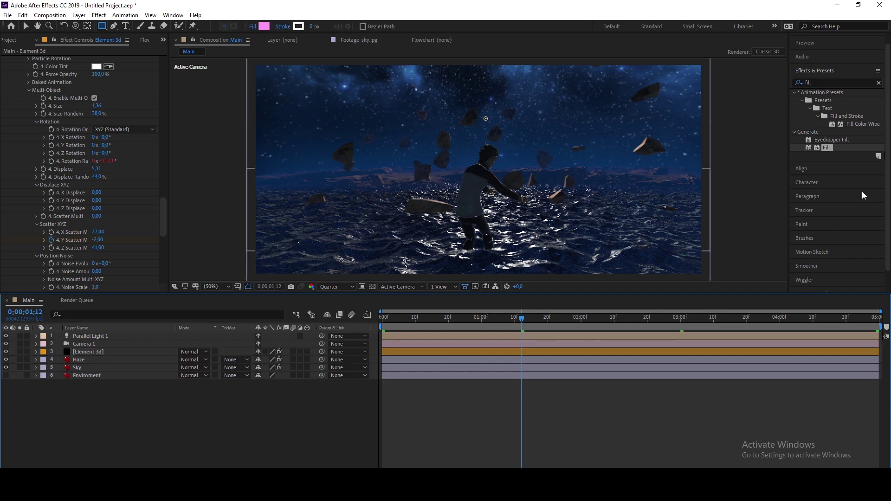
{"action": "left_click", "coordinate": [11, 40]}
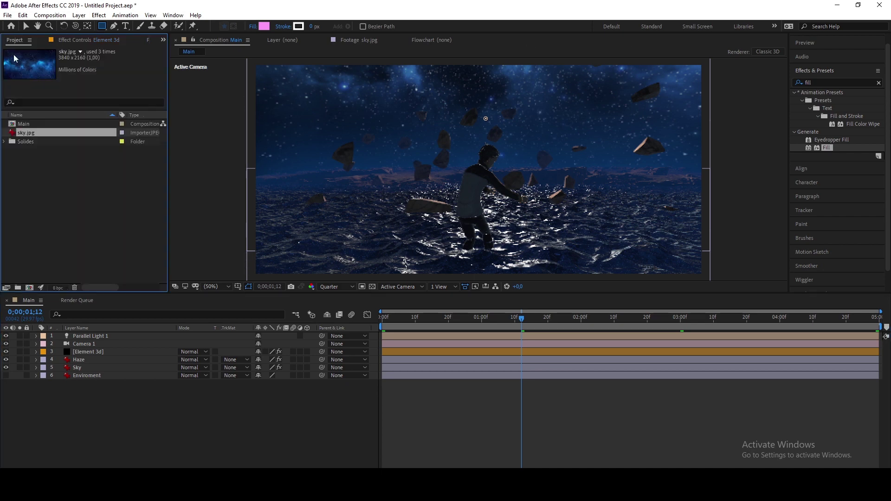
{"action": "double_click", "coordinate": [54, 187]}
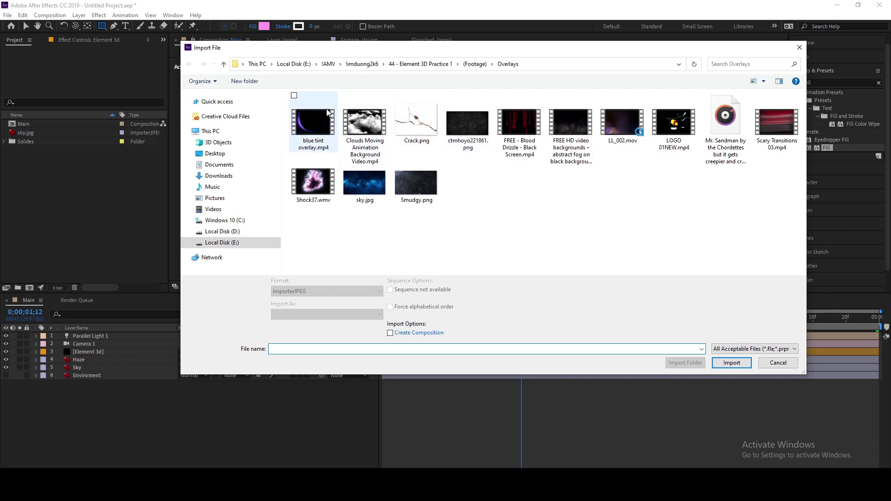
Import Shock37.wmv and place it between Haze and Sky, soloed at frame 0;00;00;17.
{"action": "double_click", "coordinate": [315, 182]}
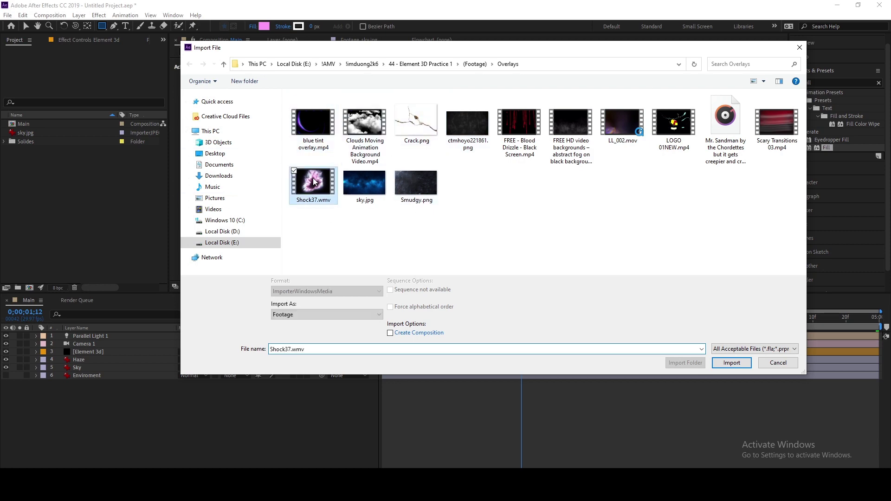
{"action": "left_click_drag", "start_coordinate": [51, 135], "coordinate": [93, 367]}
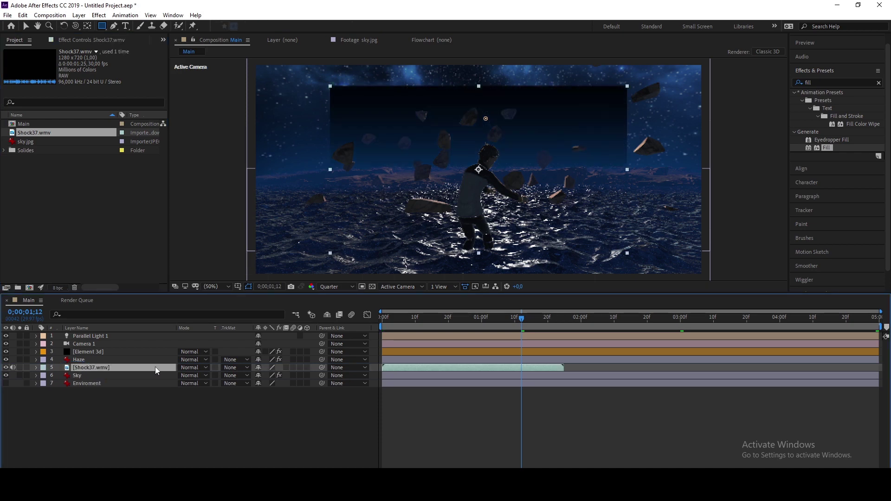
{"action": "left_click", "coordinate": [20, 367]}
{"action": "left_click_drag", "start_coordinate": [451, 326], "coordinate": [439, 322]}
Scale the Shock37 ring to 157%, move it higher, and unsolo the layer.
{"action": "key", "text": "s"}
{"action": "left_click_drag", "start_coordinate": [268, 376], "coordinate": [294, 376]}
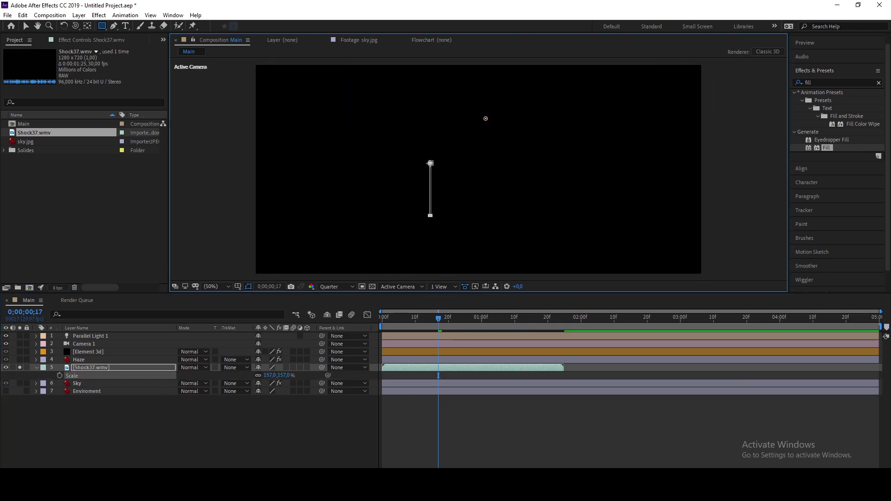
{"action": "key", "text": "v"}
{"action": "left_click_drag", "start_coordinate": [447, 194], "coordinate": [446, 141]}
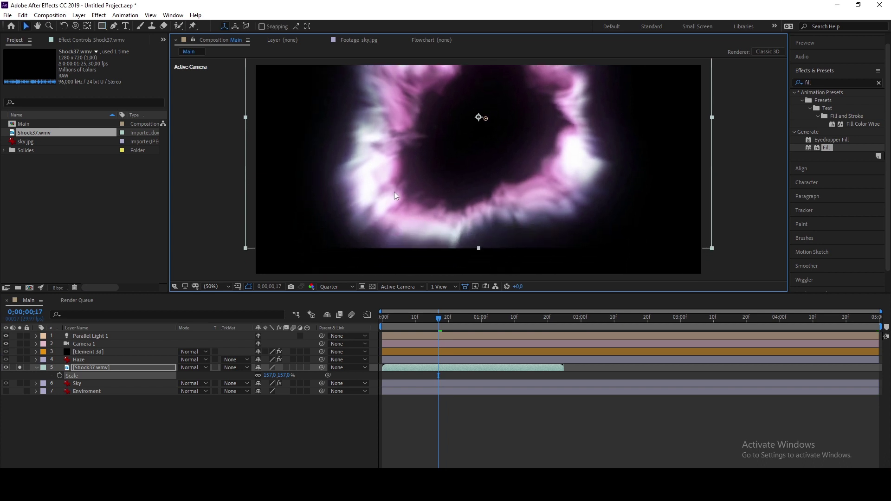
{"action": "left_click", "coordinate": [19, 368]}
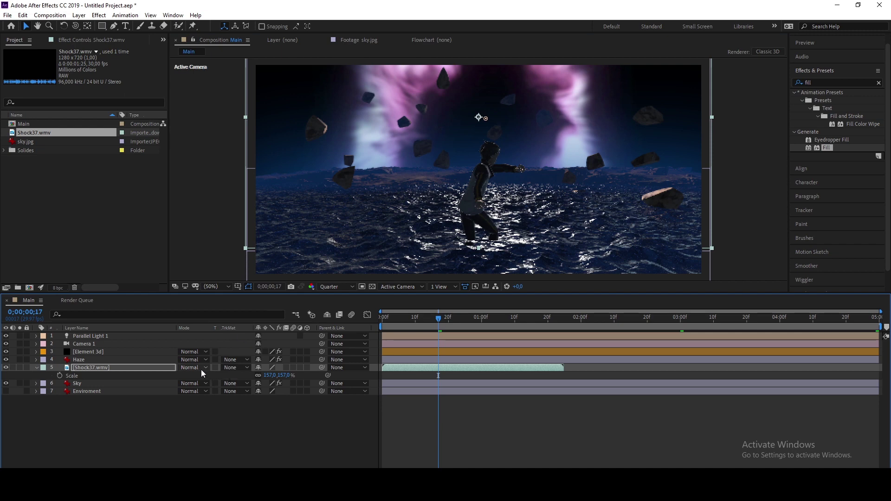
{"action": "double_click", "coordinate": [838, 82]}
Apply Deep Glow to Shock37.wmv with Unmult on, checking the glow around 0;00;01;06.
{"action": "type", "text": "dee"}
{"action": "left_click", "coordinate": [815, 132]}
{"action": "double_click", "coordinate": [815, 132]}
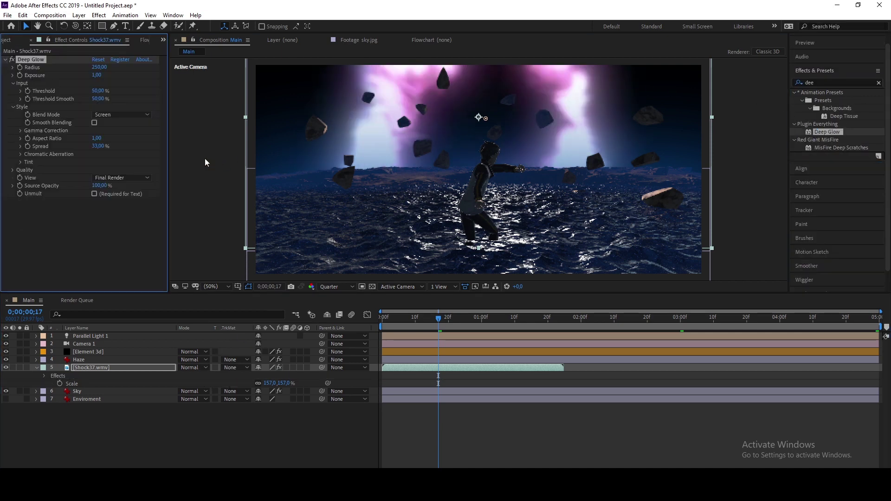
{"action": "left_click", "coordinate": [94, 194]}
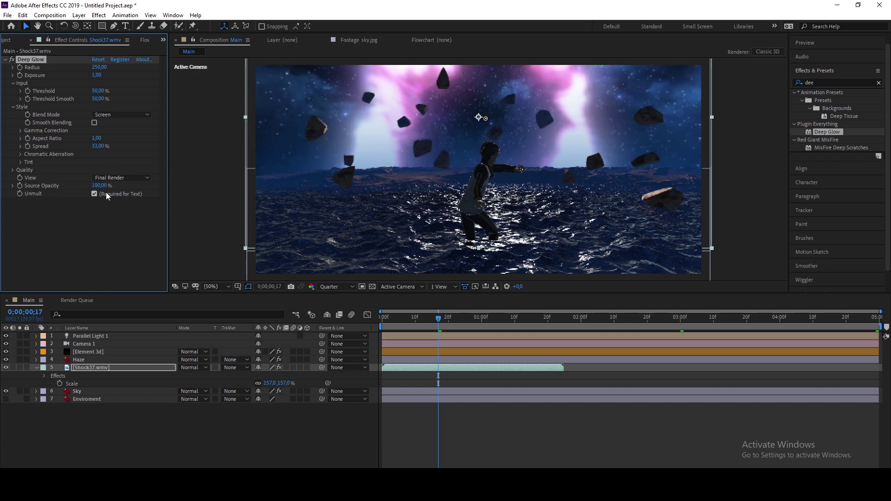
{"action": "left_click_drag", "start_coordinate": [453, 320], "coordinate": [502, 320]}
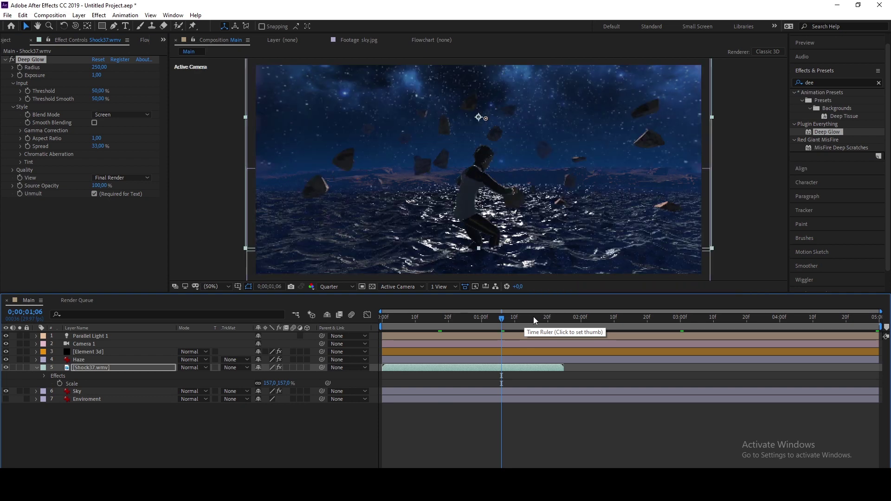
{"action": "left_click_drag", "start_coordinate": [546, 319], "coordinate": [462, 319]}
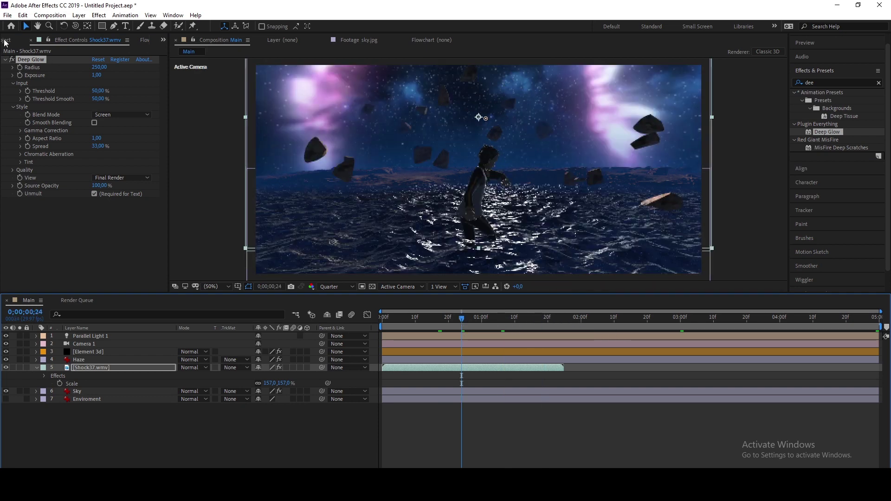
{"action": "right_click", "coordinate": [187, 422]}
Reveal Element 3d's Y Scatter Multi keyframes and apply Easy Ease (F9) to them.
{"action": "mouse_move", "coordinate": [239, 320]}
{"action": "left_click", "coordinate": [93, 352]}
{"action": "left_click", "coordinate": [92, 352]}
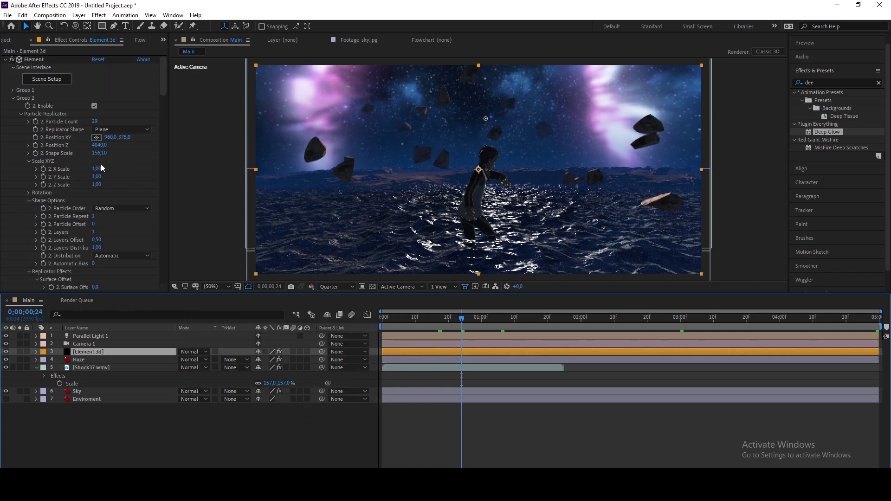
{"action": "left_click", "coordinate": [19, 71]}
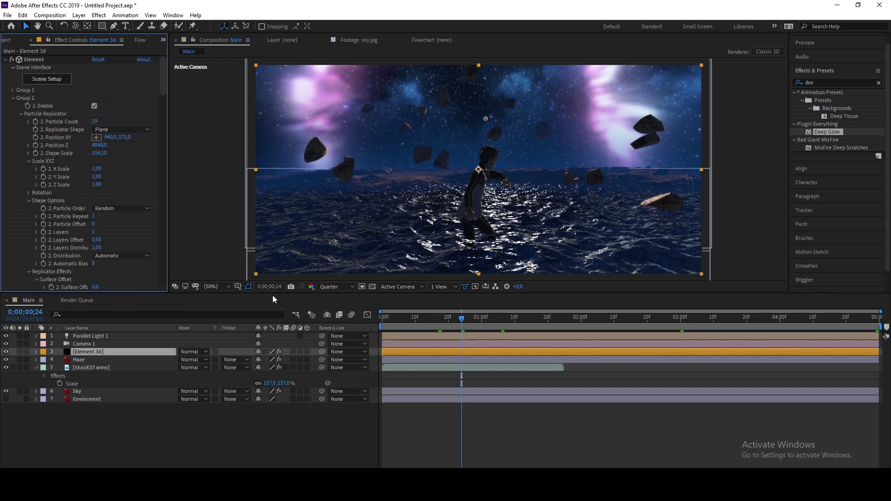
{"action": "key", "text": "u"}
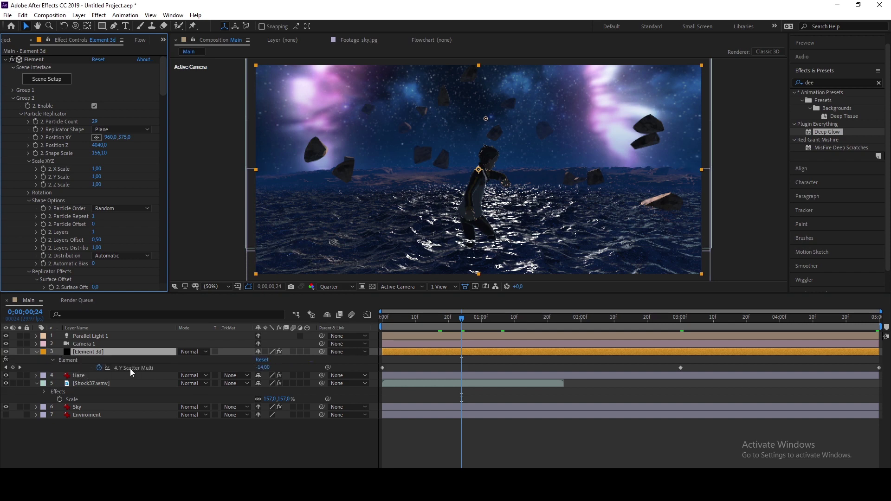
{"action": "left_click", "coordinate": [131, 368]}
{"action": "key", "text": "F9"}
In the Graph Editor, stretch the 3-second keyframe's influence toward the end.
{"action": "left_click", "coordinate": [366, 315]}
{"action": "left_click_drag", "start_coordinate": [719, 363], "coordinate": [493, 385]}
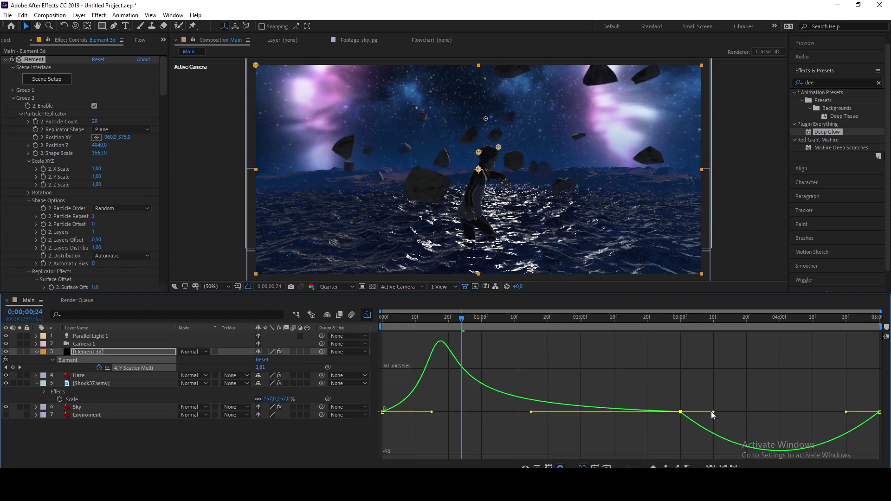
{"action": "left_click_drag", "start_coordinate": [714, 411], "coordinate": [780, 412]}
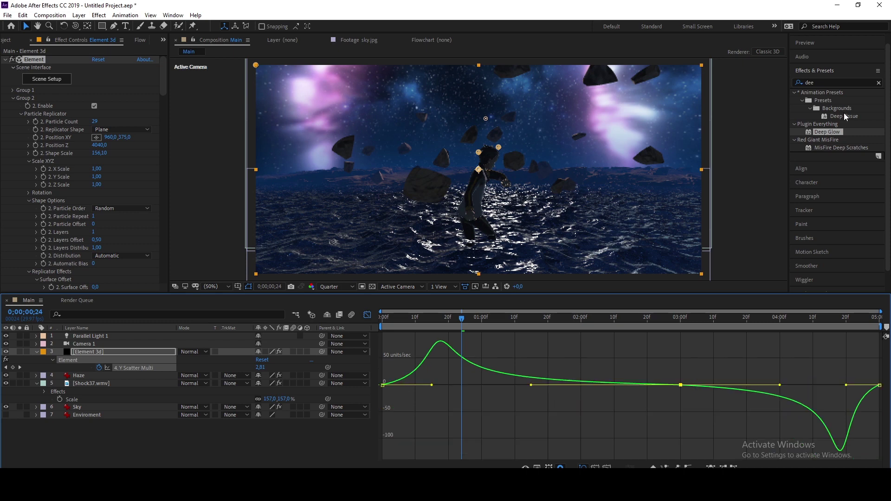
{"action": "double_click", "coordinate": [836, 83]}
{"action": "type", "text": "rsmb"}
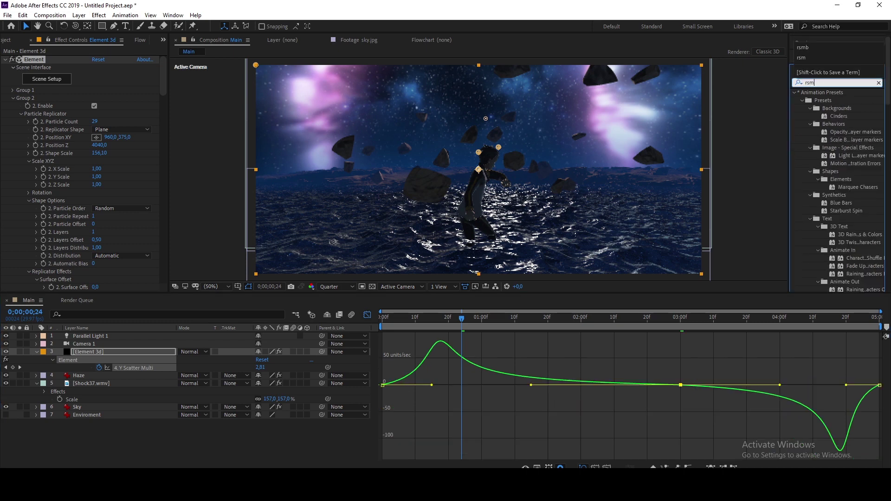
Apply RSMB Pro to the Element 3d layer with Blur Amount 1 and Sensitivity 100.
{"action": "left_click", "coordinate": [826, 139]}
{"action": "left_click_drag", "start_coordinate": [826, 139], "coordinate": [113, 212]}
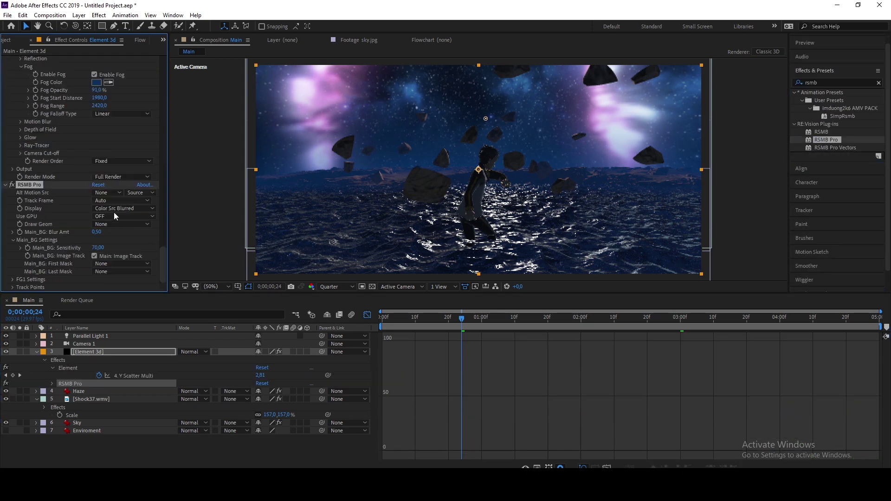
{"action": "type", "text": "1"}
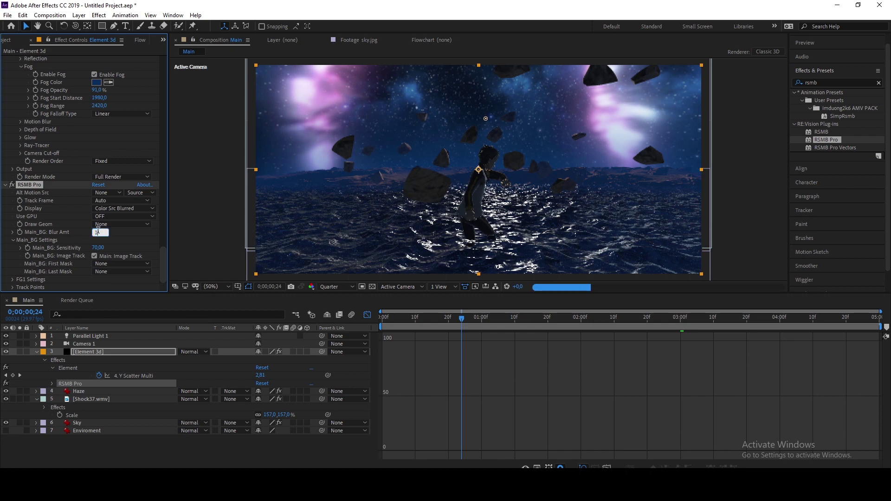
{"action": "key", "text": "Tab"}
{"action": "type", "text": "100"}
{"action": "key", "text": "Return"}
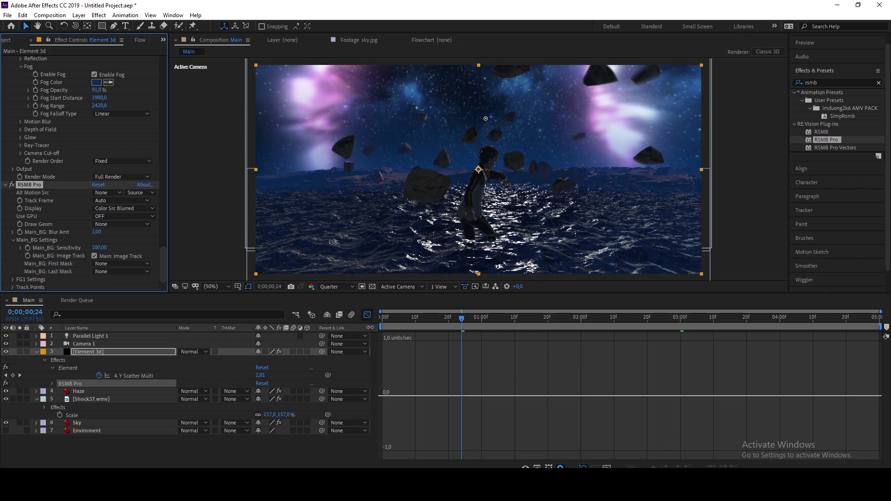
Switch the timeline back to layer bars and clear the layer selection.
{"action": "left_click", "coordinate": [367, 315]}
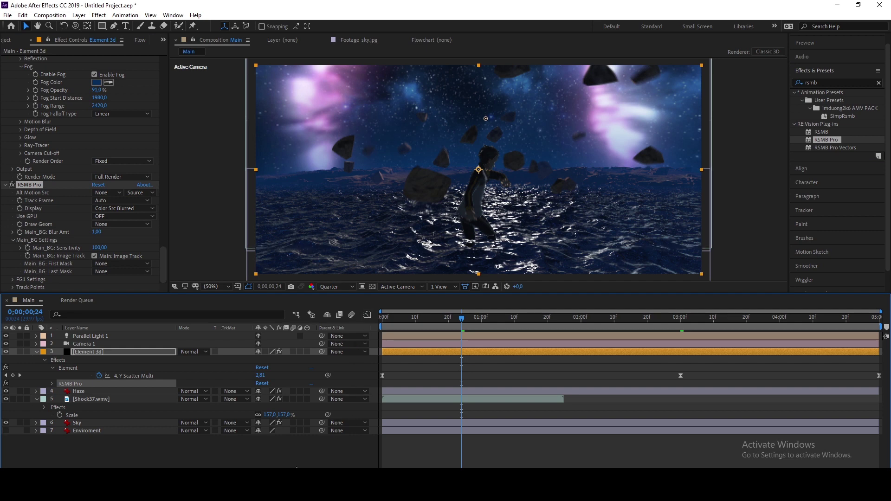
{"action": "left_click", "coordinate": [288, 458]}
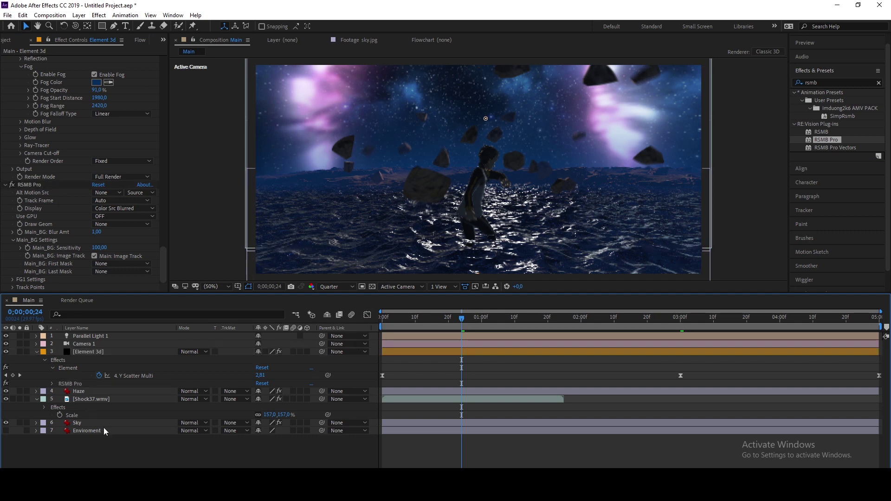
{"action": "right_click", "coordinate": [128, 447]}
Create a new solid named Particular and move it below Camera 1.
{"action": "mouse_move", "coordinate": [175, 348]}
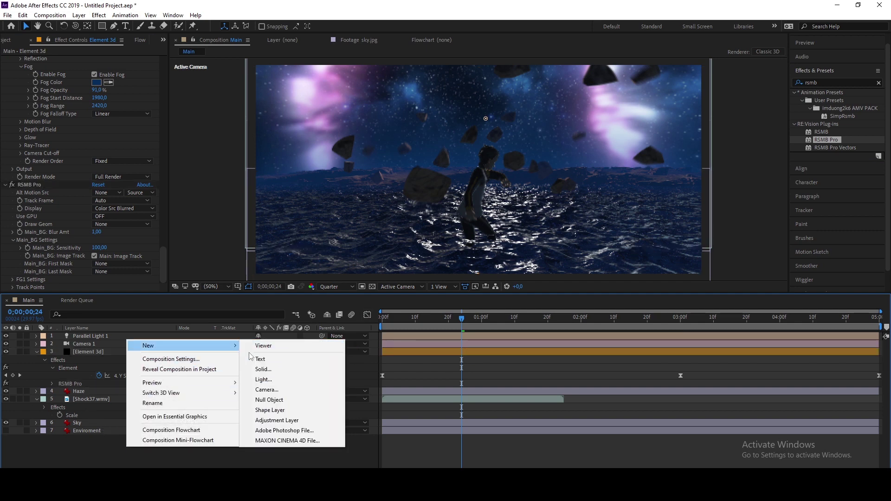
{"action": "left_click", "coordinate": [259, 369]}
{"action": "type", "text": "Part"}
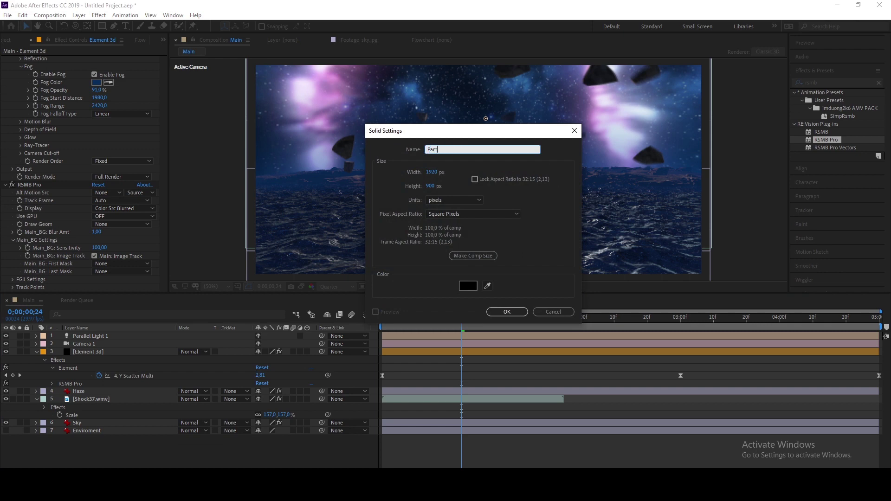
{"action": "type", "text": "icular"}
{"action": "key", "text": "Return"}
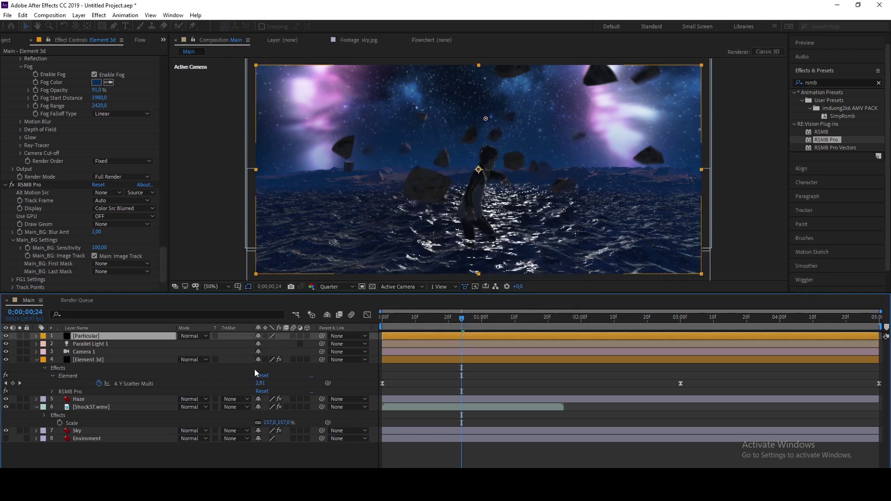
{"action": "left_click_drag", "start_coordinate": [114, 336], "coordinate": [110, 356]}
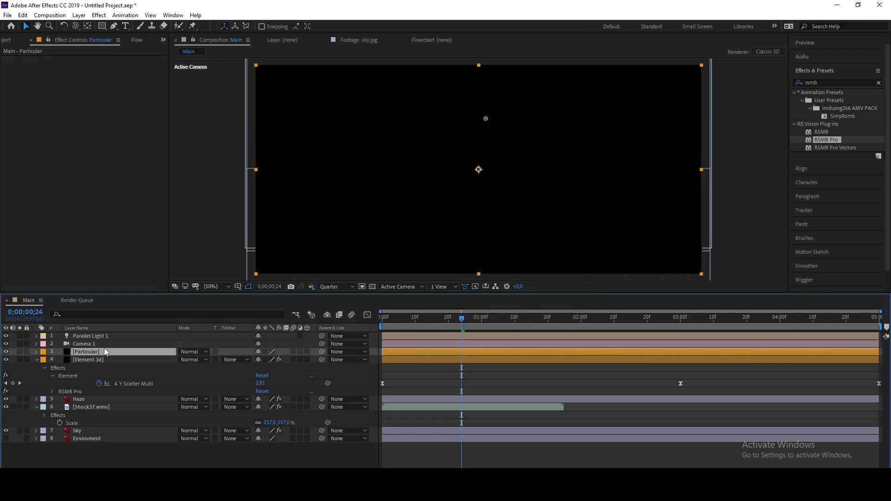
Search Effects & Presets for Particular and apply Trapcode Particular to the solid.
{"action": "left_click", "coordinate": [836, 82]}
{"action": "type", "text": "particulae"}
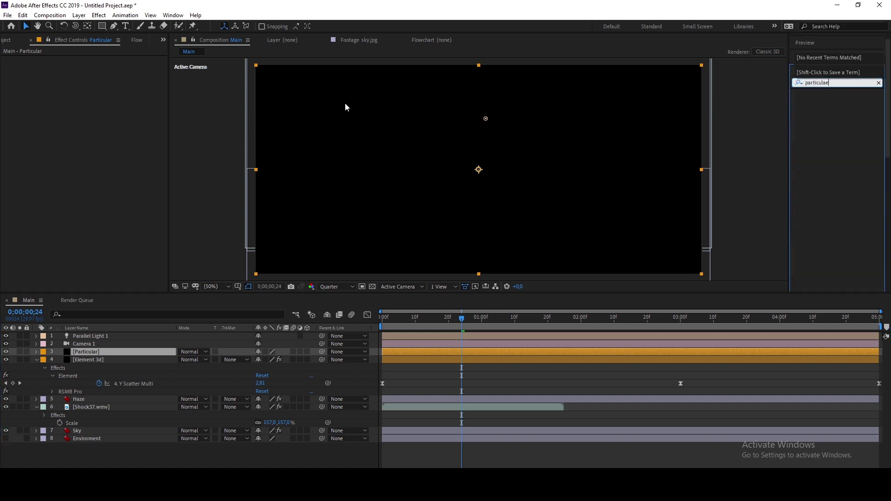
{"action": "key", "text": "BackSpace"}
{"action": "type", "text": "r"}
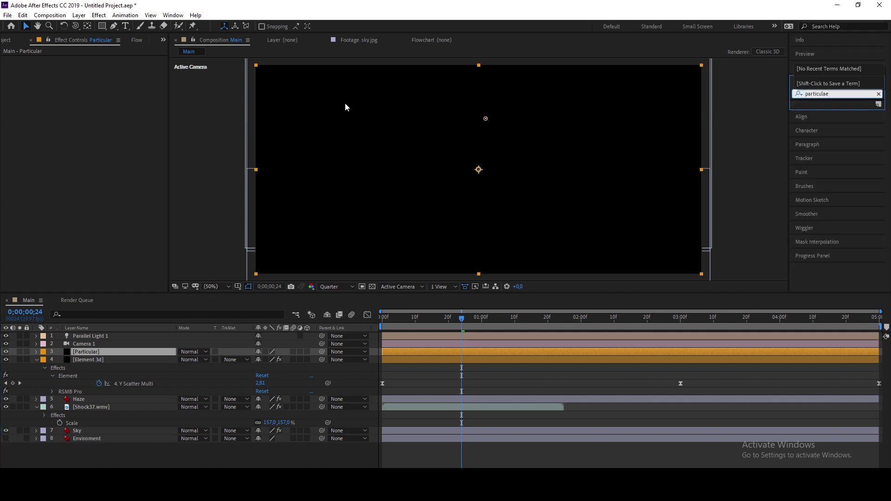
{"action": "scroll", "coordinate": [817, 222], "scroll_direction": "down", "scroll_amount": 8}
{"action": "left_click", "coordinate": [817, 246]}
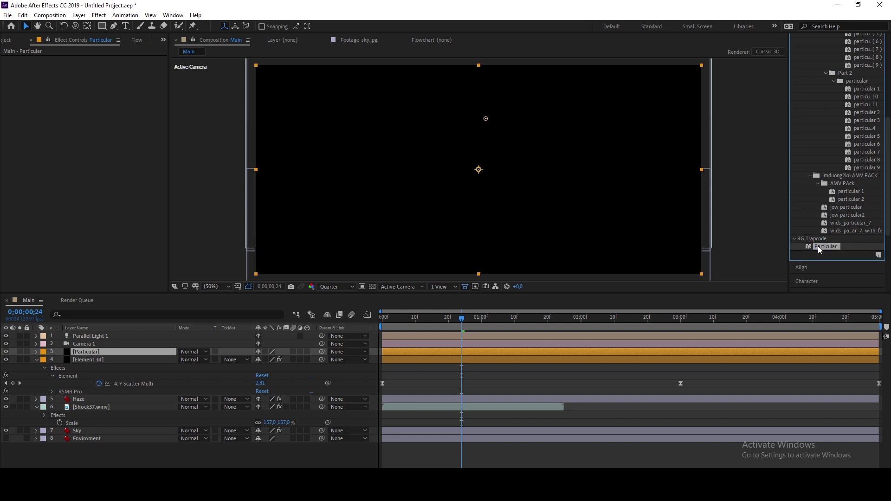
{"action": "double_click", "coordinate": [817, 246]}
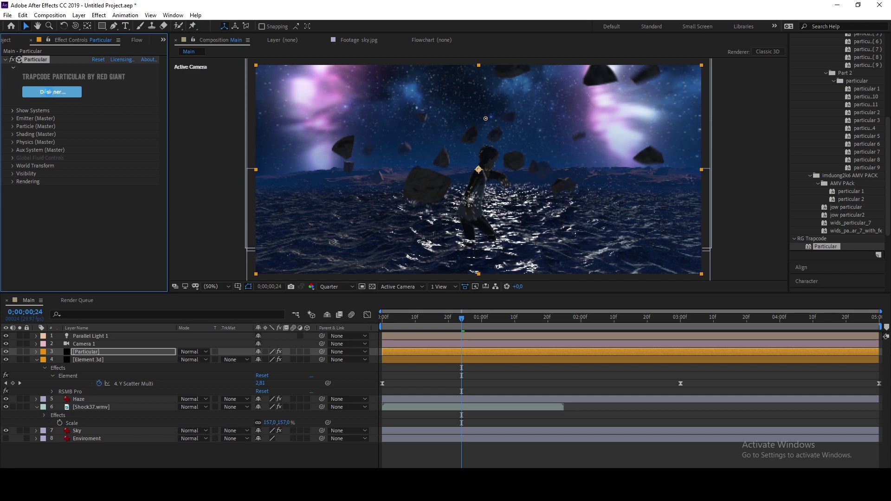
Open Particular Designer maximized and set the Emitter Type to Box.
{"action": "left_click", "coordinate": [51, 93]}
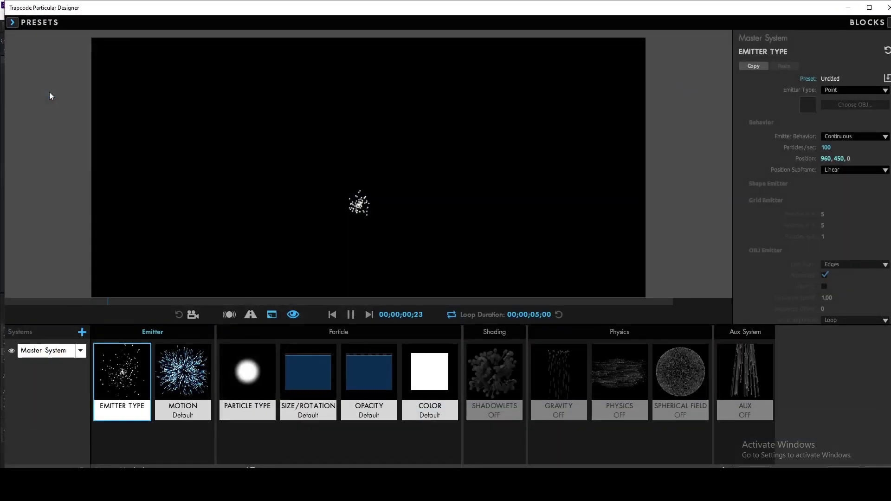
{"action": "left_click", "coordinate": [869, 8]}
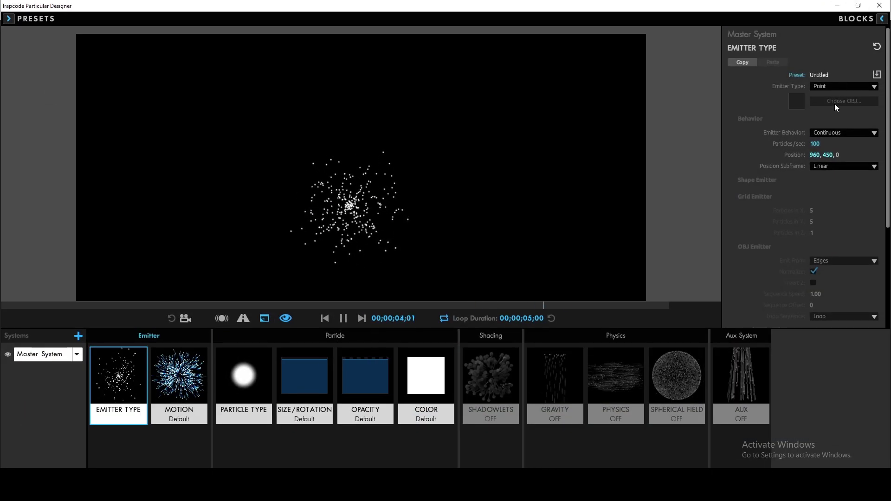
{"action": "left_click", "coordinate": [823, 88]}
{"action": "left_click", "coordinate": [825, 108]}
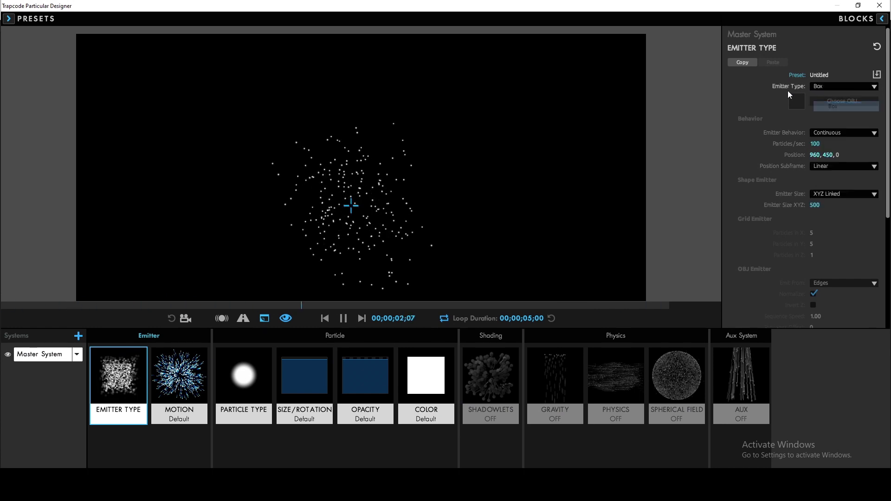
Set Emitter Size to XYZ Individual with X 1920, Y 1080, Z 5000.
{"action": "left_click", "coordinate": [826, 193]}
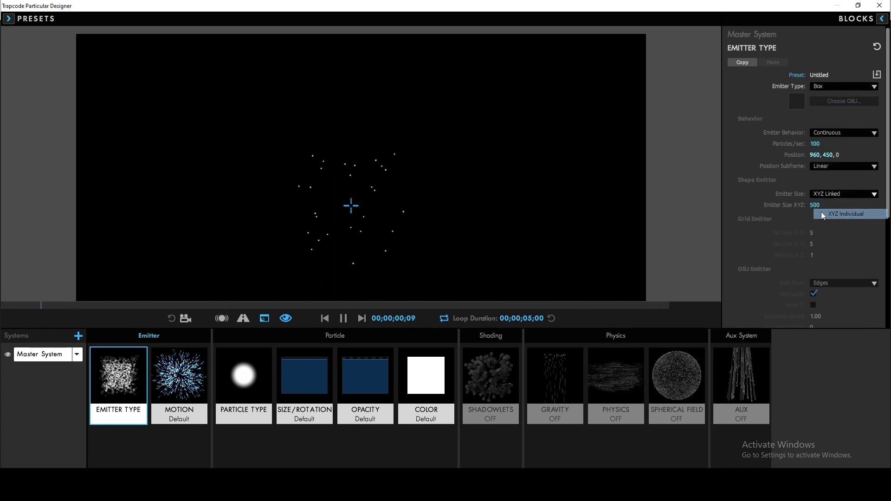
{"action": "left_click", "coordinate": [821, 213]}
{"action": "left_click", "coordinate": [844, 205]}
{"action": "type", "text": "1920"}
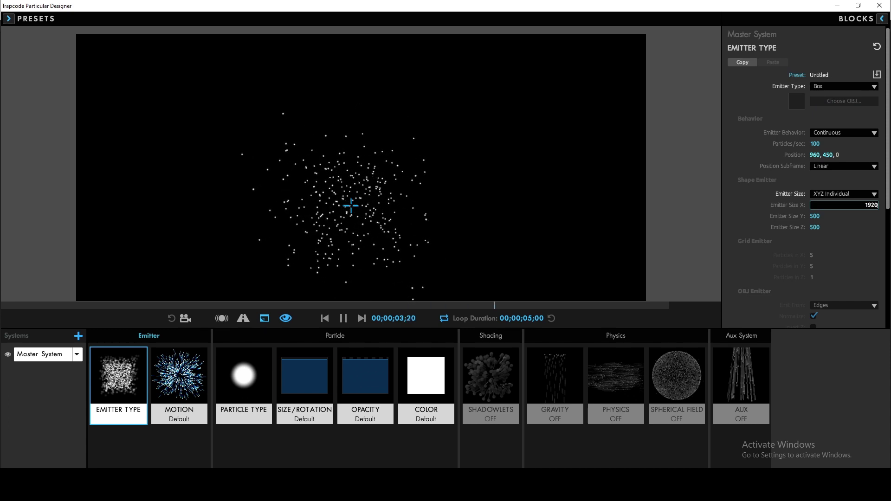
{"action": "left_click", "coordinate": [843, 216]}
{"action": "type", "text": "1080"}
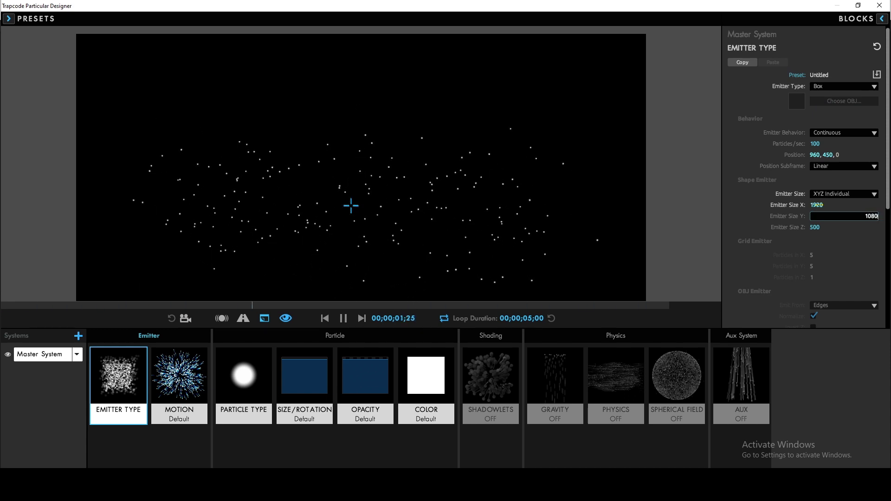
{"action": "key", "text": "Tab"}
{"action": "type", "text": "5000"}
{"action": "key", "text": "Return"}
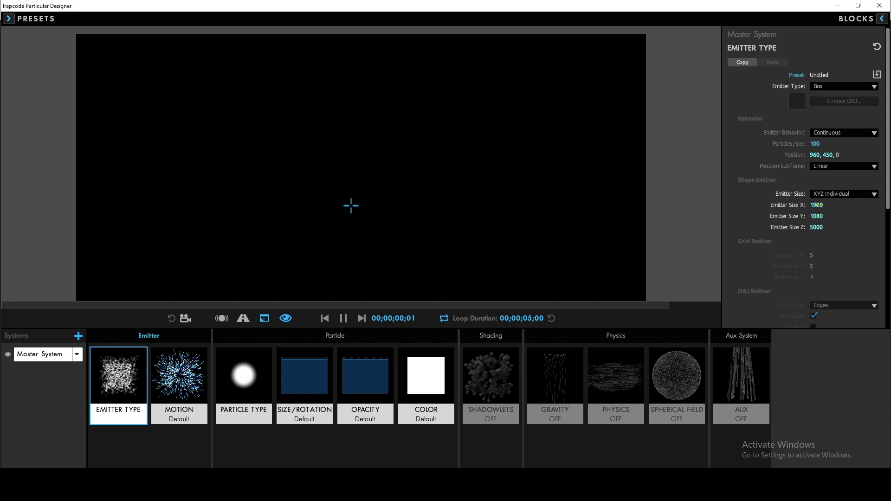
Give particles a rise-then-fall Size over Life and fade-in-out Opacity over Life.
{"action": "left_click", "coordinate": [304, 379]}
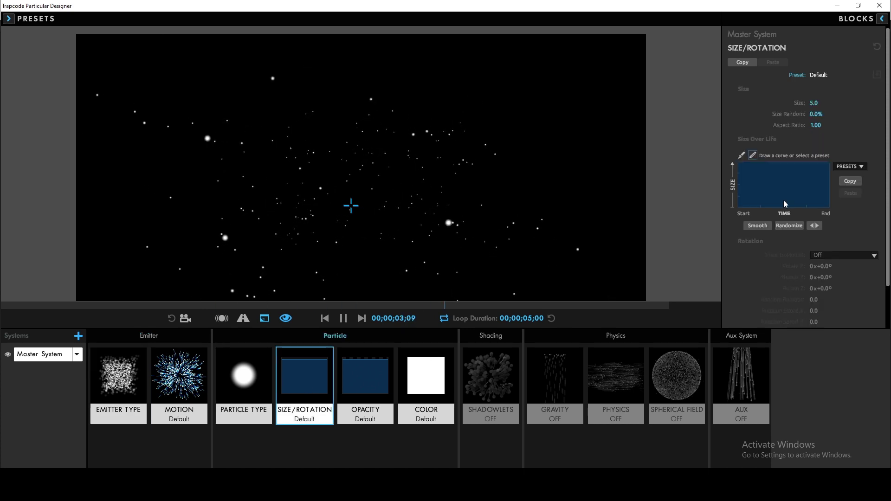
{"action": "left_click", "coordinate": [849, 196]}
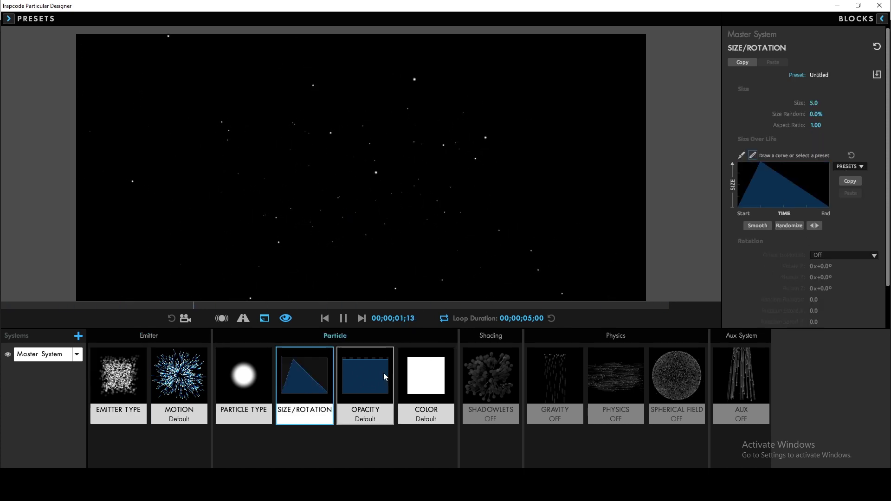
{"action": "left_click", "coordinate": [849, 166]}
{"action": "left_click", "coordinate": [852, 187]}
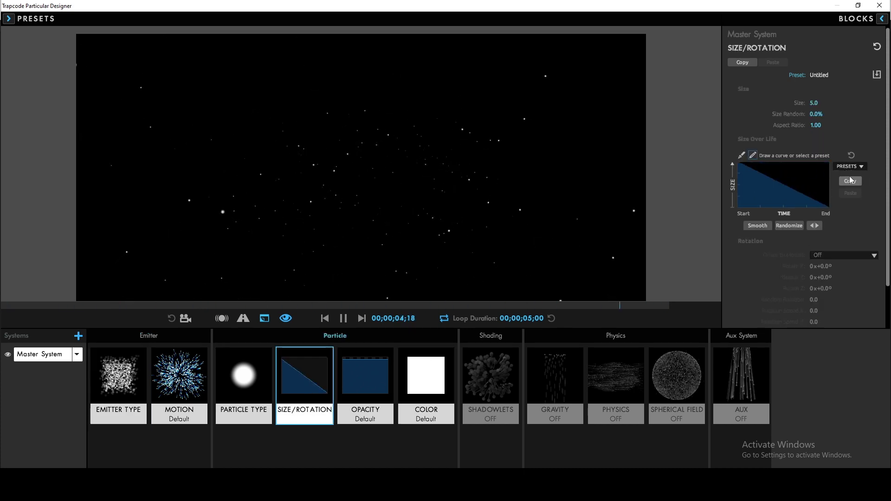
{"action": "left_click", "coordinate": [852, 166]}
{"action": "left_click", "coordinate": [849, 197]}
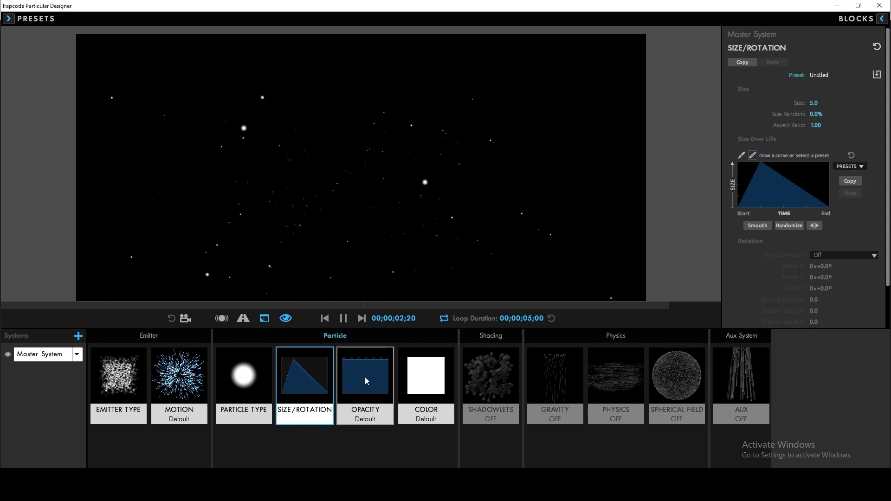
{"action": "key", "text": "Right"}
{"action": "left_click", "coordinate": [845, 156]}
{"action": "left_click", "coordinate": [850, 186]}
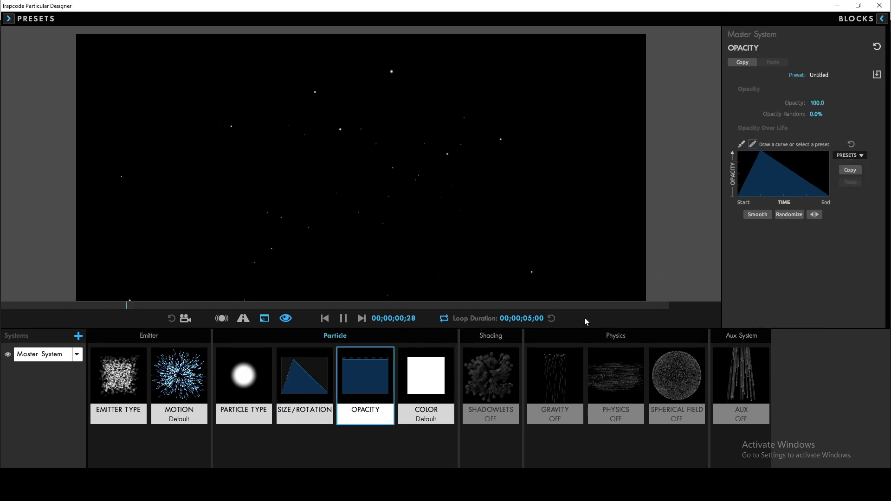
Apply the Electric colour preset to the particles.
{"action": "left_click", "coordinate": [448, 384]}
{"action": "left_click_drag", "start_coordinate": [488, 6], "coordinate": [441, 12]}
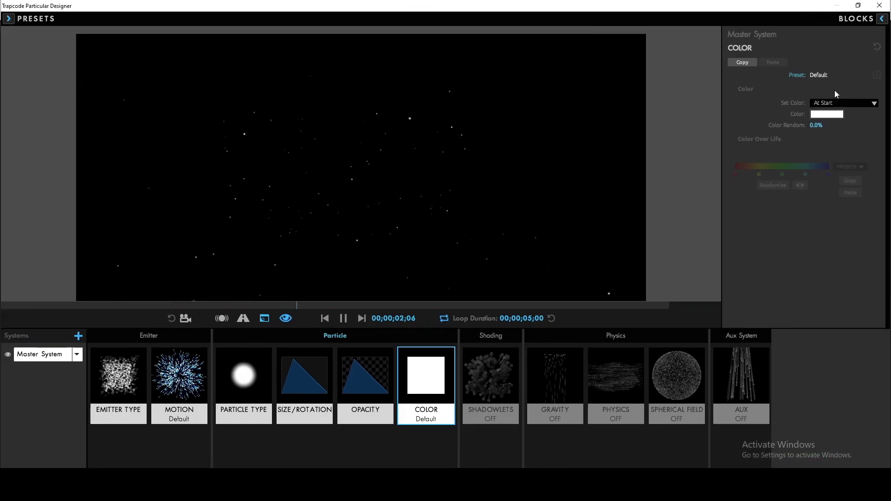
{"action": "left_click", "coordinate": [799, 76]}
{"action": "left_click", "coordinate": [687, 217]}
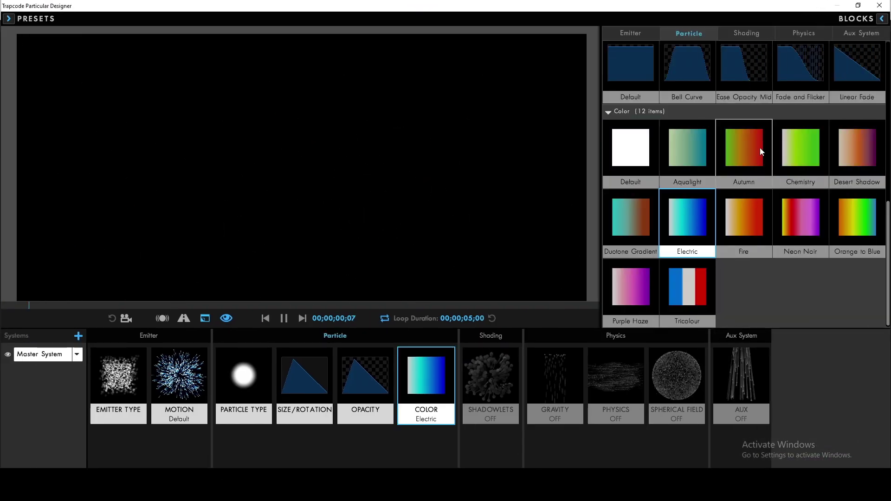
{"action": "left_click", "coordinate": [882, 18]}
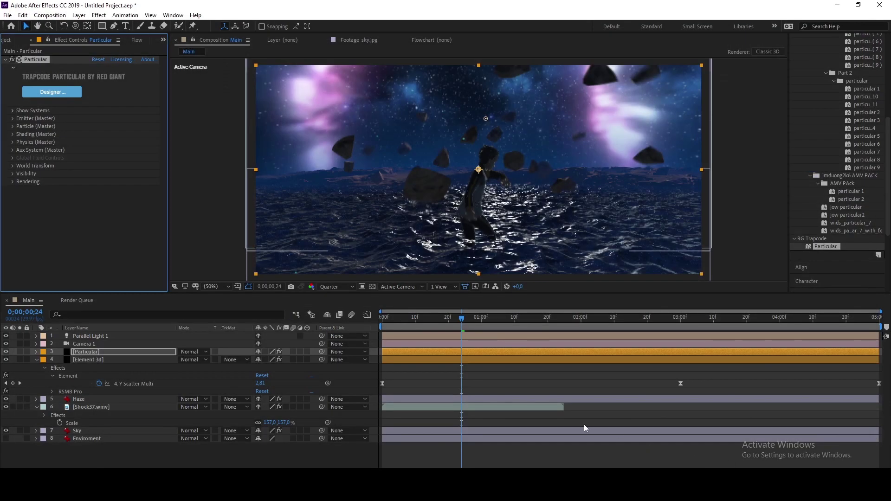
Apply Deep Glow to the Particular layer and solo it.
{"action": "scroll", "coordinate": [859, 91], "scroll_direction": "up", "scroll_amount": 5}
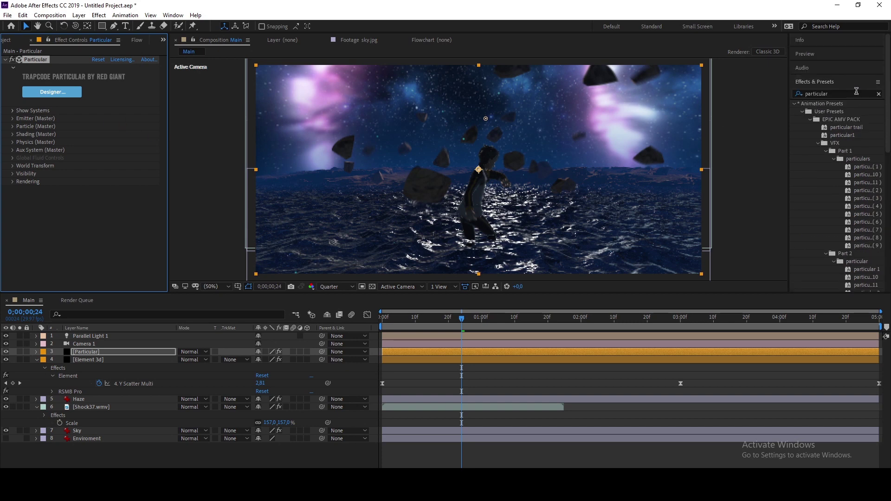
{"action": "left_click", "coordinate": [856, 92]}
{"action": "type", "text": "dee"}
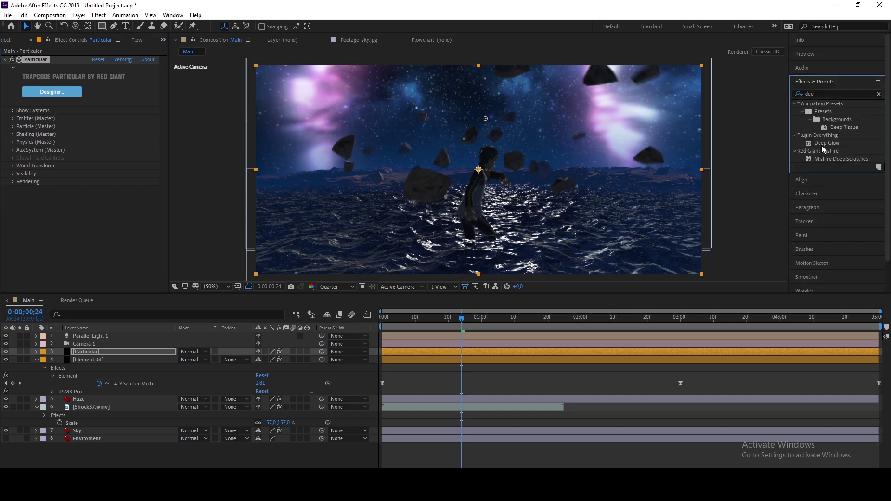
{"action": "double_click", "coordinate": [823, 144]}
{"action": "left_click", "coordinate": [19, 352]}
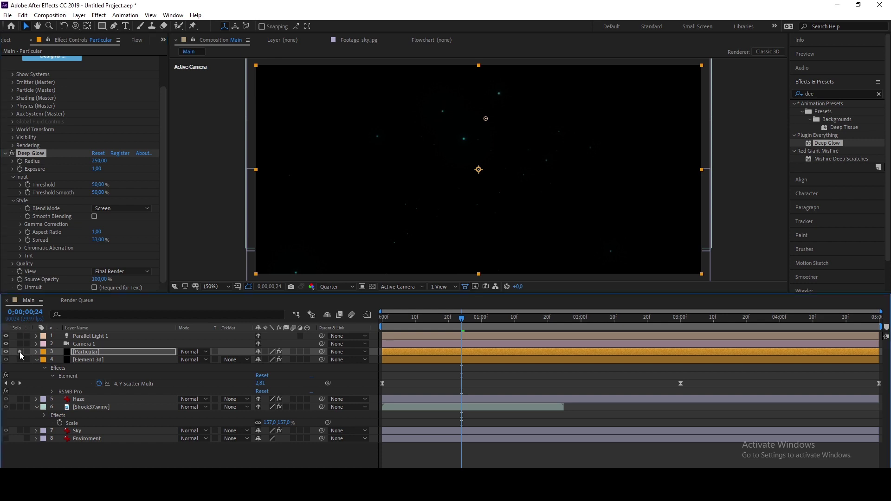
Enlarge the particles to size 17 and raise the particles emitted per second.
{"action": "left_click", "coordinate": [12, 90]}
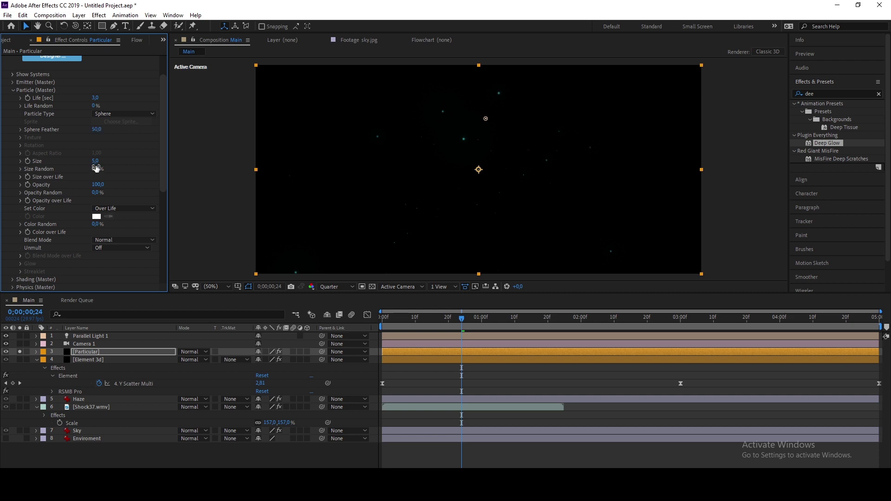
{"action": "left_click_drag", "start_coordinate": [103, 162], "coordinate": [104, 169]}
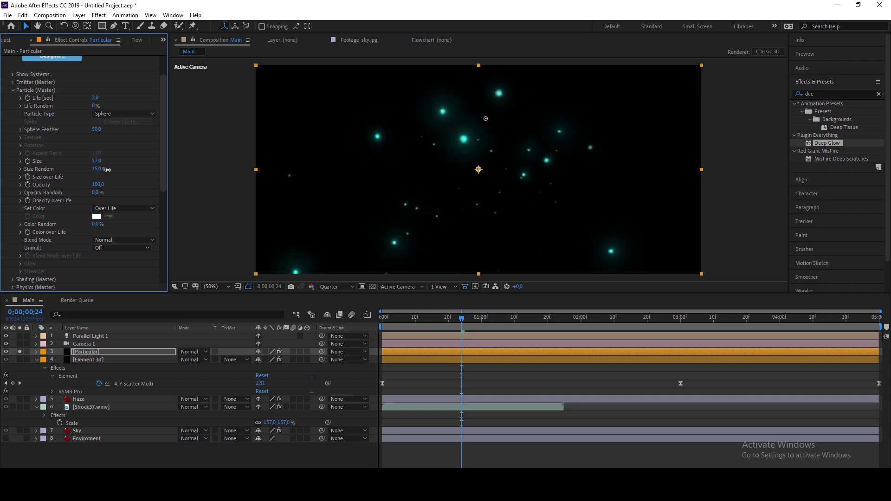
{"action": "left_click", "coordinate": [13, 82]}
{"action": "left_click_drag", "start_coordinate": [114, 92], "coordinate": [104, 94]}
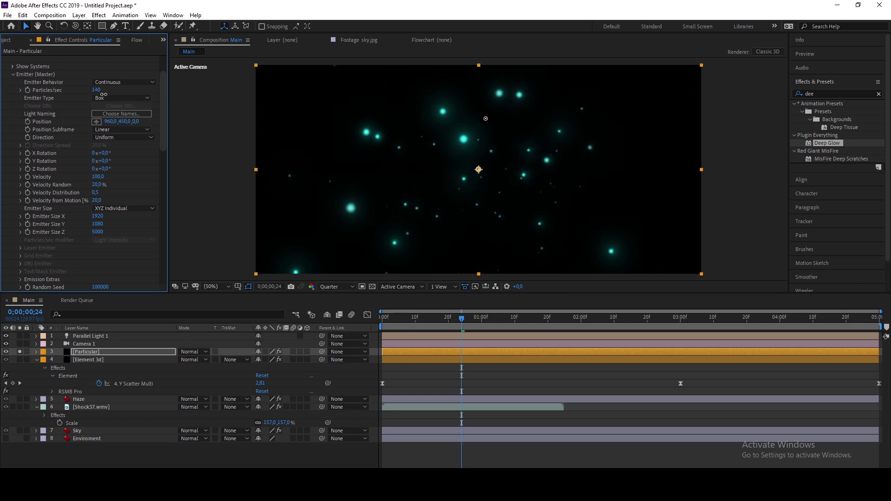
Apply S_Flicker to the Particular layer, then switch to the reference video in Chrome.
{"action": "scroll", "coordinate": [129, 151], "scroll_direction": "down", "scroll_amount": 15}
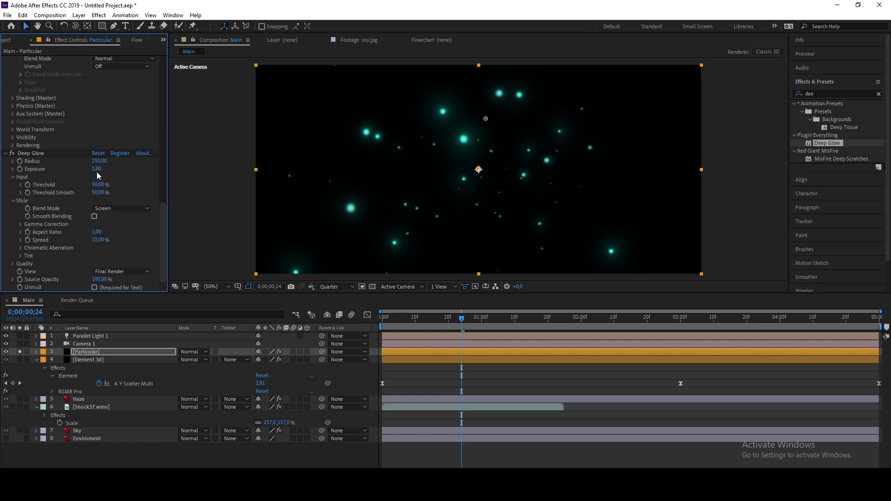
{"action": "double_click", "coordinate": [826, 94]}
{"action": "type", "text": "s_flicker"}
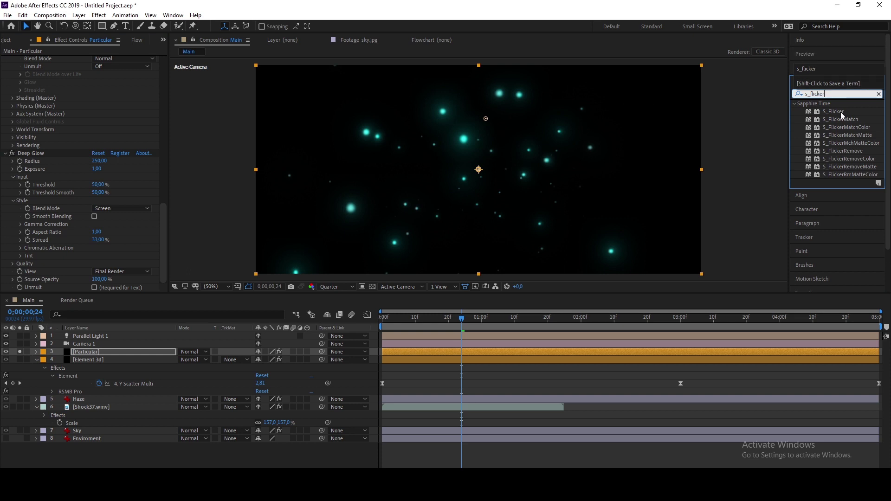
{"action": "left_click", "coordinate": [841, 112]}
{"action": "mouse_move", "coordinate": [241, 485]}
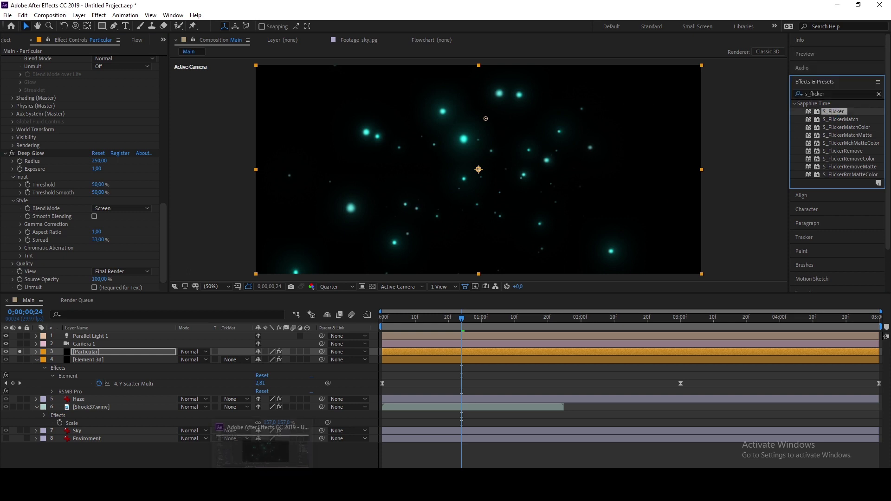
{"action": "left_click", "coordinate": [291, 445]}
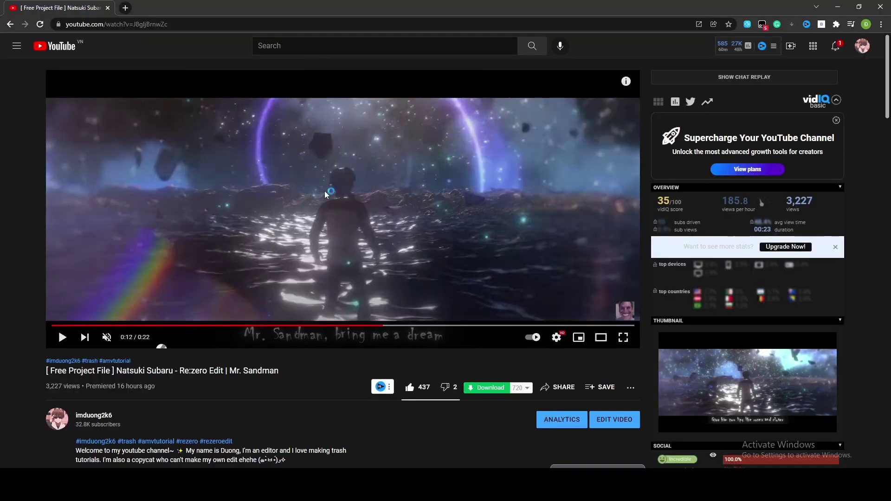
{"action": "left_click", "coordinate": [124, 8]}
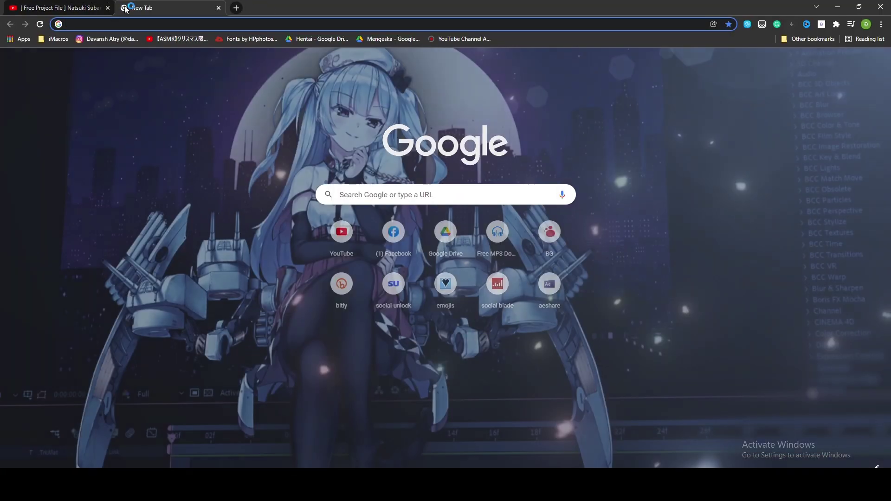
{"action": "type", "text": "con dom dom"}
{"action": "key", "text": "Return"}
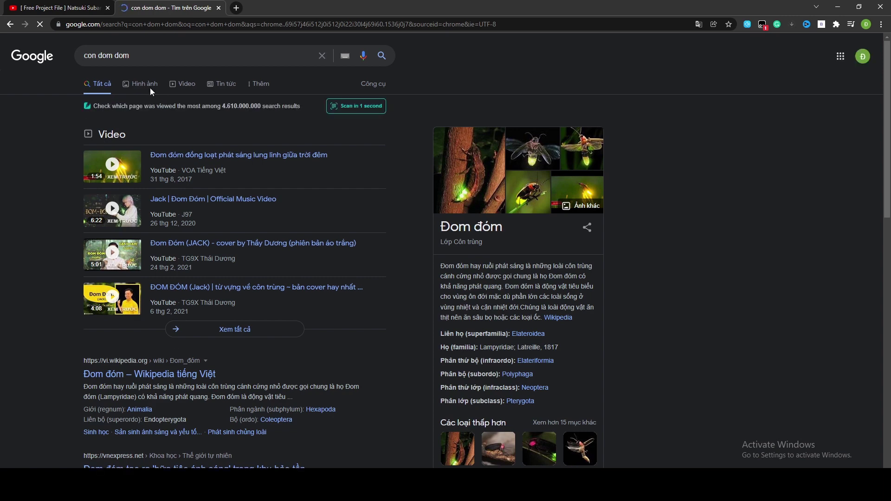
{"action": "left_click", "coordinate": [150, 88]}
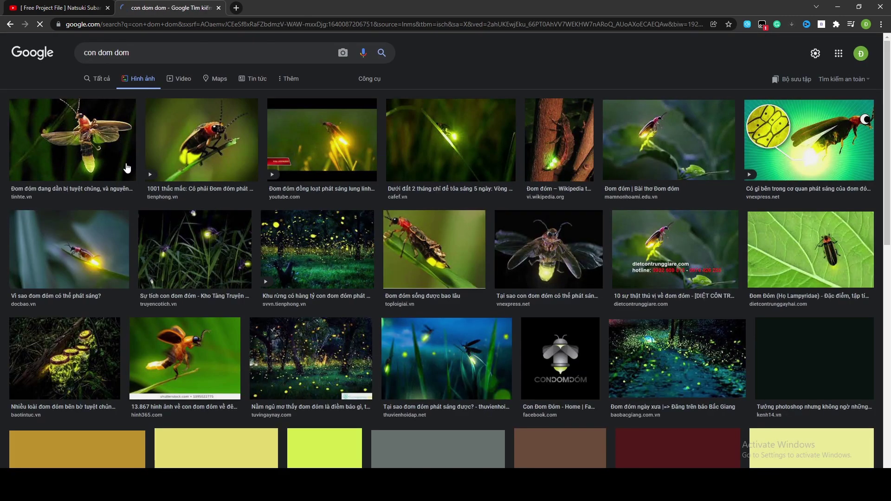
{"action": "left_click", "coordinate": [320, 268]}
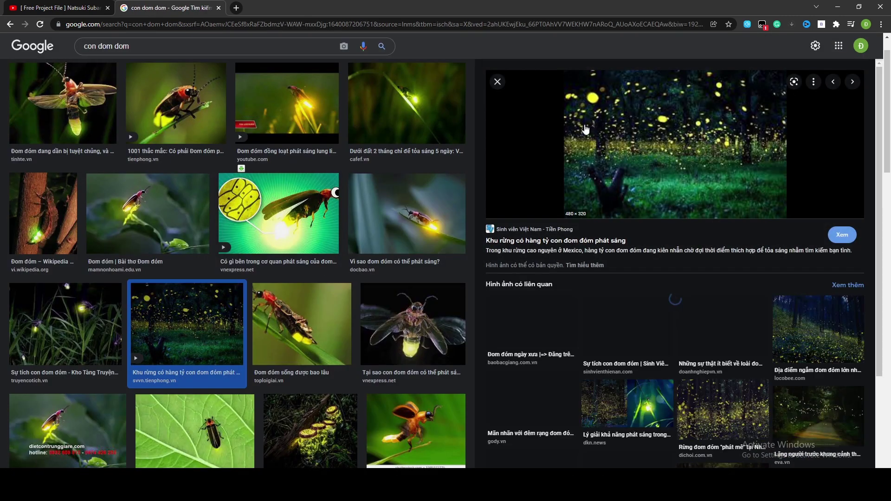
{"action": "left_click", "coordinate": [219, 8]}
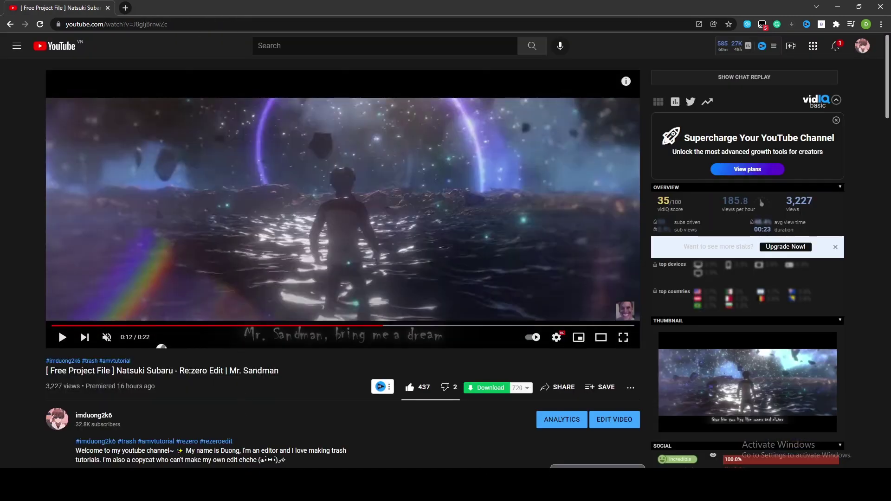
{"action": "left_click", "coordinate": [279, 458]}
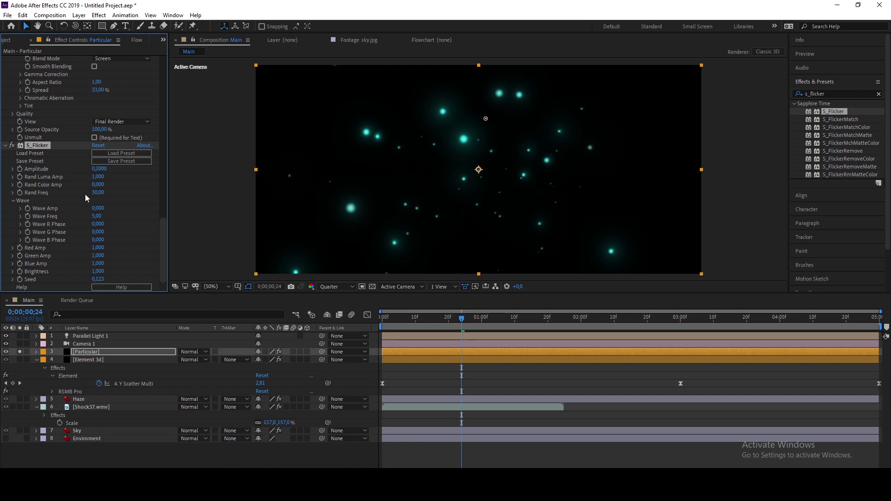
Adjust S_Flicker Amplitude while previewing from frame one, settling near 1,47.
{"action": "left_click_drag", "start_coordinate": [99, 170], "coordinate": [138, 170]}
{"action": "left_click_drag", "start_coordinate": [424, 321], "coordinate": [219, 319]}
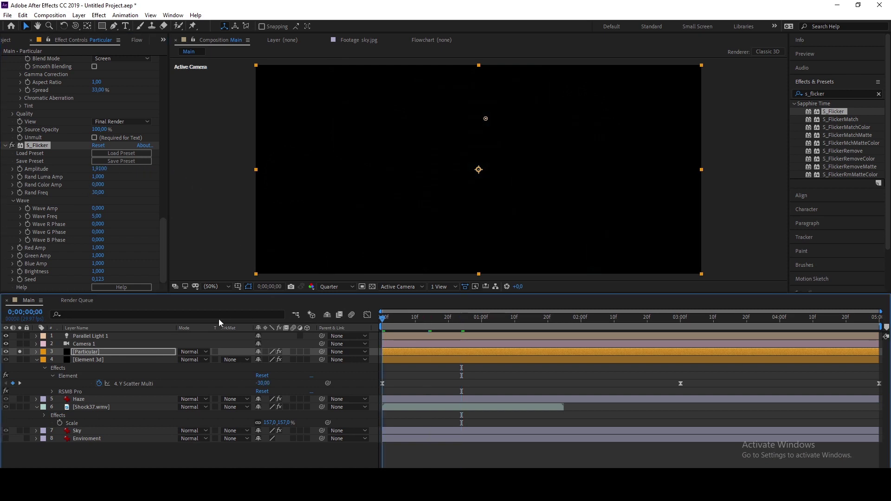
{"action": "key", "text": "space"}
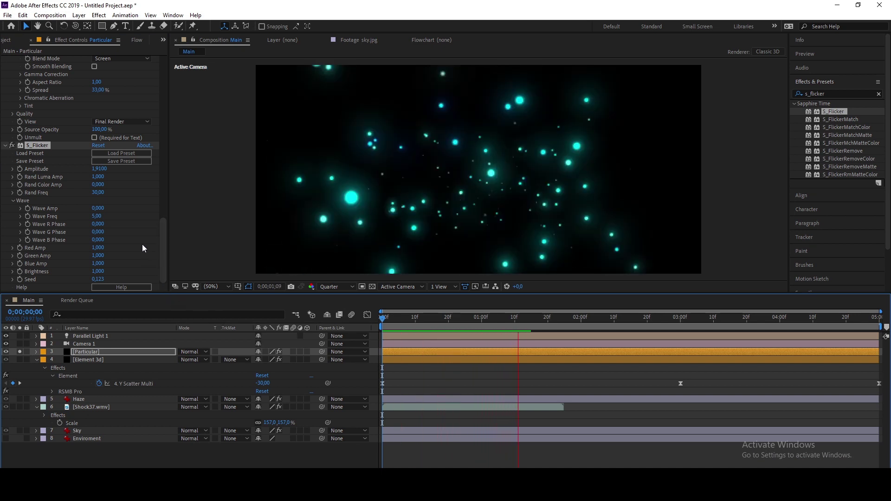
{"action": "left_click_drag", "start_coordinate": [98, 169], "coordinate": [73, 169]}
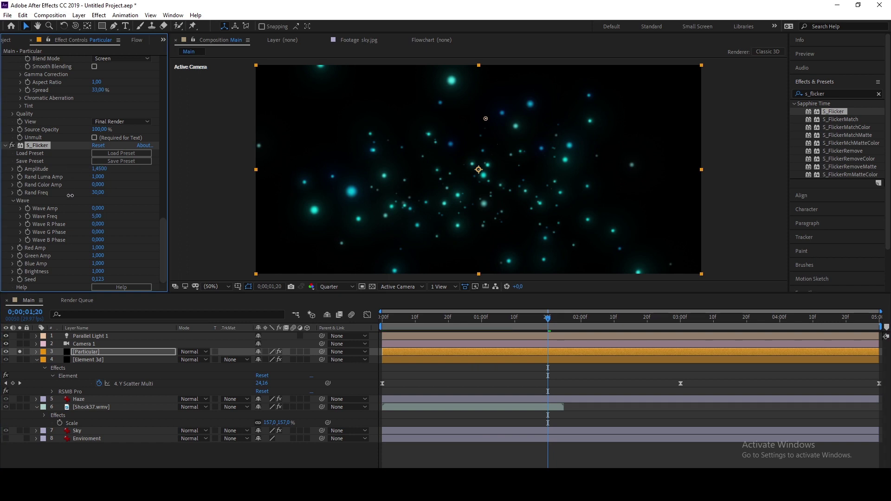
Set Deep Glow Exposure to 0,5.
{"action": "scroll", "coordinate": [72, 130], "scroll_direction": "up", "scroll_amount": 15}
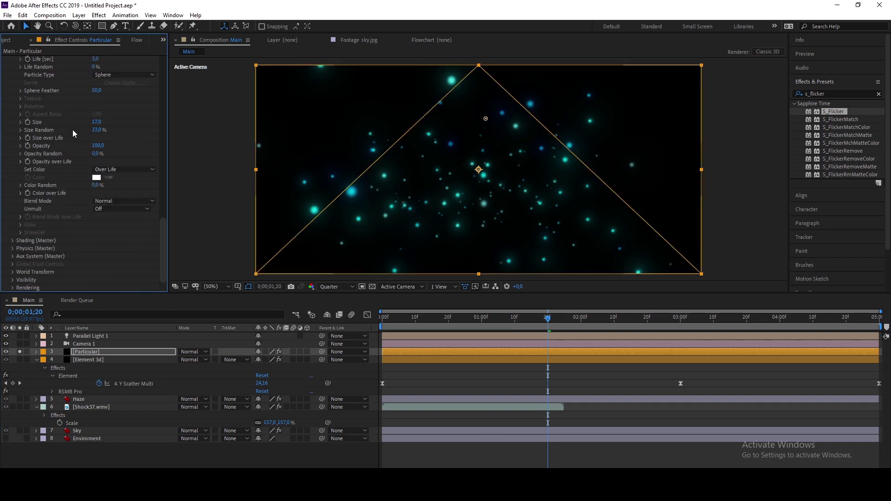
{"action": "scroll", "coordinate": [90, 133], "scroll_direction": "down", "scroll_amount": 15}
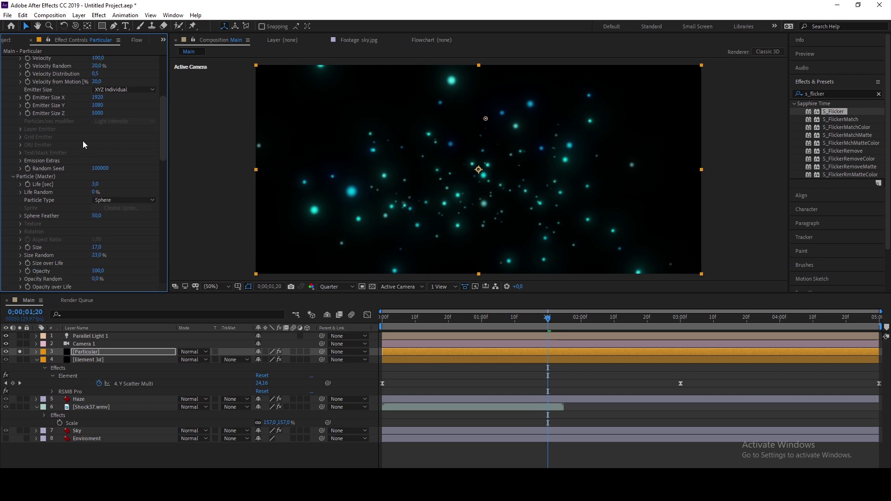
{"action": "left_click", "coordinate": [97, 186]}
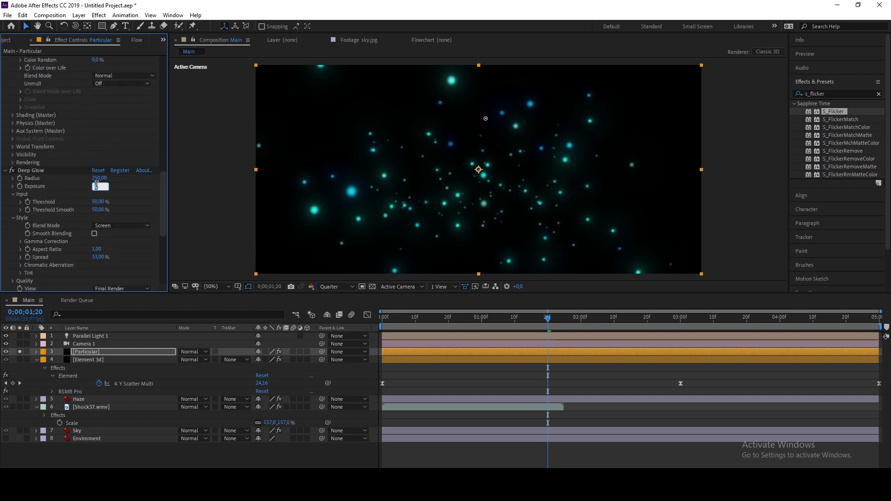
{"action": "type", "text": "0,5"}
{"action": "key", "text": "Return"}
Set Particles/sec to 100 and particle Size to 10, then collapse Element 3d.
{"action": "scroll", "coordinate": [93, 157], "scroll_direction": "up", "scroll_amount": 15}
{"action": "left_click", "coordinate": [96, 96]}
{"action": "key", "text": "Return"}
{"action": "scroll", "coordinate": [107, 114], "scroll_direction": "down", "scroll_amount": 3}
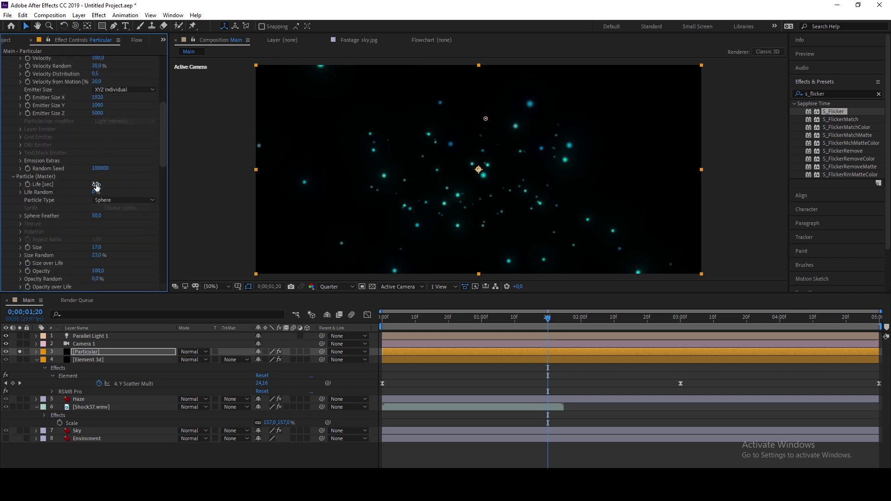
{"action": "left_click", "coordinate": [95, 248]}
{"action": "type", "text": "10"}
{"action": "key", "text": "Return"}
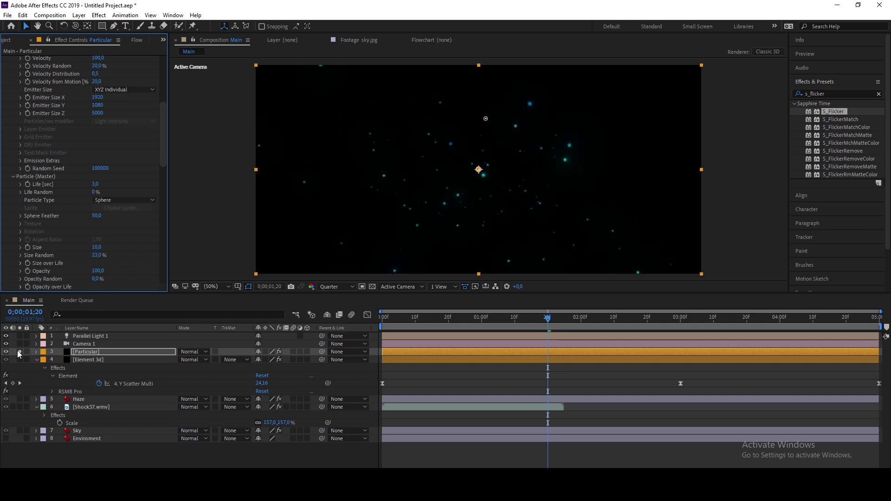
{"action": "left_click", "coordinate": [37, 360]}
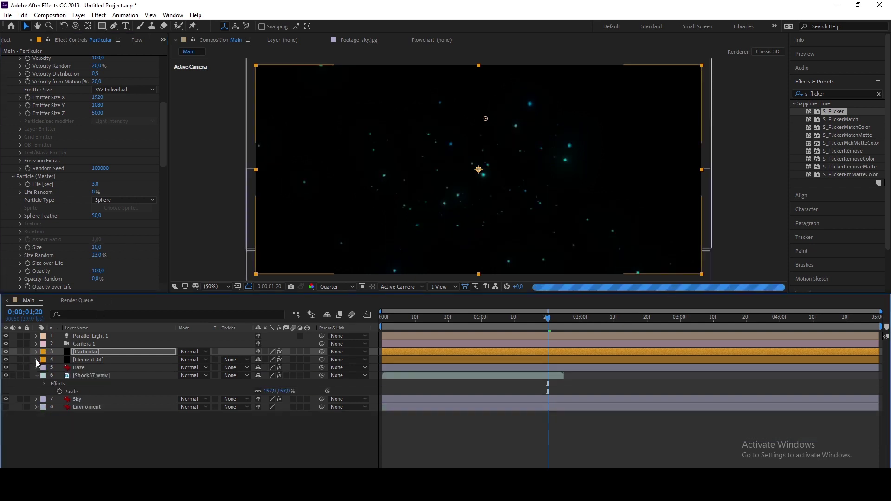
Turn on Deep Glow's Unmult option on the Particular layer.
{"action": "left_click", "coordinate": [37, 375]}
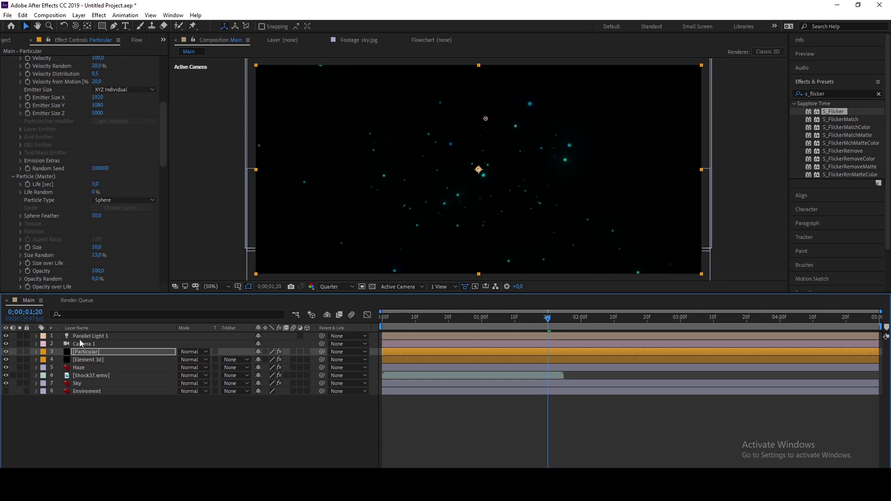
{"action": "left_click", "coordinate": [91, 355]}
{"action": "scroll", "coordinate": [111, 200], "scroll_direction": "down", "scroll_amount": 15}
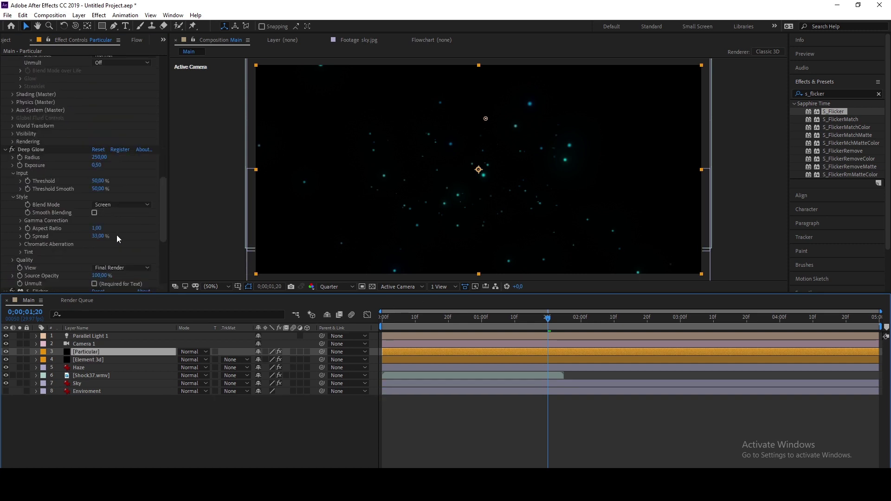
{"action": "left_click", "coordinate": [96, 243]}
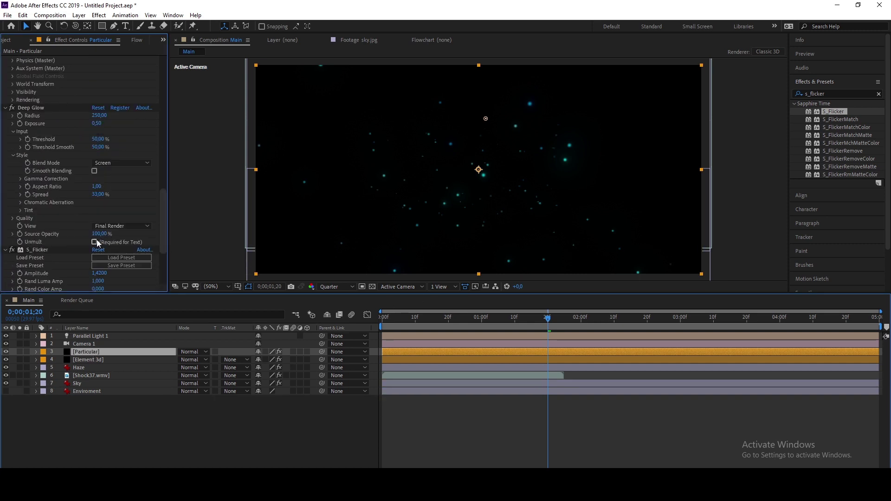
{"action": "left_click", "coordinate": [95, 242]}
Add an Ambient light at 7% intensity with a slightly tinted colour.
{"action": "left_click", "coordinate": [283, 416]}
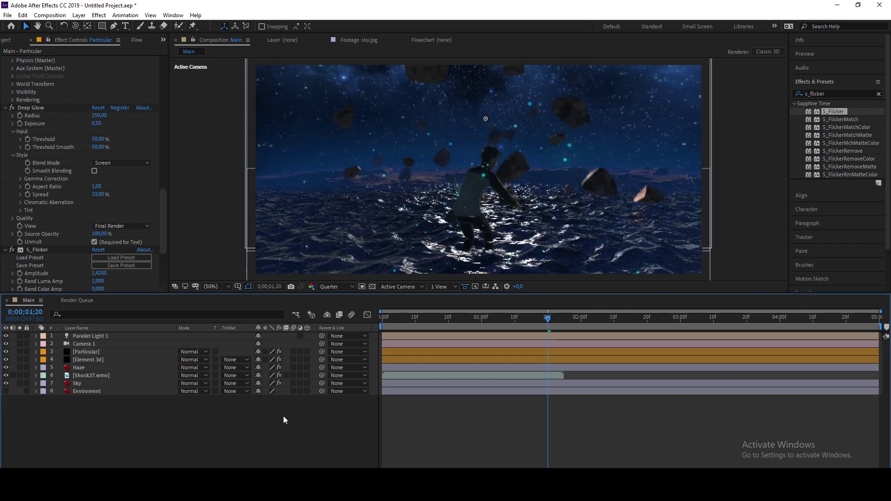
{"action": "right_click", "coordinate": [283, 415]}
{"action": "mouse_move", "coordinate": [306, 315]}
{"action": "left_click", "coordinate": [429, 347]}
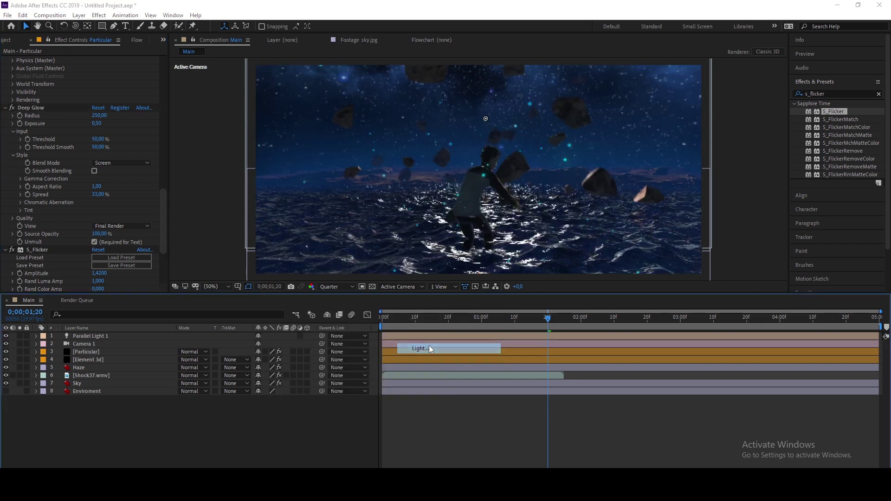
{"action": "left_click", "coordinate": [447, 167]}
{"action": "left_click", "coordinate": [452, 206]}
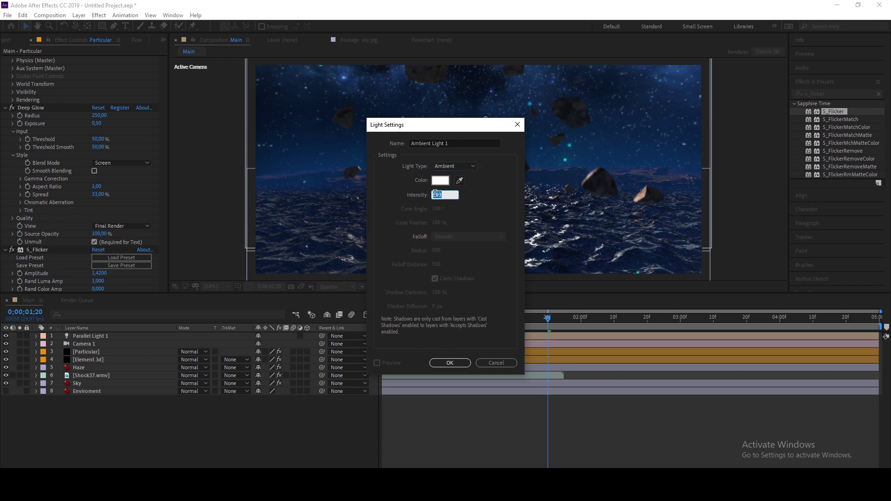
{"action": "type", "text": "7"}
{"action": "key", "text": "Tab"}
{"action": "left_click", "coordinate": [439, 182]}
{"action": "left_click", "coordinate": [784, 82]}
{"action": "left_click", "coordinate": [450, 363]}
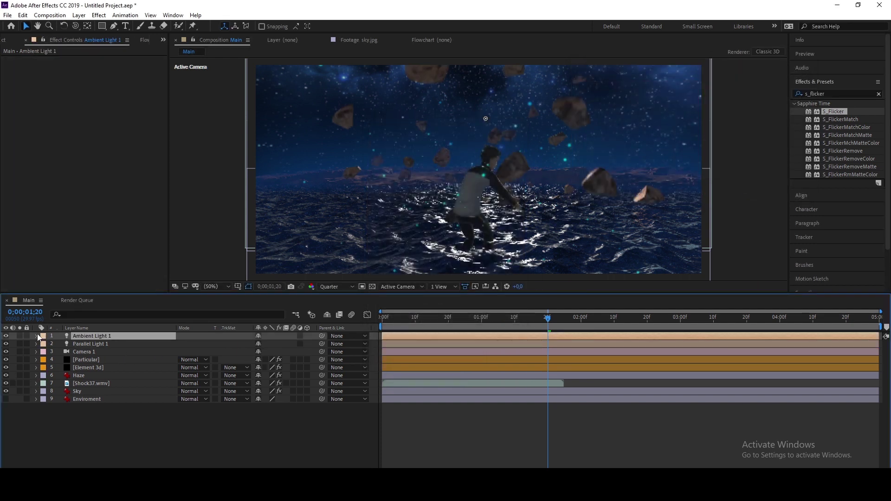
Compare the ambient light on and off, then change its Color to blue.
{"action": "left_click", "coordinate": [6, 337]}
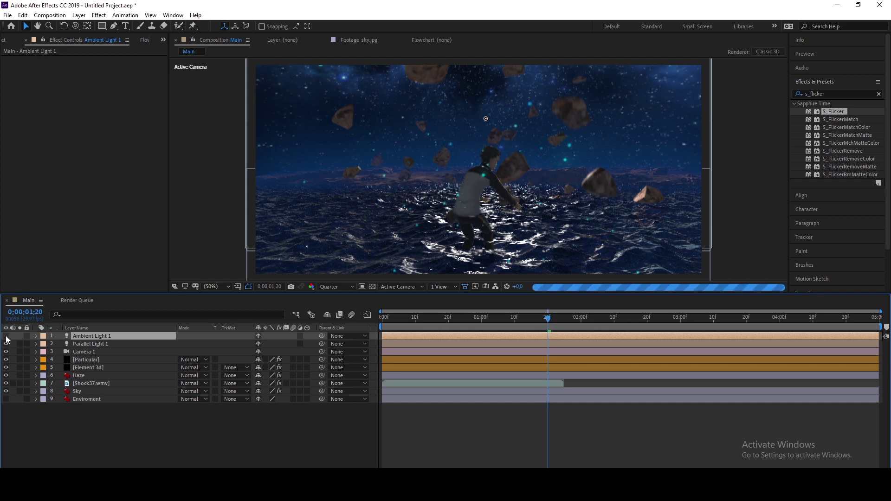
{"action": "left_click", "coordinate": [6, 336]}
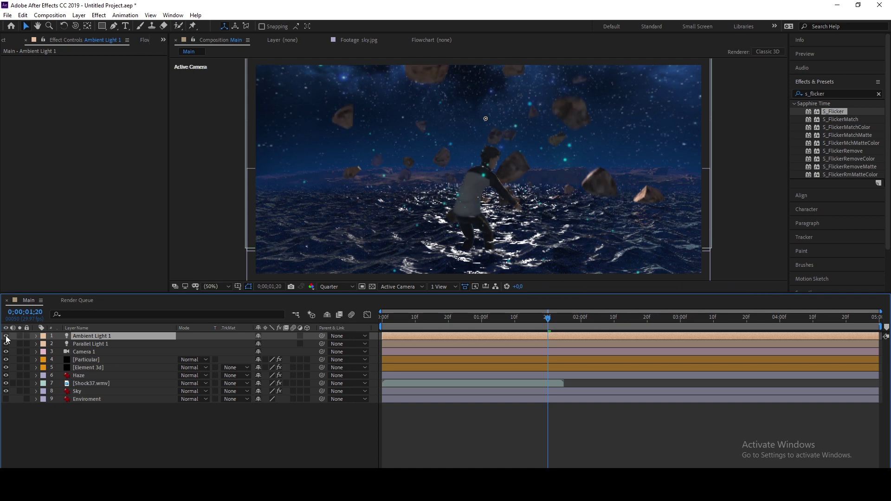
{"action": "left_click", "coordinate": [36, 336]}
{"action": "left_click", "coordinate": [45, 344]}
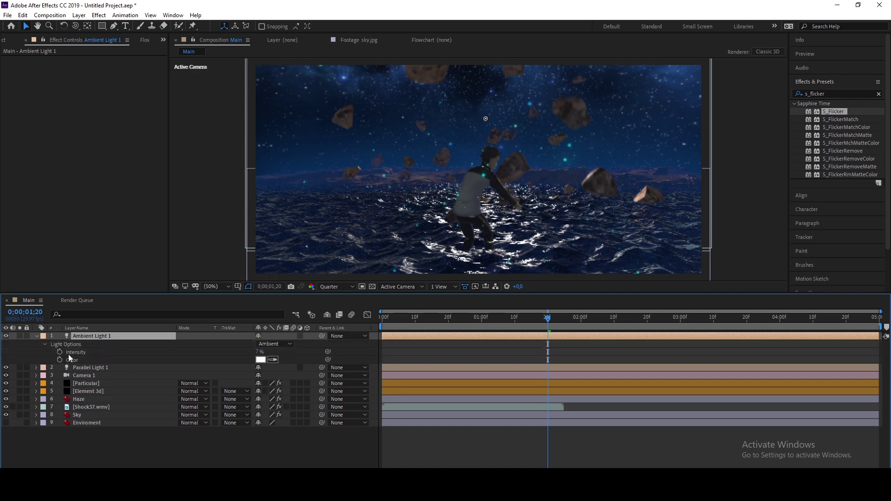
{"action": "left_click", "coordinate": [261, 360]}
{"action": "left_click_drag", "start_coordinate": [615, 83], "coordinate": [656, 50]}
{"action": "left_click", "coordinate": [711, 122]}
{"action": "left_click", "coordinate": [784, 81]}
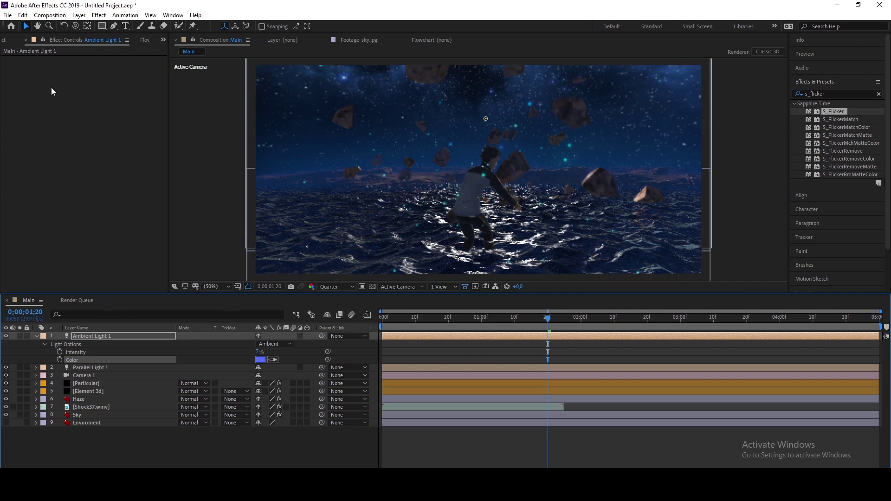
Show the Project panel, jump to frame 0;00;00;23 and deselect Shock37.wmv.
{"action": "left_click", "coordinate": [9, 40]}
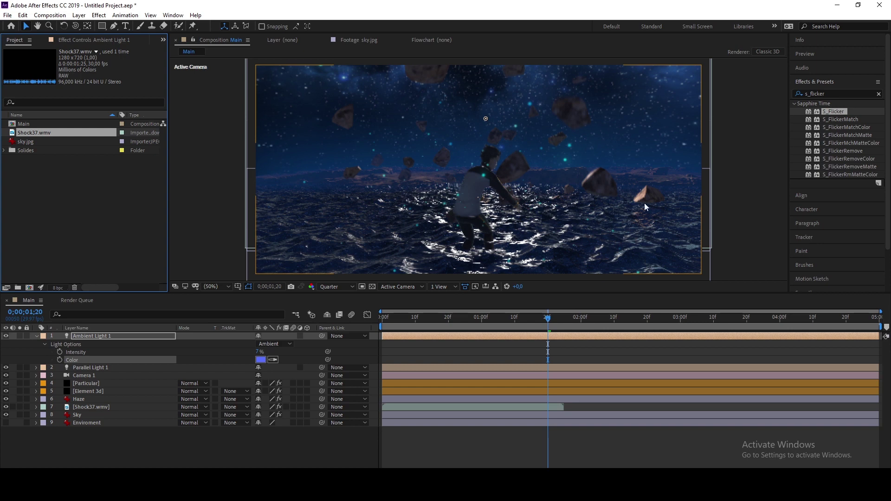
{"action": "left_click", "coordinate": [458, 327]}
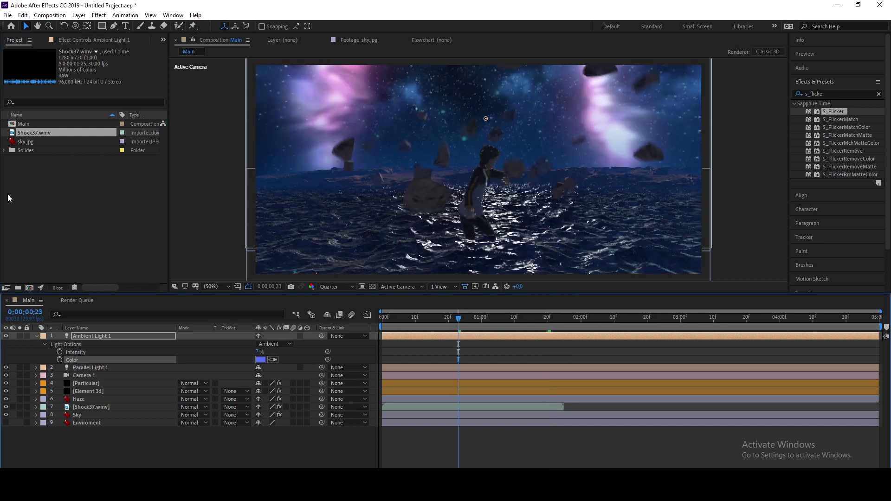
{"action": "left_click", "coordinate": [40, 236]}
Nest Main inside a new Main 2 composition and preview frames 11 and 19.
{"action": "left_click_drag", "start_coordinate": [32, 121], "coordinate": [29, 287]}
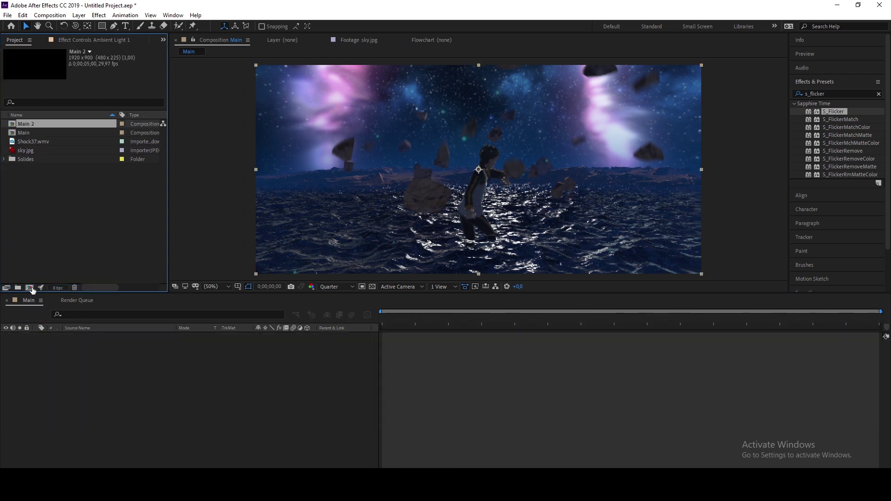
{"action": "right_click", "coordinate": [230, 411]}
{"action": "mouse_move", "coordinate": [297, 309]}
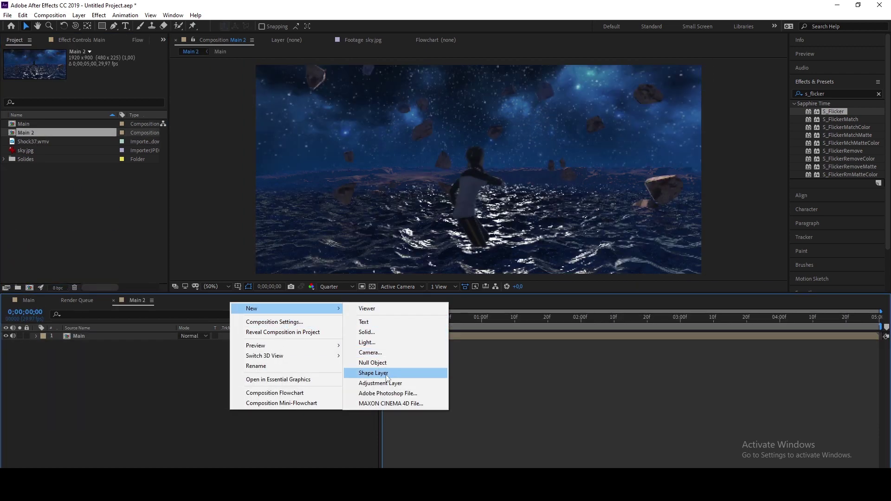
{"action": "left_click", "coordinate": [387, 383]}
{"action": "left_click", "coordinate": [419, 319]}
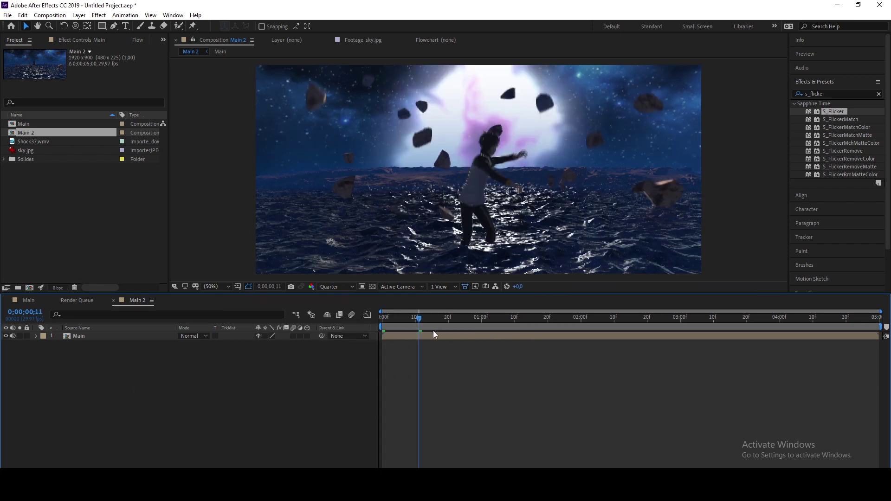
{"action": "left_click", "coordinate": [444, 326]}
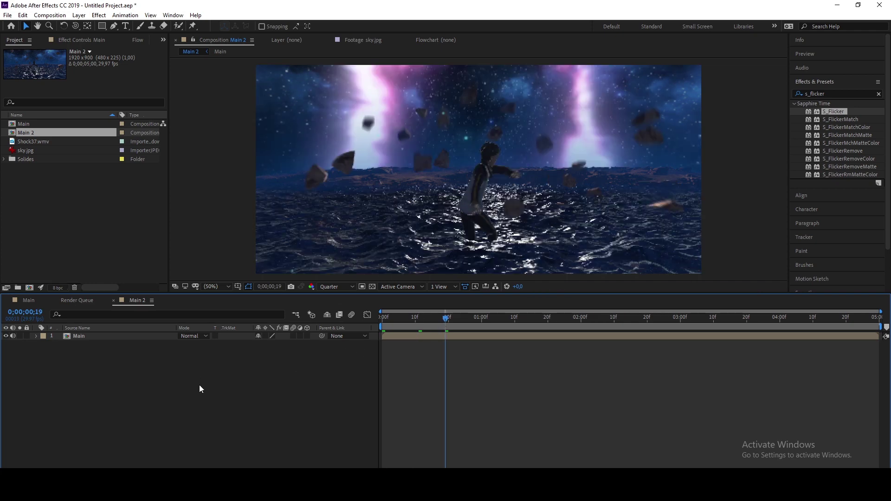
Add a new adjustment layer and rename it Looks.
{"action": "right_click", "coordinate": [199, 385]}
{"action": "mouse_move", "coordinate": [279, 284]}
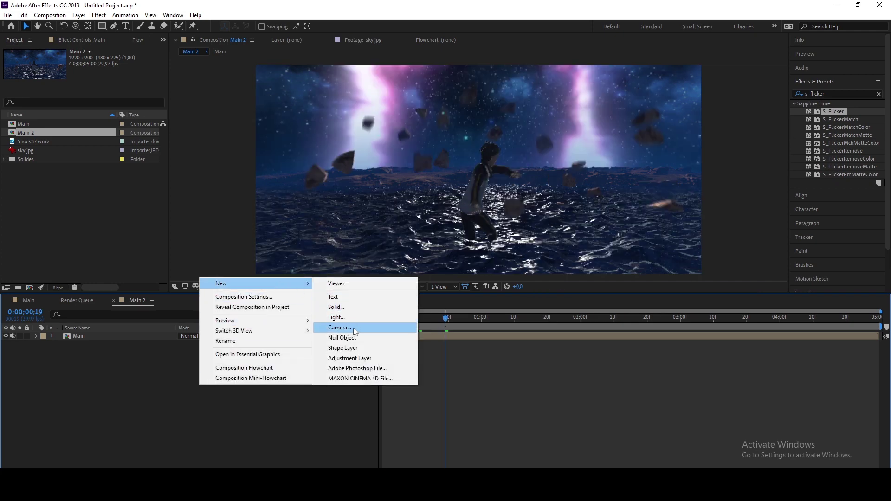
{"action": "left_click", "coordinate": [362, 359]}
{"action": "key", "text": "Return"}
{"action": "type", "text": "Looks"}
{"action": "key", "text": "Return"}
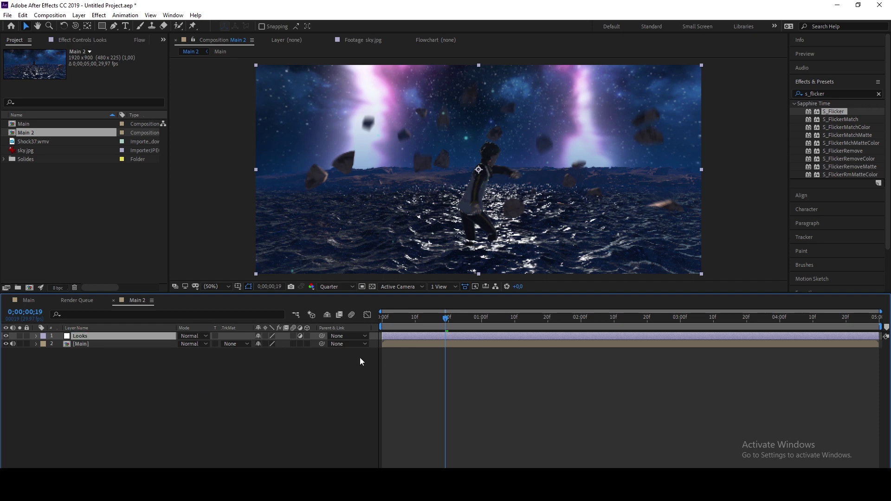
Search 'looks' and apply Magic Bullet Looks to the Looks layer.
{"action": "left_click", "coordinate": [837, 91]}
{"action": "type", "text": "looks"}
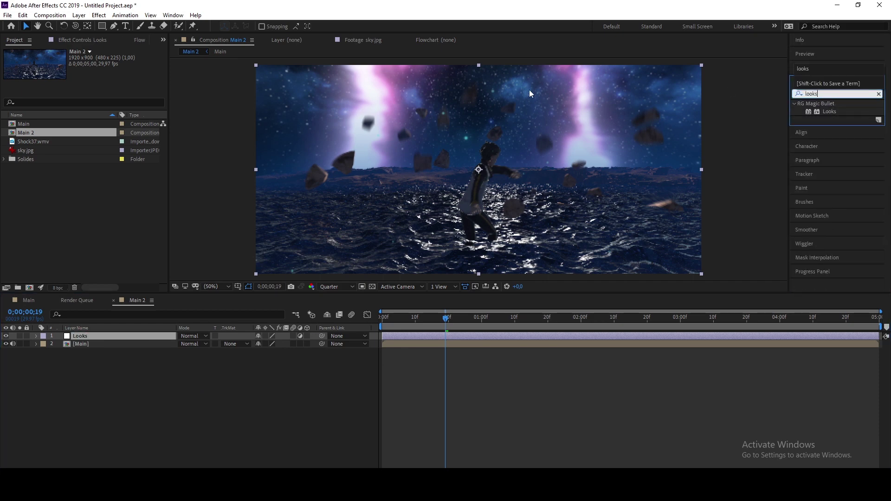
{"action": "double_click", "coordinate": [827, 111]}
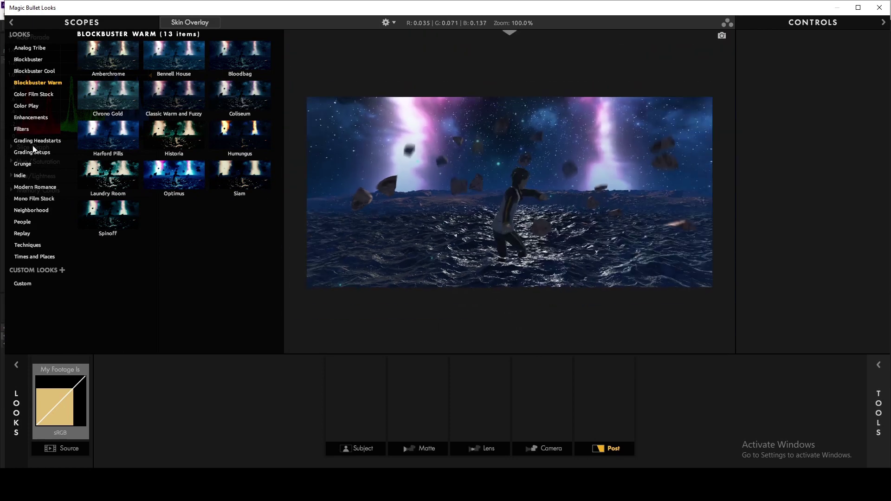
Apply the Chrono Gold look from the Blockbuster Warm collection.
{"action": "mouse_move", "coordinate": [110, 153]}
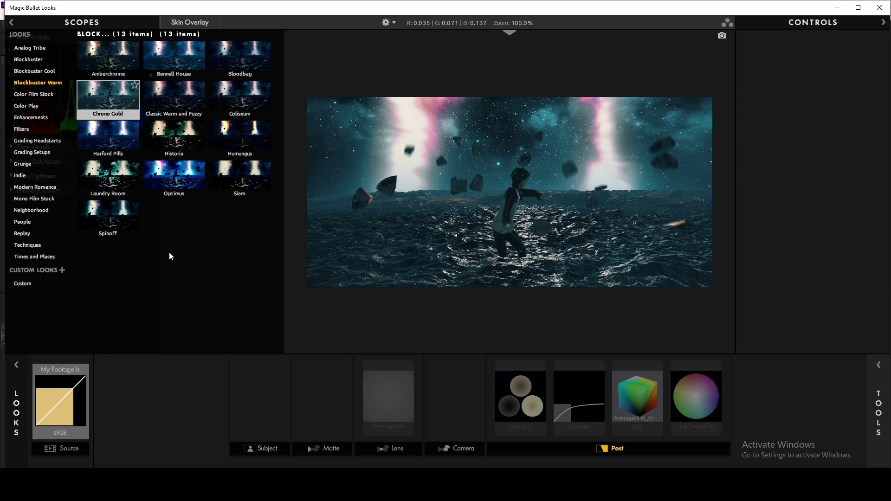
{"action": "left_click", "coordinate": [40, 84]}
{"action": "mouse_move", "coordinate": [96, 94]}
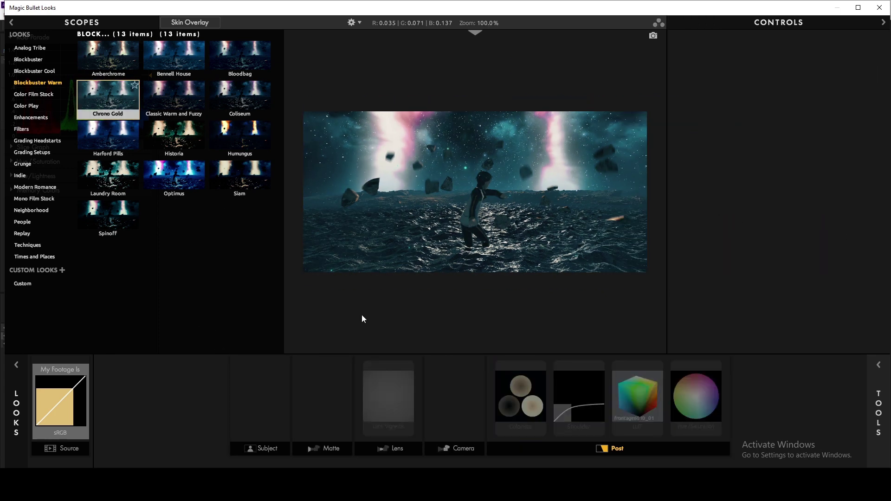
{"action": "left_click", "coordinate": [522, 408]}
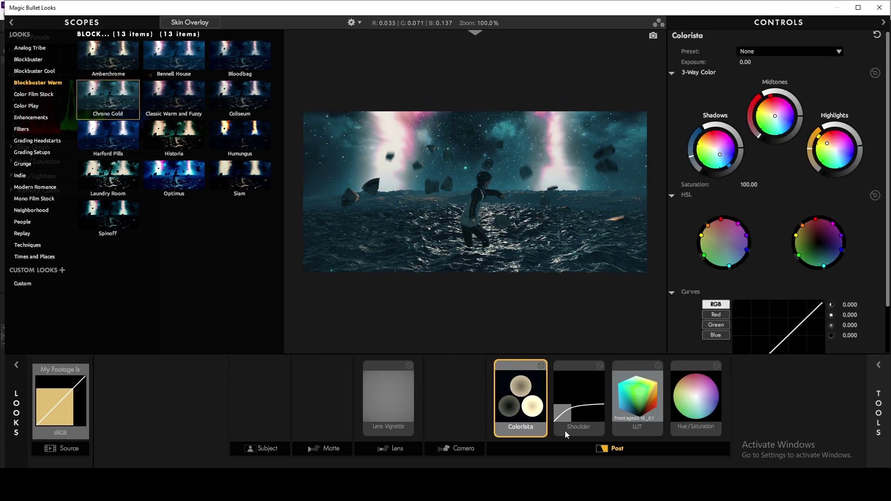
Toggle the LUT tool's bypass twice to compare, leaving it enabled, then deselect it.
{"action": "left_click", "coordinate": [658, 366]}
{"action": "left_click", "coordinate": [658, 366]}
{"action": "left_click", "coordinate": [658, 366]}
{"action": "left_click", "coordinate": [658, 366]}
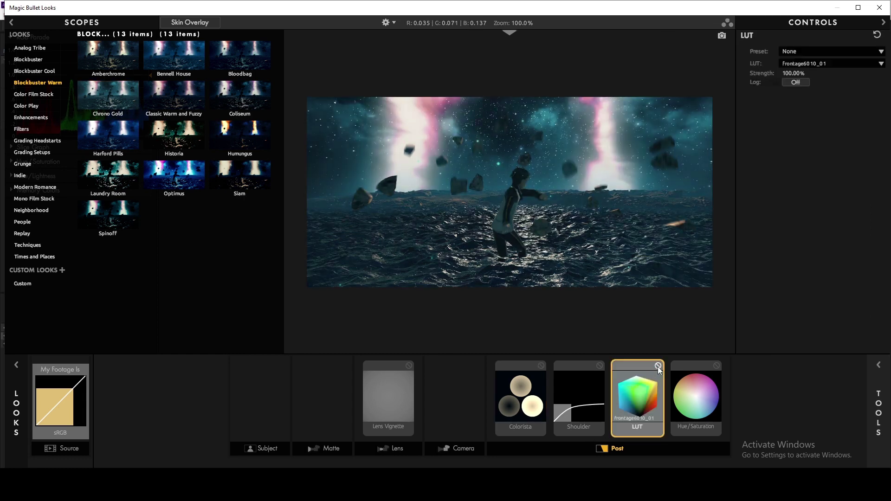
{"action": "left_click", "coordinate": [322, 405]}
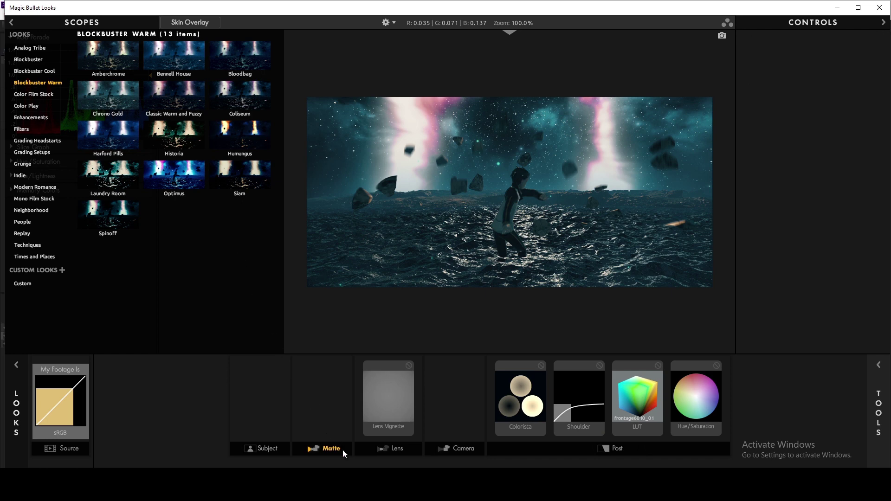
Turn the LUT off and add a Grad Exposure that darkens the sky, with falloff 0.525.
{"action": "key", "text": "ctrl+z"}
{"action": "key", "text": "ctrl+z"}
{"action": "key", "text": "ctrl+z"}
{"action": "key", "text": "ctrl+z"}
{"action": "key", "text": "ctrl+z"}
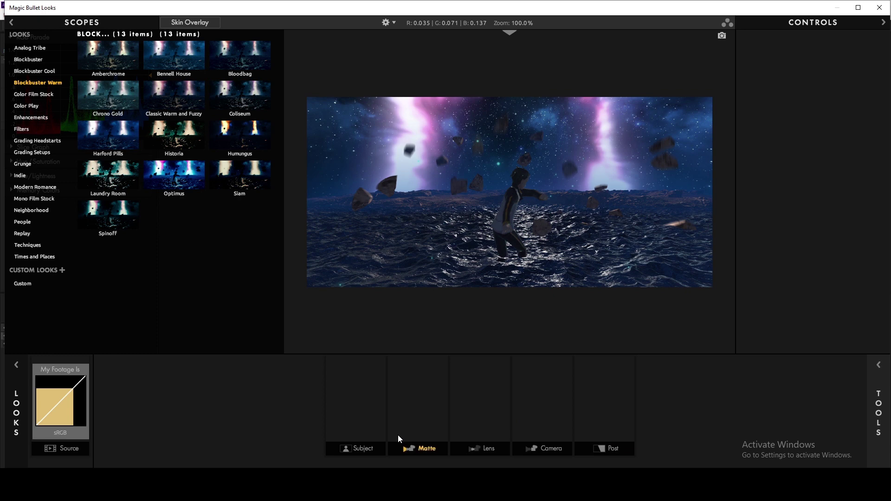
{"action": "left_click", "coordinate": [352, 427]}
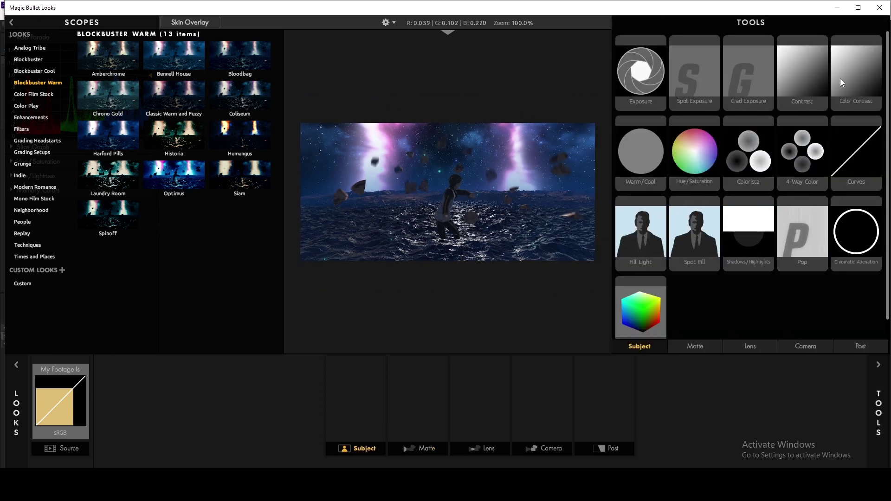
{"action": "double_click", "coordinate": [748, 89]}
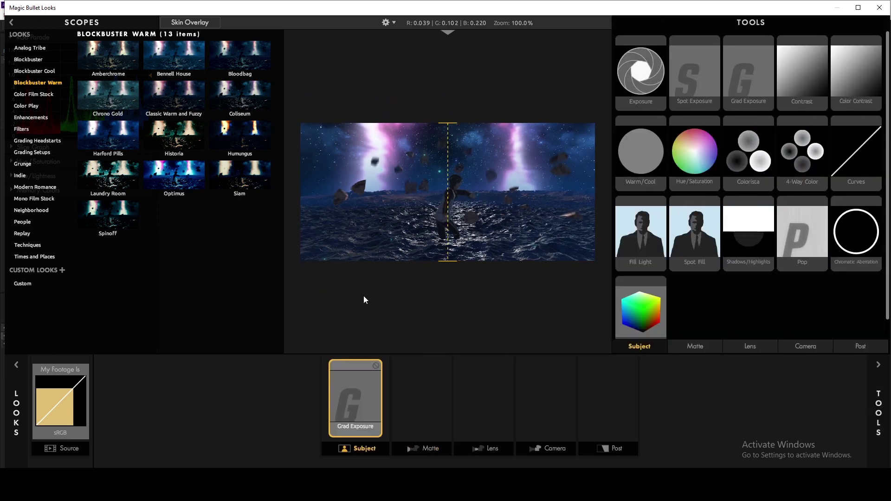
{"action": "left_click", "coordinate": [364, 297]}
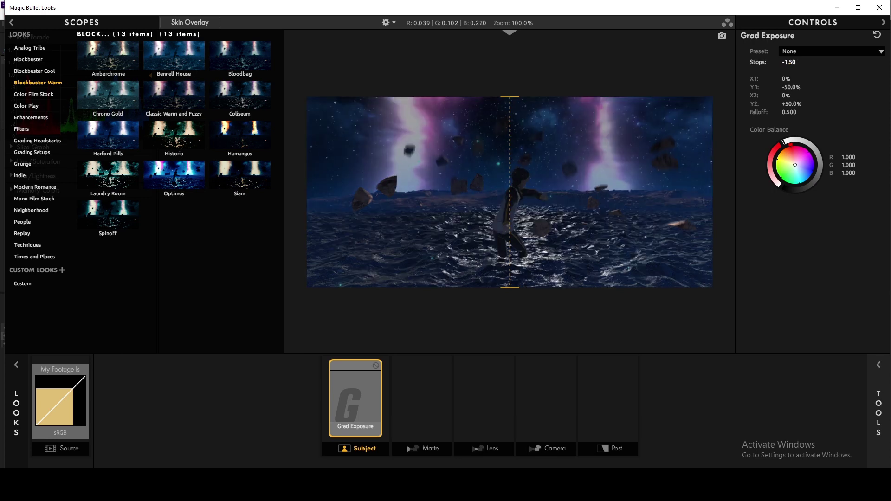
{"action": "left_click_drag", "start_coordinate": [509, 97], "coordinate": [509, 164]}
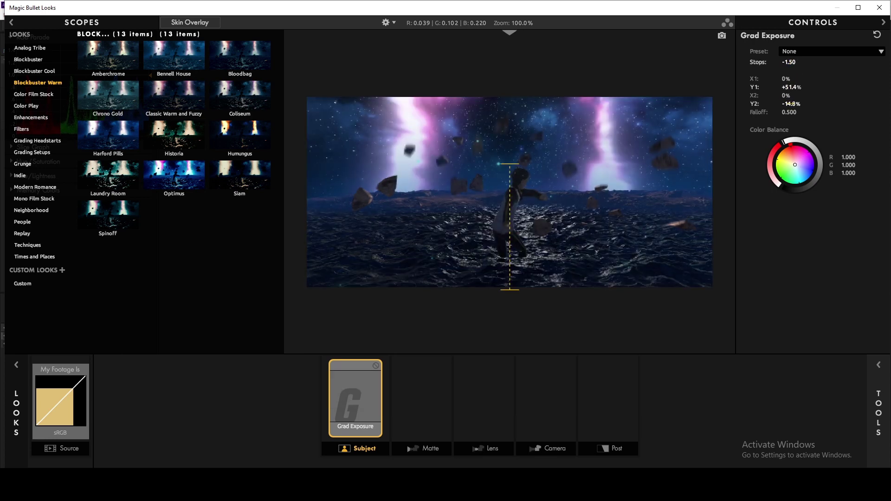
{"action": "left_click_drag", "start_coordinate": [791, 112], "coordinate": [793, 112]}
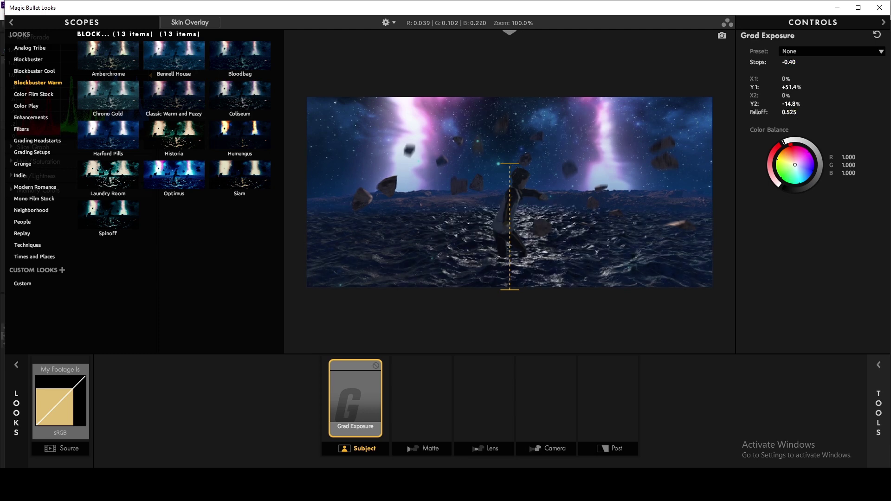
Try Diffusion in the Matte stage, undo it, and reapply the Chrono Gold look.
{"action": "left_click", "coordinate": [406, 416]}
{"action": "left_click", "coordinate": [422, 406]}
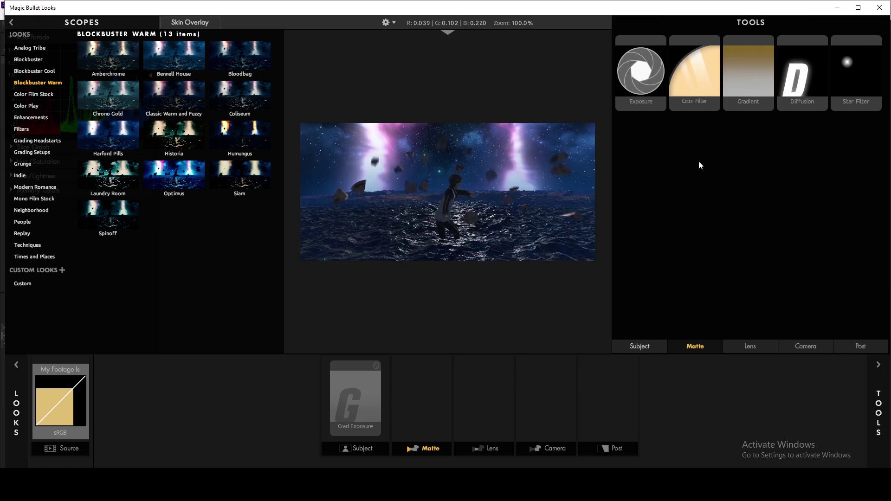
{"action": "double_click", "coordinate": [812, 70]}
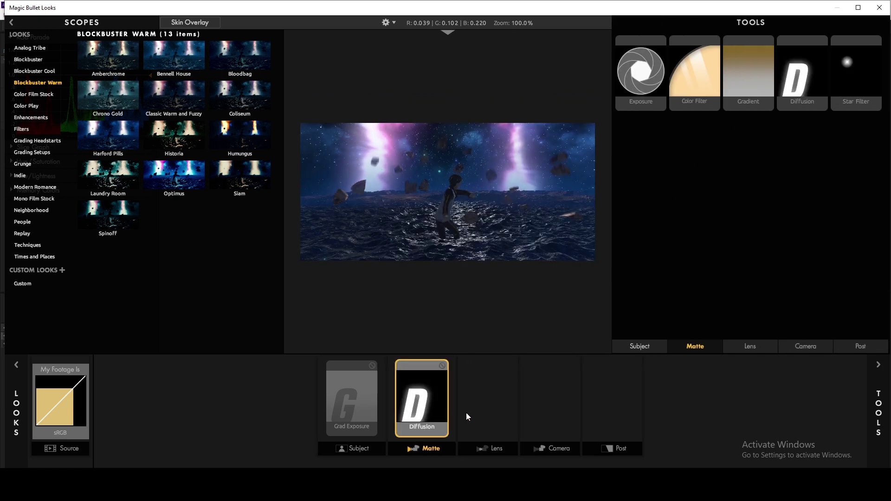
{"action": "left_click", "coordinate": [497, 422]}
{"action": "left_click", "coordinate": [410, 409]}
{"action": "left_click", "coordinate": [485, 404]}
{"action": "left_click", "coordinate": [572, 414]}
{"action": "left_click", "coordinate": [617, 410]}
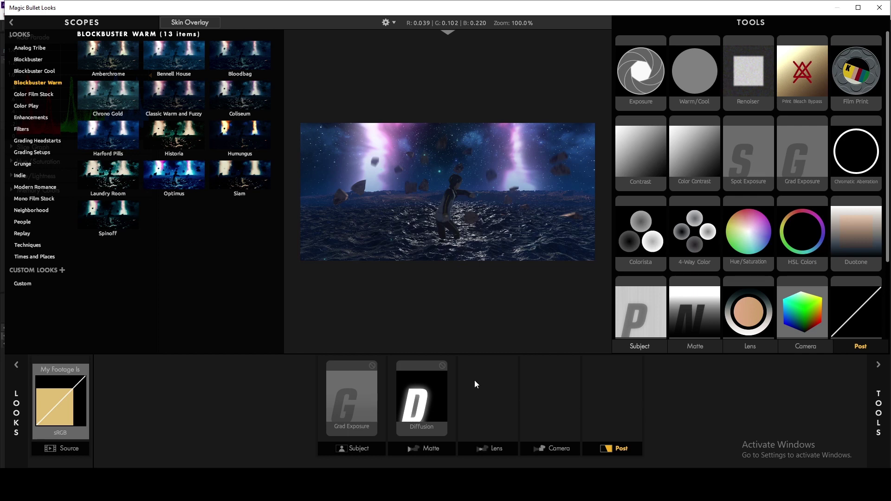
{"action": "key", "text": "ctrl+z"}
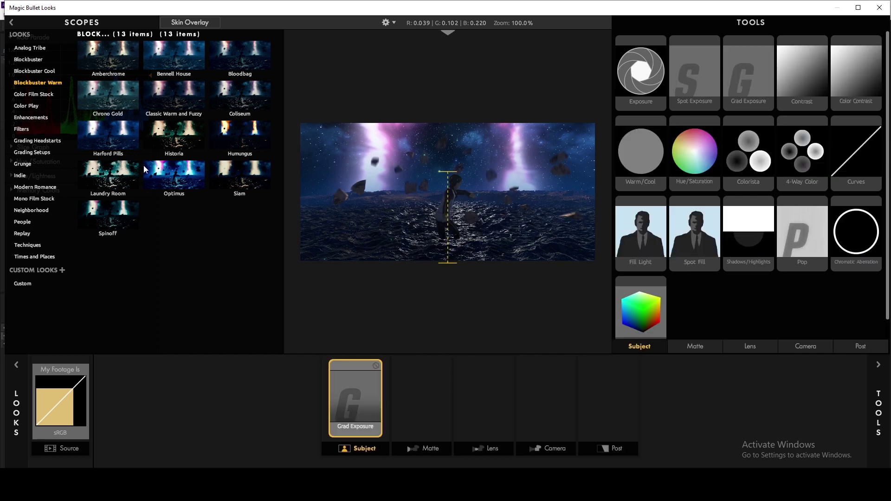
{"action": "left_click", "coordinate": [102, 105]}
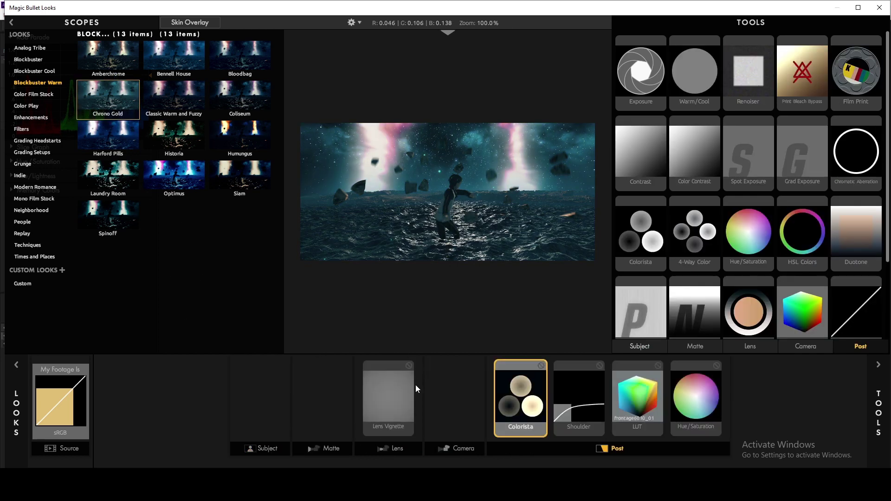
Add Diffusion to the Matte stage of the grade.
{"action": "left_click", "coordinate": [430, 409]}
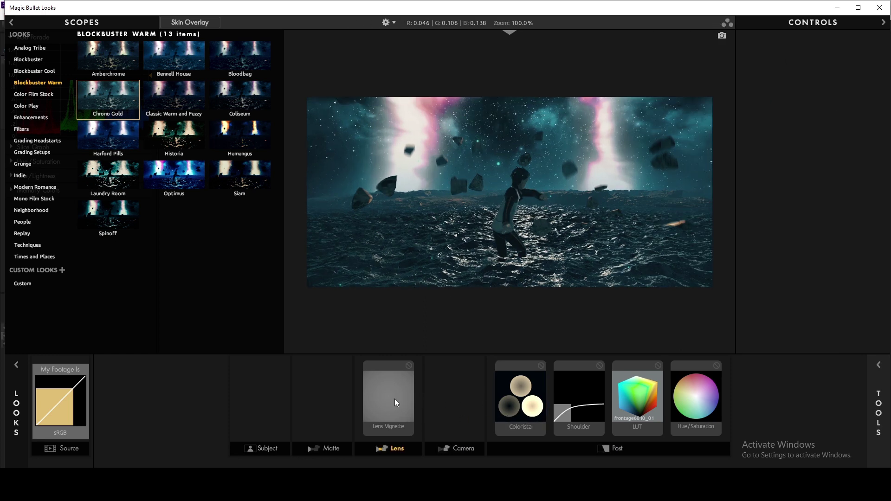
{"action": "left_click", "coordinate": [334, 396]}
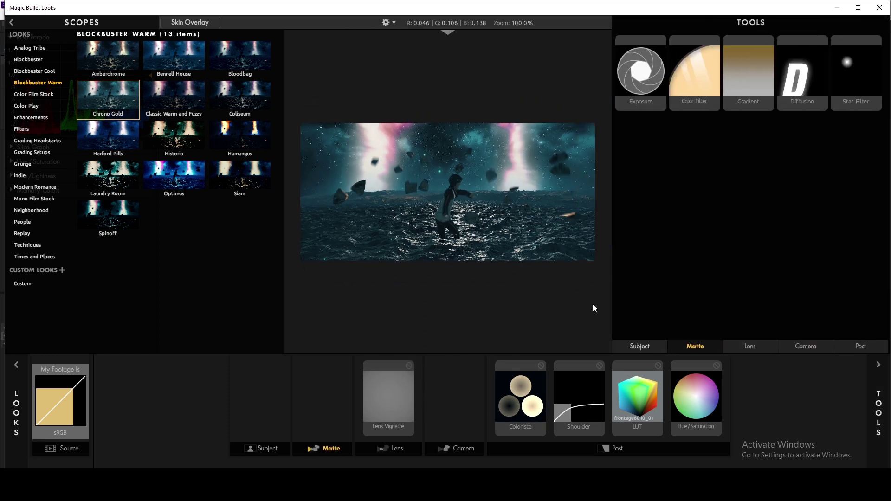
{"action": "double_click", "coordinate": [786, 92]}
{"action": "left_click", "coordinate": [454, 400]}
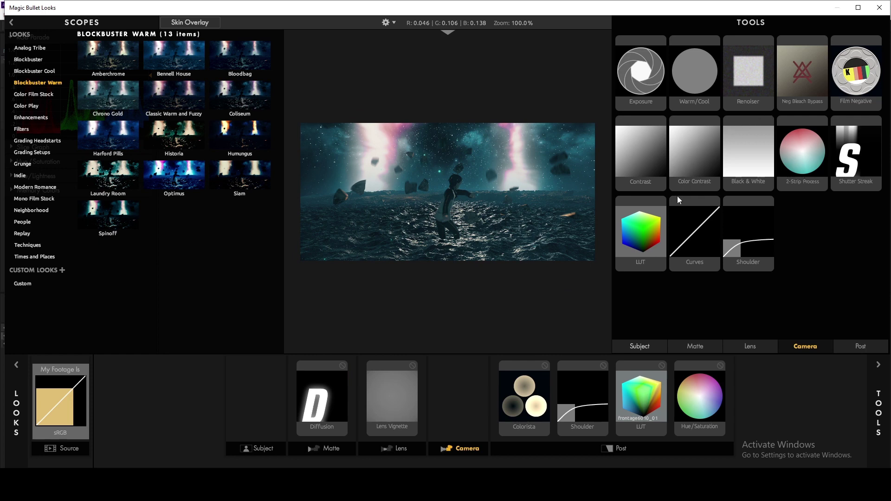
{"action": "left_click", "coordinate": [520, 421]}
Add Lens Distortion, Chromatic Aberration, Edge Softness and Haze/Flare, with distortion at -18.7%.
{"action": "left_click", "coordinate": [413, 435]}
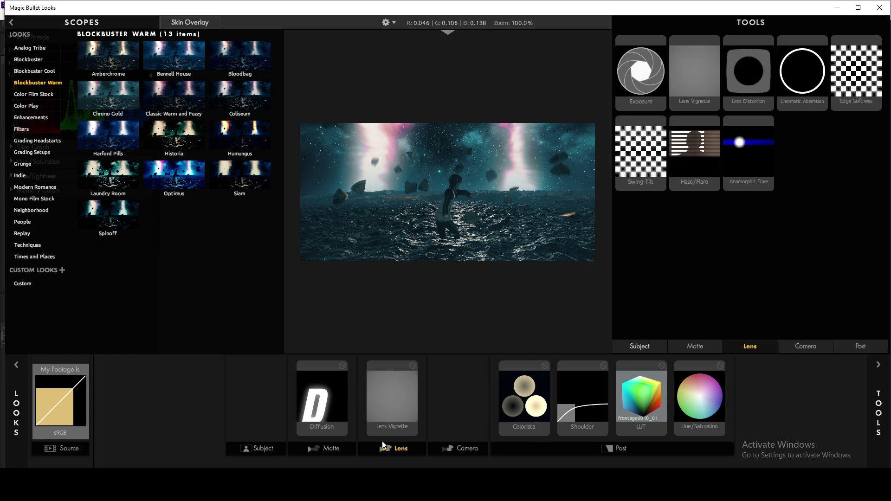
{"action": "double_click", "coordinate": [764, 93]}
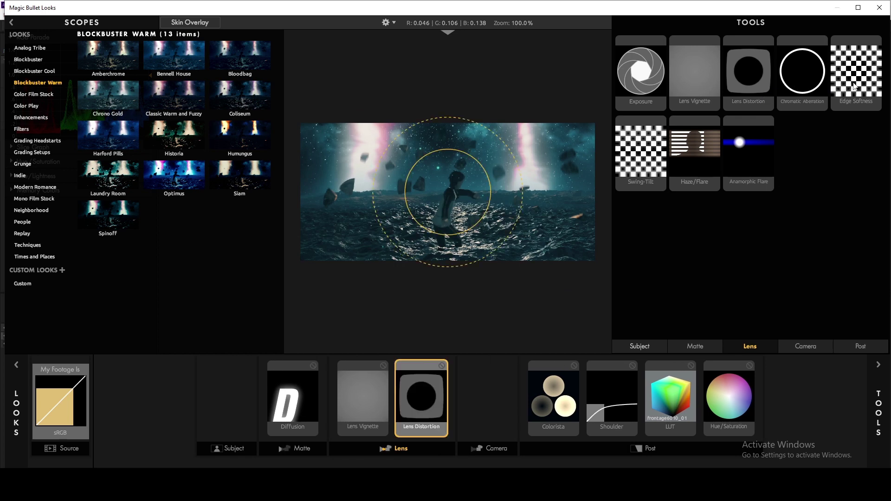
{"action": "double_click", "coordinate": [816, 86]}
{"action": "double_click", "coordinate": [858, 84]}
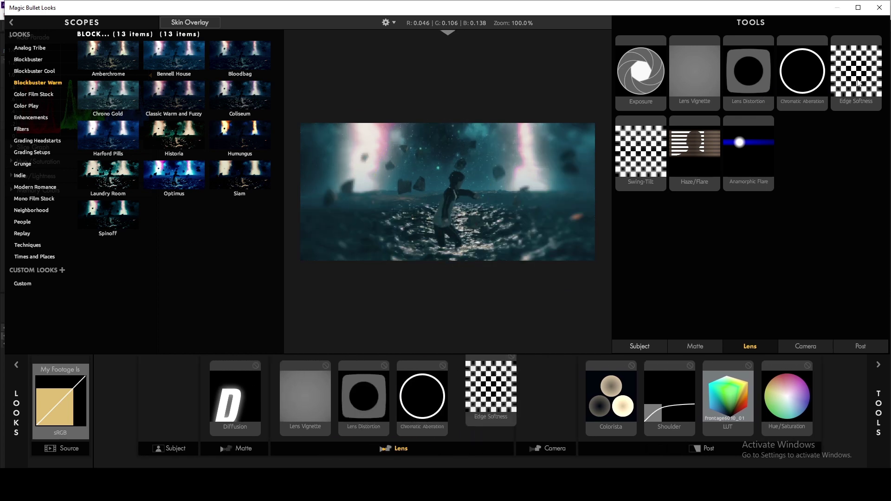
{"action": "double_click", "coordinate": [695, 142]}
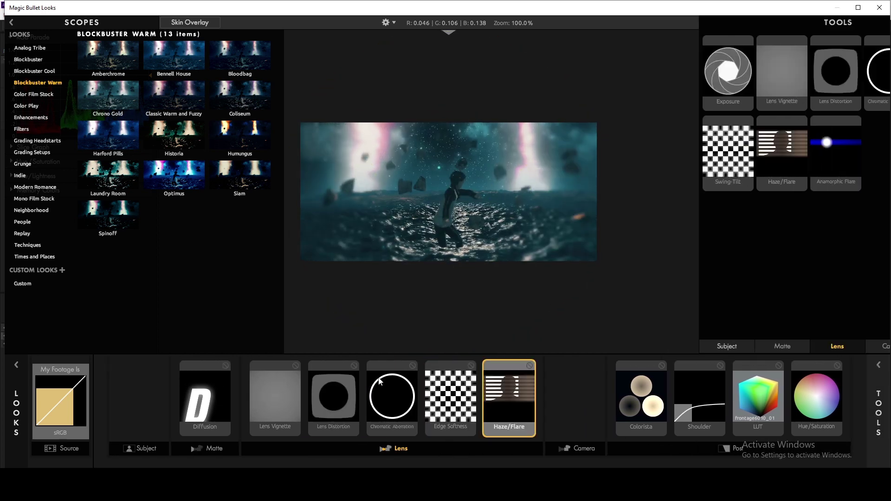
{"action": "left_click", "coordinate": [332, 391]}
{"action": "left_click_drag", "start_coordinate": [789, 62], "coordinate": [806, 61]}
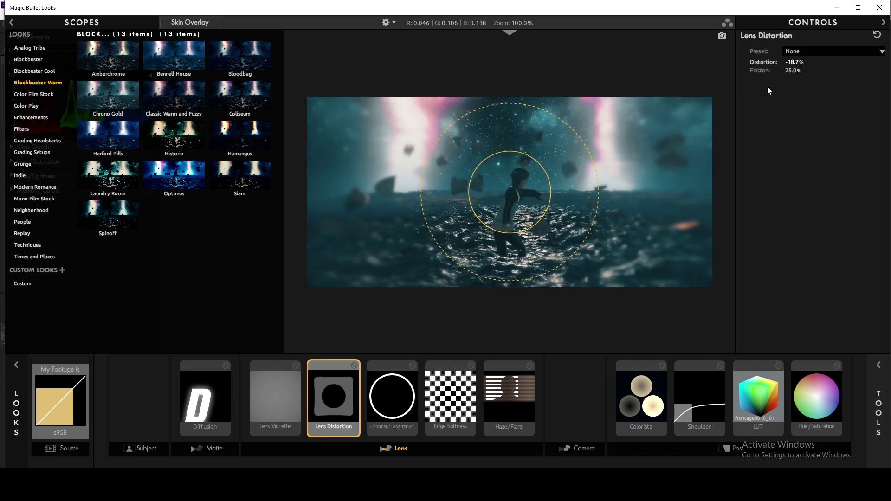
Widen Edge Softness to radius 1.205, aspect 1.417, and give Haze/Flare the Soft Spill preset.
{"action": "left_click", "coordinate": [431, 400]}
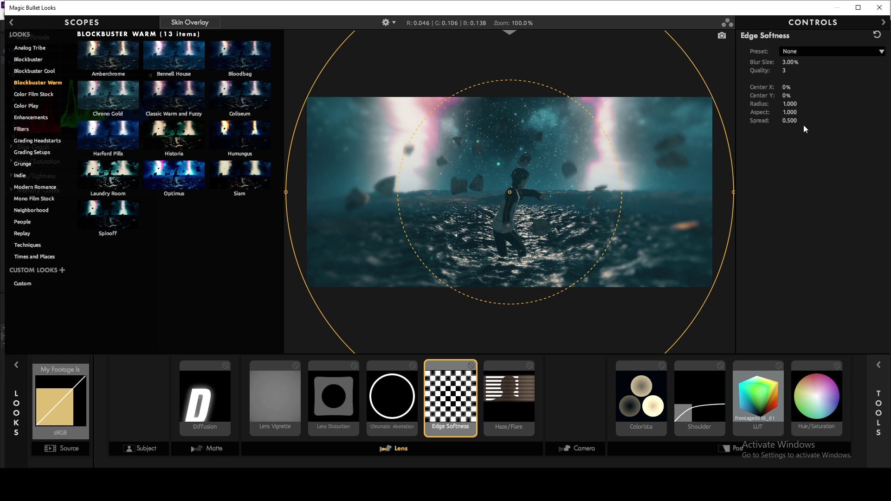
{"action": "left_click_drag", "start_coordinate": [788, 112], "coordinate": [807, 111]}
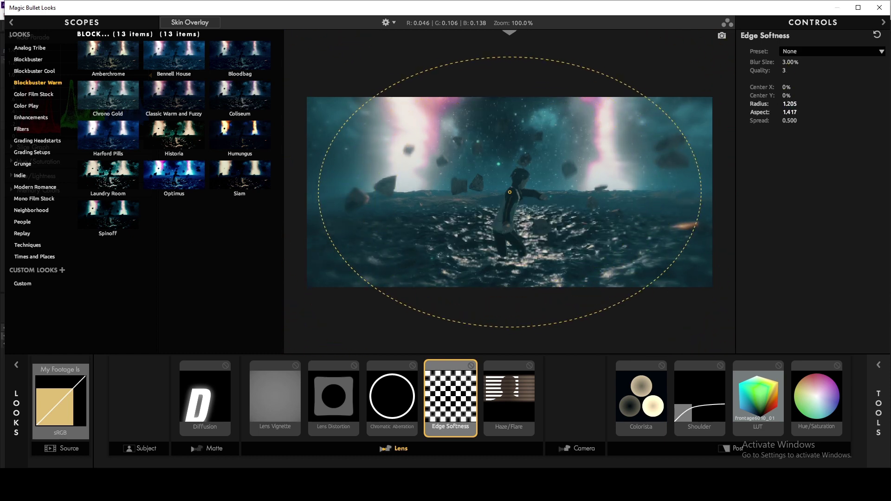
{"action": "left_click", "coordinate": [509, 420]}
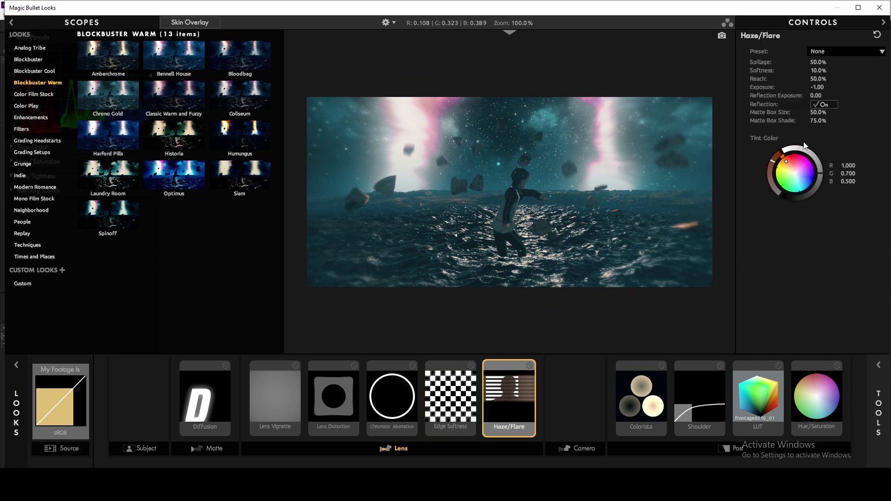
{"action": "left_click", "coordinate": [831, 52]}
{"action": "left_click", "coordinate": [826, 82]}
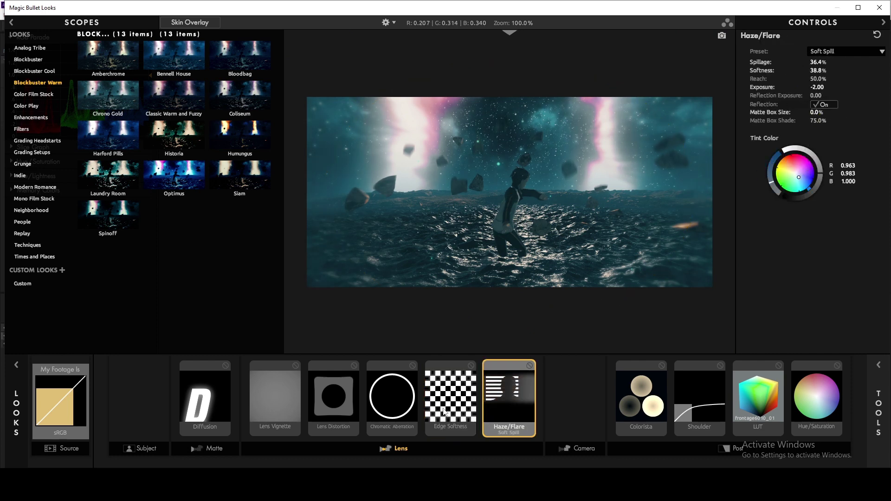
Enter 0.2 as the Chromatic Aberration Red/Cyan amount.
{"action": "left_click", "coordinate": [402, 408]}
{"action": "left_click", "coordinate": [808, 61]}
{"action": "type", "text": "0"}
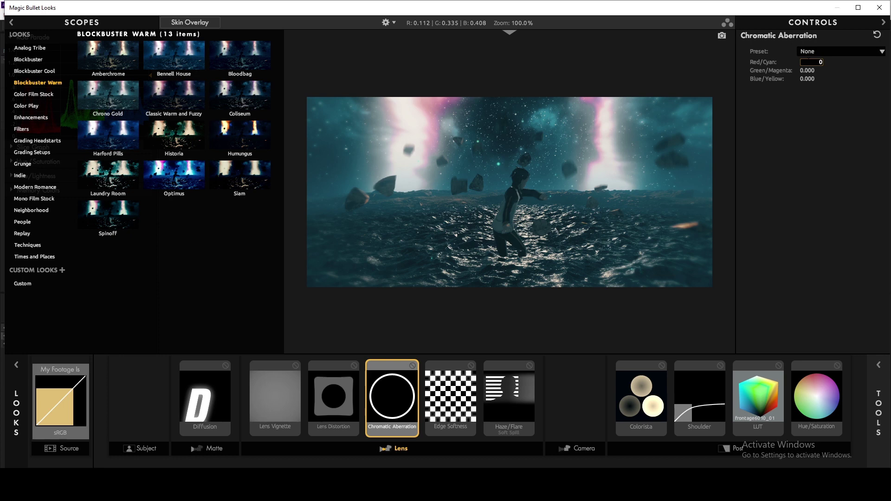
{"action": "type", "text": ".2"}
Set Chromatic Aberration to Red/Cyan +0.200, Green/Magenta -0.430 and Blue/Yellow +0.530.
{"action": "key", "text": "Return"}
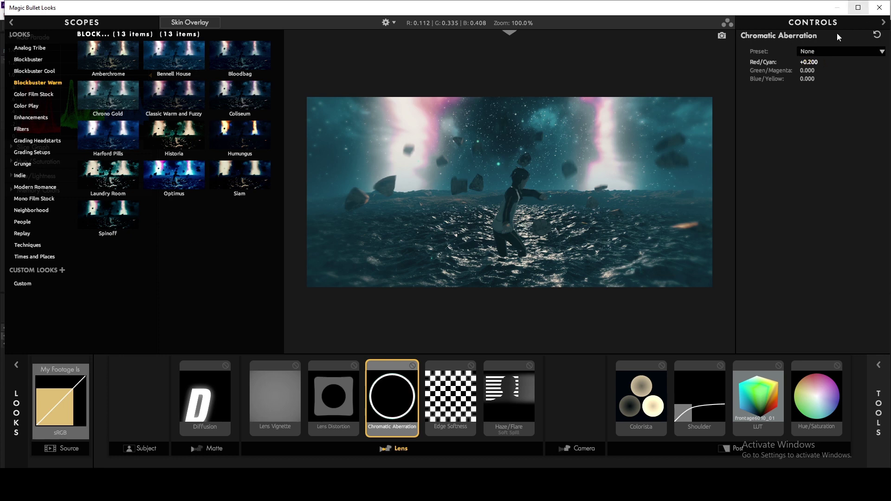
{"action": "left_click", "coordinate": [807, 70]}
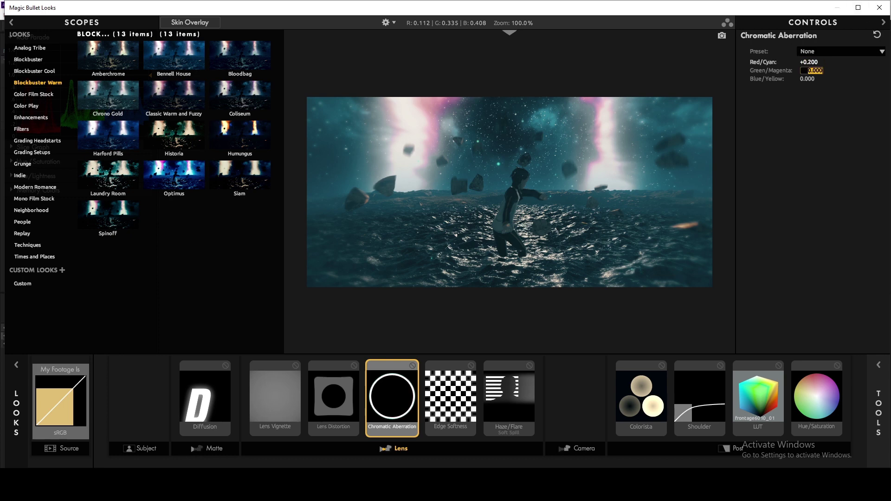
{"action": "type", "text": "-0.2"}
{"action": "key", "text": "Tab"}
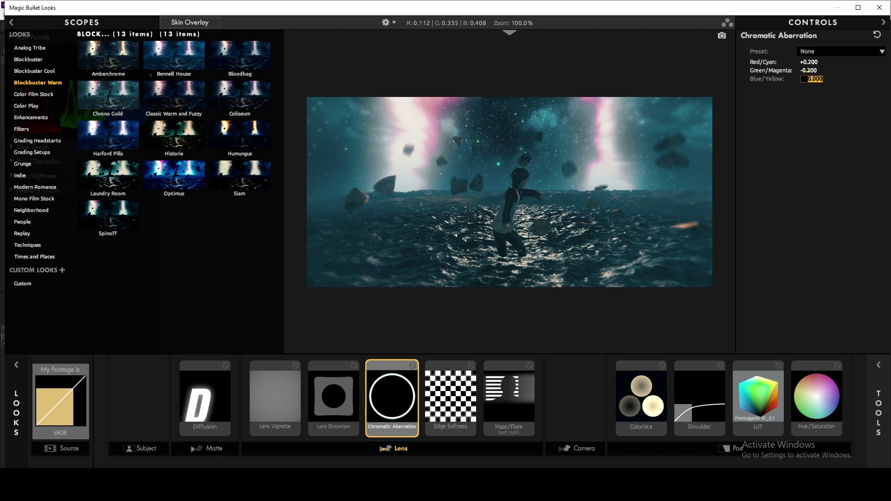
{"action": "type", "text": "0.2"}
{"action": "key", "text": "Return"}
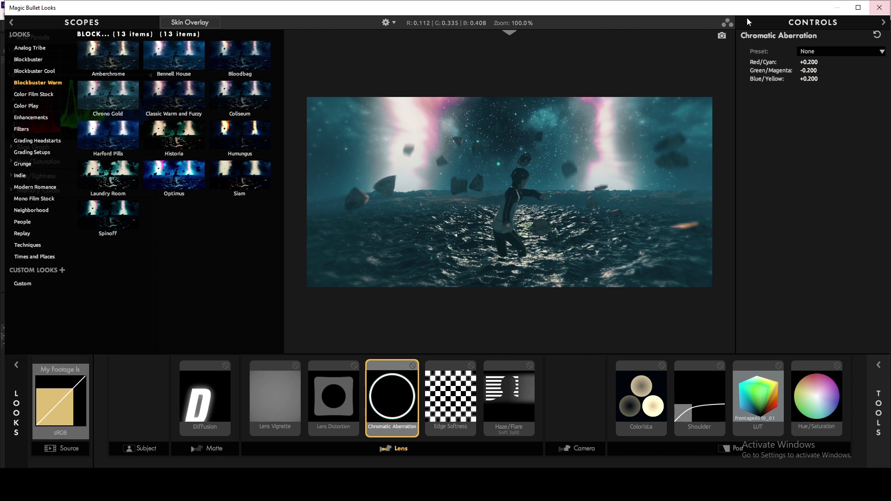
{"action": "left_click", "coordinate": [412, 367]}
{"action": "left_click", "coordinate": [413, 366]}
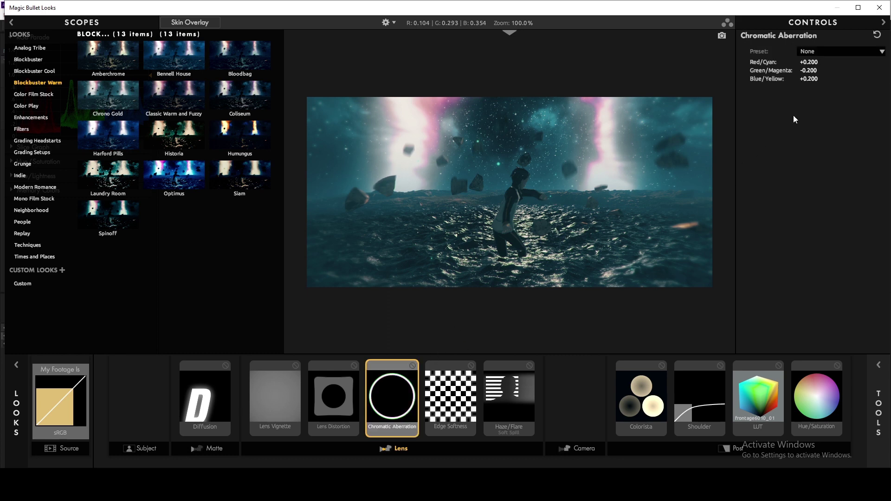
{"action": "left_click_drag", "start_coordinate": [807, 79], "coordinate": [789, 79]}
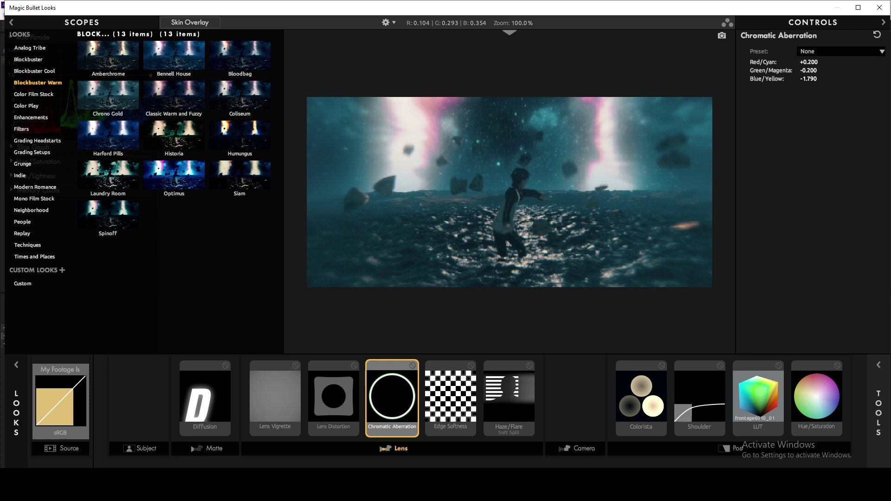
{"action": "mouse_move", "coordinate": [809, 79]}
{"action": "left_mouse_down"}
{"action": "mouse_move", "coordinate": [771, 79]}
{"action": "mouse_move", "coordinate": [840, 79]}
{"action": "mouse_move", "coordinate": [798, 70]}
{"action": "mouse_move", "coordinate": [835, 78]}
{"action": "mouse_move", "coordinate": [794, 79]}
{"action": "left_mouse_up"}
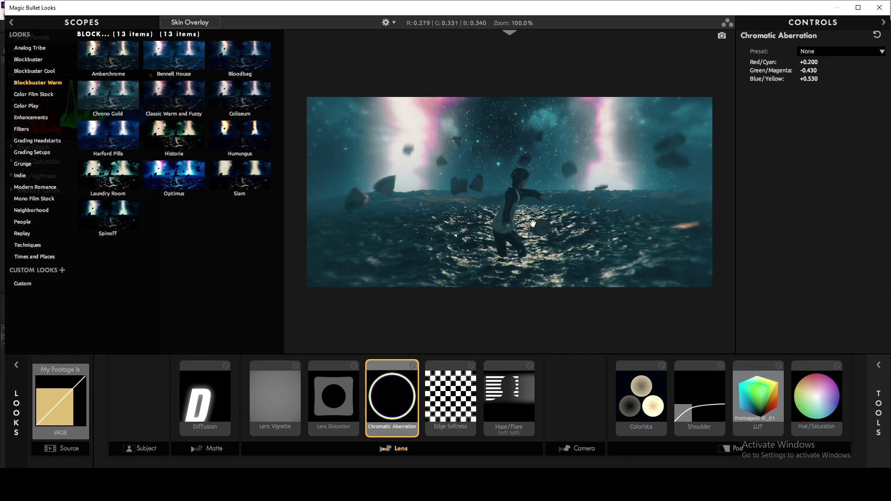
Check the Lens Vignette settings, then apply the look back to After Effects.
{"action": "left_click", "coordinate": [293, 408]}
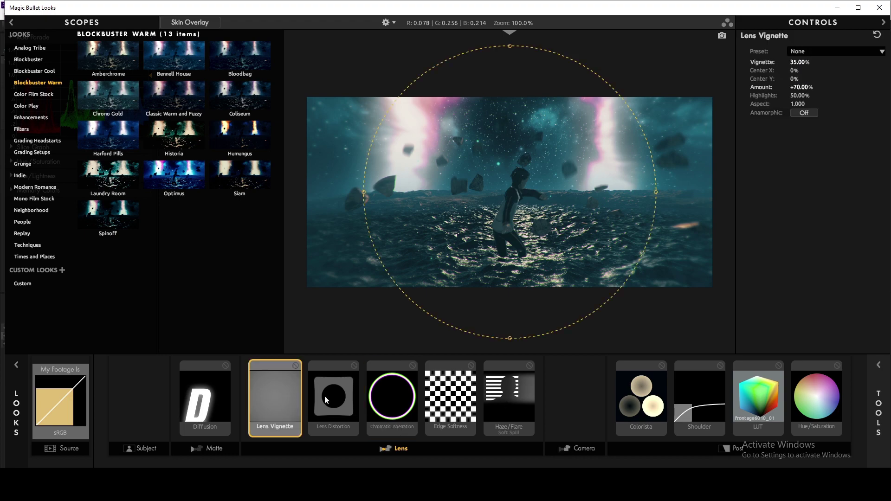
{"action": "left_click", "coordinate": [569, 398]}
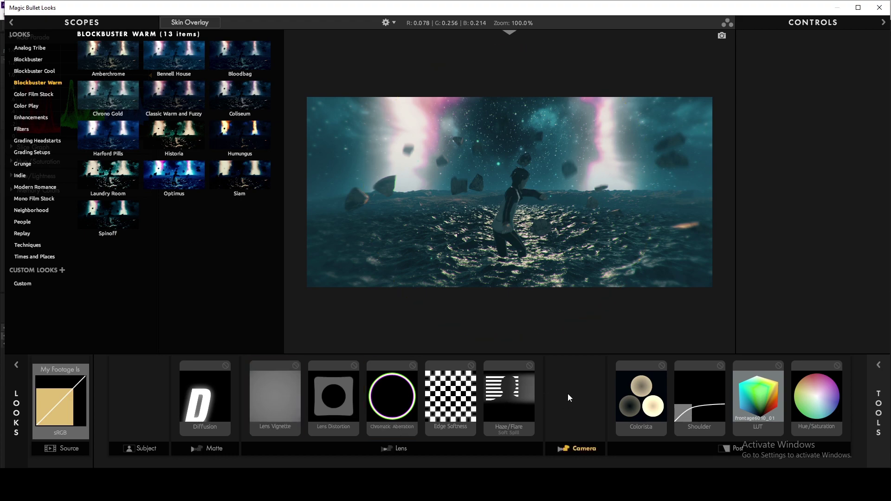
{"action": "left_click", "coordinate": [849, 460]}
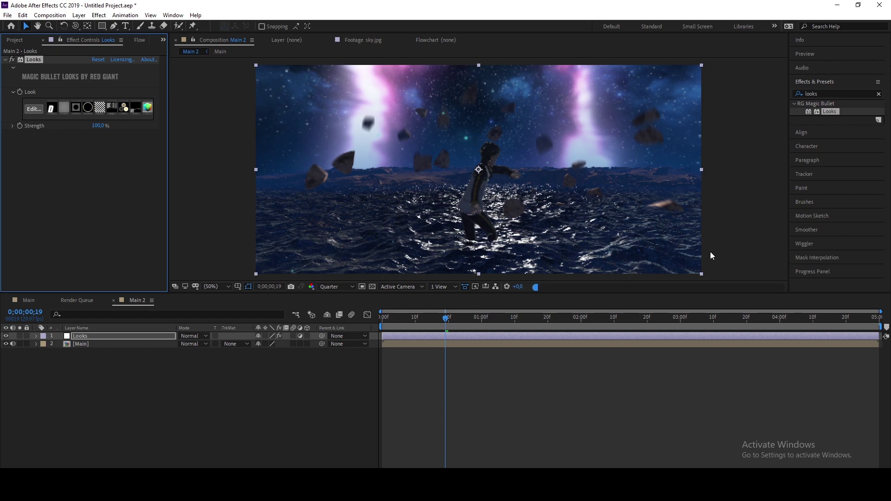
Find Deep Glow by searching 'dee' and apply it to the Looks layer.
{"action": "left_click", "coordinate": [827, 93]}
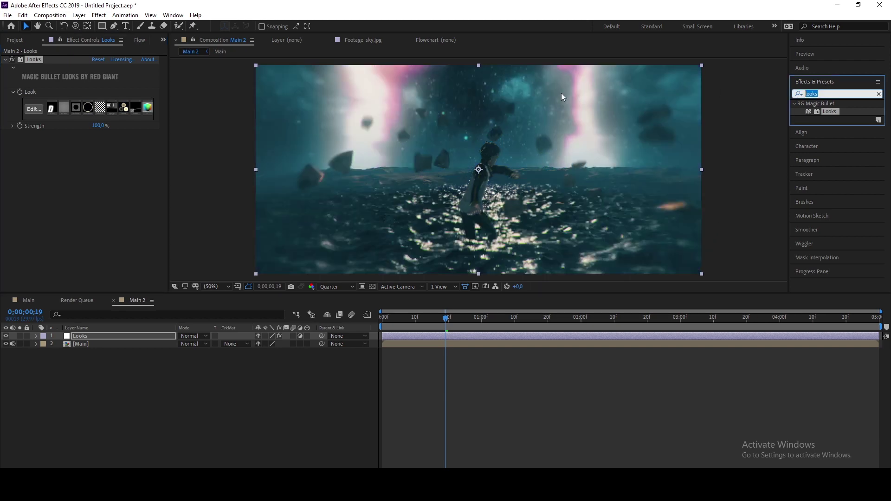
{"action": "type", "text": "dee"}
{"action": "left_click_drag", "start_coordinate": [827, 143], "coordinate": [116, 154]}
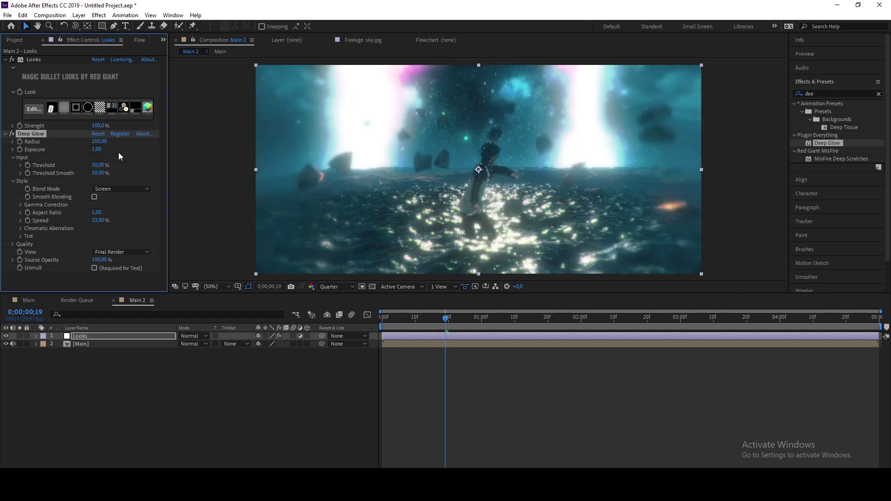
Set preview resolution to Full, view at 100%, and open the [Main] precomp.
{"action": "left_click", "coordinate": [337, 287]}
{"action": "left_click", "coordinate": [339, 311]}
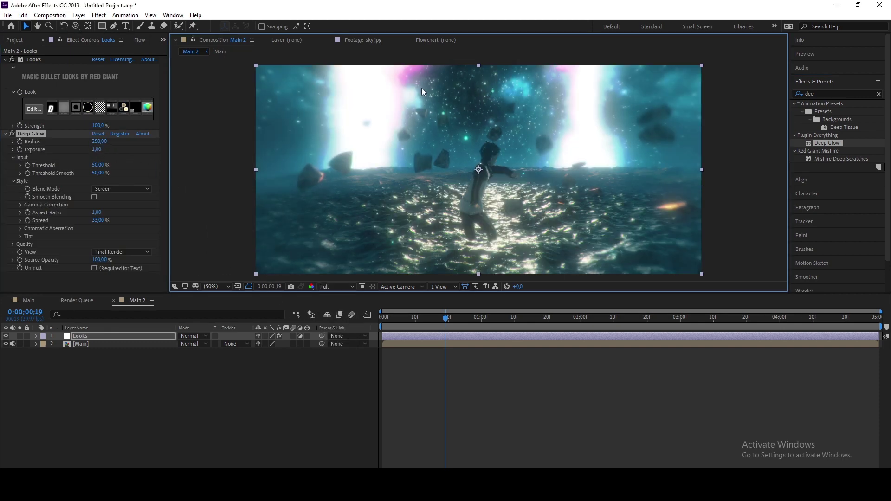
{"action": "key", "text": "/"}
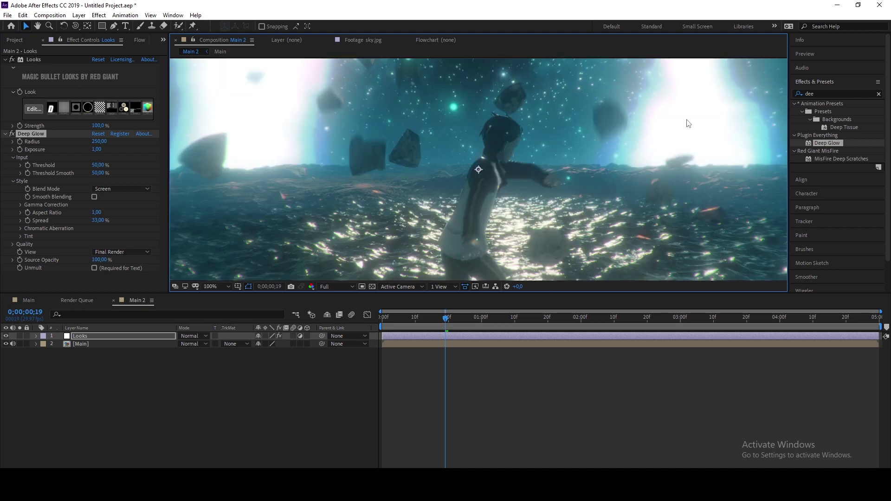
{"action": "left_click", "coordinate": [128, 344]}
{"action": "double_click", "coordinate": [128, 343]}
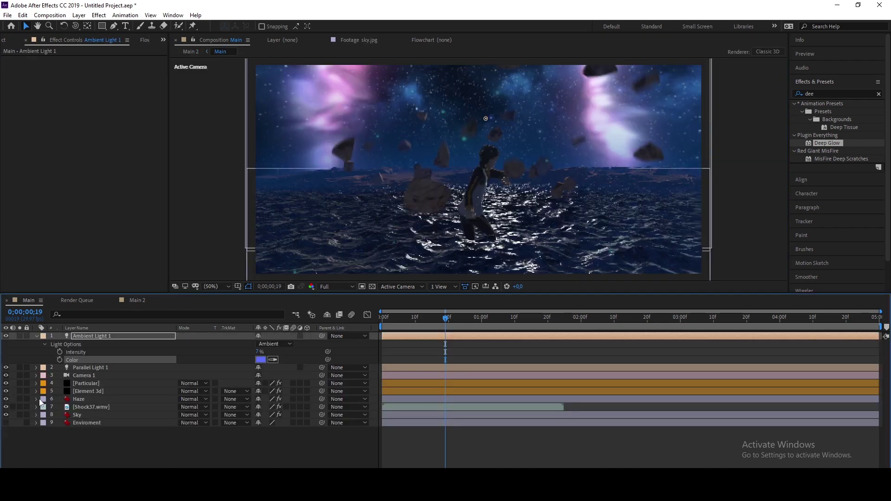
Delete Deep Glow from the Shock37.wmv layer inside [Main].
{"action": "left_click", "coordinate": [70, 407]}
{"action": "left_click", "coordinate": [21, 60]}
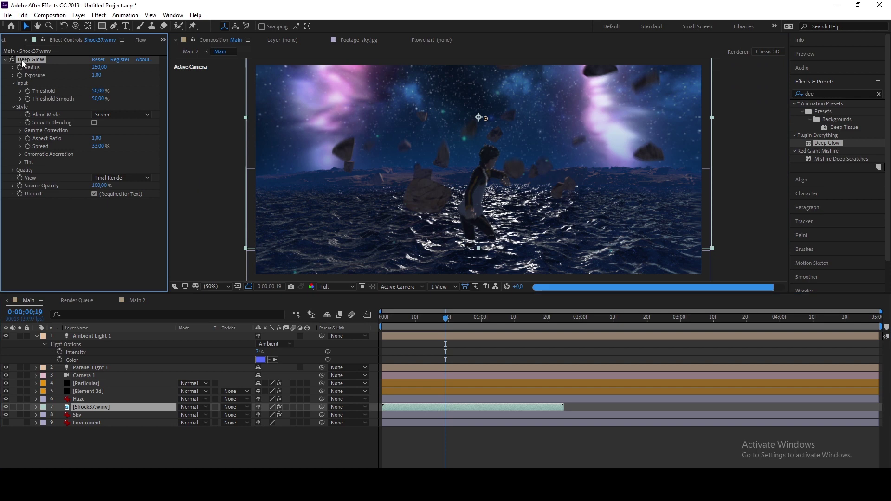
{"action": "key", "text": "Delete"}
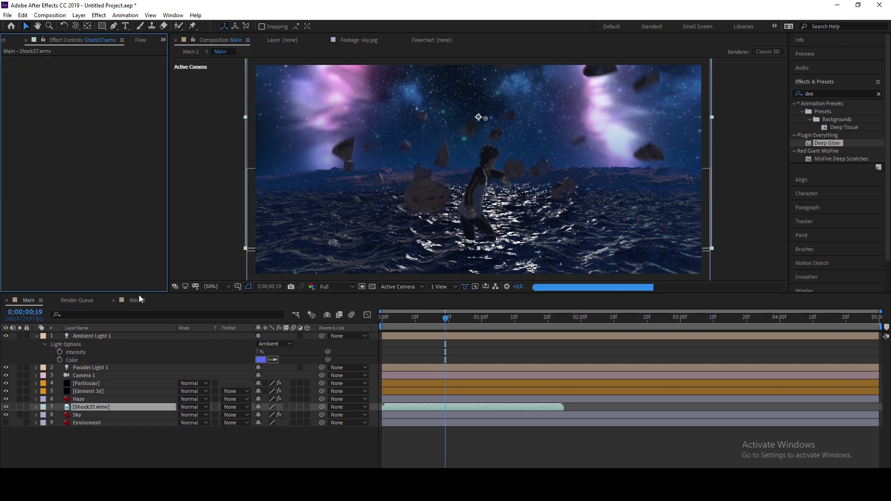
{"action": "left_click", "coordinate": [139, 299]}
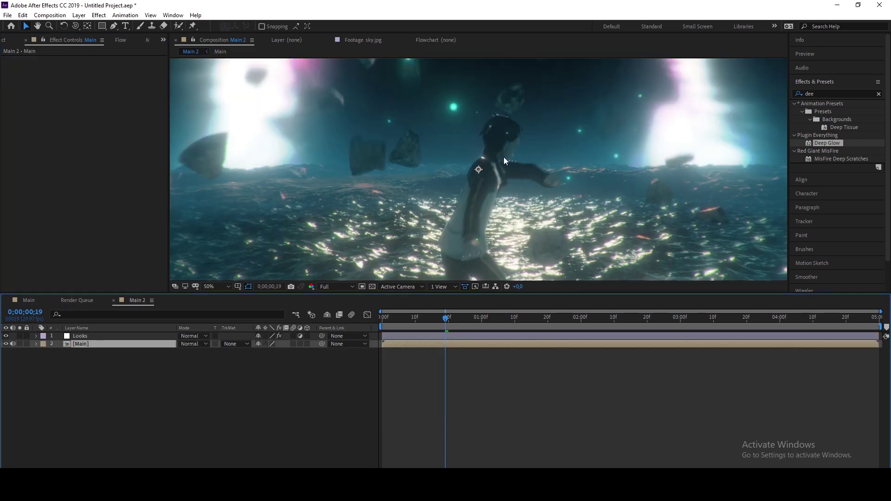
Set a layer in [Main] to Screen blending, then return to Main 2.
{"action": "scroll", "coordinate": [504, 158], "scroll_direction": "down", "scroll_amount": 1}
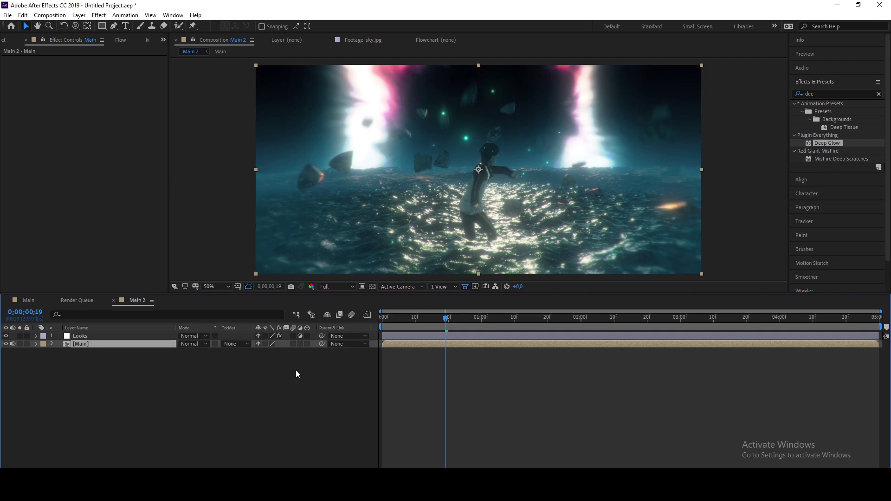
{"action": "double_click", "coordinate": [111, 342]}
{"action": "left_click", "coordinate": [193, 393]}
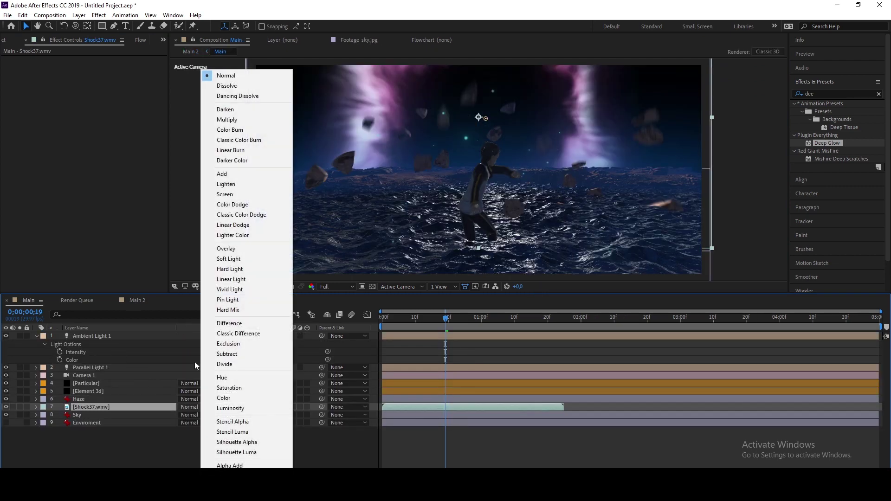
{"action": "left_click", "coordinate": [225, 194]}
{"action": "left_click", "coordinate": [130, 300]}
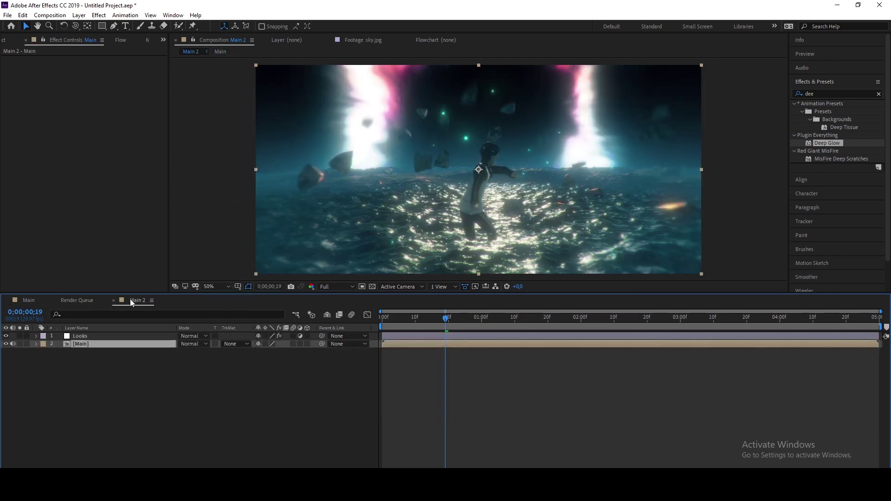